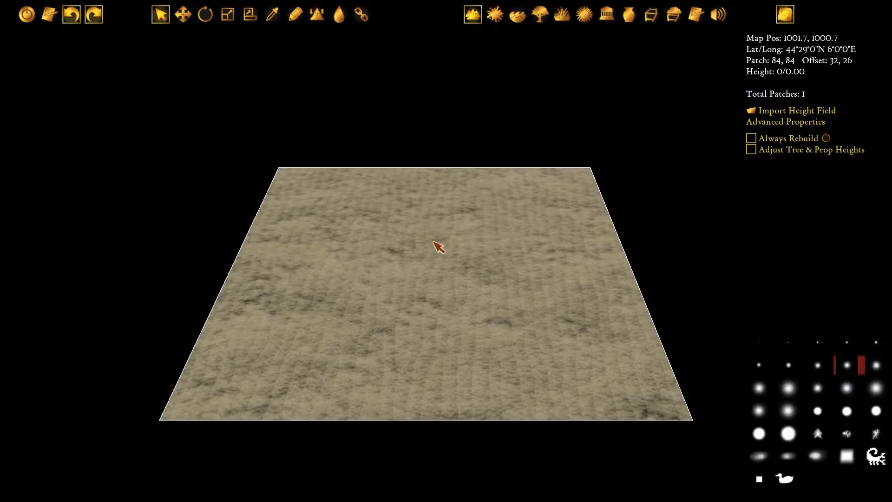
pyautogui.scroll(2, 437, 246)
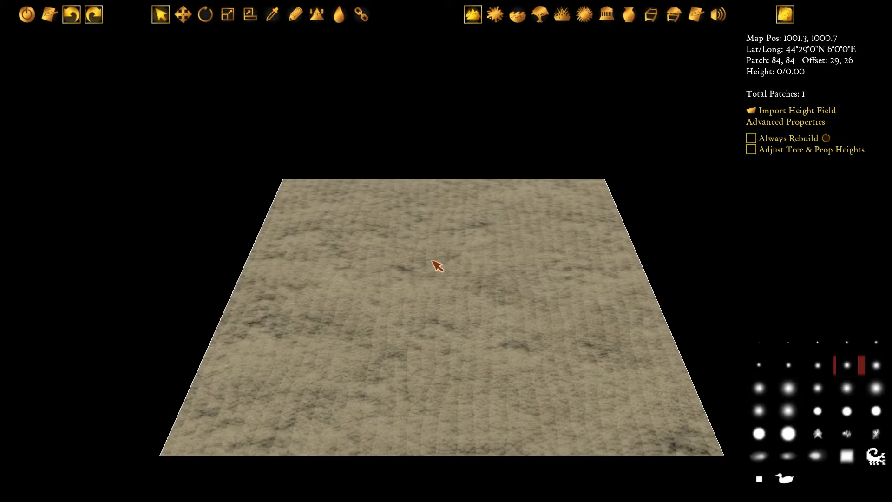
pyautogui.moveTo(431, 260); pyautogui.dragTo(428, 238, button='middle')
pyautogui.moveTo(397, 213); pyautogui.dragTo(427, 246, button='middle')
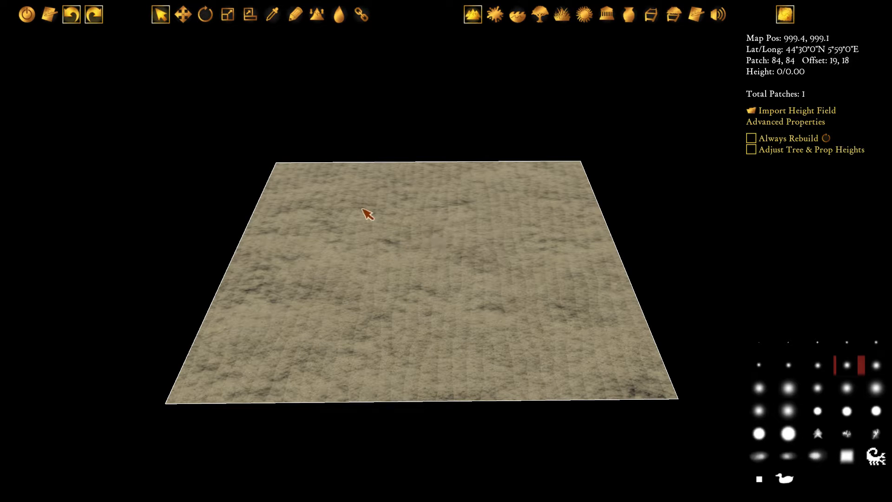
pyautogui.moveTo(380, 220); pyautogui.dragTo(431, 229, button='middle')
pyautogui.scroll(-4, 431, 229)
pyautogui.scroll(4, 431, 229)
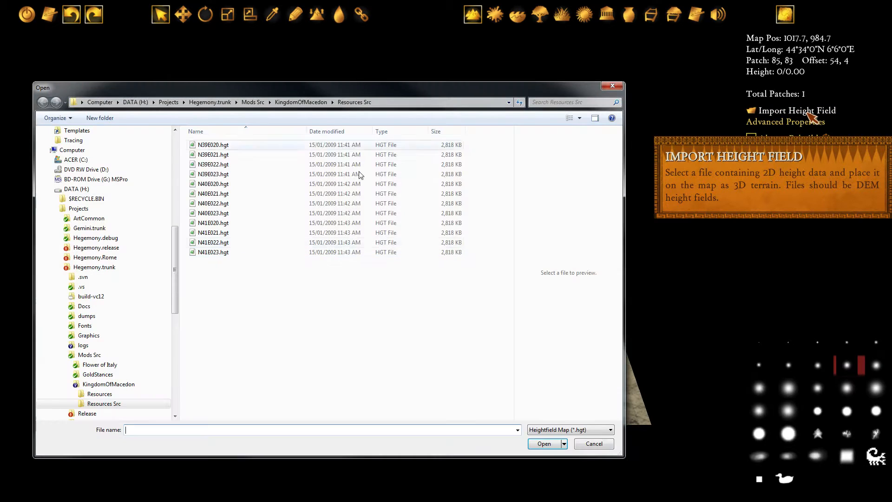
# Import all the height field files from N39E020.hgt through N41E023.hgt and place them on the map
pyautogui.moveTo(307, 92); pyautogui.dragTo(320, 89)
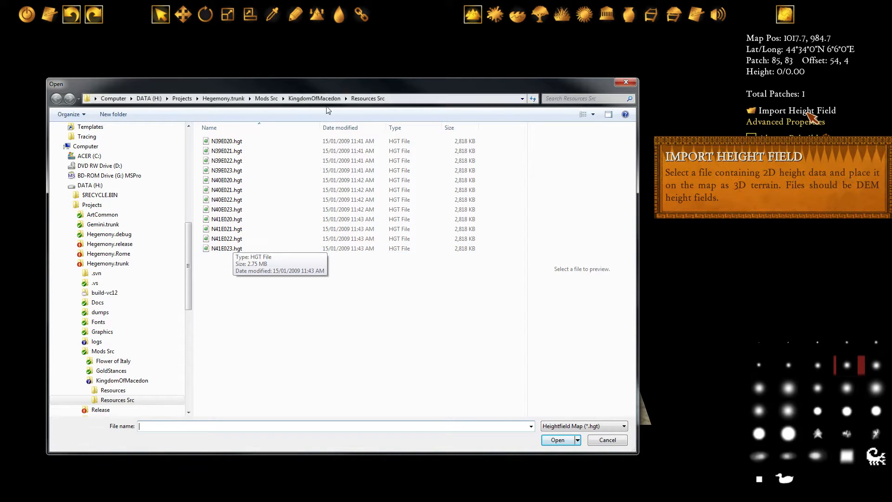
pyautogui.moveTo(347, 83)
pyautogui.mouseDown()
pyautogui.moveTo(327, 83)
pyautogui.moveTo(338, 81)
pyautogui.mouseUp()
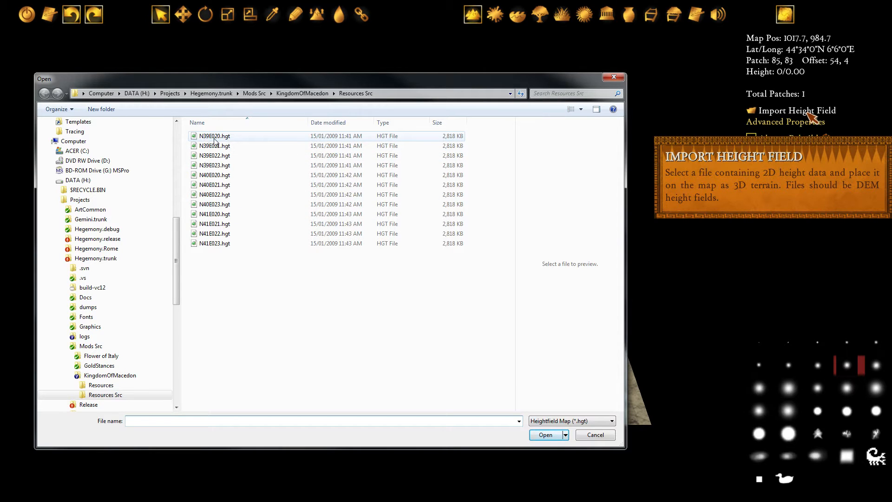
pyautogui.click(227, 135)
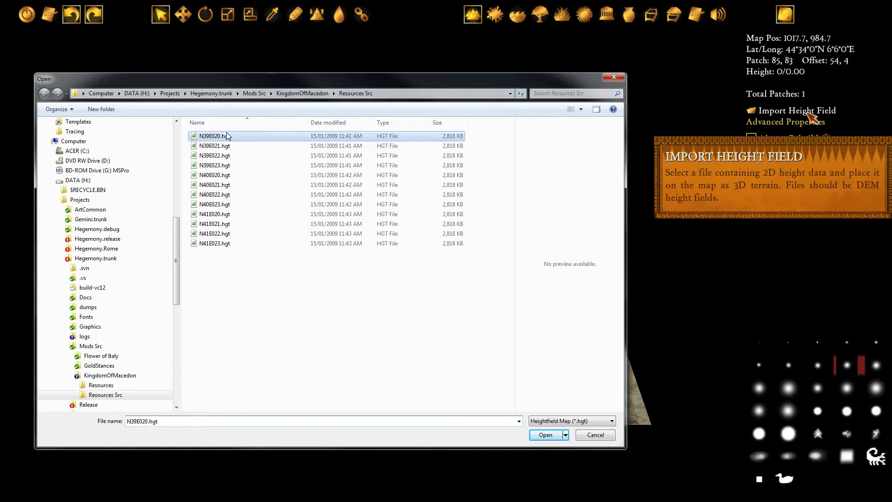
pyautogui.keyDown('shift'); pyautogui.click(218, 243); pyautogui.keyUp('shift')
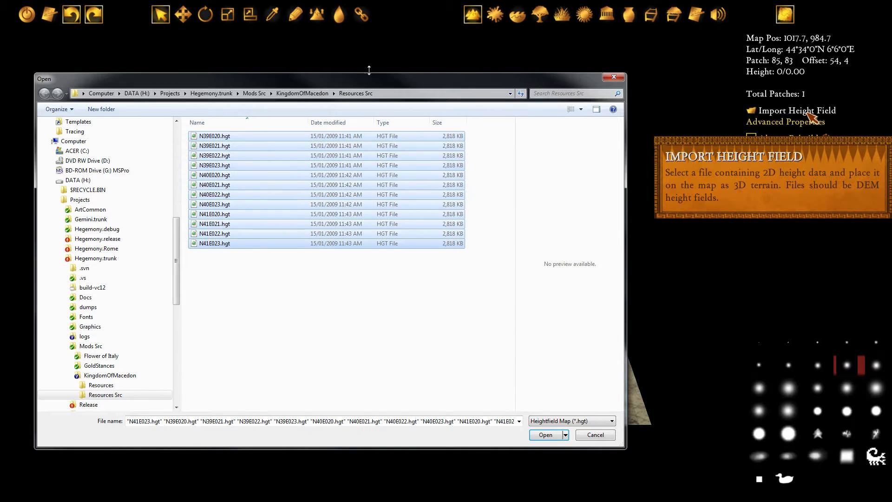
pyautogui.click(545, 435)
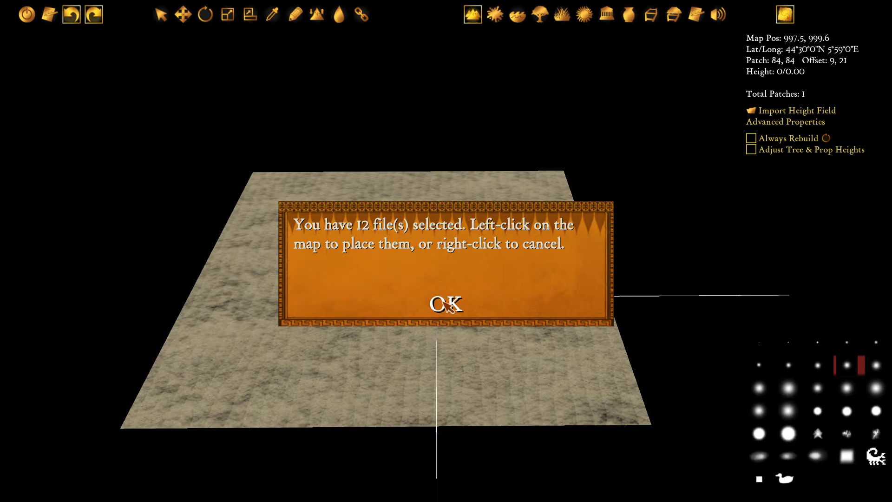
pyautogui.click(445, 305)
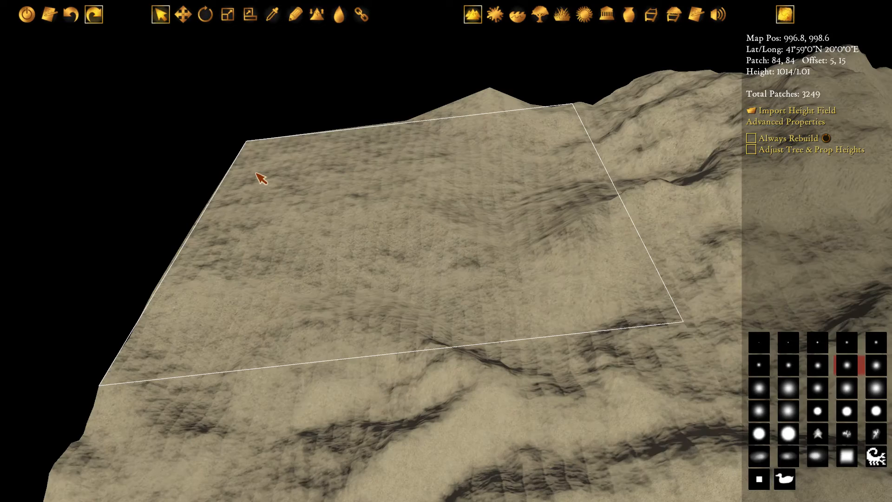
# Examine the imported terrain, from the northwest corner's relief out to an overhead view of the whole map
pyautogui.moveTo(518, 307); pyautogui.dragTo(283, 174)
pyautogui.moveTo(516, 261); pyautogui.dragTo(247, 316)
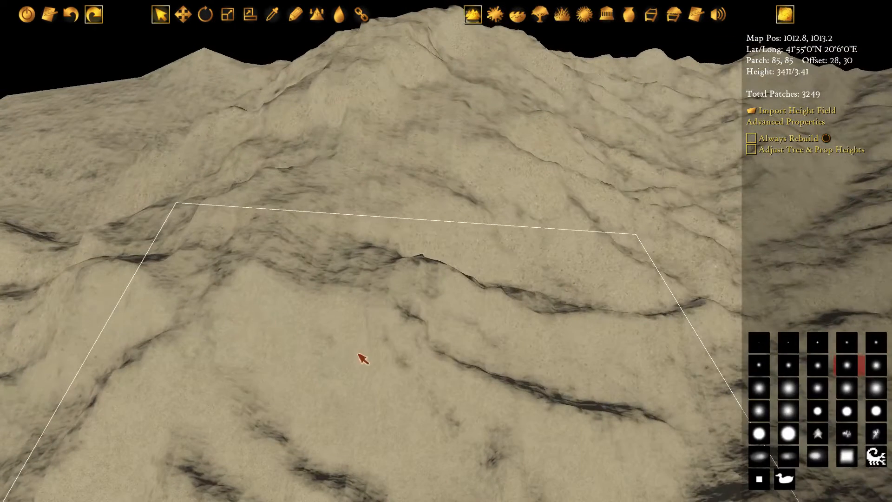
pyautogui.moveTo(370, 333); pyautogui.dragTo(301, 302)
pyautogui.scroll(-5, 354, 312)
pyautogui.moveTo(461, 366); pyautogui.dragTo(306, 130)
pyautogui.moveTo(556, 350); pyautogui.dragTo(157, 93)
pyautogui.scroll(-8, 396, 211)
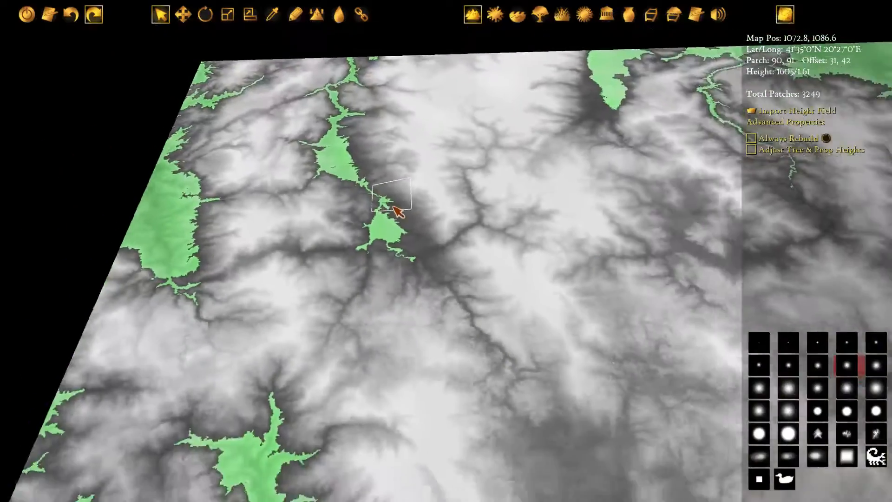
pyautogui.scroll(-6, 396, 211)
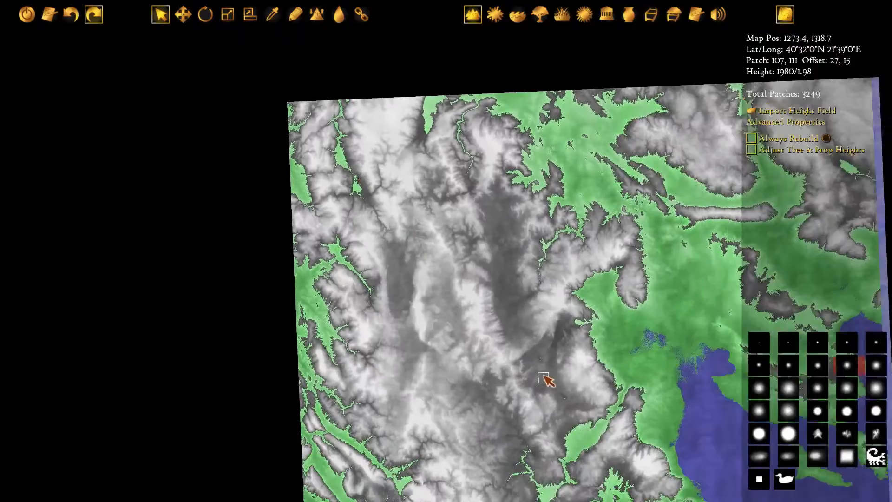
pyautogui.moveTo(544, 378); pyautogui.dragTo(387, 309)
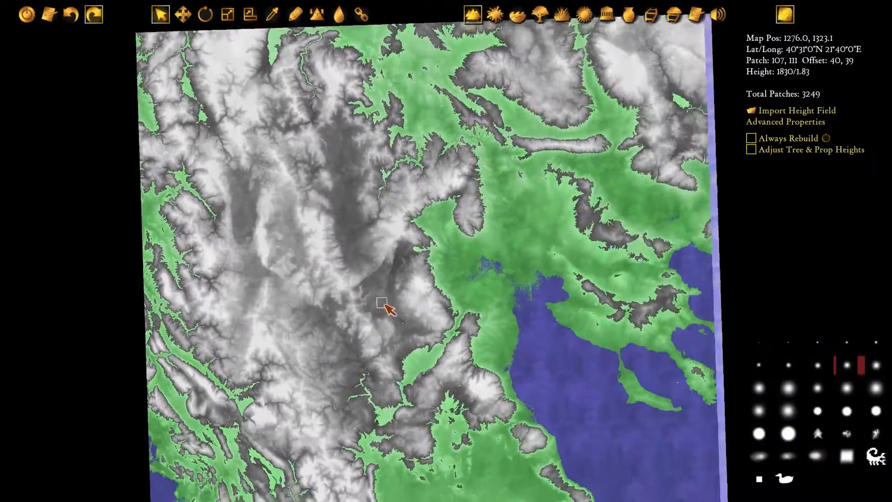
pyautogui.scroll(-4, 385, 305)
pyautogui.moveTo(440, 348); pyautogui.dragTo(417, 278)
pyautogui.scroll(-2, 413, 269)
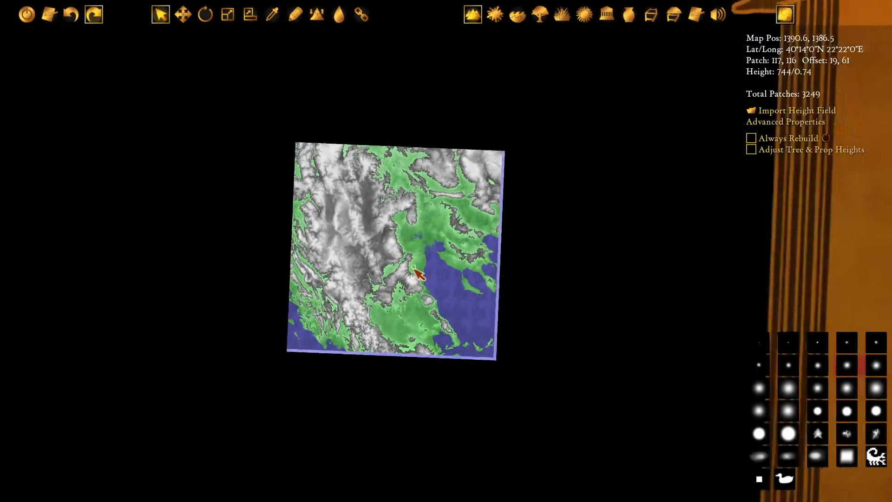
pyautogui.scroll(-2, 413, 268)
pyautogui.moveTo(374, 257); pyautogui.dragTo(411, 282)
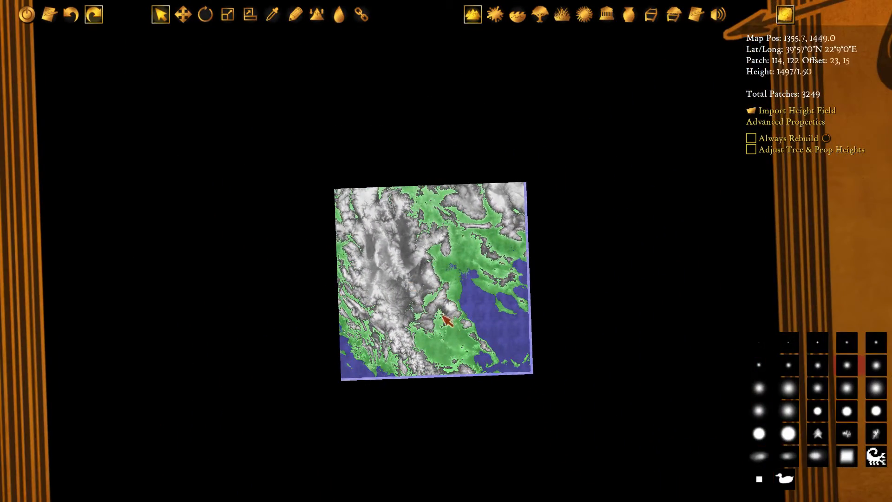
# Examine the coastline around the large gulf and its peninsulas in the eastern half of the map
pyautogui.scroll(6, 423, 299)
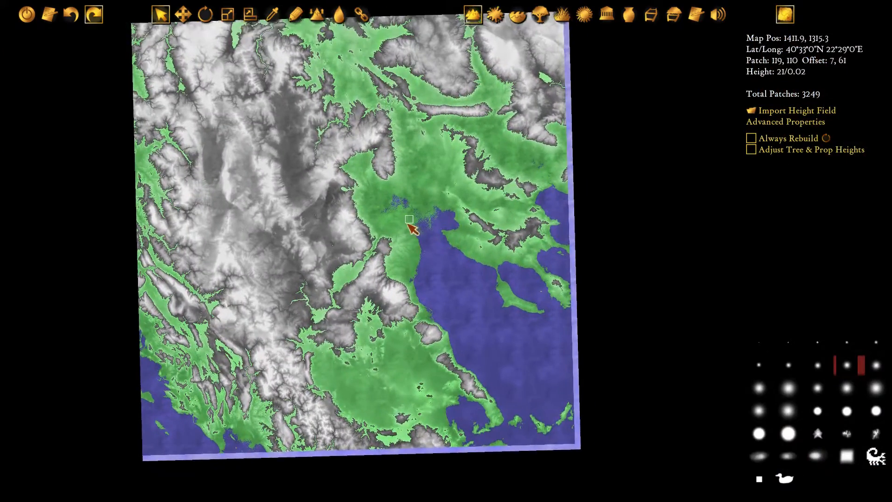
pyautogui.scroll(3, 413, 300)
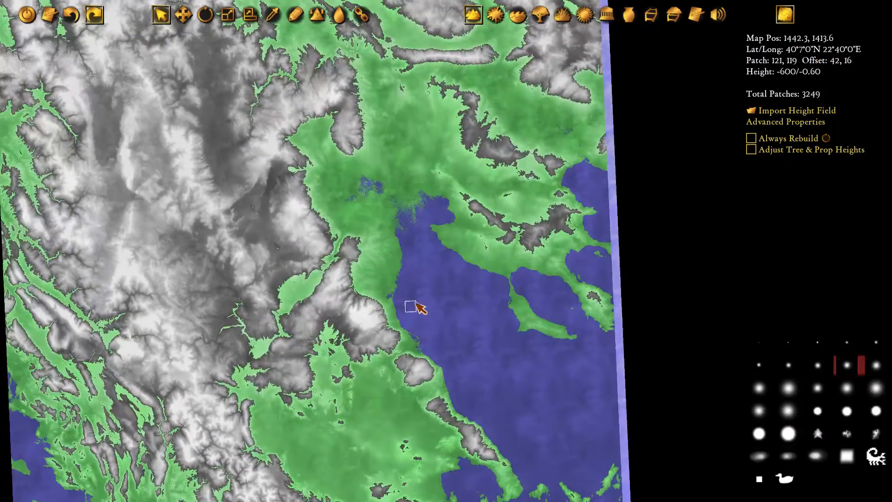
pyautogui.moveTo(416, 303); pyautogui.dragTo(409, 335, button='middle')
pyautogui.scroll(2, 451, 344)
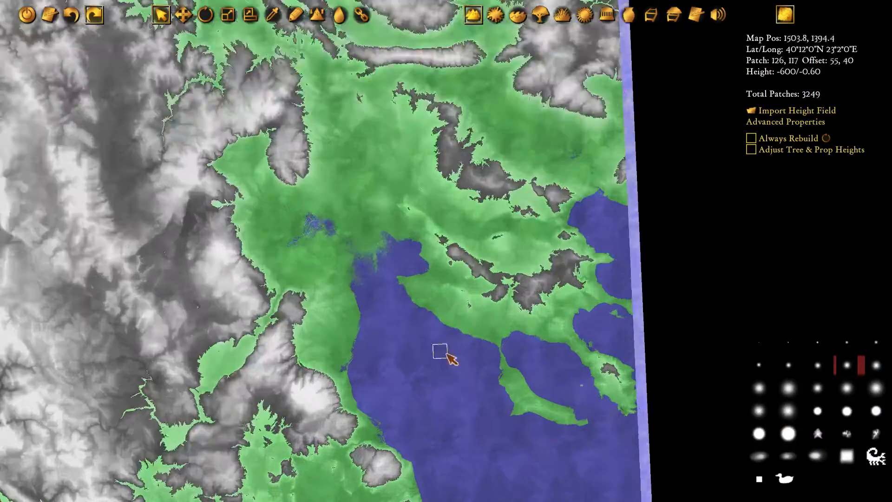
pyautogui.moveTo(261, 117); pyautogui.dragTo(452, 304, button='middle')
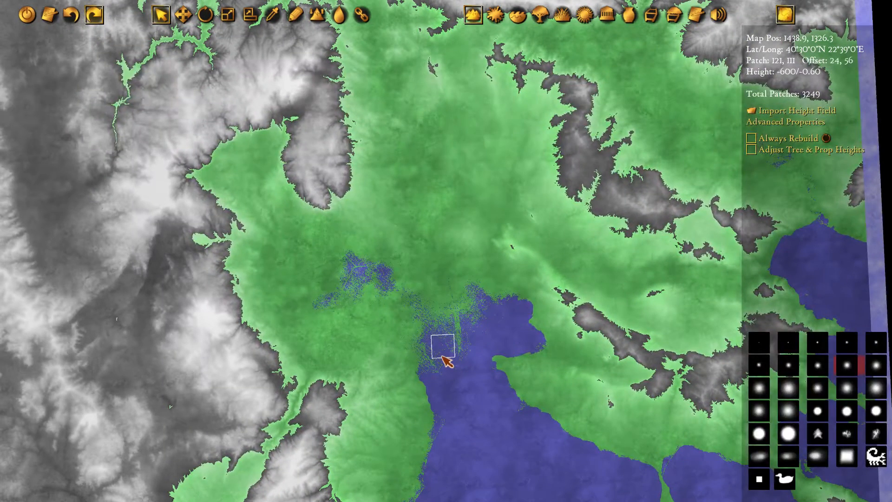
pyautogui.moveTo(446, 391); pyautogui.dragTo(448, 326, button='middle')
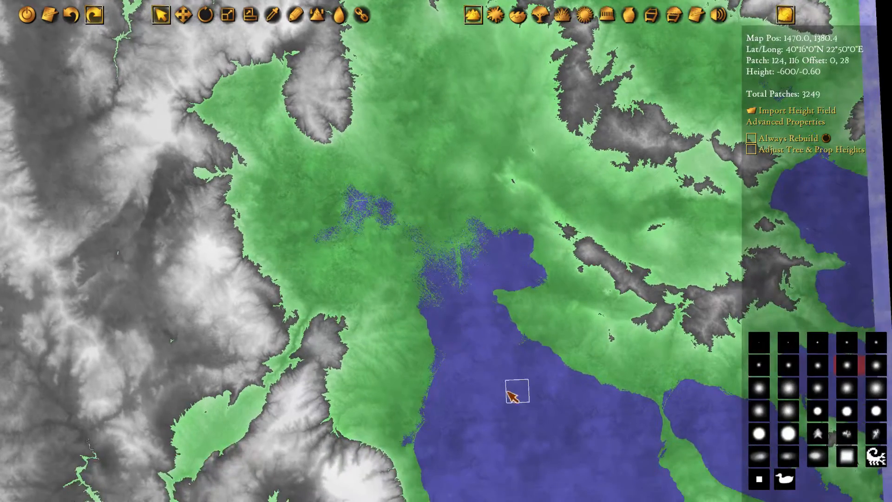
pyautogui.moveTo(524, 391); pyautogui.dragTo(403, 271, button='middle')
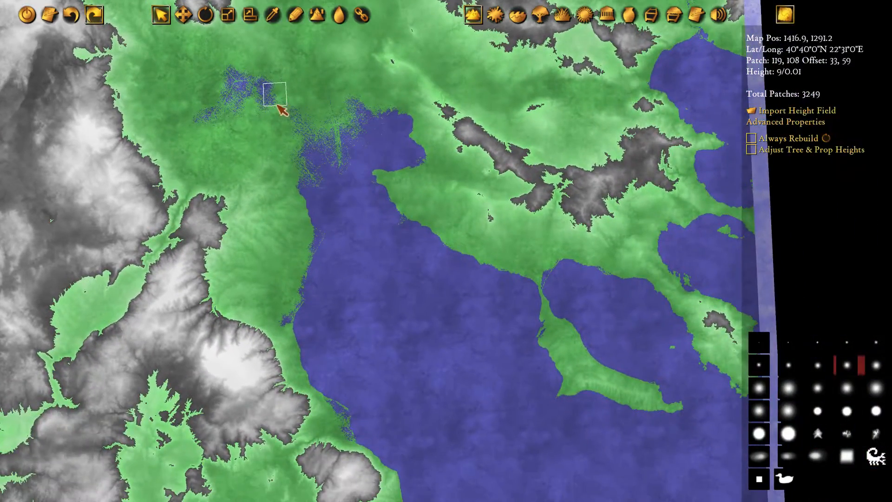
pyautogui.moveTo(283, 101); pyautogui.dragTo(409, 227, button='middle')
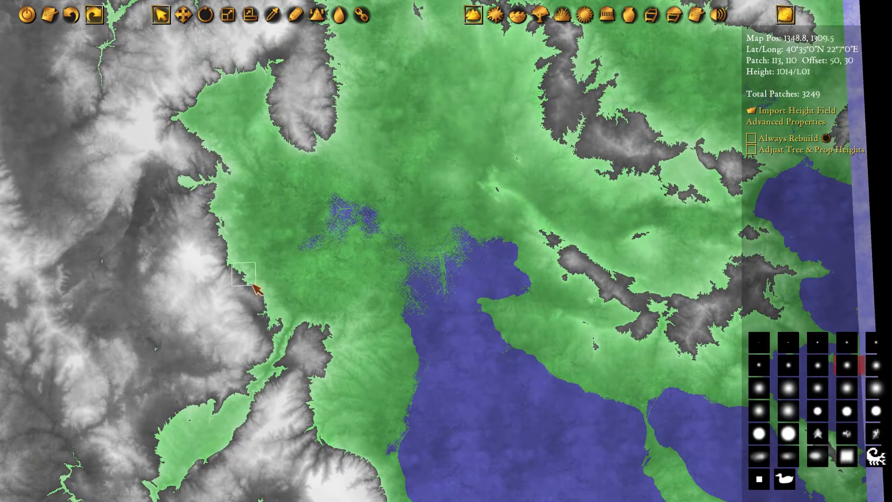
# Inspect the speckled below-sea-level areas at the head of the gulf and the surrounding lowland
pyautogui.scroll(-5, 420, 135)
pyautogui.scroll(3, 422, 136)
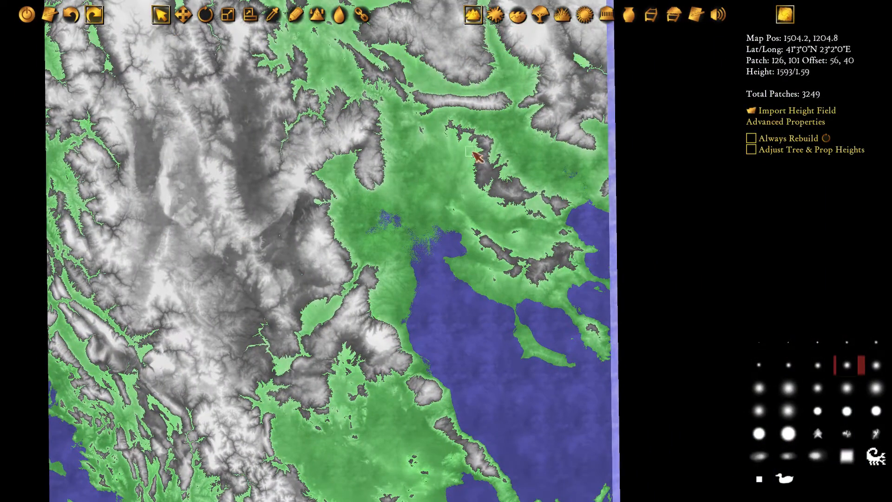
pyautogui.scroll(3, 403, 242)
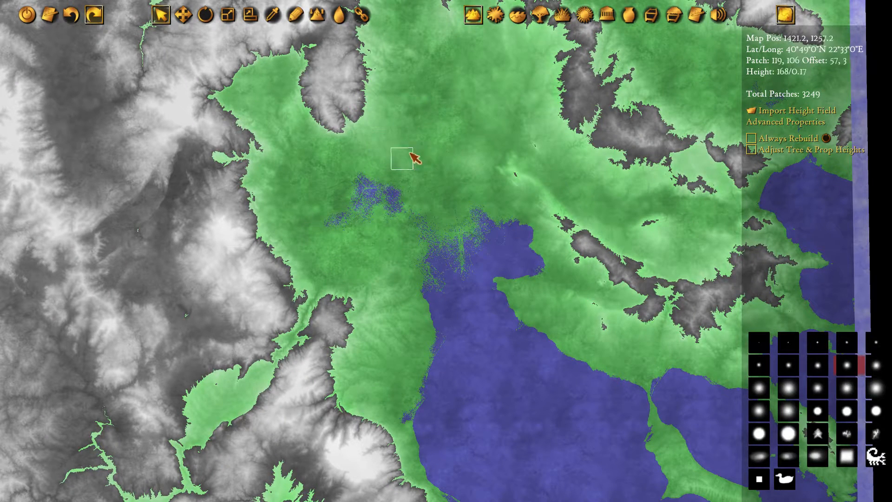
pyautogui.moveTo(495, 279); pyautogui.dragTo(436, 300, button='middle')
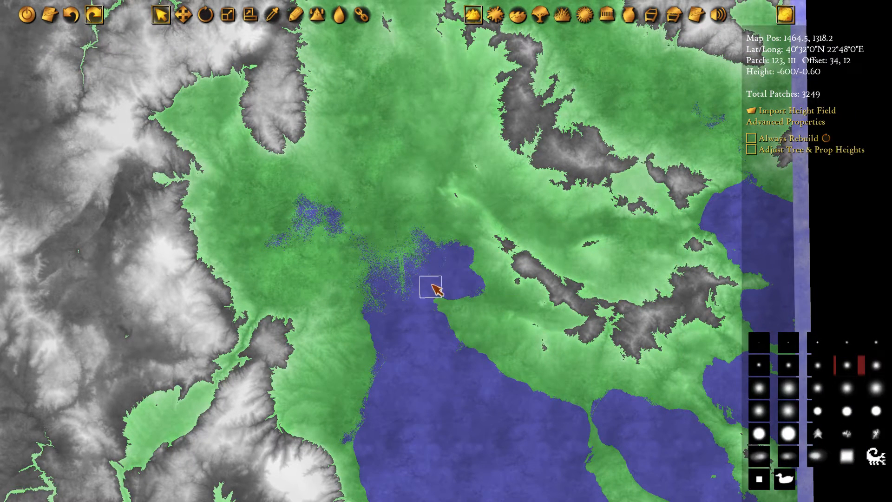
pyautogui.moveTo(382, 299); pyautogui.dragTo(408, 289, button='middle')
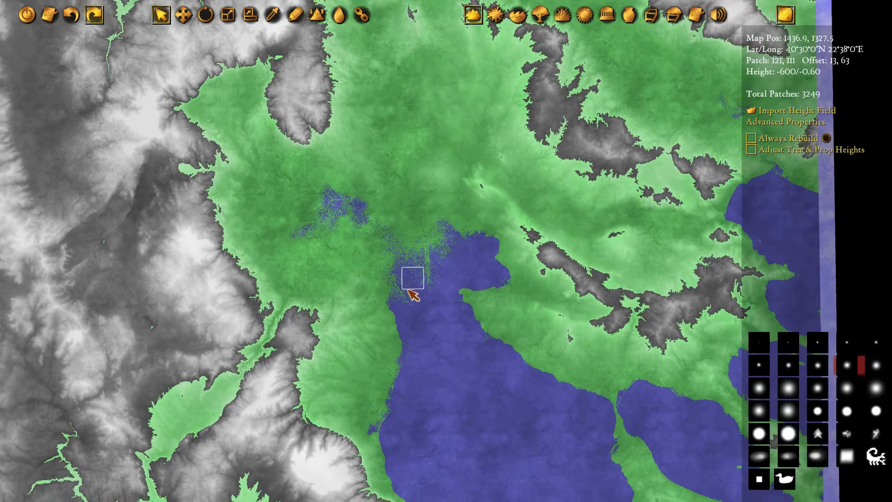
pyautogui.moveTo(472, 354); pyautogui.dragTo(467, 359, button='middle')
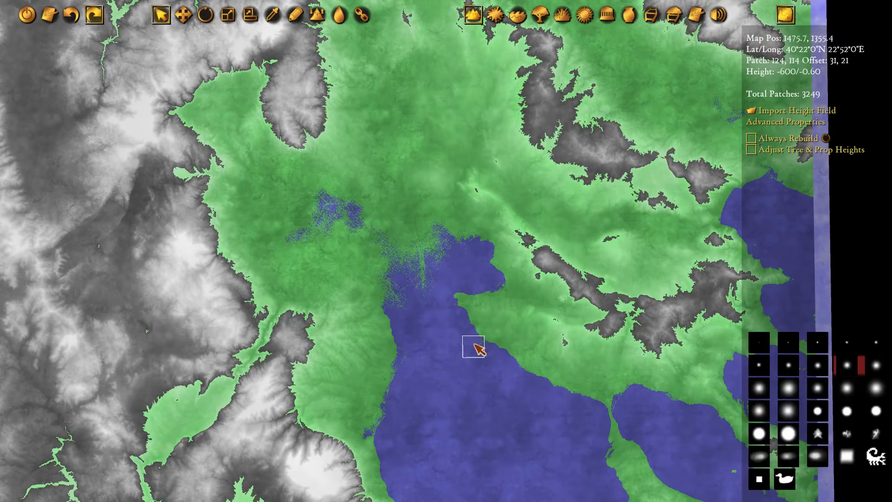
pyautogui.scroll(1, 450, 346)
pyautogui.moveTo(498, 318); pyautogui.dragTo(481, 322, button='middle')
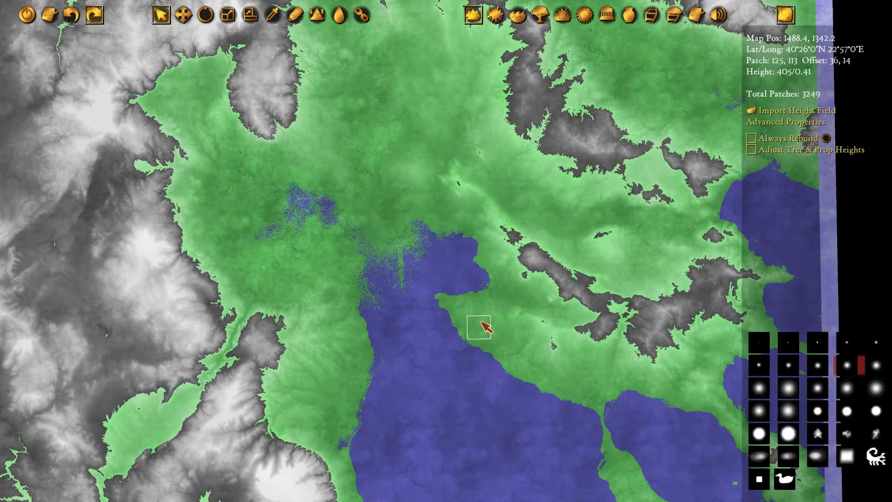
pyautogui.moveTo(395, 238); pyautogui.dragTo(407, 259, button='middle')
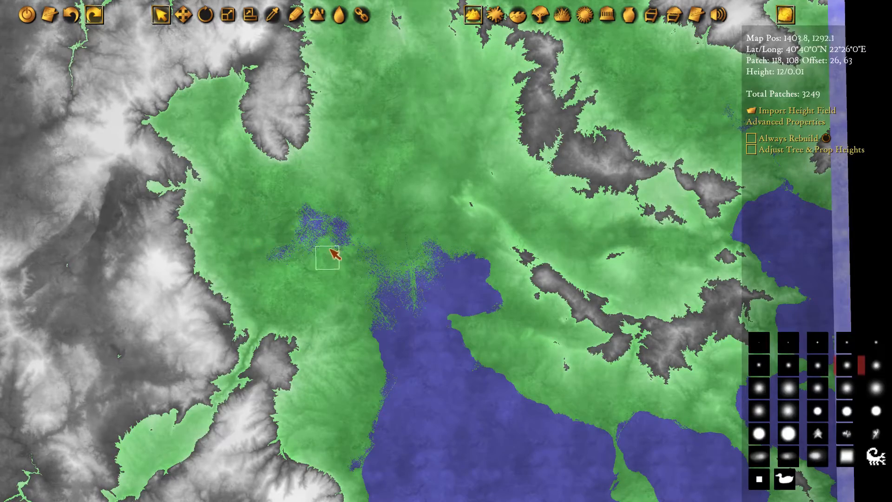
# Examine the high mountain southwest of the gulf and the jagged coastline beside it up close in 3D
pyautogui.moveTo(435, 355); pyautogui.dragTo(410, 222, button='middle')
pyautogui.moveTo(495, 303); pyautogui.dragTo(402, 278, button='middle')
pyautogui.moveTo(247, 352); pyautogui.dragTo(424, 331, button='middle')
pyautogui.scroll(4, 424, 330)
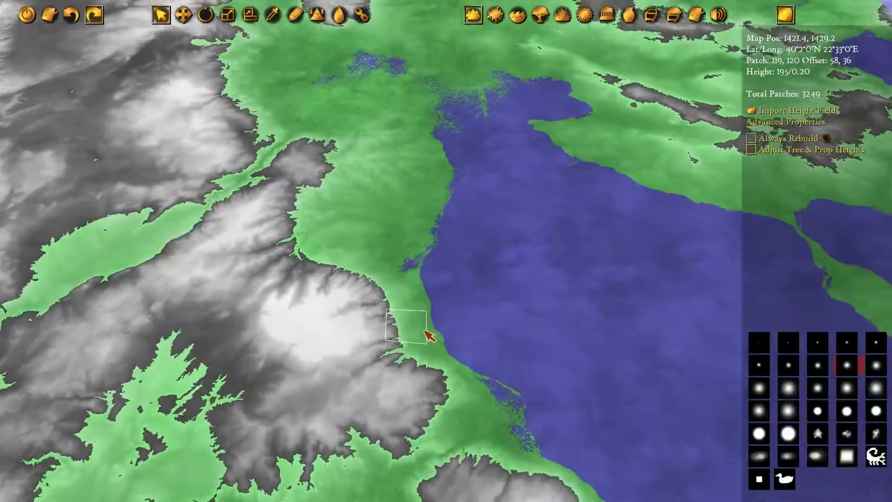
pyautogui.scroll(6, 465, 369)
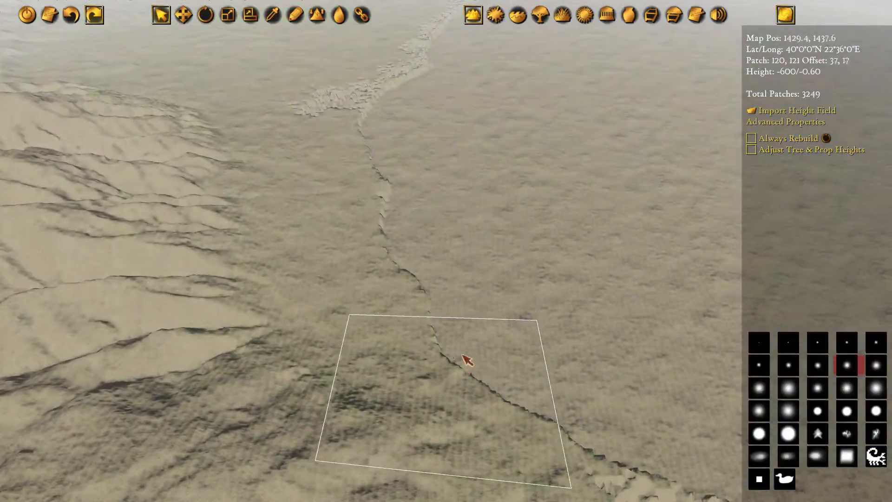
pyautogui.moveTo(177, 135); pyautogui.dragTo(599, 236, button='middle')
pyautogui.moveTo(532, 236); pyautogui.dragTo(474, 139, button='middle')
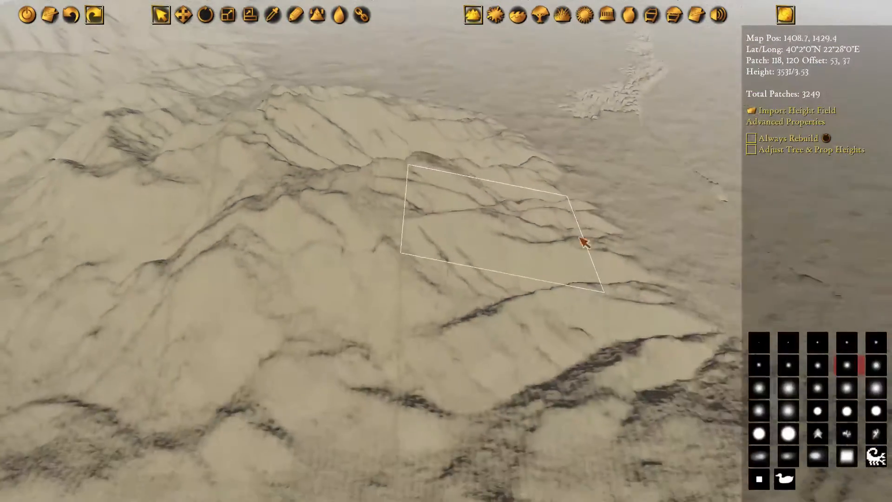
pyautogui.moveTo(583, 240)
pyautogui.mouseDown(button='middle')
pyautogui.moveTo(464, 244)
pyautogui.moveTo(420, 124)
pyautogui.moveTo(576, 146)
pyautogui.mouseUp(button='middle')
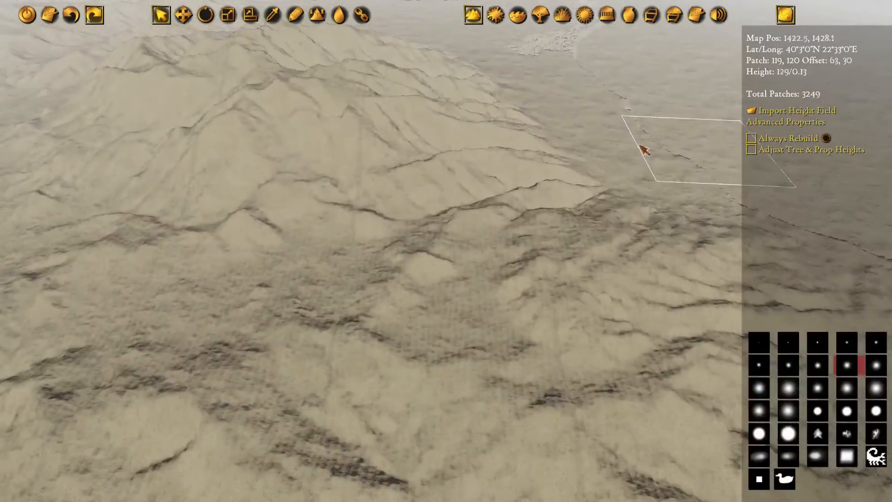
pyautogui.moveTo(644, 149); pyautogui.dragTo(585, 136, button='middle')
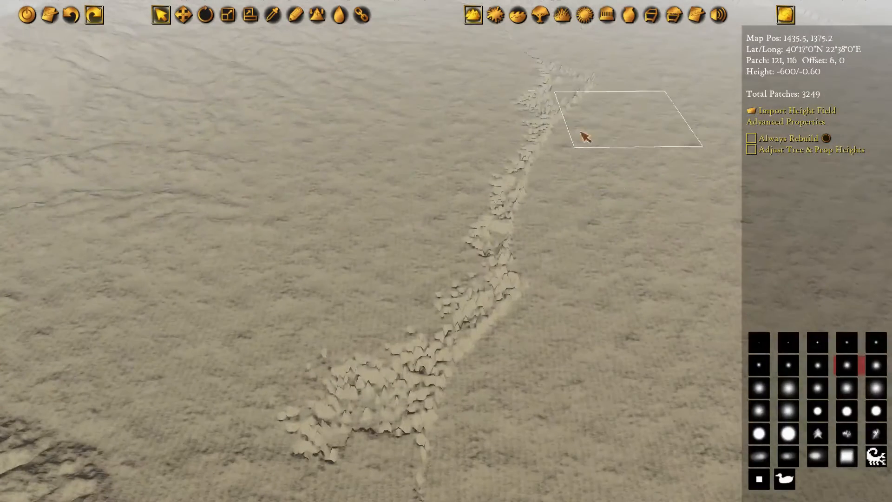
# Switch to ground texture editing with the plain beside the jagged coastline in view
pyautogui.click(498, 17)
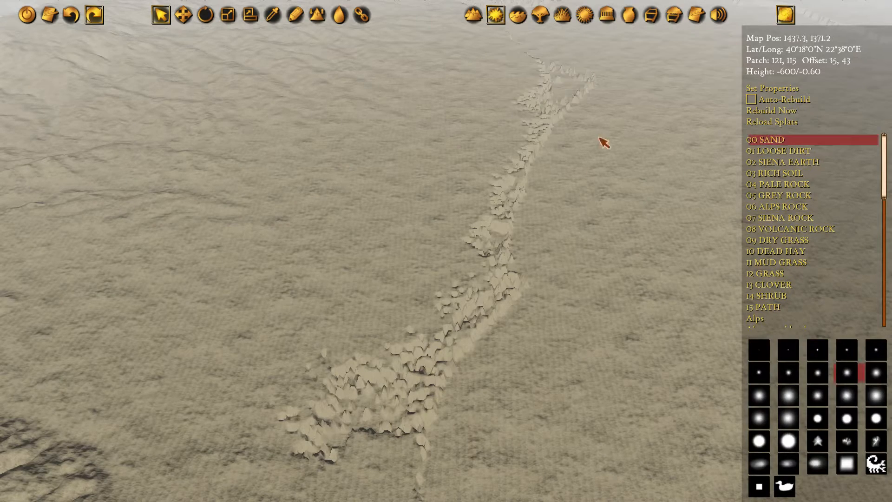
pyautogui.moveTo(480, 217); pyautogui.dragTo(475, 173, button='middle')
pyautogui.moveTo(363, 191); pyautogui.dragTo(520, 118, button='middle')
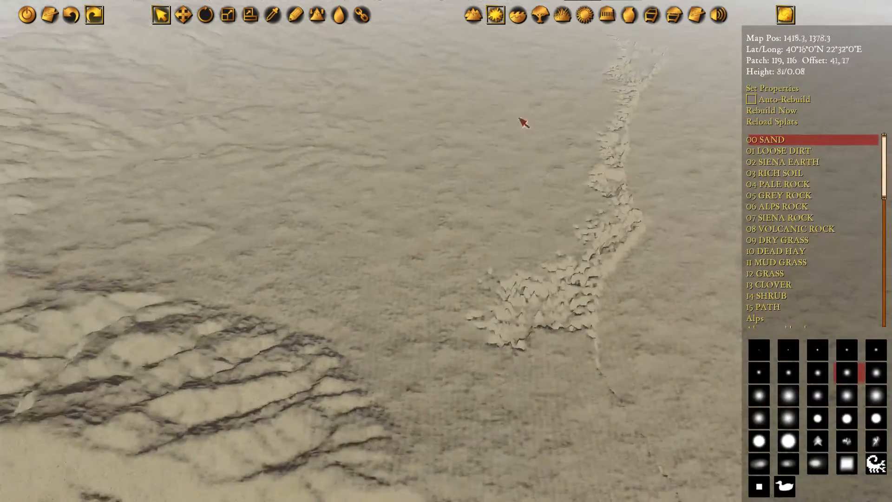
# Choose "Latium, coast" as the ground texture for the plain beside the jagged coastline
pyautogui.moveTo(606, 115); pyautogui.dragTo(481, 225, button='middle')
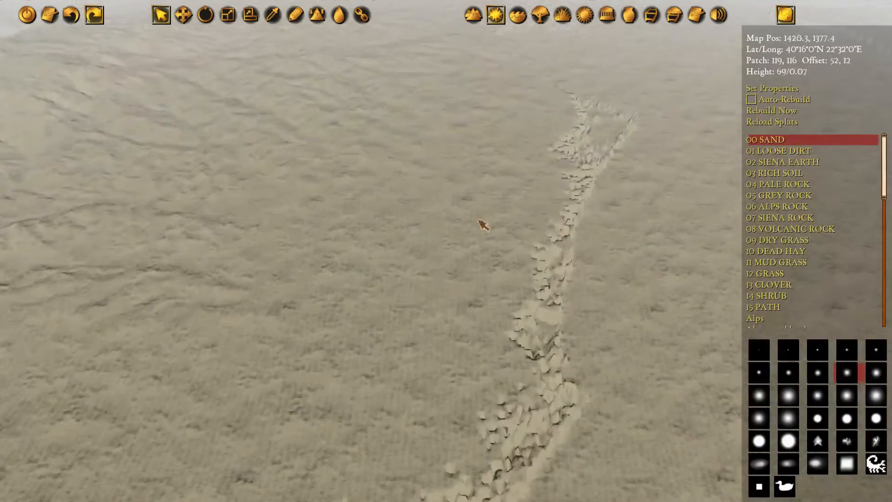
pyautogui.moveTo(571, 166); pyautogui.dragTo(533, 132, button='middle')
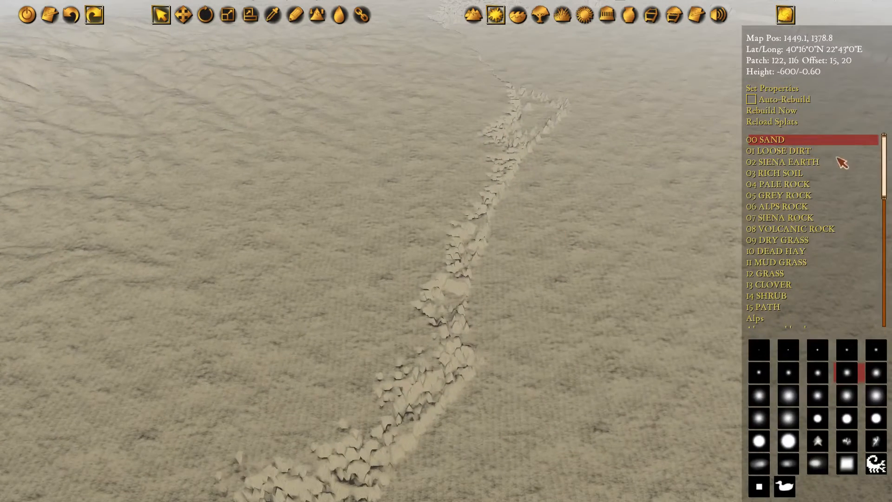
pyautogui.scroll(-4, 817, 197)
pyautogui.scroll(-1, 788, 203)
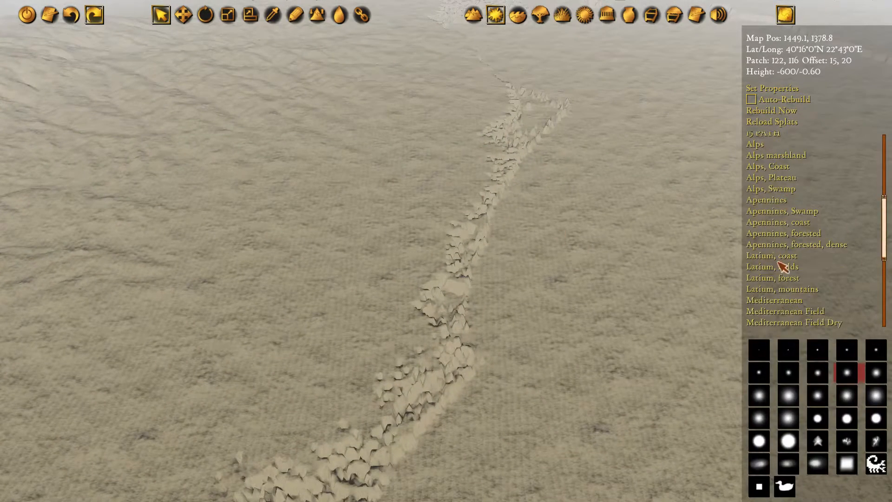
pyautogui.click(771, 259)
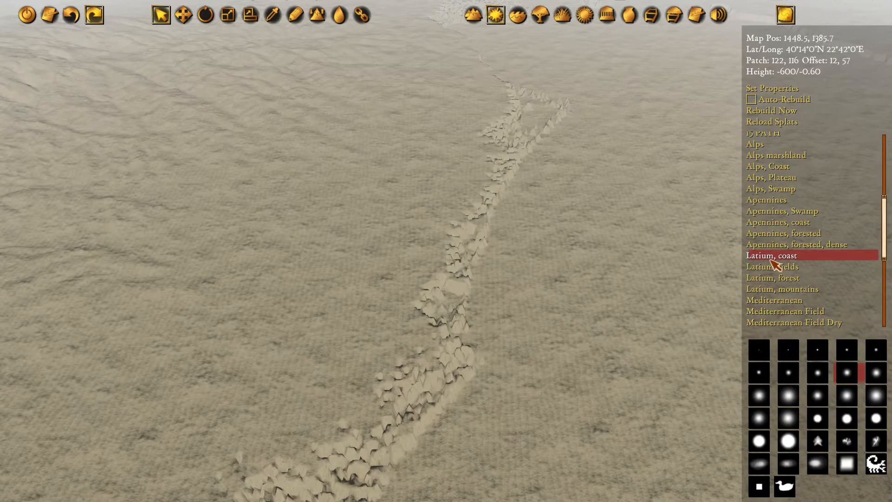
# Activate ground texture painting and equip it with the largest solid round brush
pyautogui.moveTo(487, 369); pyautogui.dragTo(525, 217, button='middle')
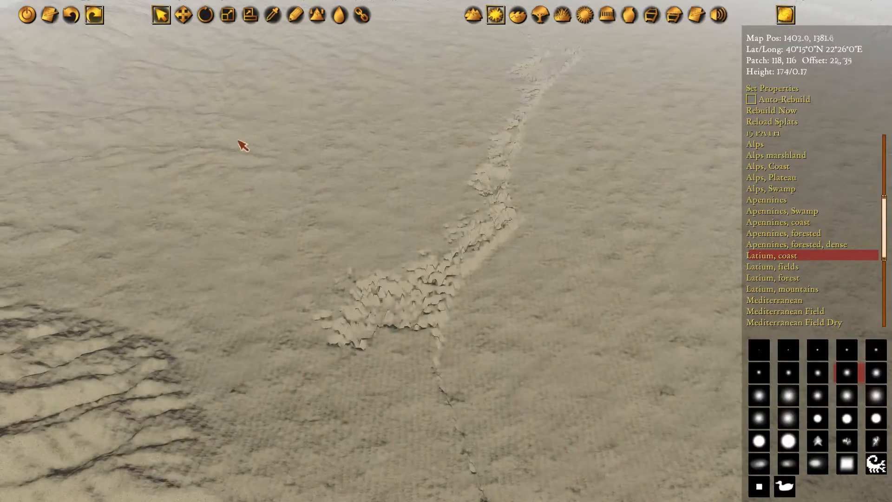
pyautogui.moveTo(241, 143); pyautogui.dragTo(678, 215, button='middle')
pyautogui.moveTo(593, 179); pyautogui.dragTo(440, 137, button='middle')
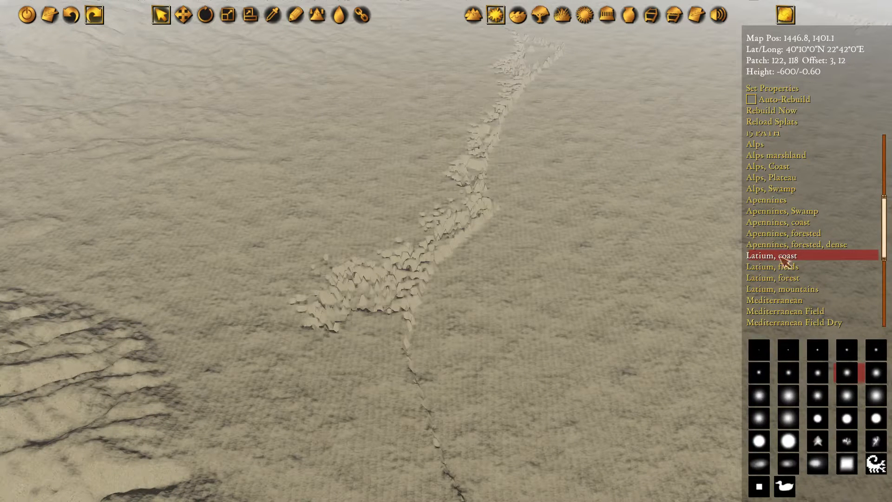
pyautogui.click(817, 418)
pyautogui.moveTo(580, 279)
pyautogui.mouseDown(button='middle')
pyautogui.moveTo(633, 237)
pyautogui.moveTo(603, 249)
pyautogui.mouseUp(button='middle')
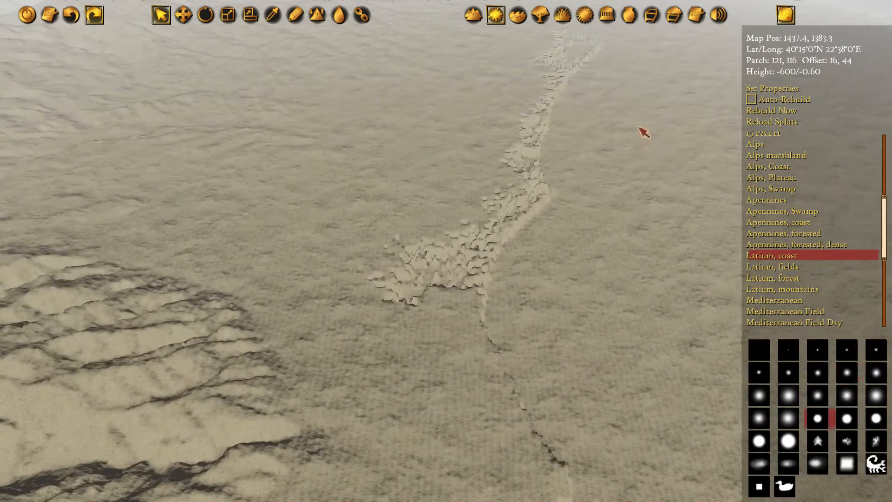
pyautogui.moveTo(643, 132); pyautogui.dragTo(577, 234, button='middle')
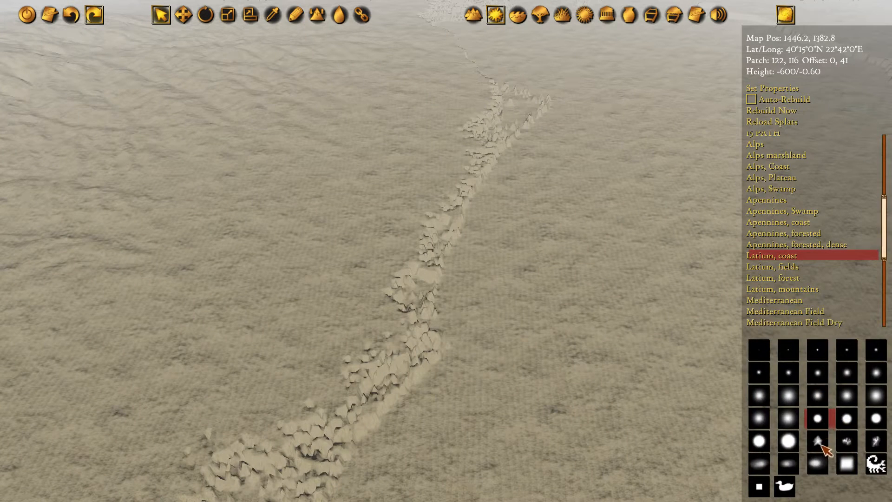
pyautogui.click(296, 19)
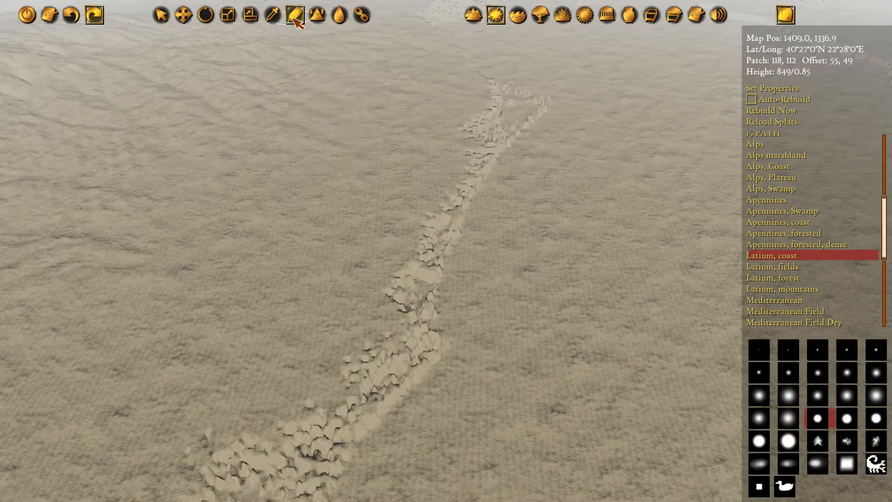
pyautogui.click(791, 441)
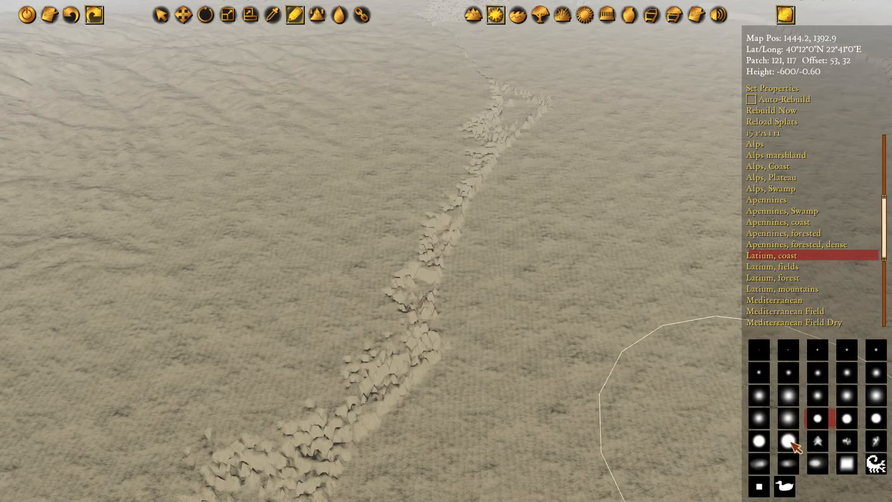
# Paint "Latium, coast" over the plain along the western side of the jagged coastline and a short way inland
pyautogui.press('w')
pyautogui.press('a')
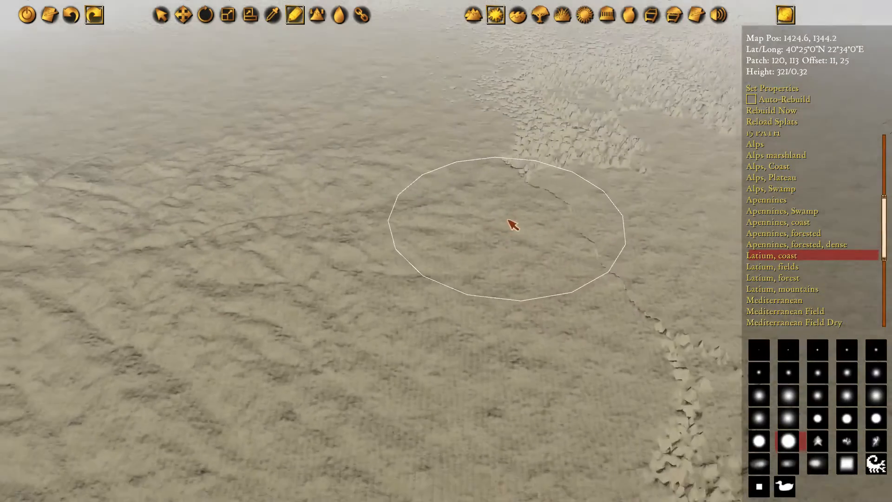
pyautogui.press('s')
pyautogui.moveTo(497, 125)
pyautogui.mouseDown()
pyautogui.moveTo(340, 241)
pyautogui.moveTo(571, 183)
pyautogui.moveTo(627, 225)
pyautogui.moveTo(538, 200)
pyautogui.moveTo(559, 274)
pyautogui.mouseUp()
pyautogui.press('s')
pyautogui.press('w')
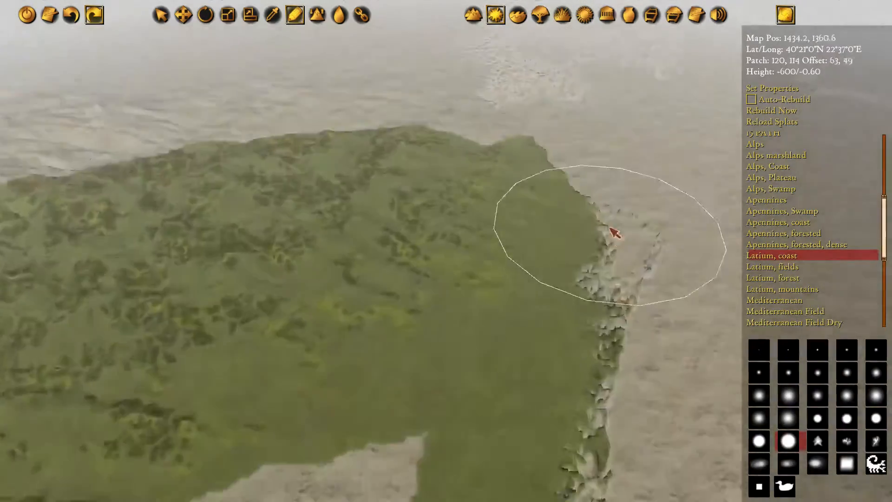
pyautogui.moveTo(613, 232)
pyautogui.mouseDown()
pyautogui.moveTo(466, 83)
pyautogui.moveTo(480, 181)
pyautogui.moveTo(327, 216)
pyautogui.mouseUp()
pyautogui.press('a')
pyautogui.press('s')
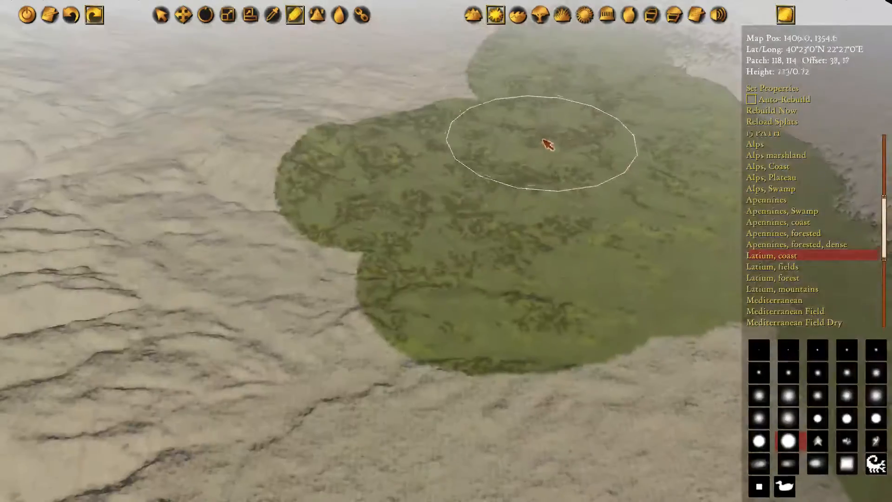
# Extend the "Latium, coast" texture southward across the plain and onto the foothills of the high mountain
pyautogui.moveTo(548, 144)
pyautogui.mouseDown()
pyautogui.moveTo(302, 97)
pyautogui.moveTo(412, 291)
pyautogui.mouseUp()
pyautogui.press('s')
pyautogui.press('d')
pyautogui.moveTo(261, 121)
pyautogui.mouseDown()
pyautogui.moveTo(451, 197)
pyautogui.moveTo(551, 285)
pyautogui.moveTo(481, 227)
pyautogui.moveTo(189, 102)
pyautogui.mouseUp()
pyautogui.press('w')
pyautogui.press('a')
pyautogui.press('s')
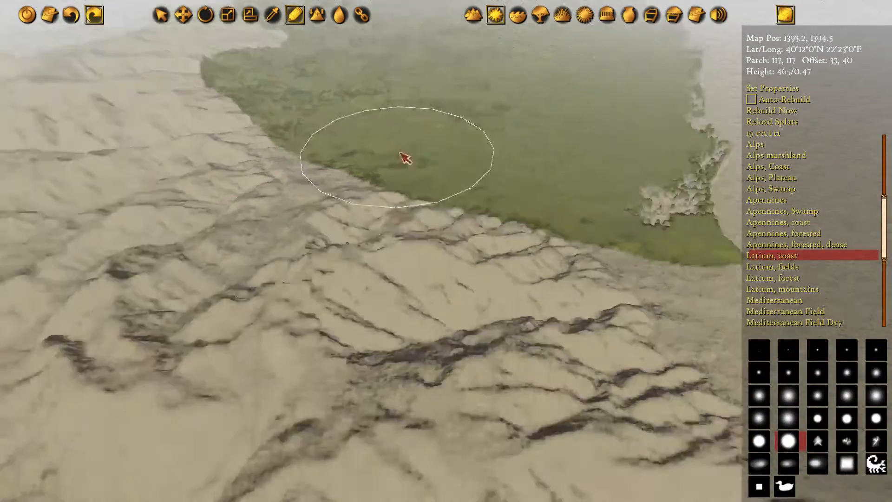
pyautogui.moveTo(531, 179); pyautogui.dragTo(495, 237)
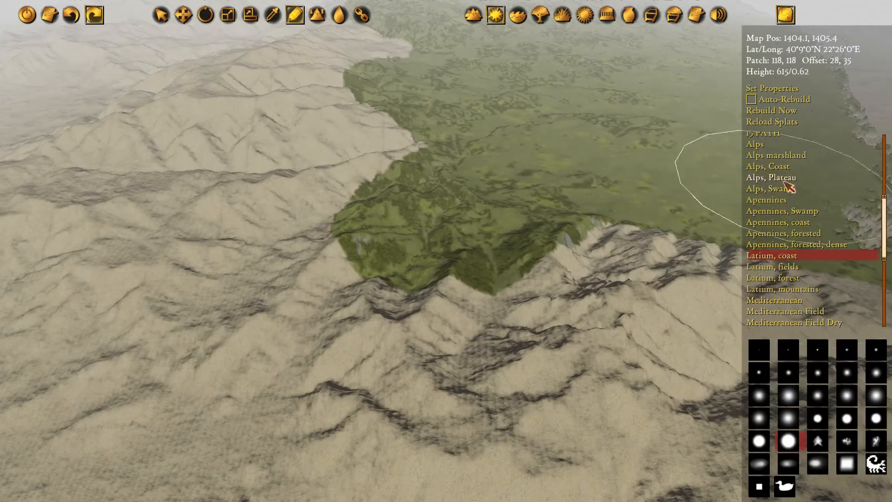
# Continue the "Latium, coast" texture down the coastal strip between the high mountain and the sea
pyautogui.scroll(-5, 785, 195)
pyautogui.scroll(-2, 805, 226)
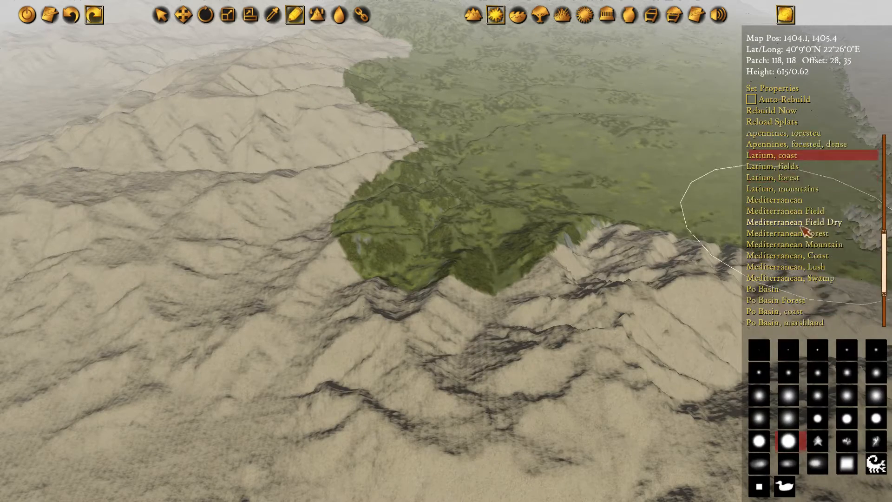
pyautogui.scroll(4, 806, 235)
pyautogui.press('d')
pyautogui.press('s')
pyautogui.moveTo(307, 125); pyautogui.dragTo(532, 259)
pyautogui.press('d')
pyautogui.press('s')
pyautogui.moveTo(369, 99); pyautogui.dragTo(466, 211)
pyautogui.press('a')
pyautogui.press('w')
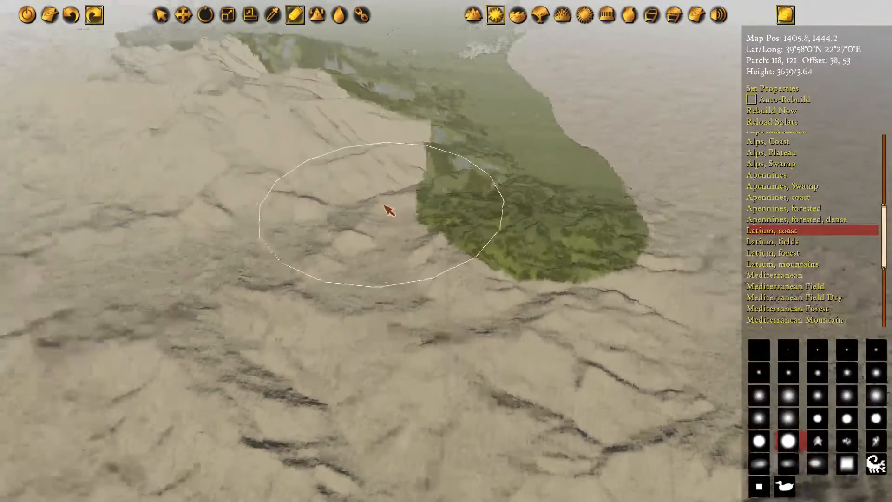
# Cover the high mountain and its southern slope with "Latium, coast"
pyautogui.moveTo(574, 195)
pyautogui.mouseDown()
pyautogui.moveTo(534, 196)
pyautogui.moveTo(227, 136)
pyautogui.mouseUp()
pyautogui.press('s')
pyautogui.press('d')
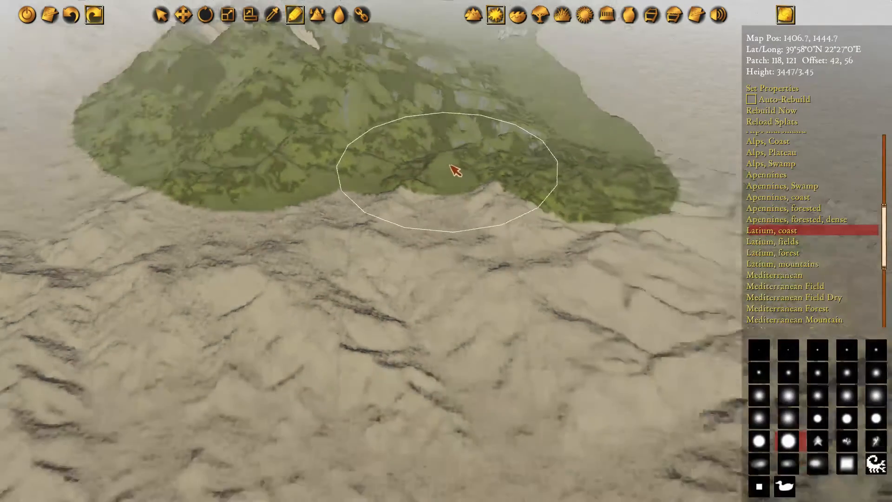
pyautogui.click(368, 196)
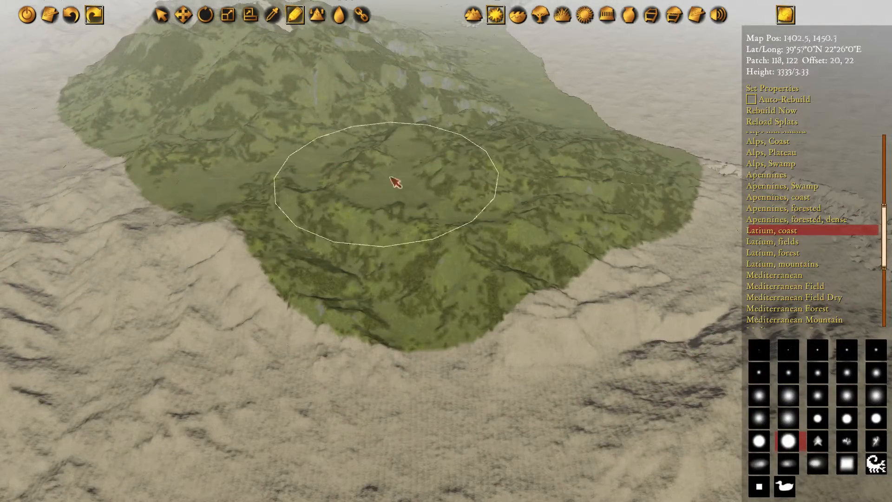
# Paint "Latium, coast" northward along the shore and over the speckled lowland at the head of the gulf
pyautogui.press('w')
pyautogui.moveTo(390, 177)
pyautogui.mouseDown()
pyautogui.moveTo(536, 236)
pyautogui.moveTo(437, 311)
pyautogui.moveTo(469, 273)
pyautogui.moveTo(357, 162)
pyautogui.mouseUp()
pyautogui.press('d')
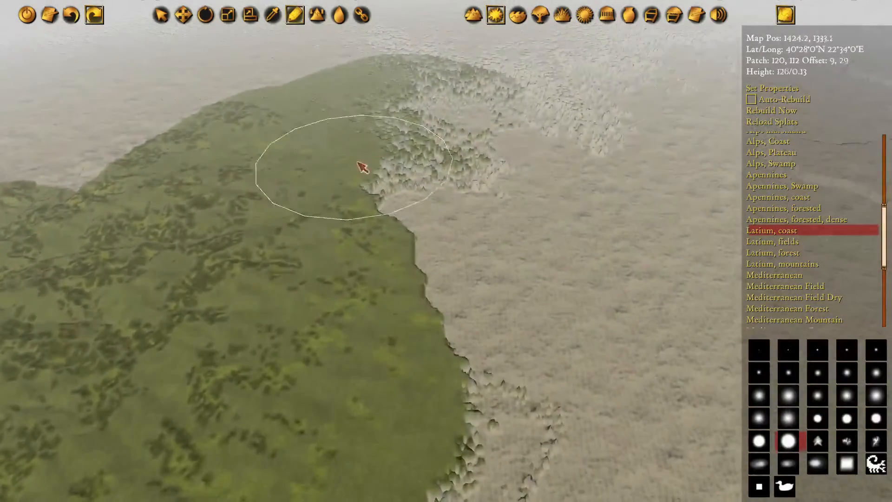
pyautogui.press('w')
pyautogui.moveTo(464, 175); pyautogui.dragTo(612, 120)
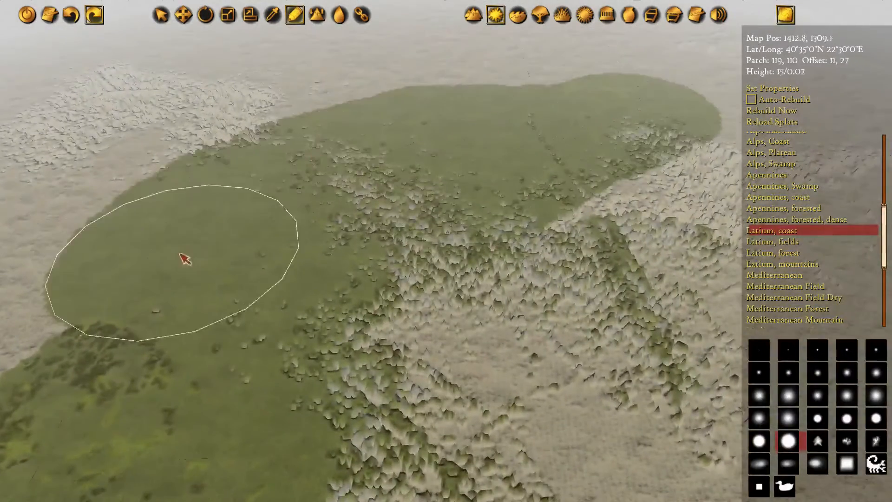
pyautogui.press('a')
pyautogui.moveTo(185, 259)
pyautogui.mouseDown()
pyautogui.moveTo(510, 118)
pyautogui.moveTo(208, 159)
pyautogui.mouseUp()
pyautogui.moveTo(435, 224); pyautogui.dragTo(438, 169)
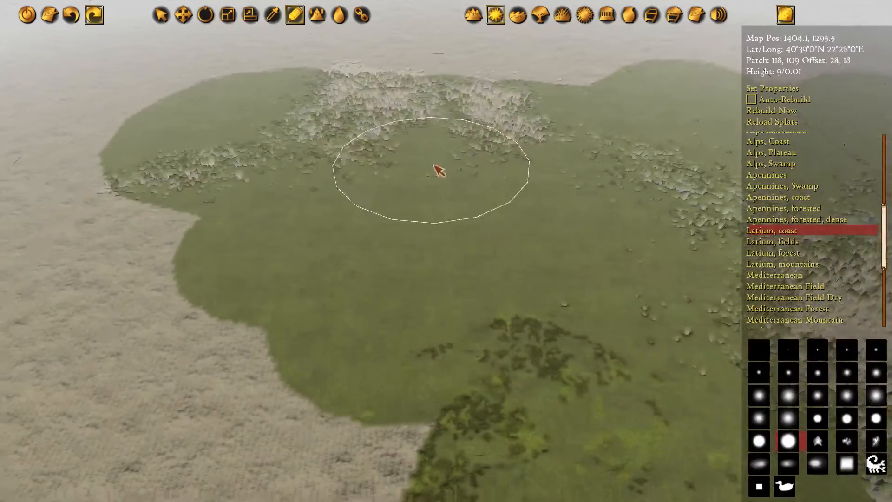
# Paint "Latium, coast" across the inland plain west and northwest of the head of the gulf
pyautogui.press('s')
pyautogui.press('a')
pyautogui.moveTo(416, 102); pyautogui.dragTo(547, 170)
pyautogui.press('a')
pyautogui.press('w')
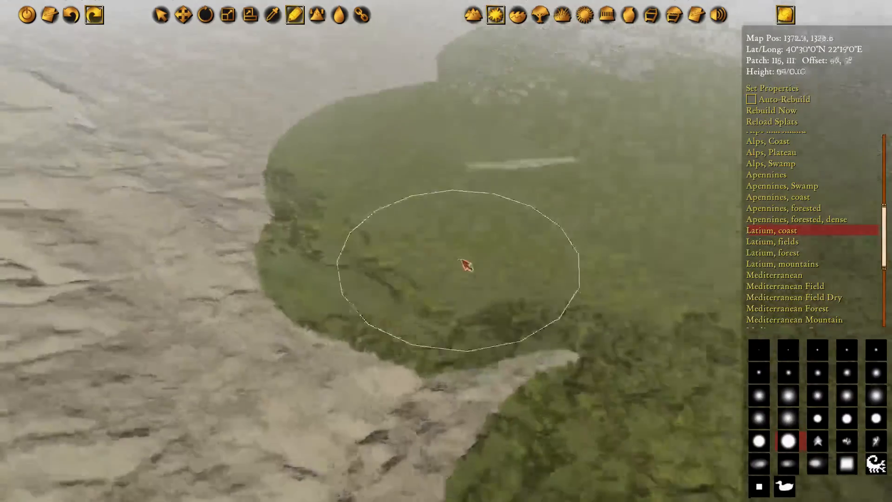
pyautogui.moveTo(460, 257); pyautogui.dragTo(322, 226)
pyautogui.press('w')
pyautogui.click(364, 175)
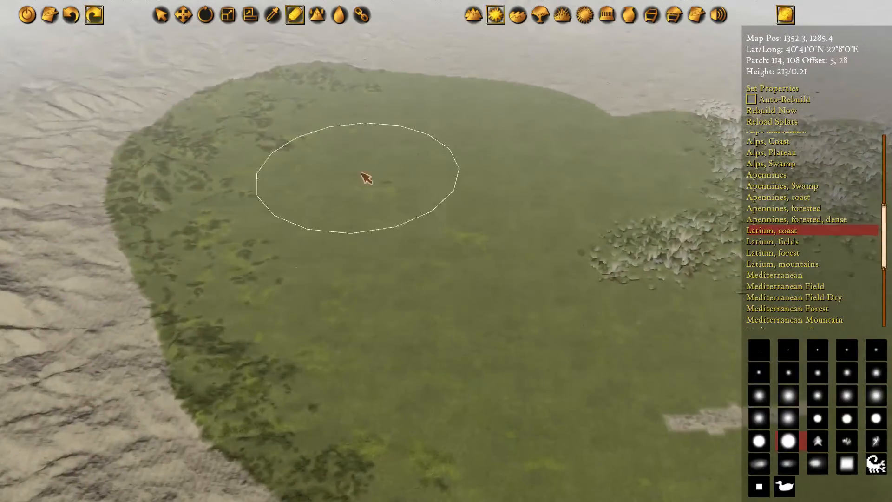
# Fill the bare strip in the inland plain and carry "Latium, coast" into the mountain valley farther northwest
pyautogui.press('d')
pyautogui.press('s')
pyautogui.click(555, 293)
pyautogui.press('w')
pyautogui.press('w')
pyautogui.moveTo(567, 192)
pyautogui.mouseDown()
pyautogui.moveTo(332, 136)
pyautogui.moveTo(441, 258)
pyautogui.moveTo(175, 171)
pyautogui.moveTo(422, 111)
pyautogui.mouseUp()
pyautogui.press('a')
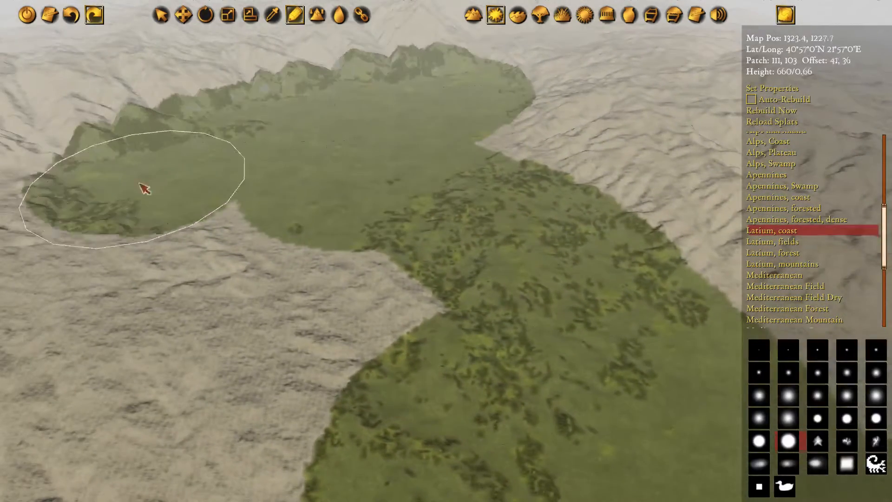
# Paint "Latium, coast" over the lowland north of the gulf and close the bare gaps between its patches
pyautogui.press('d')
pyautogui.moveTo(431, 324)
pyautogui.mouseDown()
pyautogui.moveTo(388, 238)
pyautogui.moveTo(240, 143)
pyautogui.moveTo(429, 181)
pyautogui.moveTo(518, 178)
pyautogui.moveTo(478, 229)
pyautogui.moveTo(274, 195)
pyautogui.moveTo(480, 215)
pyautogui.mouseUp()
pyautogui.press('s')
pyautogui.press('w')
pyautogui.press('d')
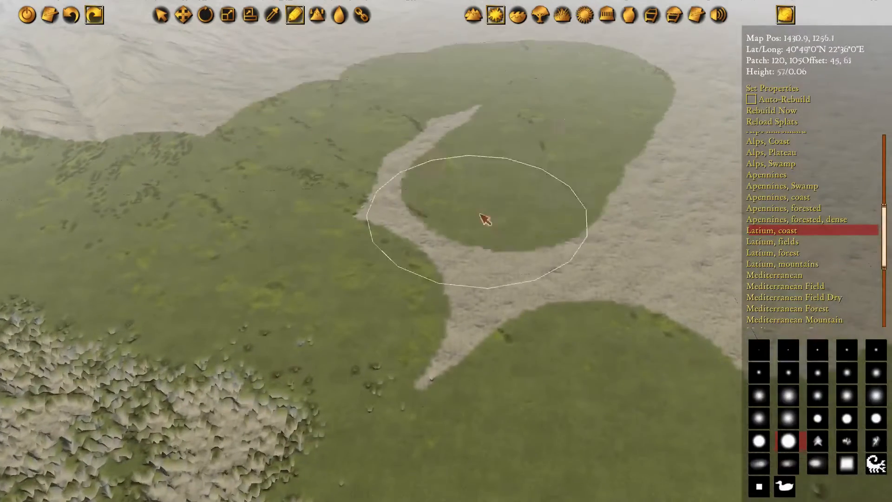
pyautogui.press('w')
pyautogui.press('a')
pyautogui.moveTo(338, 201)
pyautogui.mouseDown()
pyautogui.moveTo(288, 299)
pyautogui.moveTo(642, 137)
pyautogui.moveTo(328, 137)
pyautogui.moveTo(510, 75)
pyautogui.moveTo(467, 280)
pyautogui.mouseUp()
pyautogui.press('d')
pyautogui.press('s')
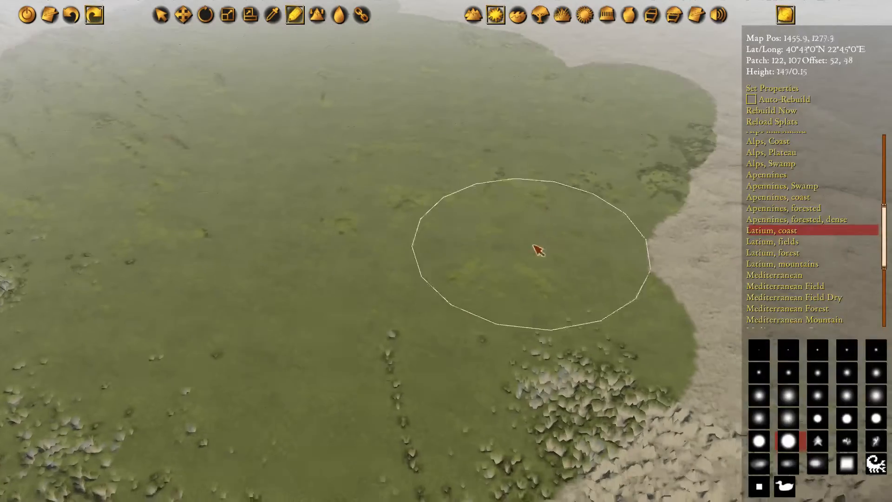
# Spread "Latium, coast" over the bare ground northeast of the gulf's head
pyautogui.press('d')
pyautogui.press('s')
pyautogui.moveTo(533, 246)
pyautogui.mouseDown()
pyautogui.moveTo(415, 214)
pyautogui.moveTo(634, 152)
pyautogui.mouseUp()
pyautogui.press('w')
pyautogui.press('d')
pyautogui.moveTo(524, 67)
pyautogui.mouseDown()
pyautogui.moveTo(476, 121)
pyautogui.moveTo(518, 223)
pyautogui.moveTo(452, 141)
pyautogui.moveTo(362, 183)
pyautogui.moveTo(517, 223)
pyautogui.moveTo(328, 165)
pyautogui.mouseUp()
pyautogui.press('s')
pyautogui.press('s')
pyautogui.press('a')
pyautogui.press('s')
pyautogui.press('d')
# Extend the "Latium, coast" texture northward over the lowland to about 41°3' N, 22°32' E
pyautogui.moveTo(509, 310)
pyautogui.mouseDown()
pyautogui.moveTo(506, 255)
pyautogui.moveTo(408, 160)
pyautogui.moveTo(540, 259)
pyautogui.moveTo(539, 231)
pyautogui.moveTo(437, 113)
pyautogui.moveTo(547, 216)
pyautogui.moveTo(318, 132)
pyautogui.moveTo(232, 160)
pyautogui.moveTo(463, 130)
pyautogui.mouseUp()
pyautogui.press('w')
pyautogui.press('d')
pyautogui.press('w')
pyautogui.press('a')
# Switch the ground texture to "Latium, mountains" and paint the bare mountains between the two green lowlands
pyautogui.press('a')
pyautogui.press('w')
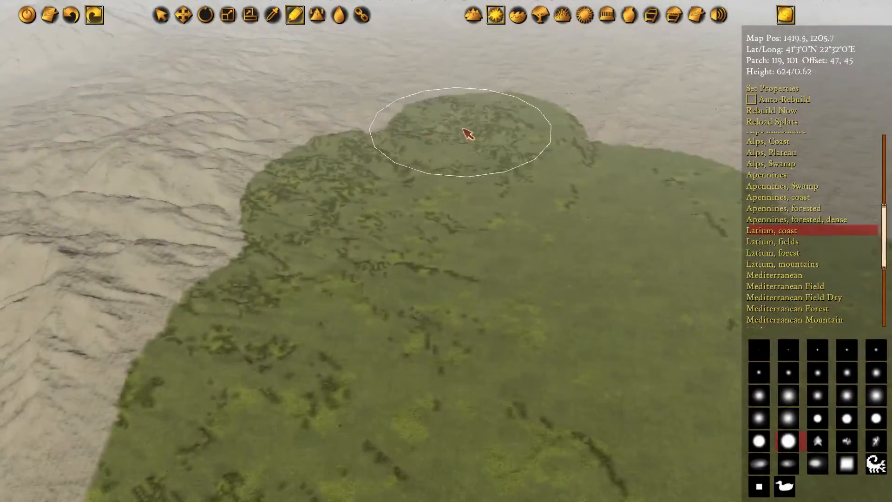
pyautogui.press('a')
pyautogui.press('s')
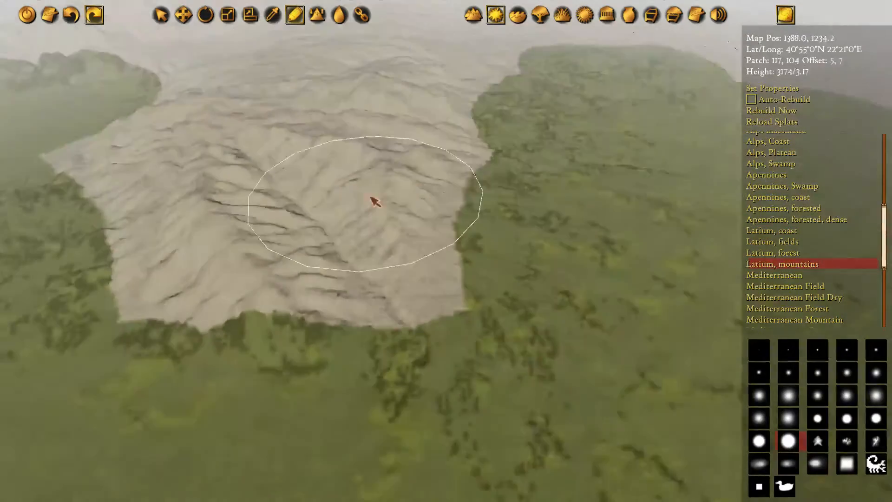
pyautogui.moveTo(449, 175)
pyautogui.mouseDown()
pyautogui.moveTo(472, 167)
pyautogui.moveTo(514, 244)
pyautogui.moveTo(502, 212)
pyautogui.moveTo(317, 125)
pyautogui.mouseUp()
pyautogui.press('w')
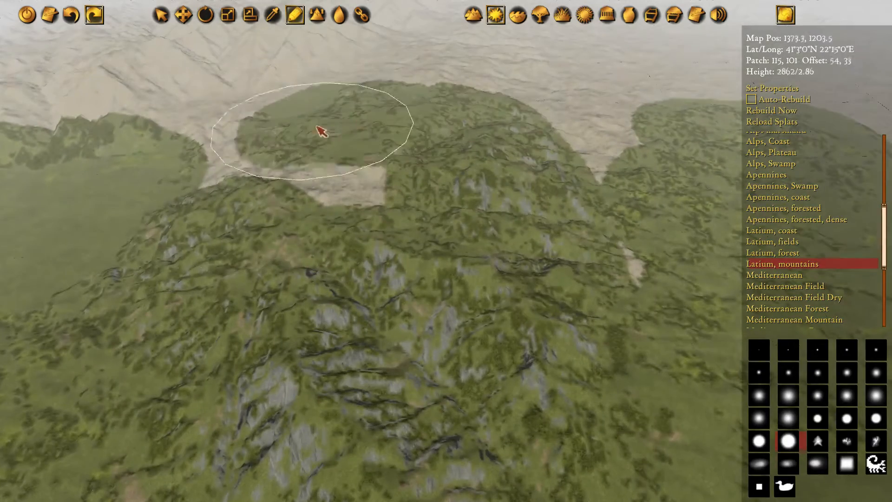
# Paint "Latium, mountains" over the high range north of the northwestern valley
pyautogui.press('w')
pyautogui.moveTo(513, 86)
pyautogui.mouseDown()
pyautogui.moveTo(532, 238)
pyautogui.moveTo(430, 146)
pyautogui.moveTo(530, 156)
pyautogui.moveTo(374, 178)
pyautogui.mouseUp()
pyautogui.press('a')
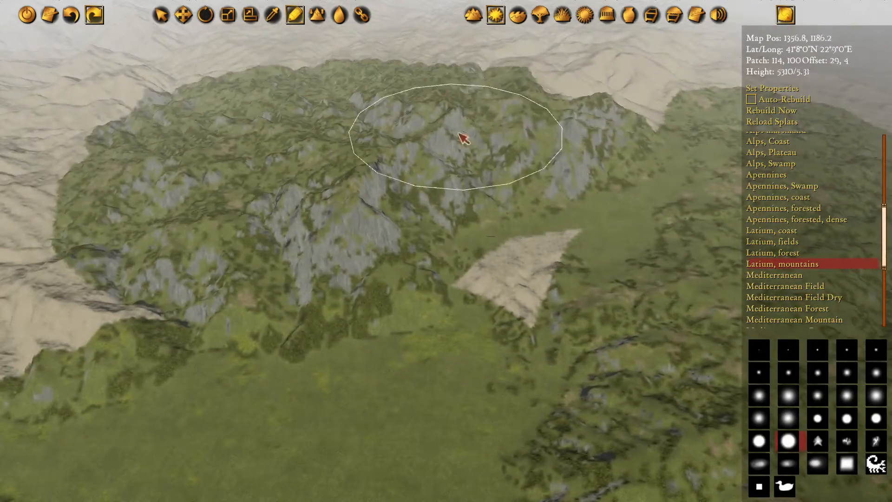
pyautogui.press('w')
pyautogui.moveTo(459, 135)
pyautogui.mouseDown()
pyautogui.moveTo(591, 131)
pyautogui.moveTo(599, 122)
pyautogui.mouseUp()
# Continue "Latium, mountains" southwest along the range on the western side of the valley
pyautogui.press('d')
pyautogui.press('s')
pyautogui.press('a')
pyautogui.moveTo(225, 184)
pyautogui.mouseDown()
pyautogui.moveTo(475, 163)
pyautogui.moveTo(187, 206)
pyautogui.mouseUp()
pyautogui.moveTo(528, 155)
pyautogui.mouseDown()
pyautogui.moveTo(430, 145)
pyautogui.moveTo(260, 243)
pyautogui.mouseUp()
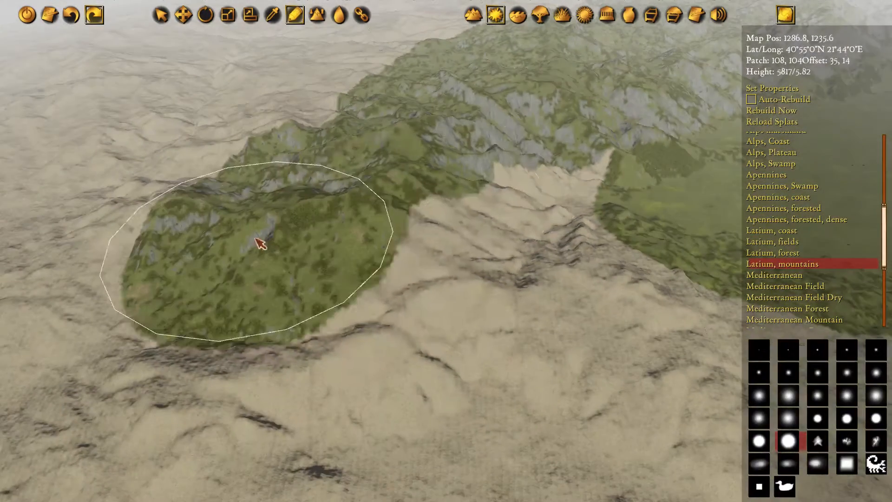
# Paint "Latium, mountains" over the bare mountains and slopes south of the northwestern valley
pyautogui.press('s')
pyautogui.press('d')
pyautogui.moveTo(480, 271)
pyautogui.mouseDown()
pyautogui.moveTo(305, 231)
pyautogui.moveTo(400, 154)
pyautogui.moveTo(439, 326)
pyautogui.mouseUp()
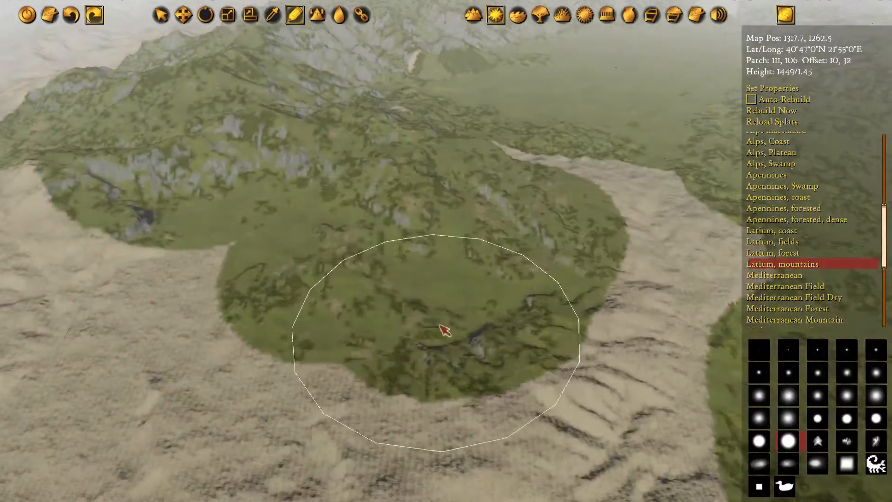
pyautogui.press('s')
pyautogui.press('d')
pyautogui.moveTo(580, 208)
pyautogui.mouseDown()
pyautogui.moveTo(479, 224)
pyautogui.moveTo(238, 171)
pyautogui.mouseUp()
# Extend "Latium, mountains" southeast over the bare range bordering the green coastal plain
pyautogui.press('s')
pyautogui.press('d')
pyautogui.moveTo(356, 381)
pyautogui.mouseDown()
pyautogui.moveTo(292, 193)
pyautogui.moveTo(488, 361)
pyautogui.mouseUp()
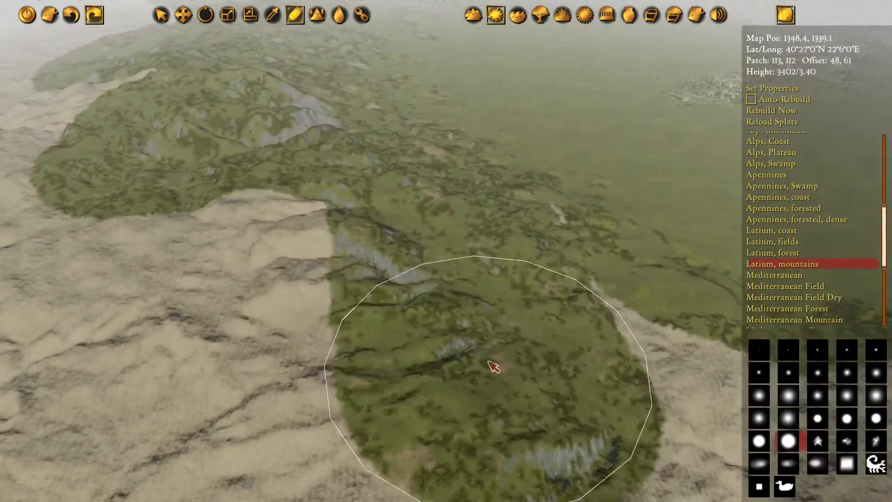
pyautogui.press('s')
pyautogui.press('d')
pyautogui.moveTo(286, 301)
pyautogui.mouseDown()
pyautogui.moveTo(394, 197)
pyautogui.moveTo(556, 156)
pyautogui.mouseUp()
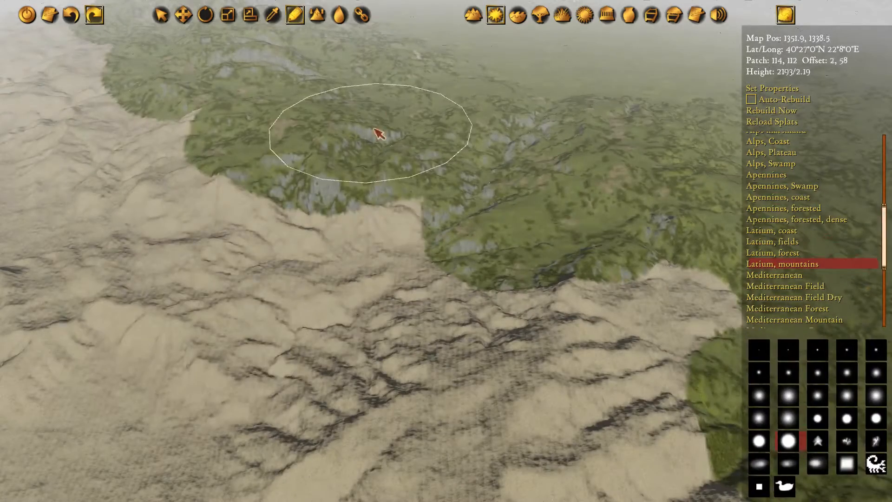
# Widen the "Latium, mountains" coverage along the range's western slopes and carry it south onto the high coastal massif
pyautogui.press('w')
pyautogui.press('a')
pyautogui.moveTo(103, 126)
pyautogui.mouseDown()
pyautogui.moveTo(390, 298)
pyautogui.moveTo(373, 172)
pyautogui.mouseUp()
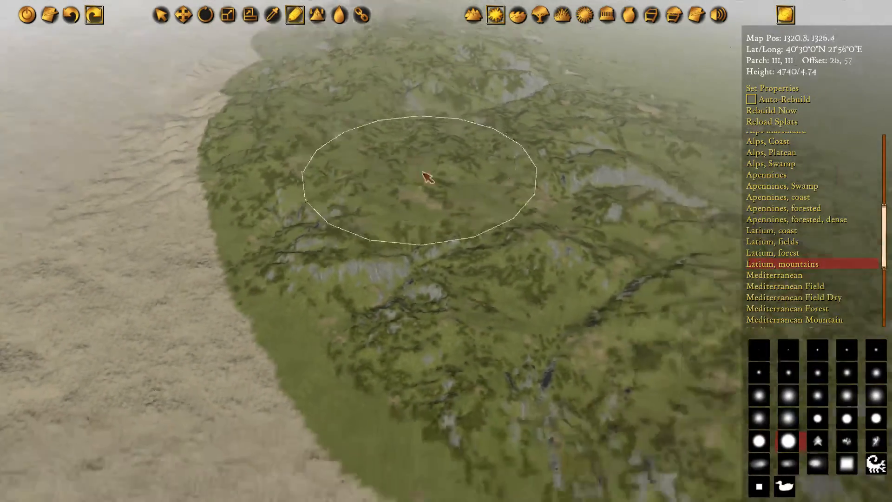
pyautogui.press('s')
pyautogui.moveTo(426, 177)
pyautogui.mouseDown()
pyautogui.moveTo(227, 125)
pyautogui.moveTo(538, 159)
pyautogui.moveTo(416, 337)
pyautogui.mouseUp()
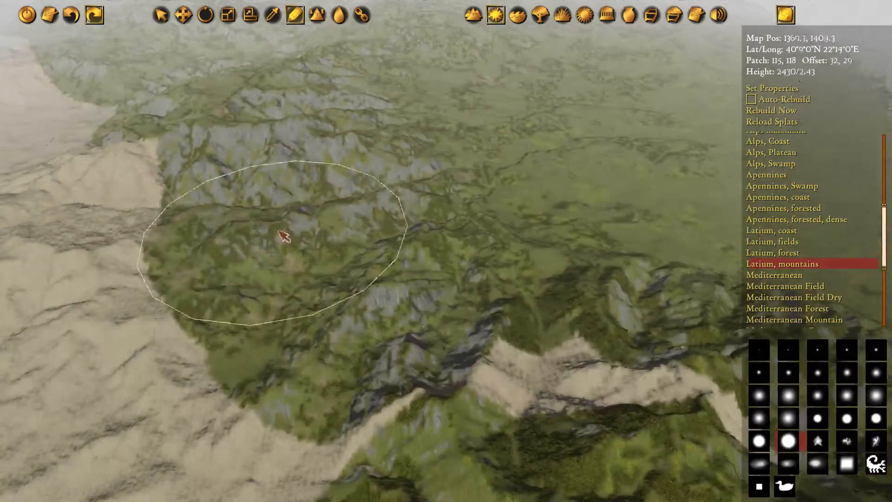
pyautogui.press('s')
pyautogui.moveTo(283, 236)
pyautogui.mouseDown()
pyautogui.moveTo(284, 204)
pyautogui.moveTo(464, 177)
pyautogui.mouseUp()
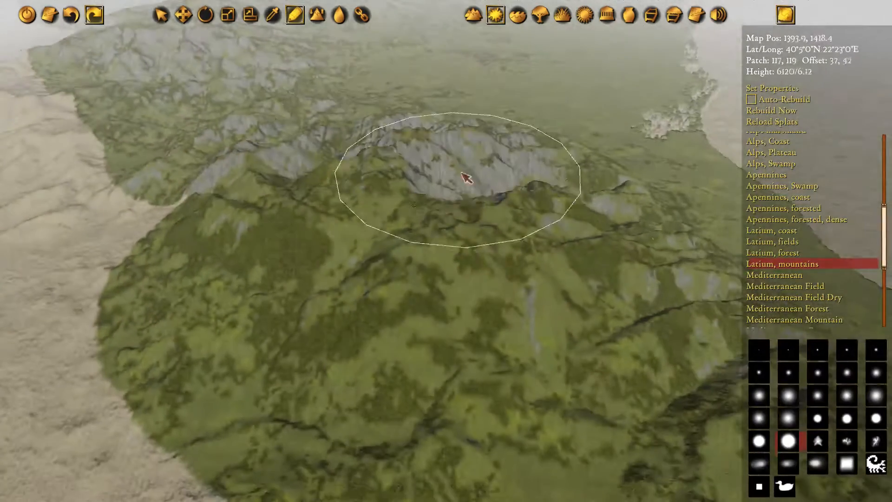
# Paint "Latium, mountains" over the massif's southern foothills and the ridge running southeast beside the coast
pyautogui.press('s')
pyautogui.press('d')
pyautogui.moveTo(381, 379)
pyautogui.mouseDown()
pyautogui.moveTo(304, 216)
pyautogui.moveTo(416, 320)
pyautogui.mouseUp()
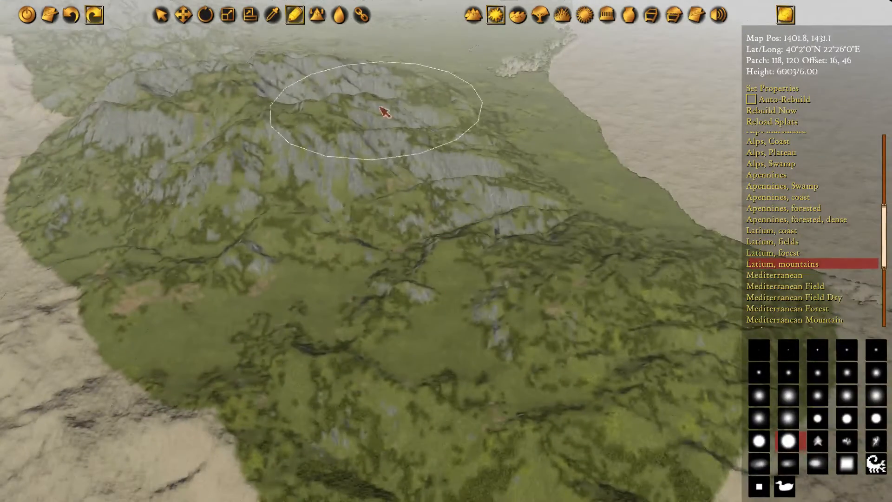
pyautogui.press('s')
pyautogui.press('d')
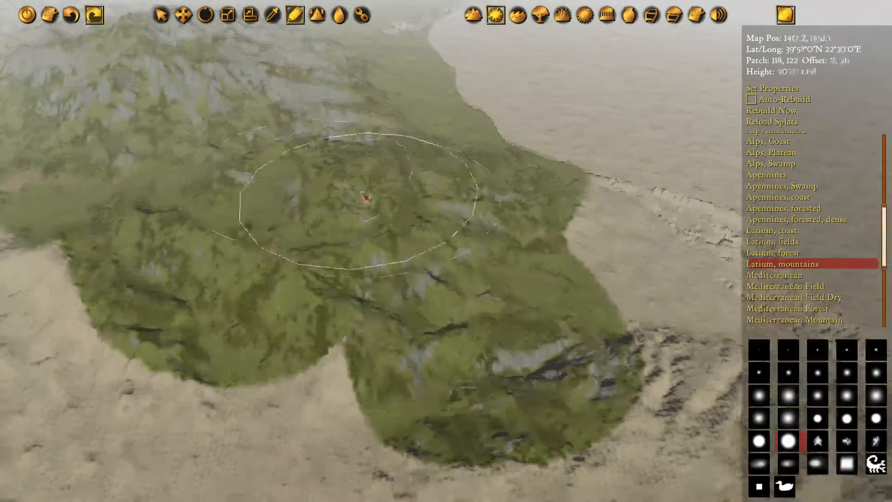
pyautogui.press('s')
pyautogui.press('d')
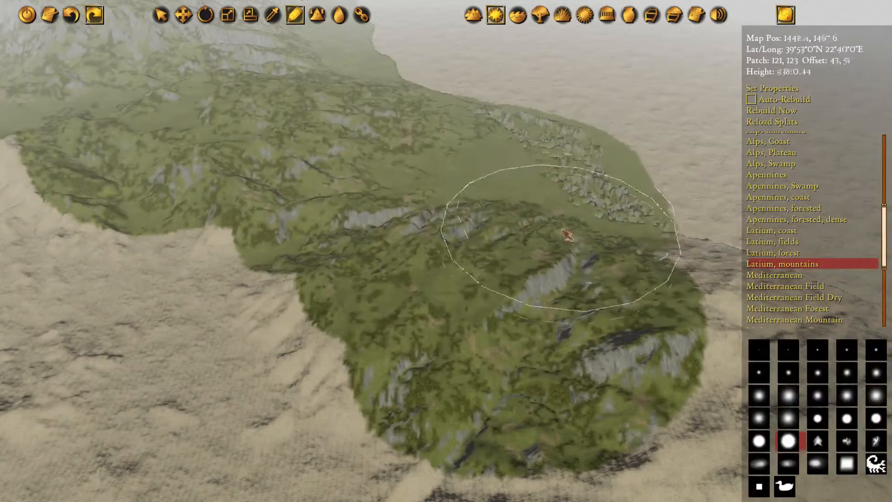
# Fill the bare western slopes of the coastal massif and the gap northwest of it with "Latium, mountains"
pyautogui.press('a')
pyautogui.press('w')
pyautogui.moveTo(456, 259)
pyautogui.mouseDown()
pyautogui.moveTo(237, 253)
pyautogui.moveTo(428, 223)
pyautogui.mouseUp()
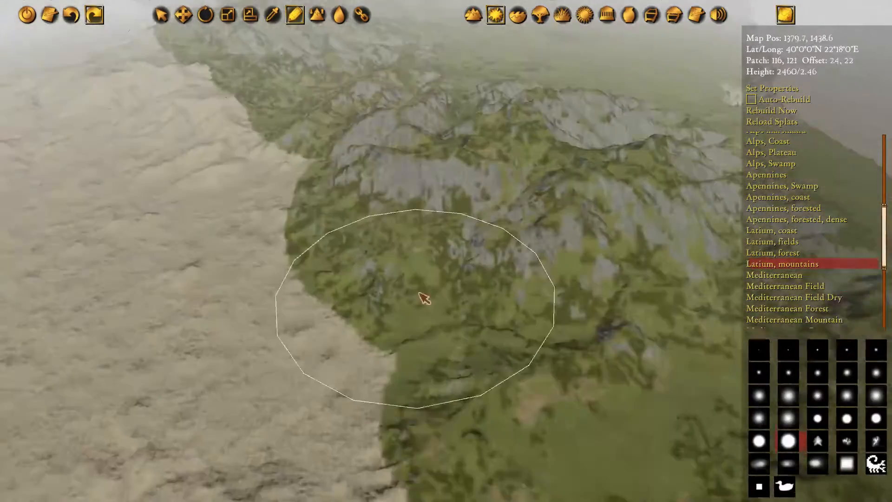
pyautogui.press('s')
pyautogui.moveTo(419, 293)
pyautogui.mouseDown()
pyautogui.moveTo(279, 160)
pyautogui.moveTo(490, 285)
pyautogui.moveTo(402, 321)
pyautogui.moveTo(328, 192)
pyautogui.mouseUp()
pyautogui.press('a')
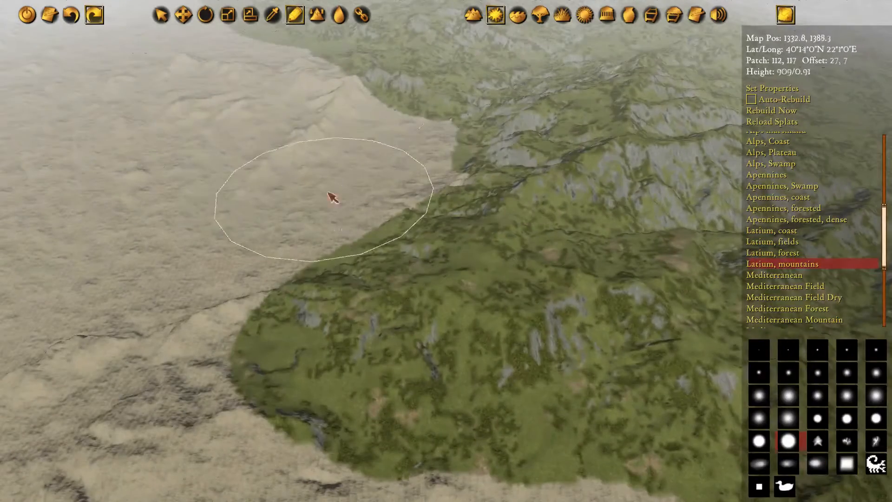
pyautogui.press('a')
pyautogui.press('w')
pyautogui.moveTo(421, 116)
pyautogui.mouseDown()
pyautogui.moveTo(510, 152)
pyautogui.moveTo(250, 192)
pyautogui.moveTo(486, 203)
pyautogui.moveTo(538, 306)
pyautogui.mouseUp()
# Examine the painted coastal massif and its surroundings from several positions
pyautogui.press('d')
pyautogui.press('s')
pyautogui.press('d')
pyautogui.press('s')
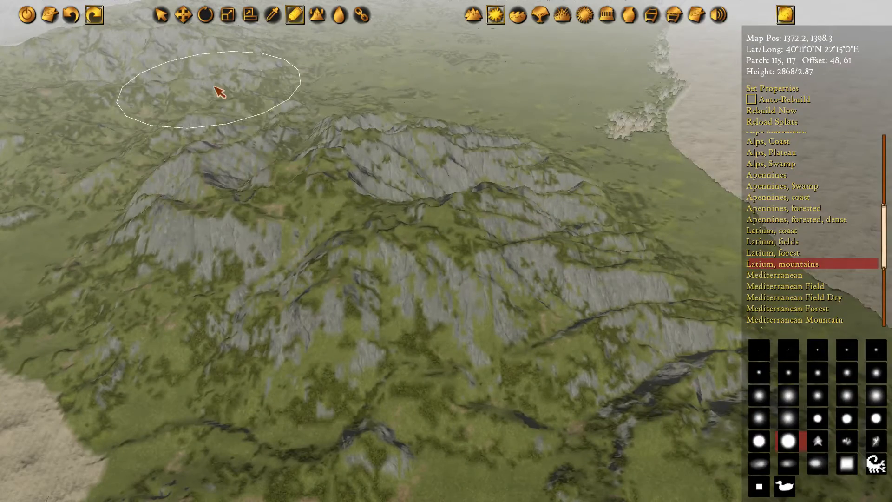
pyautogui.press('d')
pyautogui.press('s')
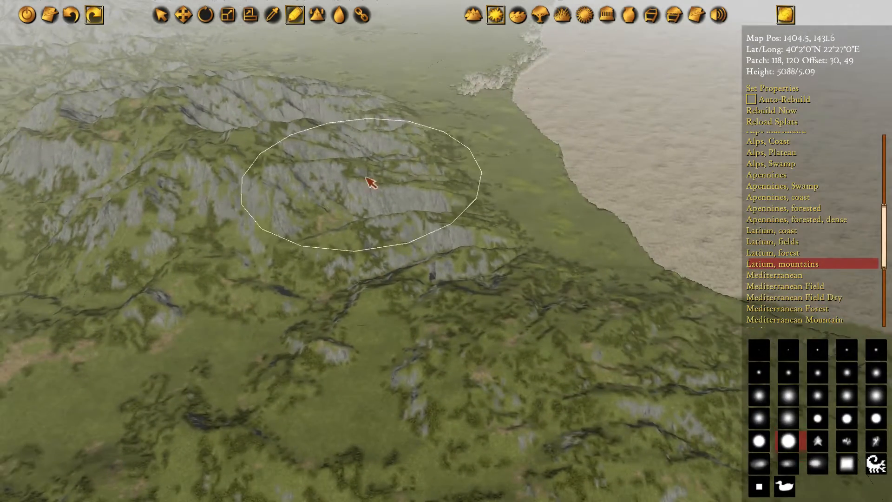
pyautogui.press('a')
pyautogui.press('w')
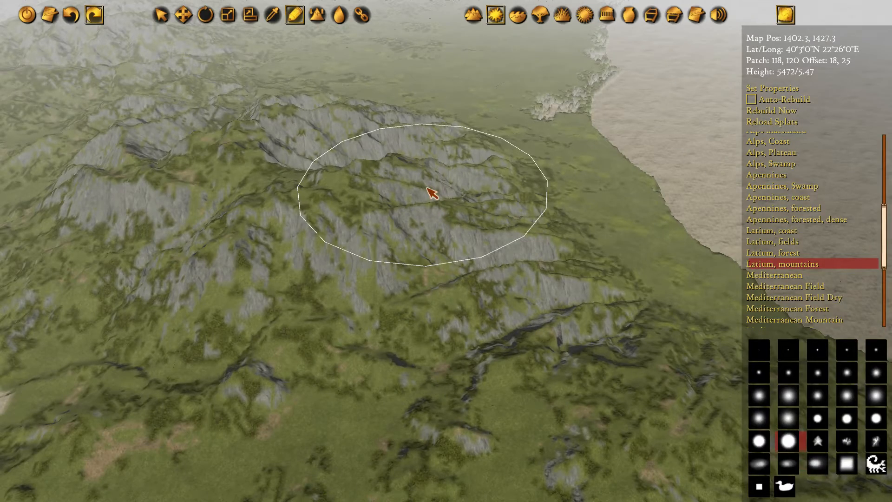
pyautogui.press('a')
pyautogui.press('d')
pyautogui.press('s')
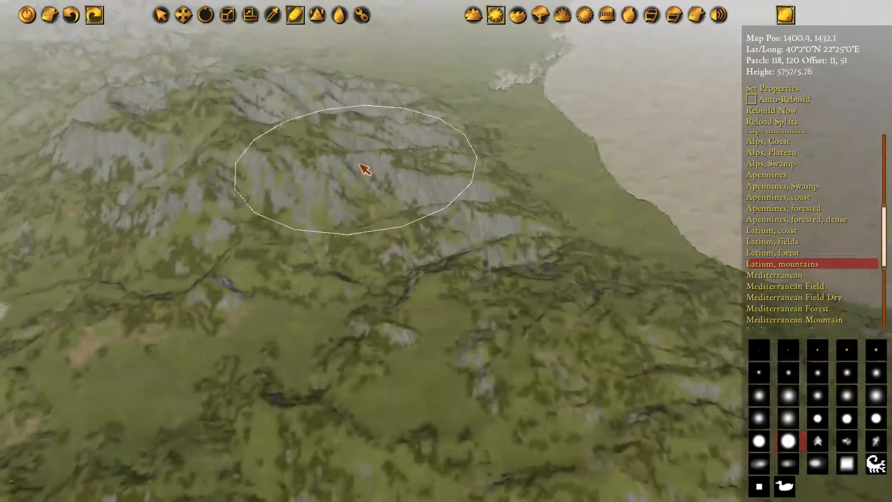
pyautogui.press('w')
pyautogui.press('a')
pyautogui.press('d')
pyautogui.press('s')
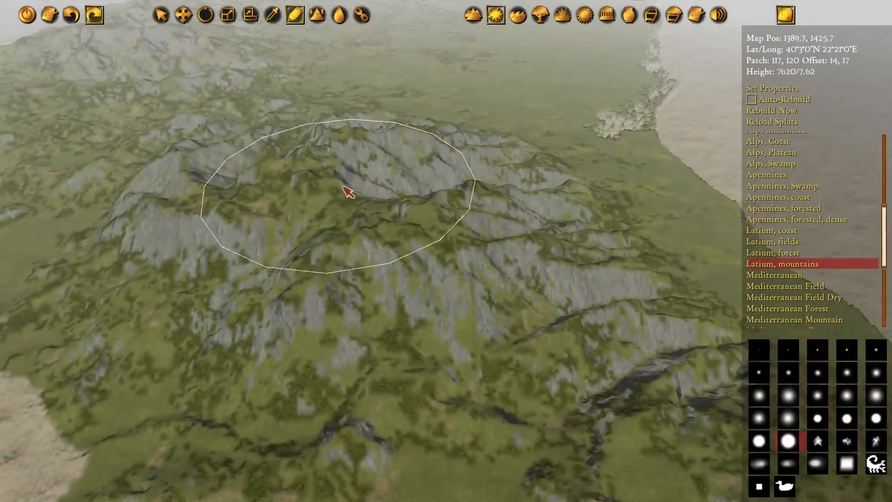
pyautogui.press('a')
pyautogui.press('w')
pyautogui.press('s')
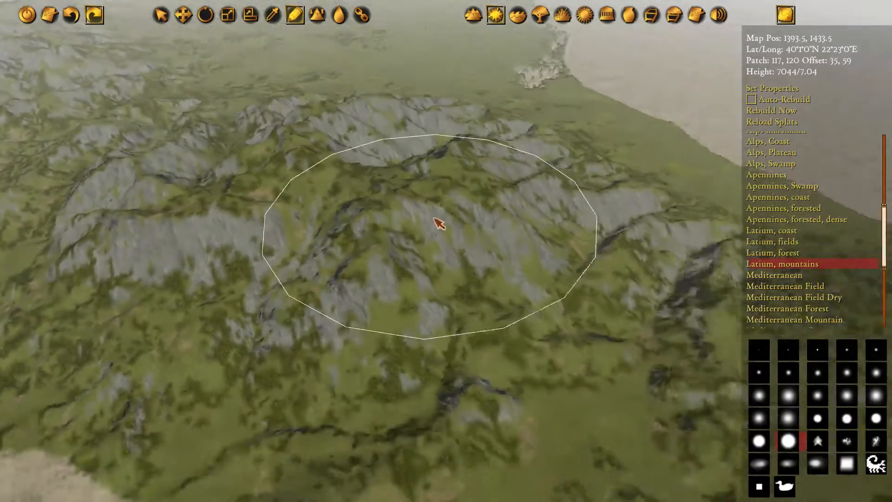
pyautogui.press('d')
pyautogui.press('a')
pyautogui.press('q')
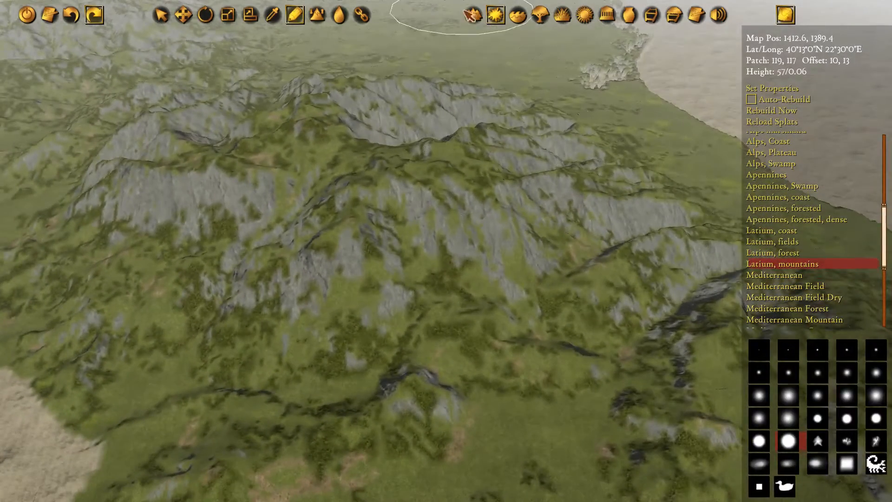
# Switch from texture painting to terrain height editing and activate the Raise Terrain tool for the coastal massif
pyautogui.click(476, 19)
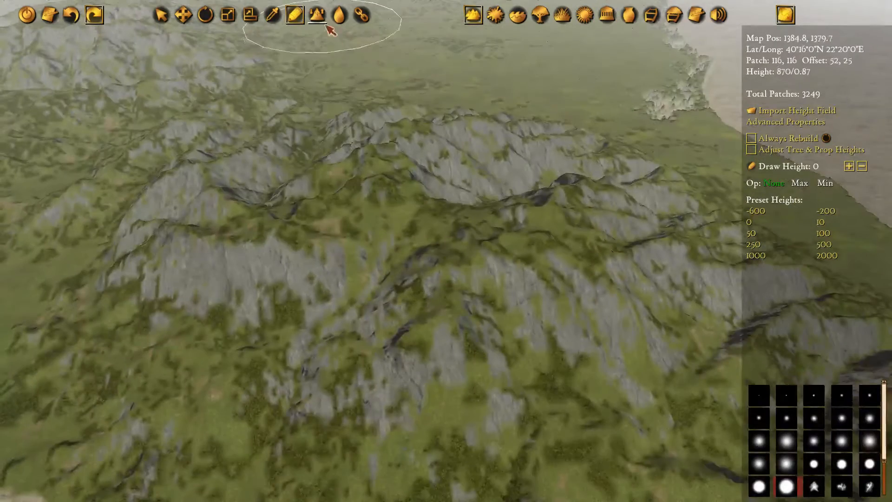
pyautogui.click(317, 15)
pyautogui.press('w')
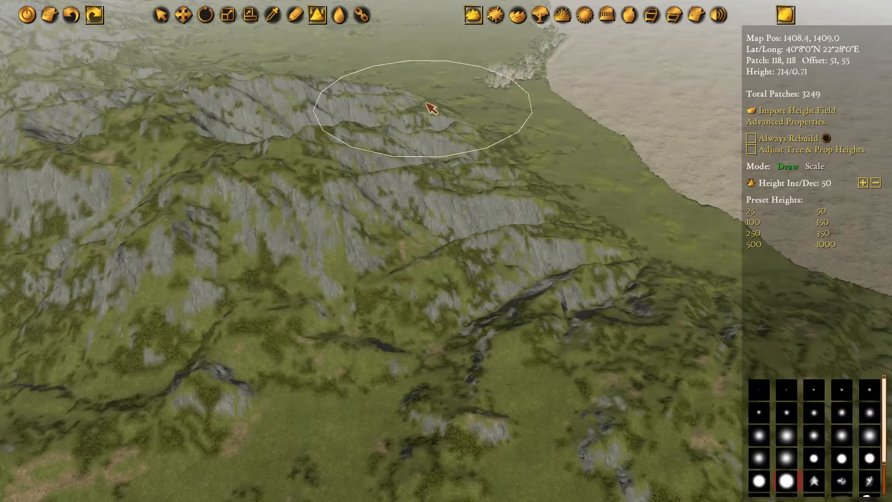
pyautogui.press('w')
pyautogui.press('d')
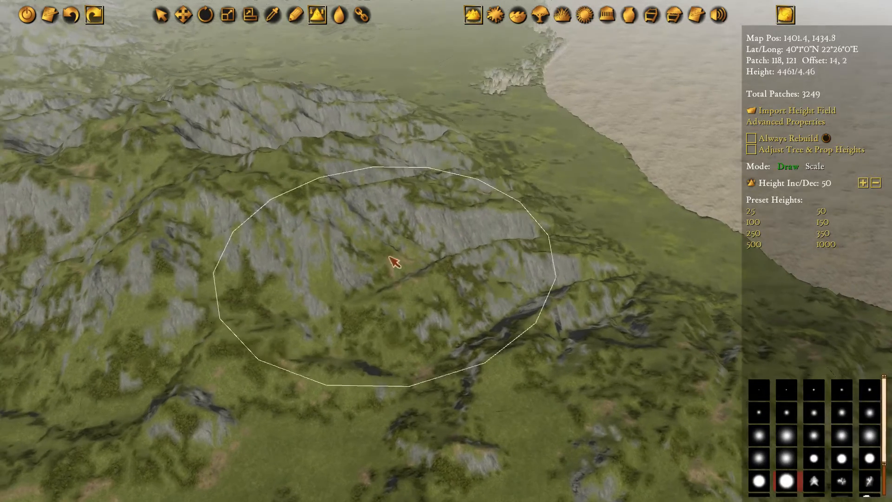
pyautogui.scroll(-3, 543, 213)
pyautogui.scroll(3, 402, 169)
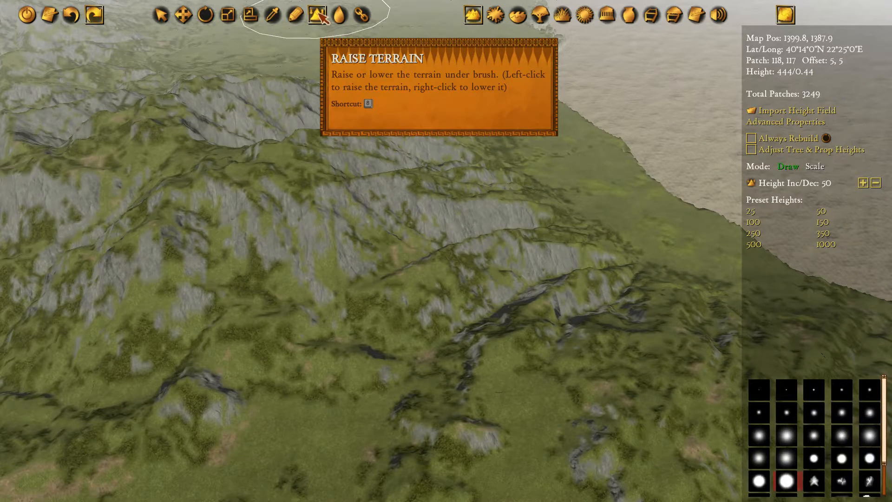
pyautogui.moveTo(286, 147); pyautogui.dragTo(499, 203, button='middle')
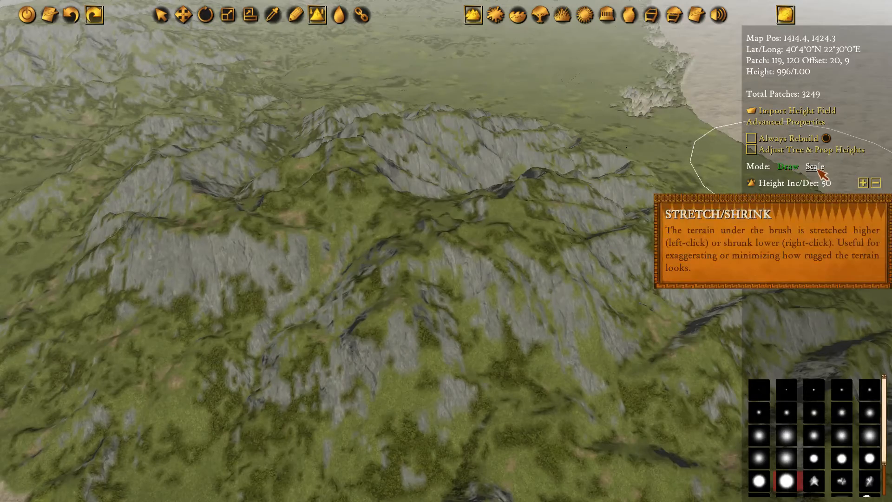
# Set Raise Terrain to Scale mode and choose a large soft-edged round brush
pyautogui.click(816, 170)
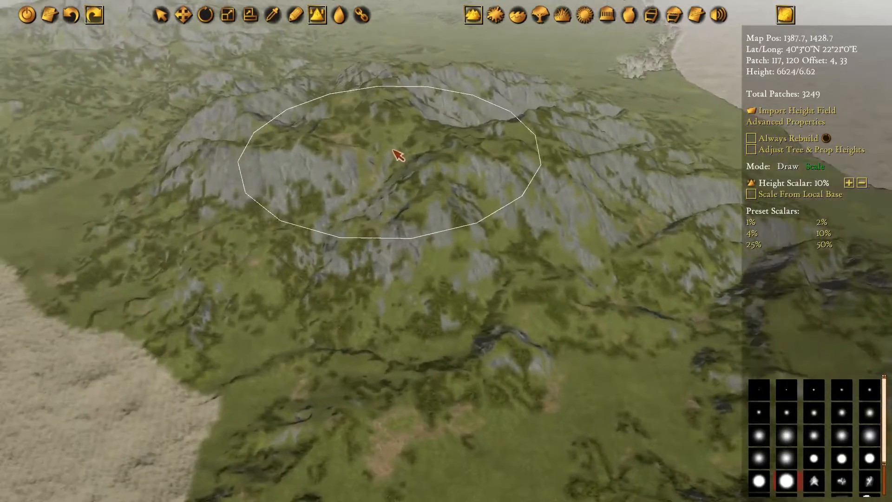
pyautogui.press('d')
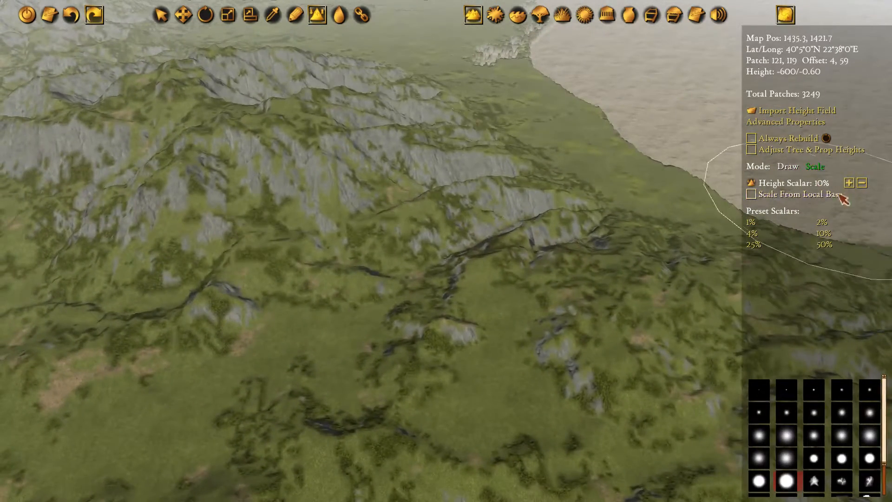
pyautogui.scroll(-2, 830, 454)
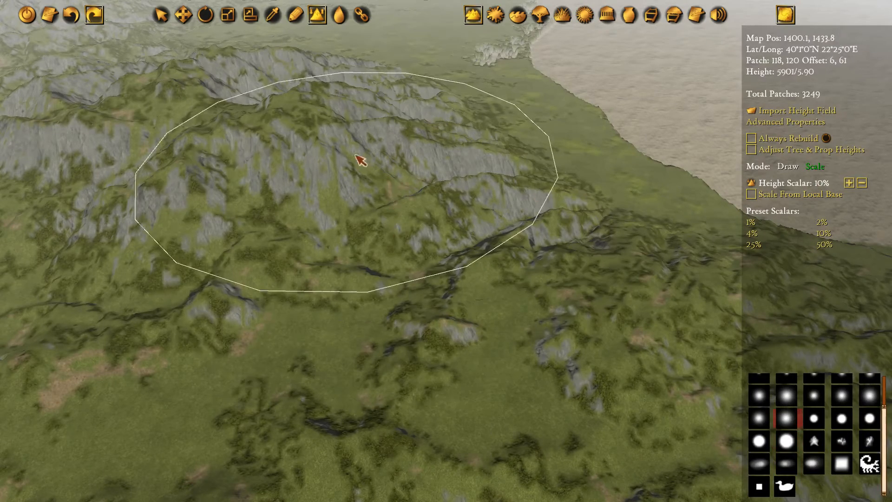
# Stretch the coastal massif's peaks and the hills just south of it higher with the 10% height scalar
pyautogui.press('a')
pyautogui.press('w')
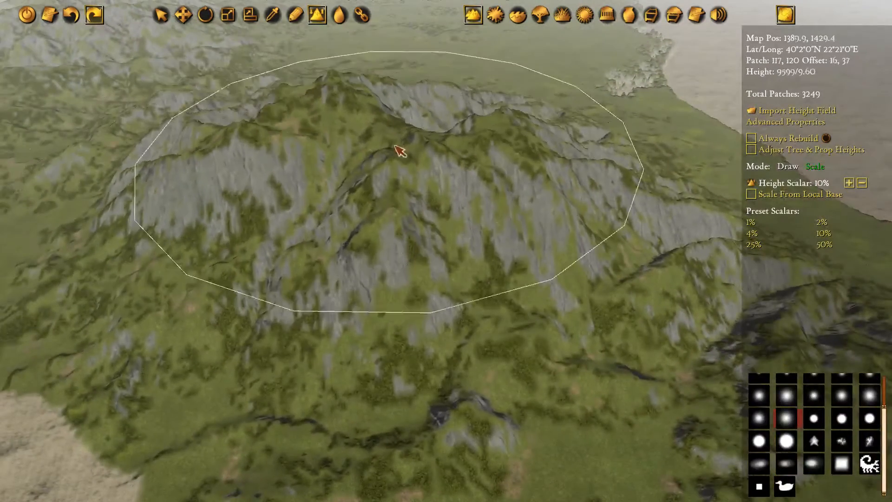
pyautogui.press('d')
pyautogui.press('q')
pyautogui.press('s')
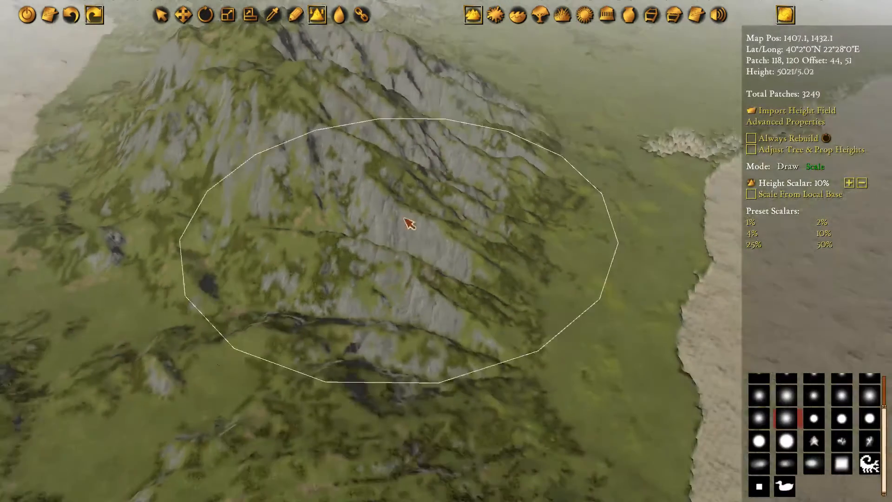
pyautogui.press('s')
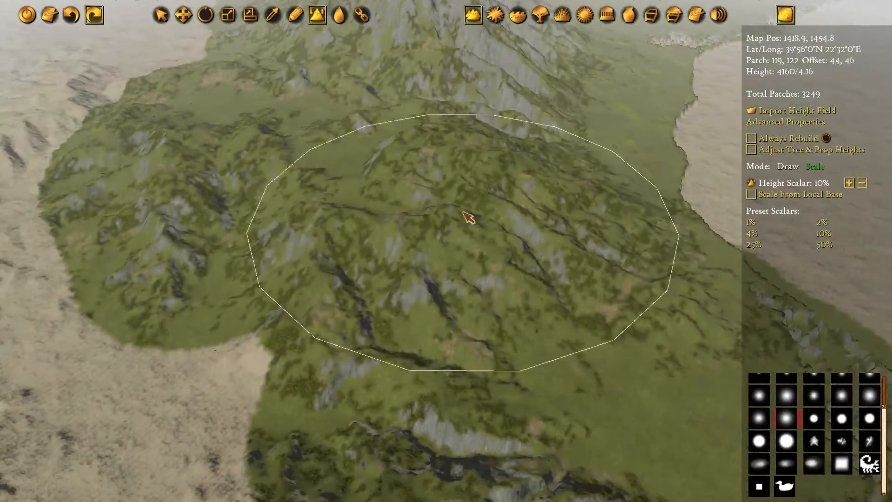
# Stretch the terrain on the massif's northwestern side and its northern rocky ridges higher at 10%
pyautogui.press('a')
pyautogui.press('w')
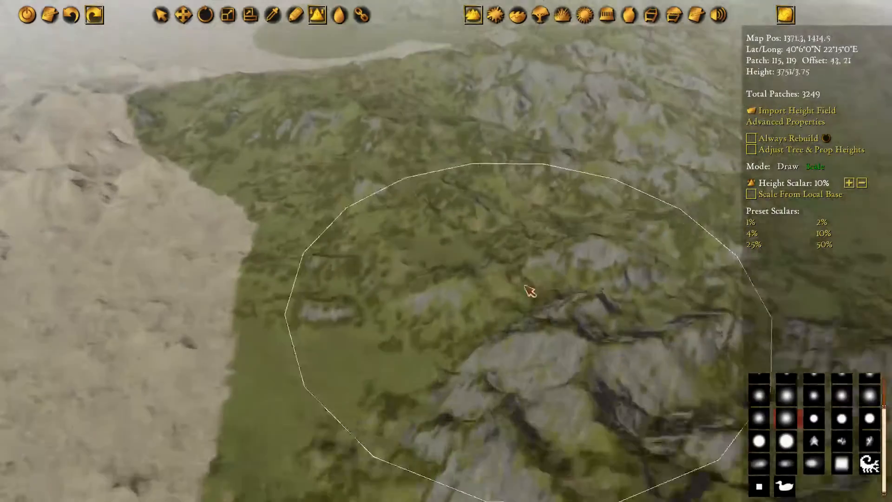
pyautogui.press('w')
pyautogui.press('s')
pyautogui.press('d')
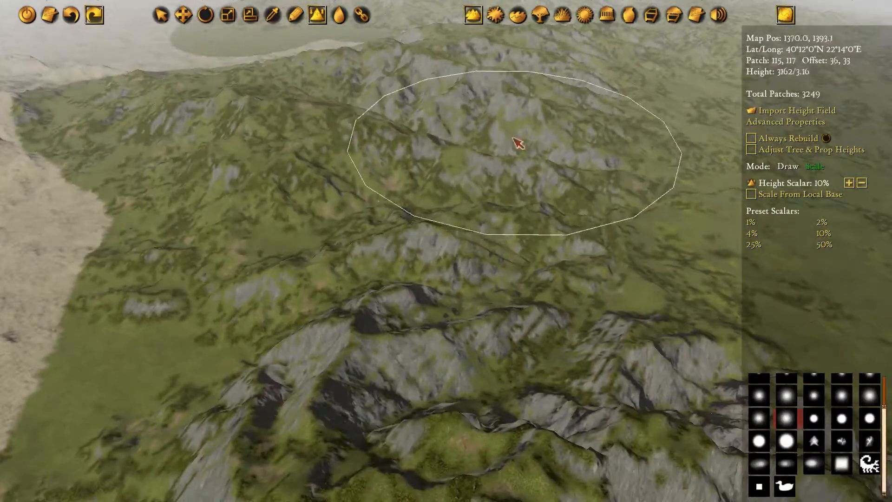
pyautogui.press('s')
pyautogui.press('d')
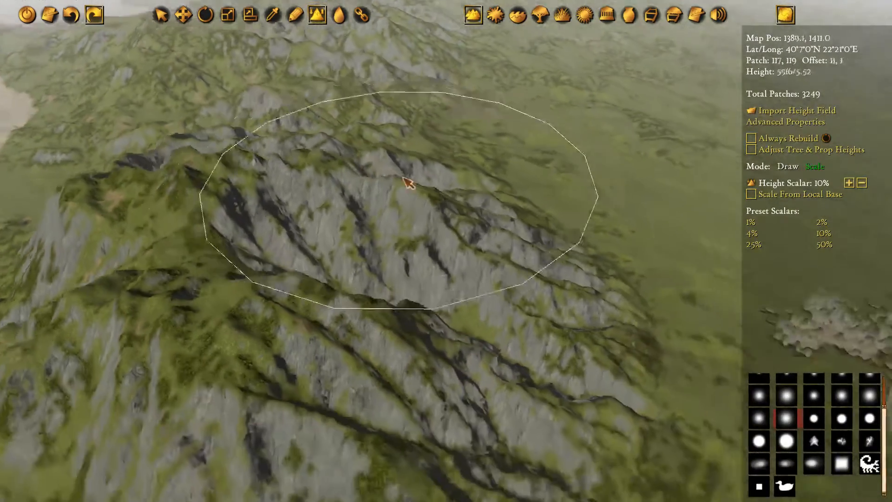
# Stretch the rocky ridges and hills north of the coastal massif higher with the 10% height scalar
pyautogui.press('w')
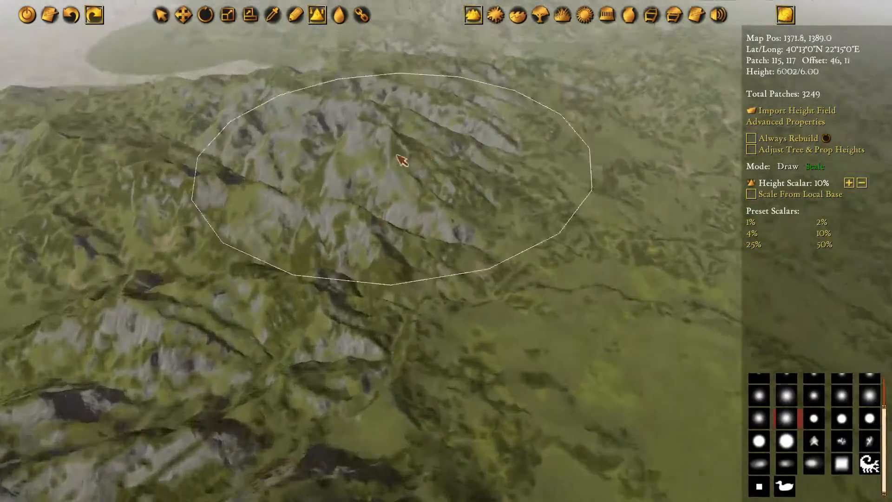
pyautogui.press('a')
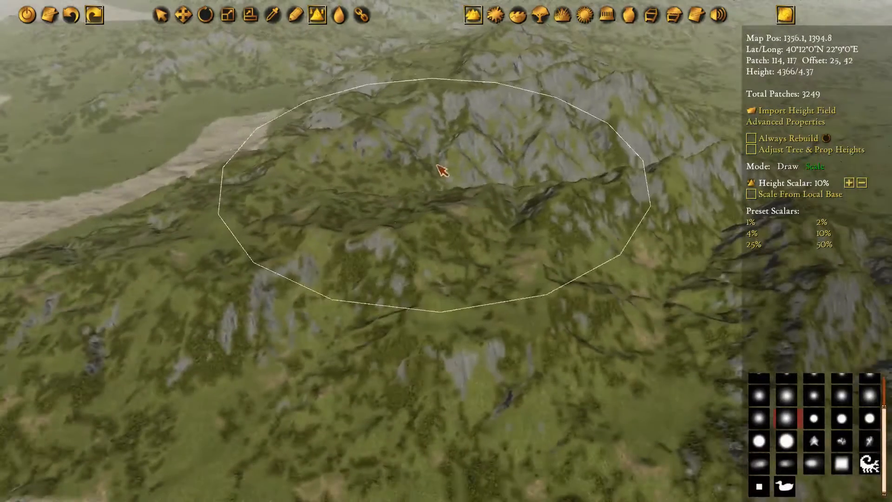
pyautogui.press('w')
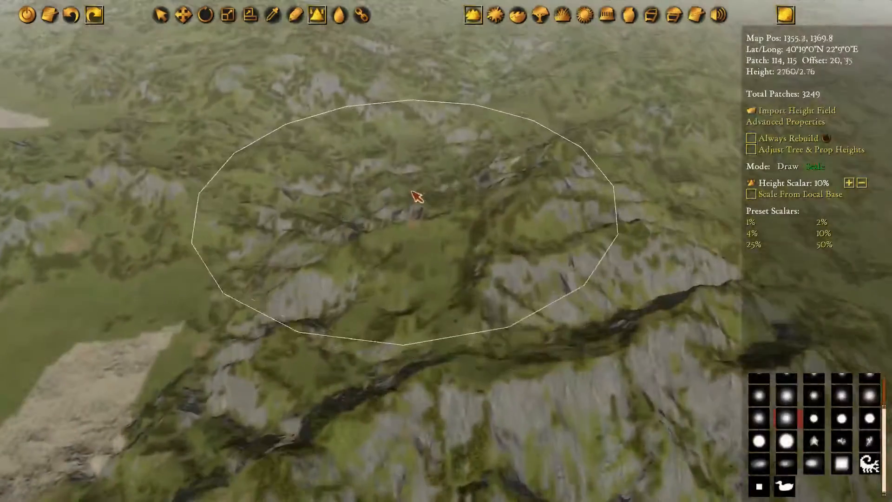
pyautogui.press('w')
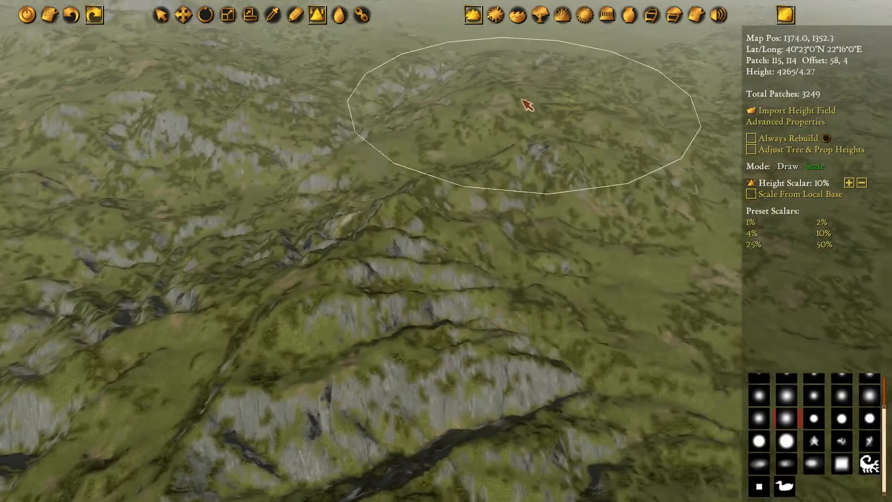
pyautogui.press('a')
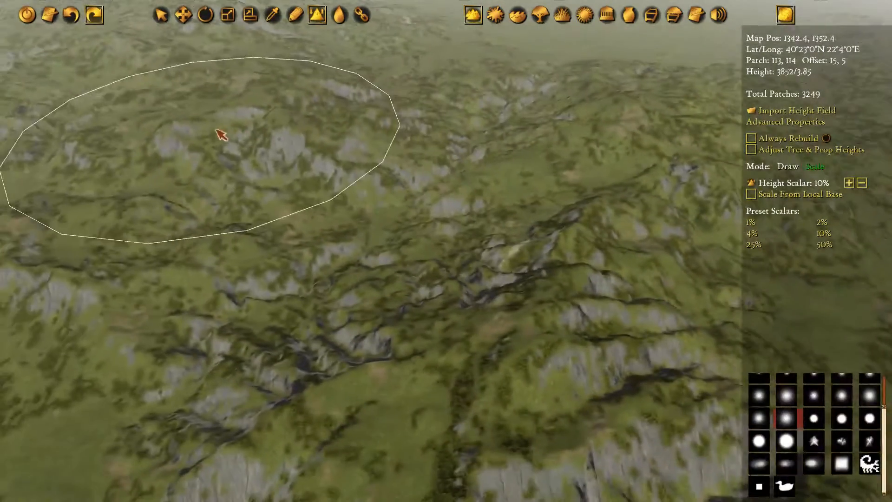
pyautogui.press('a')
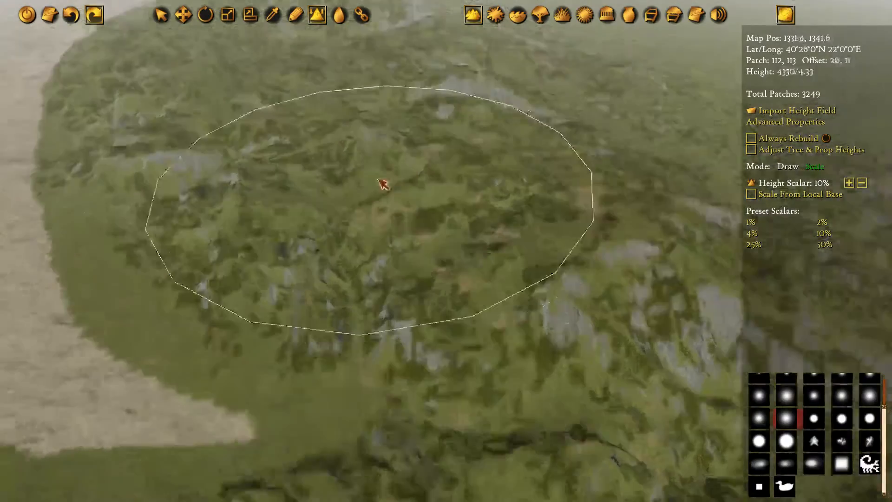
# Stretch the peak and hilltops along the coastal range just south of the sandy inlet higher at 10%
pyautogui.press('d')
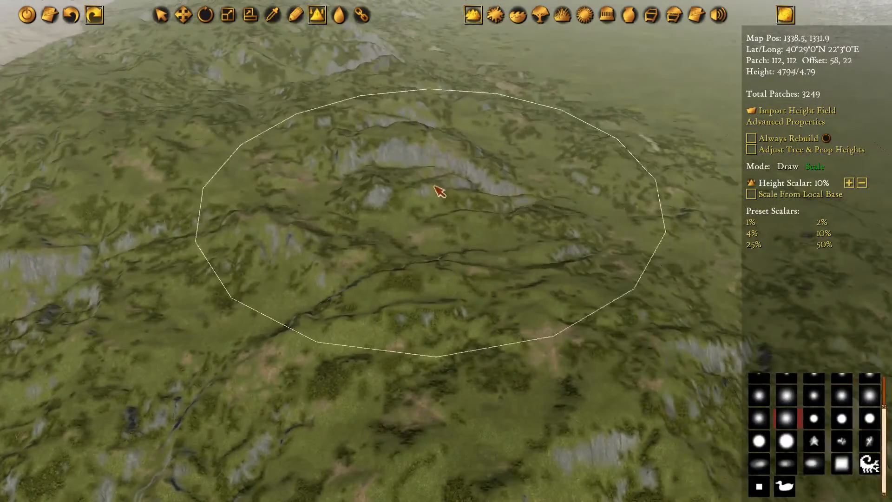
pyautogui.press('a')
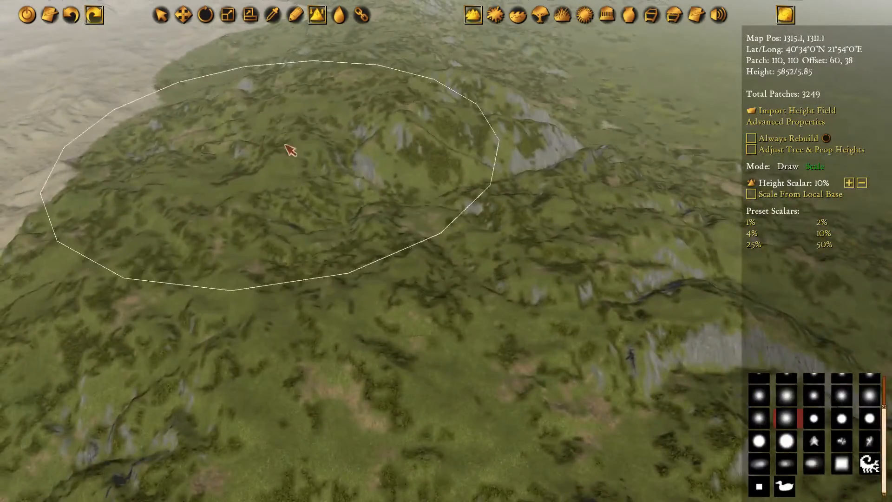
pyautogui.press('w')
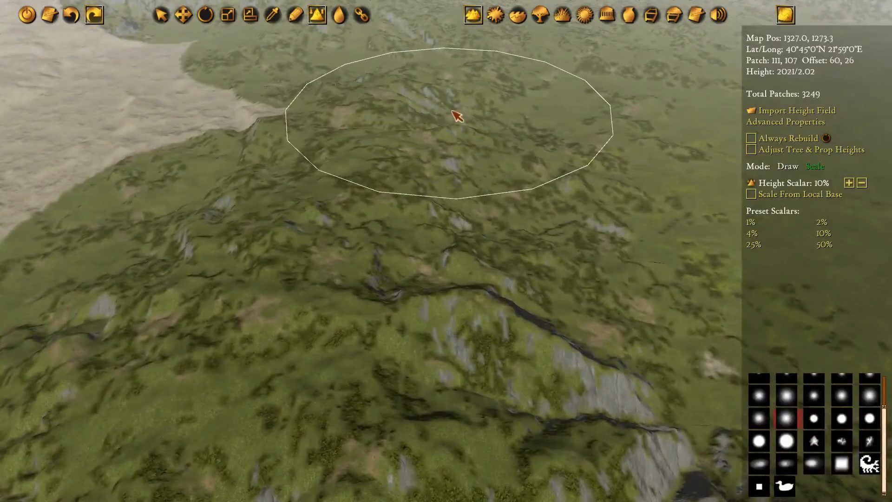
pyautogui.press('s')
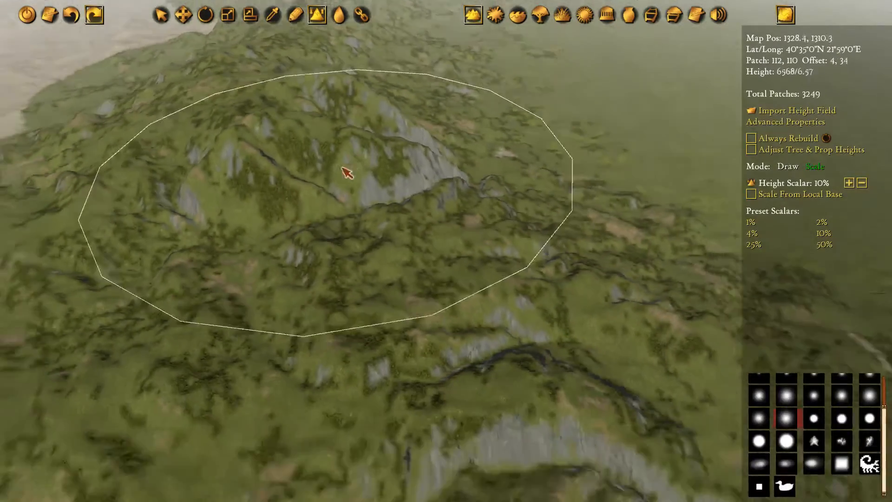
pyautogui.press('a')
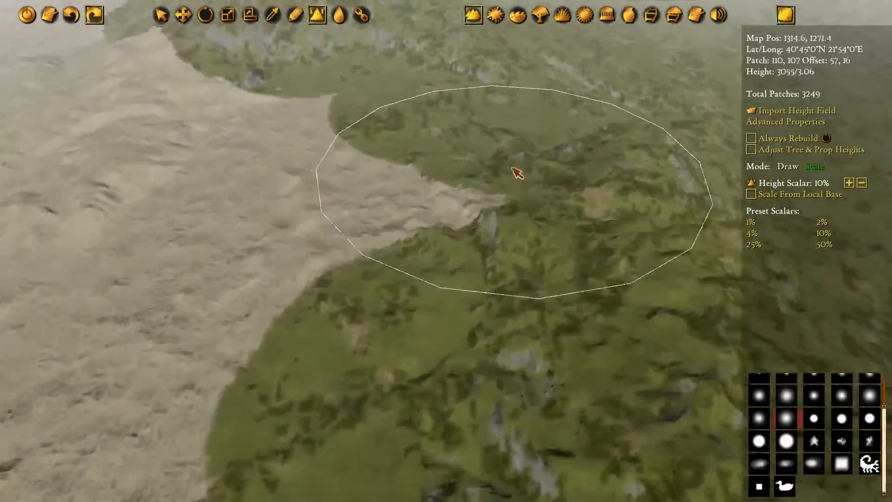
pyautogui.press('a')
# Stretch the coastal headland north of the inlet and the rocky ridges along the plain's northern edge higher at 10%
pyautogui.press('w')
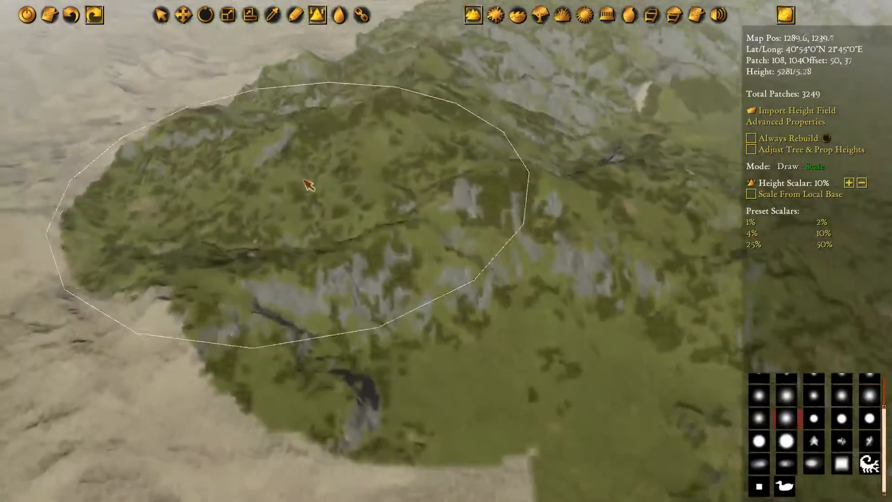
pyautogui.press('d')
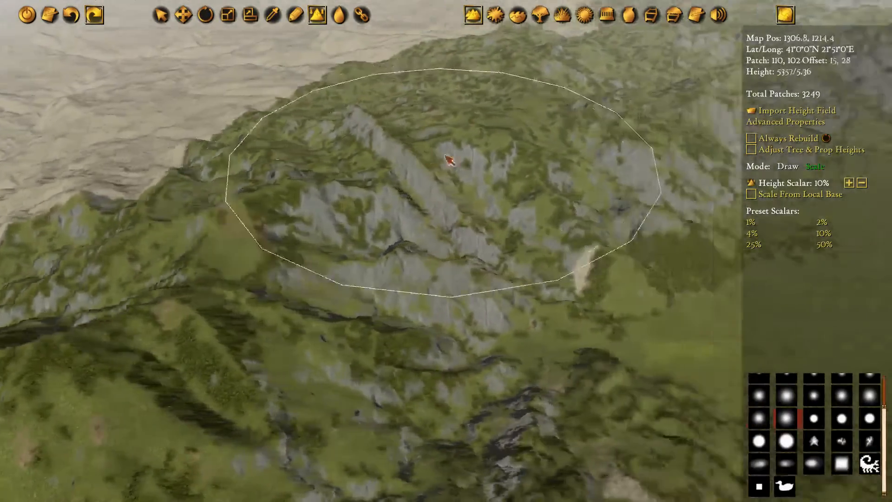
pyautogui.press('d')
pyautogui.press('w')
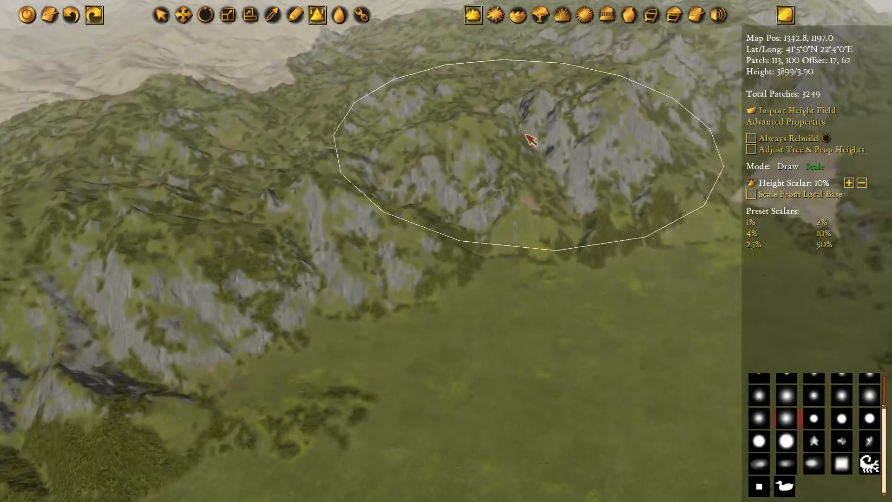
pyautogui.press('d')
pyautogui.press('w')
pyautogui.press('d')
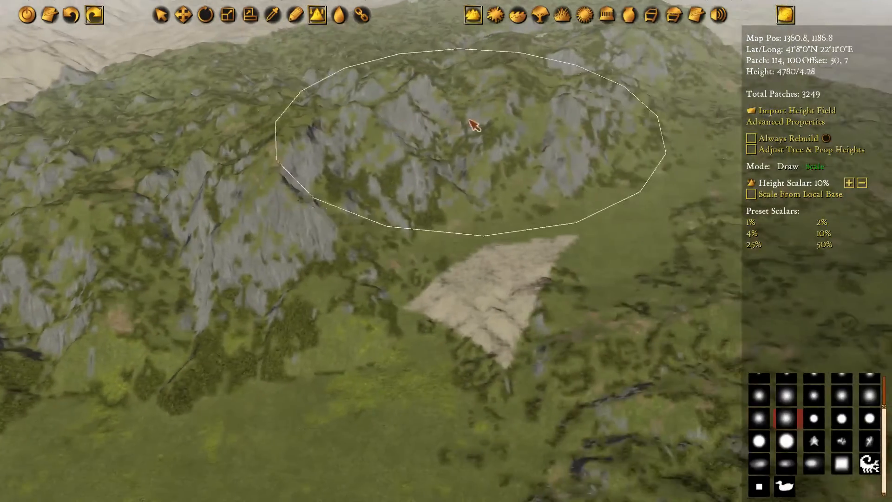
# Stretch the cliffs and hills at the range's northernmost end, behind the sandy patch, higher at 10%
pyautogui.press('w')
pyautogui.press('d')
pyautogui.press('a')
pyautogui.press('w')
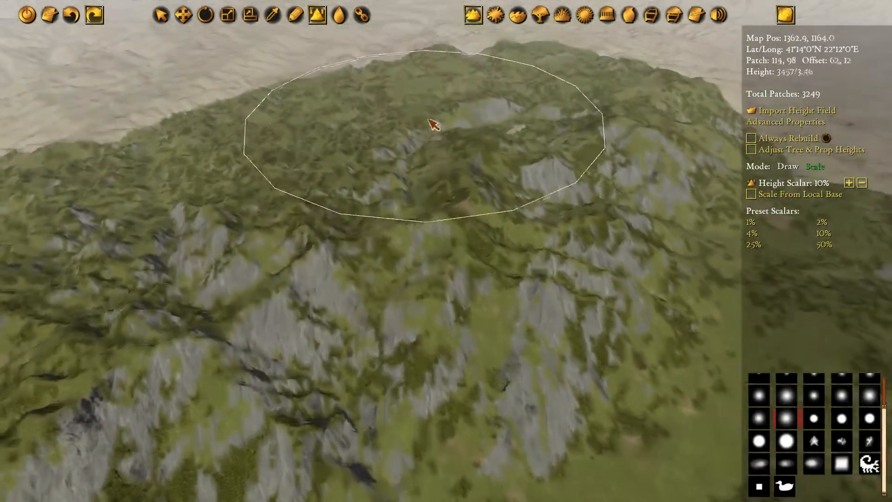
# Stretch the mountain range southeast of the sandy patch, including its rocky southern slopes, higher at 10%
pyautogui.press('d')
pyautogui.press('d')
pyautogui.press('s')
pyautogui.press('s')
pyautogui.press('d')
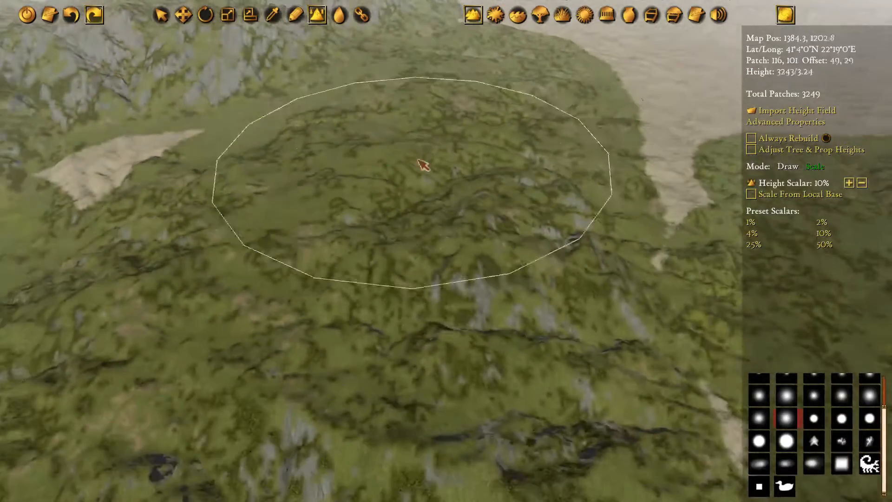
pyautogui.press('s')
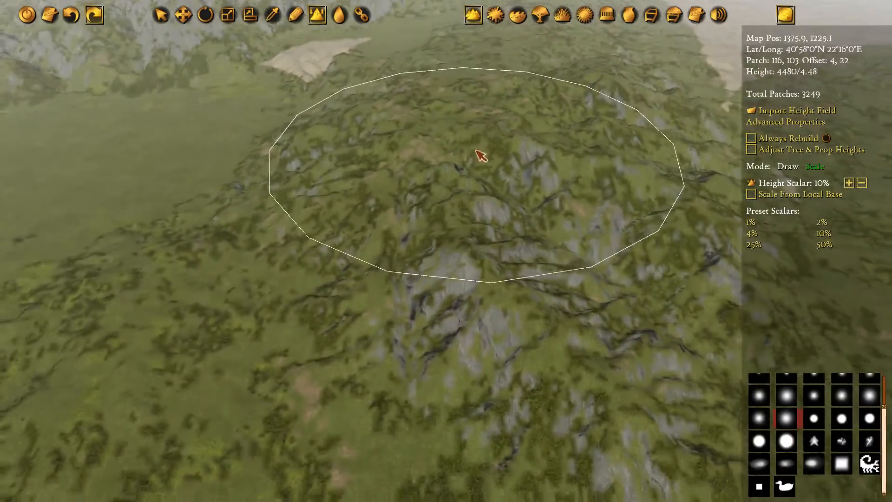
pyautogui.press('s')
pyautogui.press('s')
pyautogui.press('w')
pyautogui.press('d')
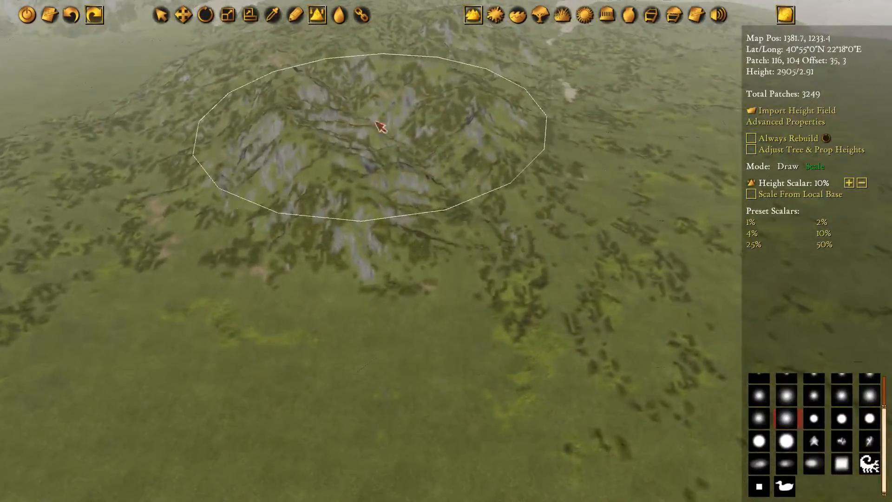
pyautogui.press('w')
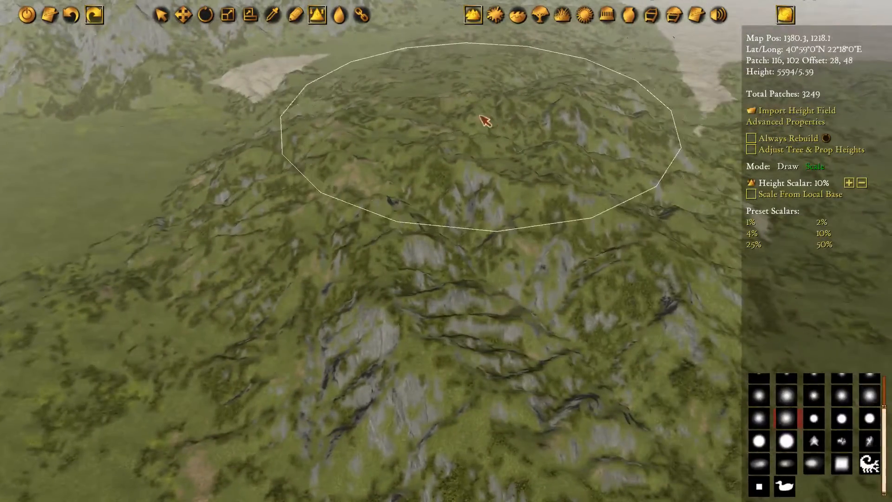
# Switch Raise Terrain to Draw mode and set the height increment to 250
pyautogui.press('w')
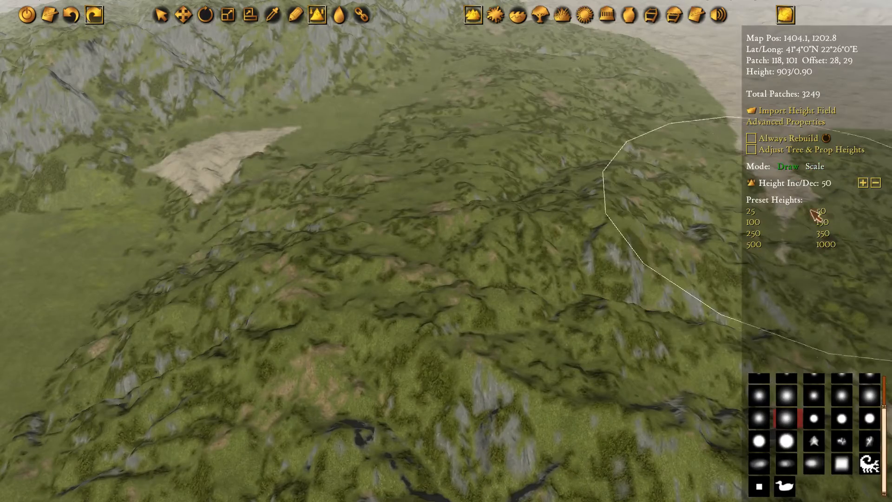
pyautogui.press('s')
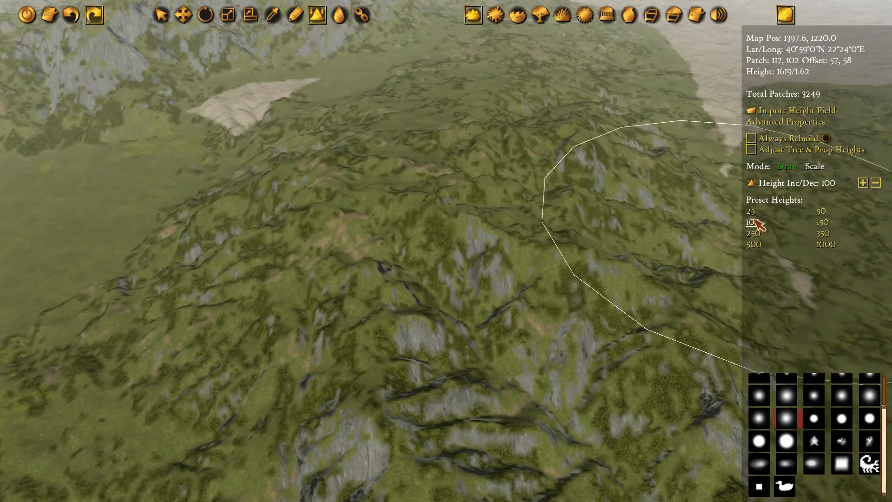
pyautogui.press('s')
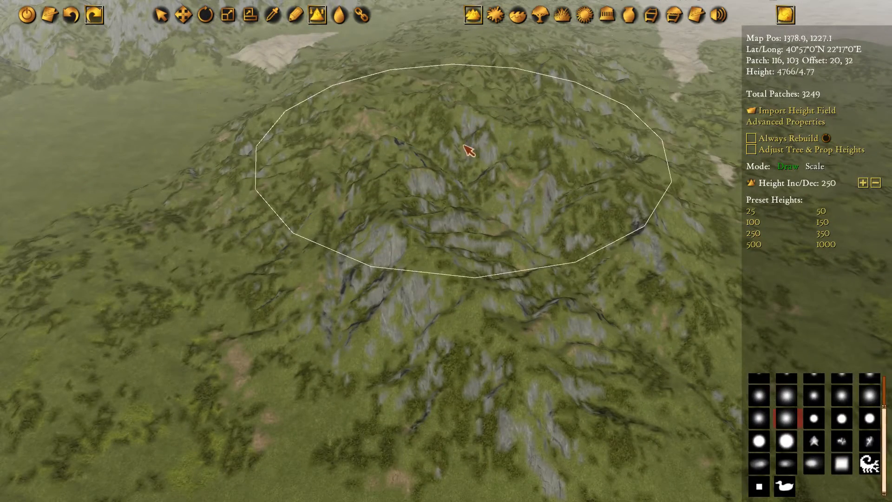
pyautogui.press('w')
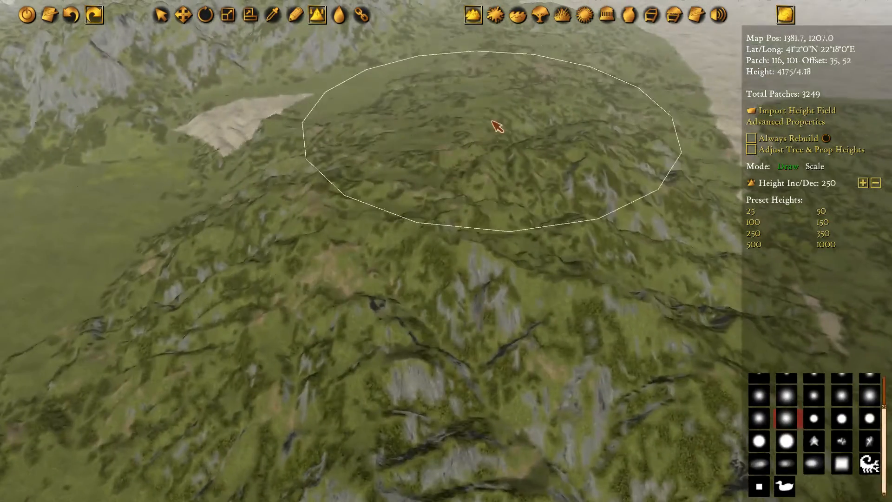
# Examine the scaled coastal range from the plain down to the peak and sandy inlet
pyautogui.press('s')
pyautogui.press('s')
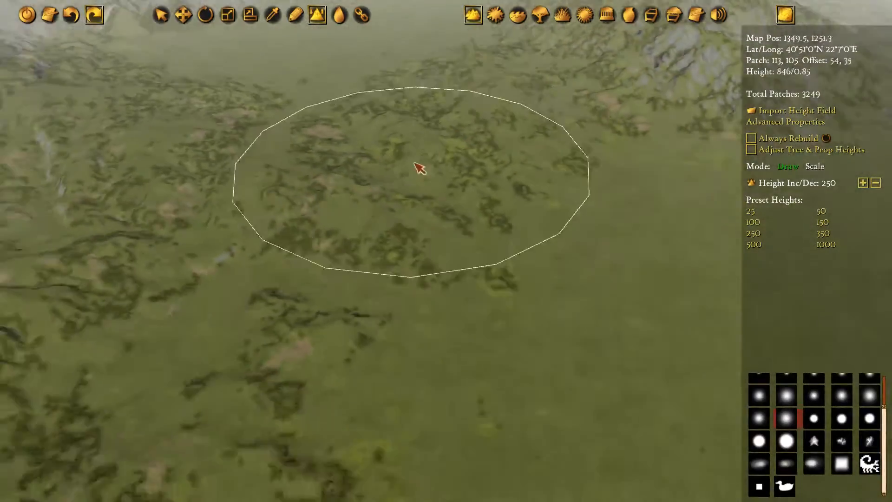
pyautogui.press('w')
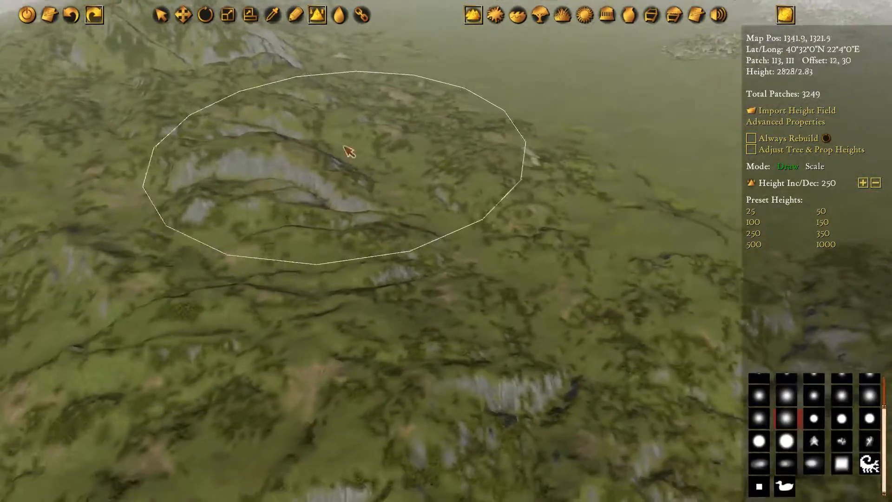
pyautogui.press('a')
pyautogui.press('w')
pyautogui.press('a')
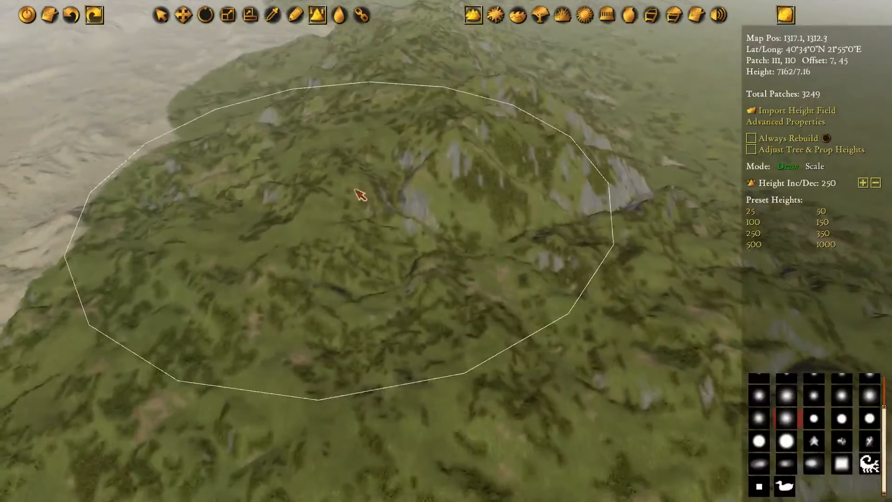
pyautogui.press('w')
pyautogui.press('d')
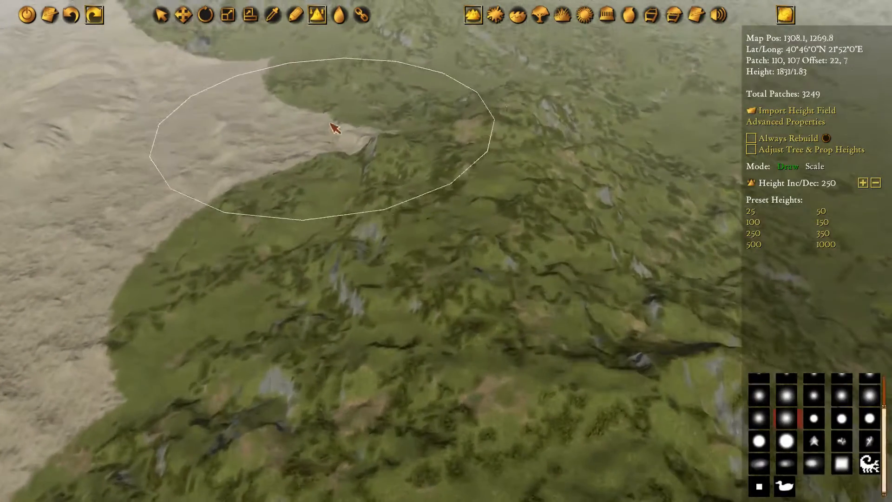
pyautogui.press('w')
pyautogui.press('d')
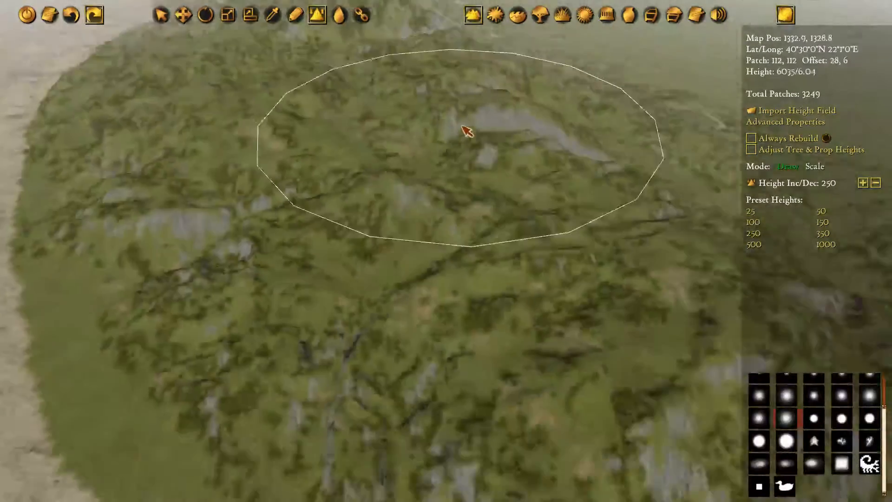
# Examine the northern ridges and the coastal massif, both up close and in the coloured height overview
pyautogui.press('s')
pyautogui.press('d')
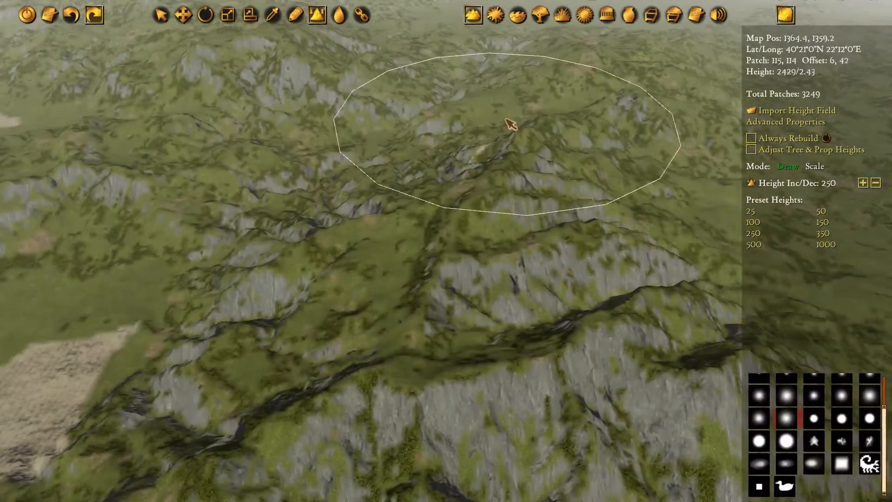
pyautogui.press('s')
pyautogui.press('d')
pyautogui.press('a')
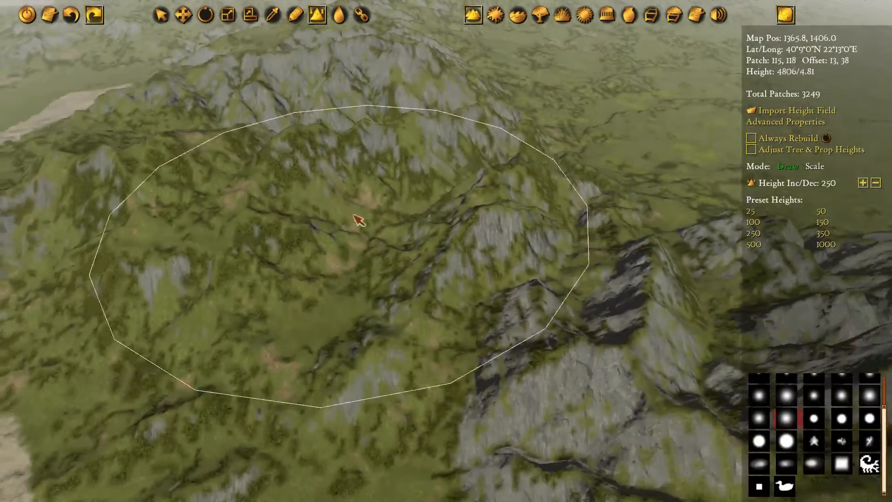
pyautogui.press('s')
pyautogui.press('a')
pyautogui.press('d')
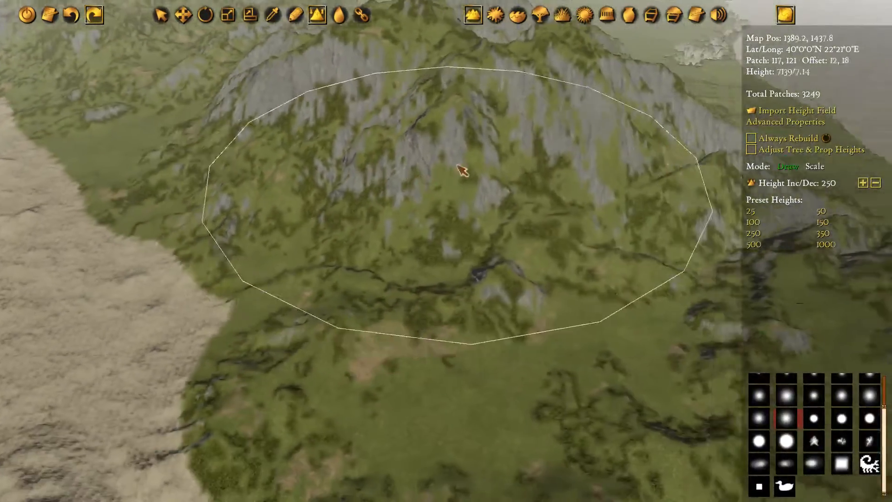
pyautogui.press('d')
pyautogui.press('w')
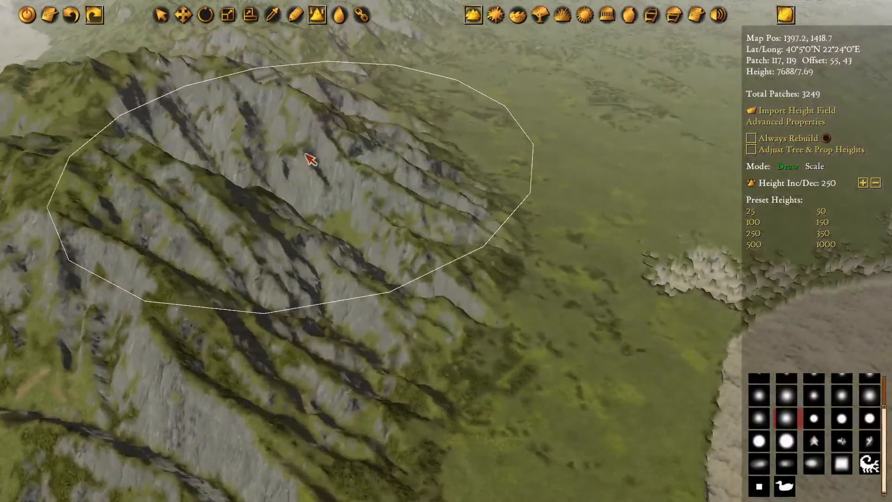
pyautogui.press('a')
pyautogui.scroll(-8, 465, 173)
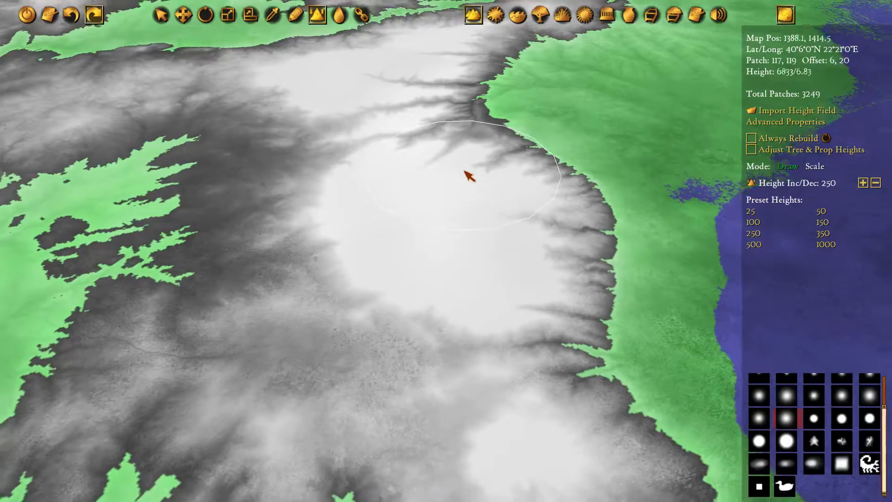
pyautogui.scroll(2, 465, 172)
pyautogui.scroll(5, 469, 175)
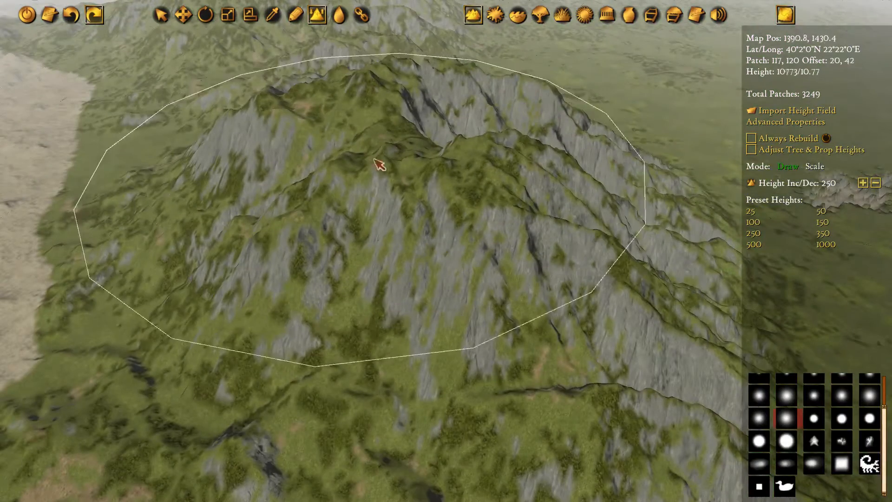
# Examine the coastal massif's summit and rocky faces from several angles, comparing them with the coloured height overview
pyautogui.scroll(-6, 413, 154)
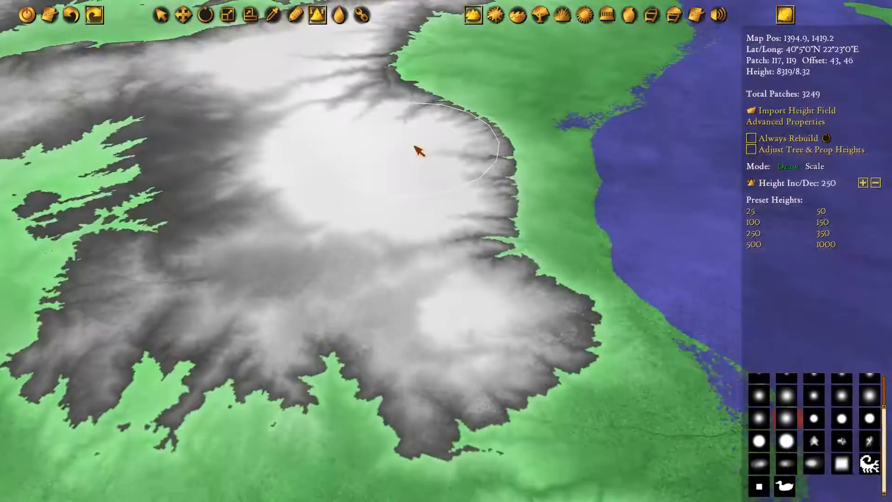
pyautogui.scroll(6, 418, 150)
pyautogui.scroll(-2, 406, 136)
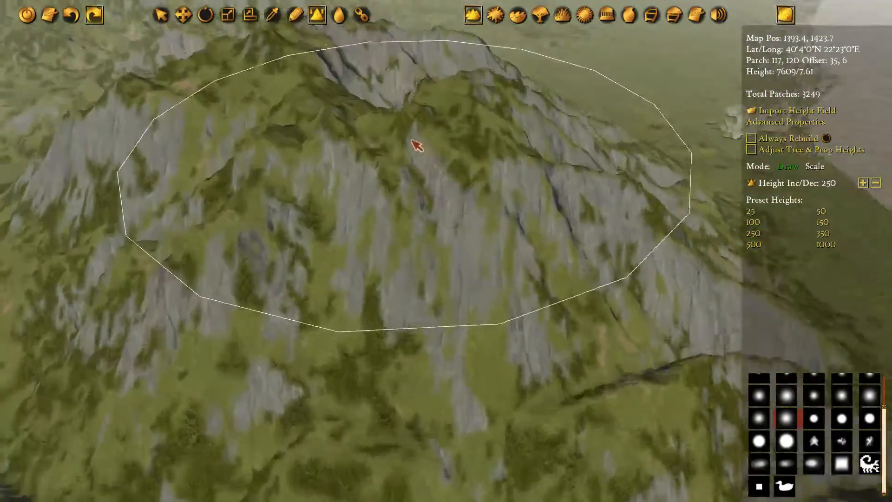
pyautogui.scroll(4, 427, 155)
pyautogui.scroll(-3, 485, 211)
pyautogui.moveTo(488, 207)
pyautogui.mouseDown(button='middle')
pyautogui.moveTo(522, 137)
pyautogui.moveTo(554, 123)
pyautogui.moveTo(555, 148)
pyautogui.moveTo(416, 141)
pyautogui.mouseUp(button='middle')
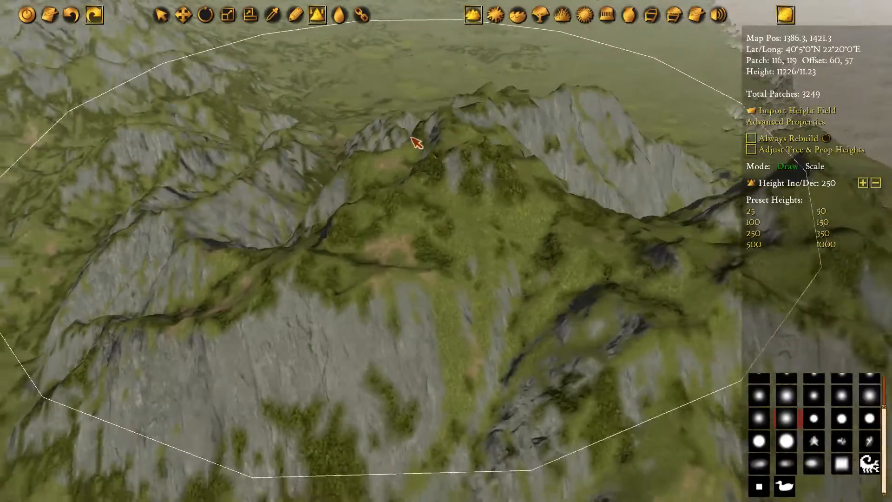
# Switch to ground texture painting and cover the coastal massif with the Latium, mountains preset using a large soft brush
pyautogui.click(496, 15)
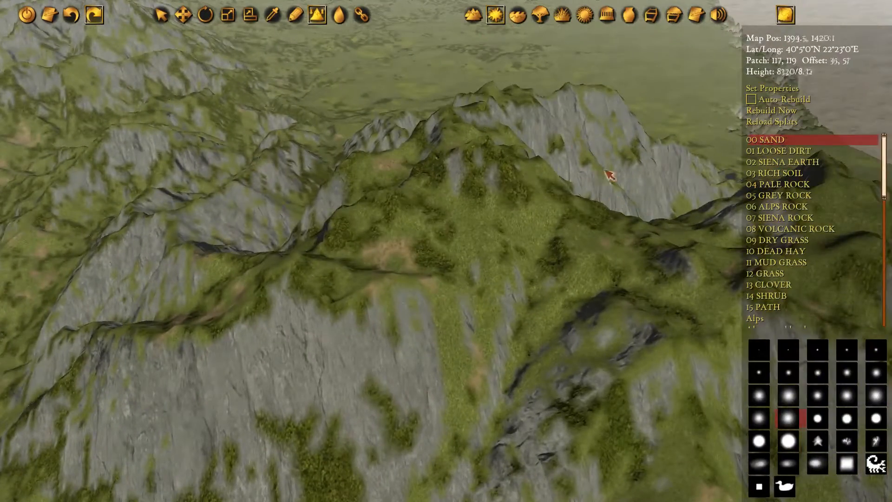
pyautogui.moveTo(605, 170); pyautogui.dragTo(437, 226, button='middle')
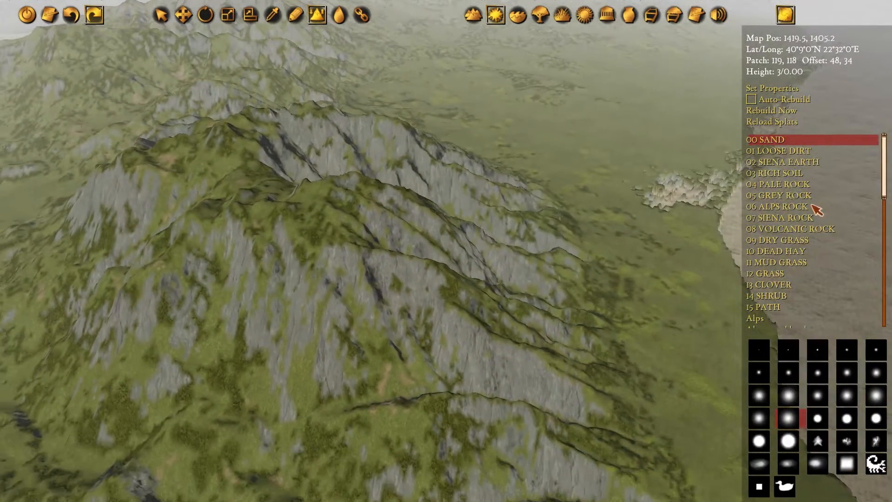
pyautogui.scroll(-4, 809, 205)
pyautogui.scroll(4, 800, 207)
pyautogui.scroll(-7, 798, 207)
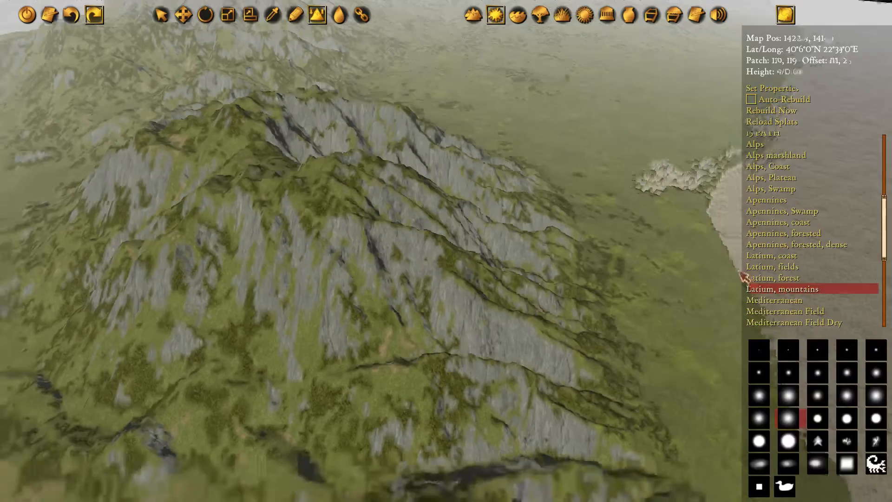
pyautogui.moveTo(662, 315); pyautogui.dragTo(589, 256, button='middle')
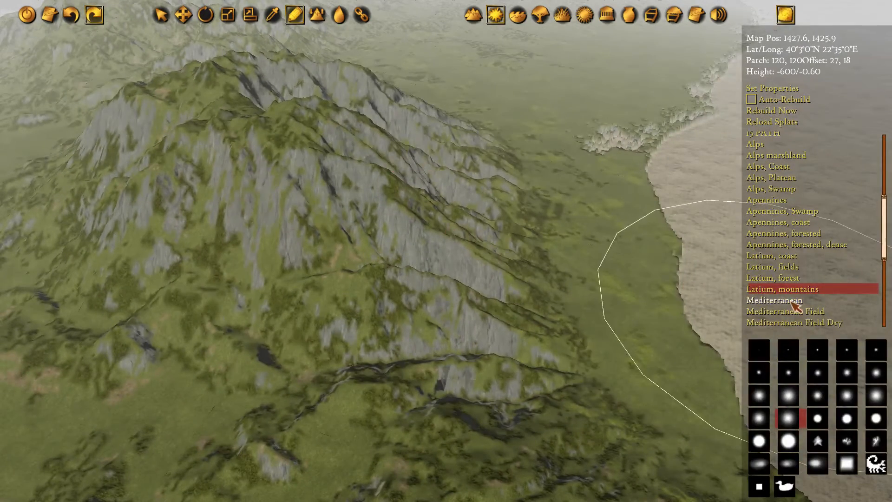
pyautogui.moveTo(318, 189); pyautogui.dragTo(441, 203, button='middle')
pyautogui.moveTo(370, 147)
pyautogui.mouseDown(button='middle')
pyautogui.moveTo(487, 215)
pyautogui.moveTo(504, 279)
pyautogui.mouseUp(button='middle')
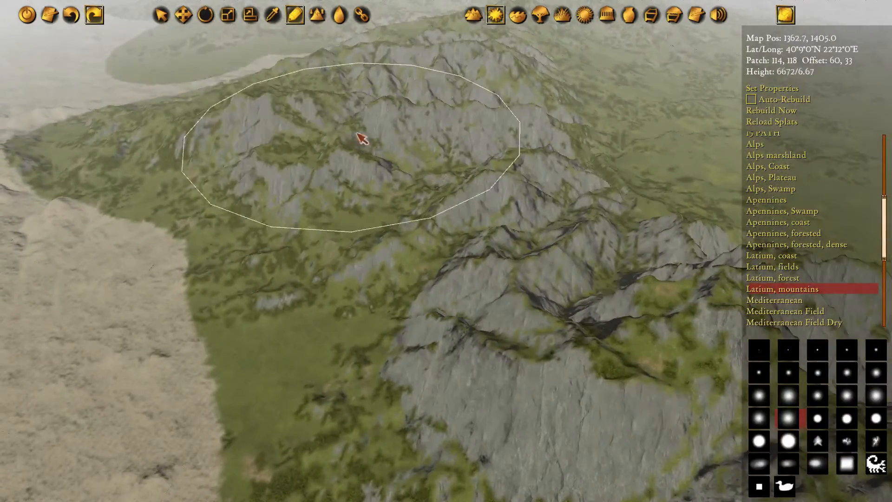
# Paint the ridges running north from the coastal massif with the Latium, mountains texture
pyautogui.moveTo(457, 104); pyautogui.dragTo(307, 198, button='middle')
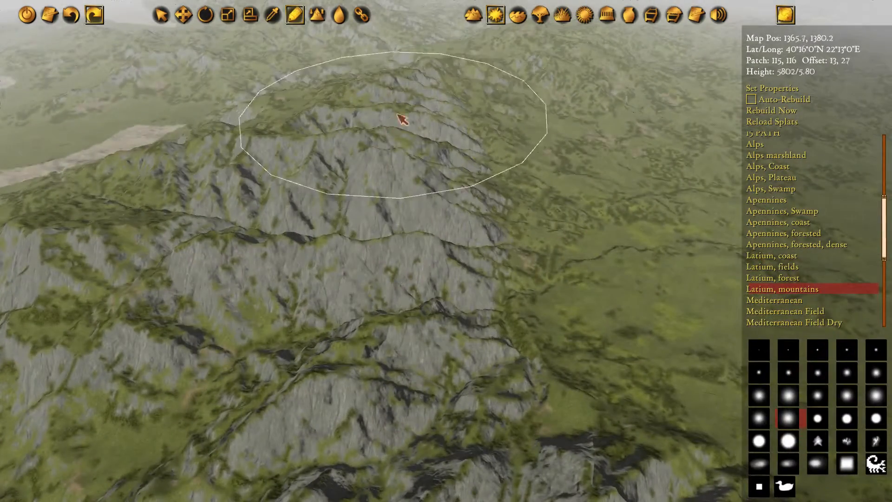
pyautogui.moveTo(397, 113); pyautogui.dragTo(539, 311, button='middle')
pyautogui.moveTo(480, 145); pyautogui.dragTo(366, 205, button='middle')
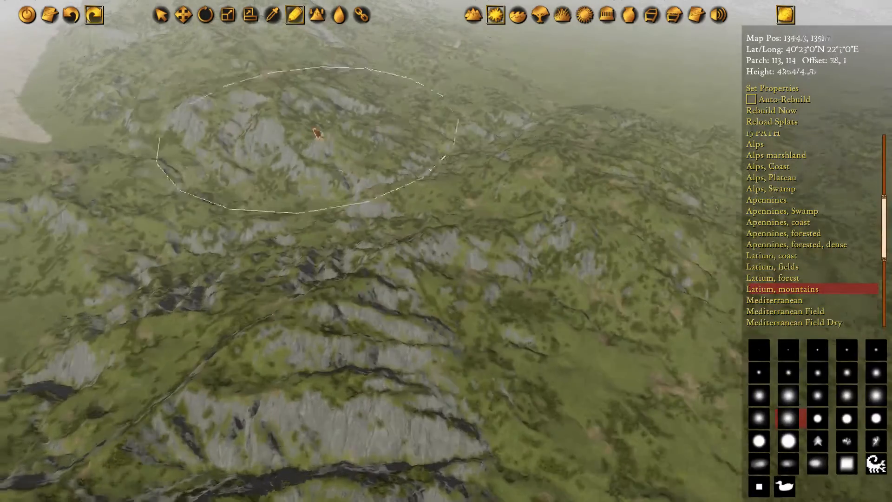
pyautogui.moveTo(317, 134); pyautogui.dragTo(474, 288, button='middle')
pyautogui.scroll(5, 447, 149)
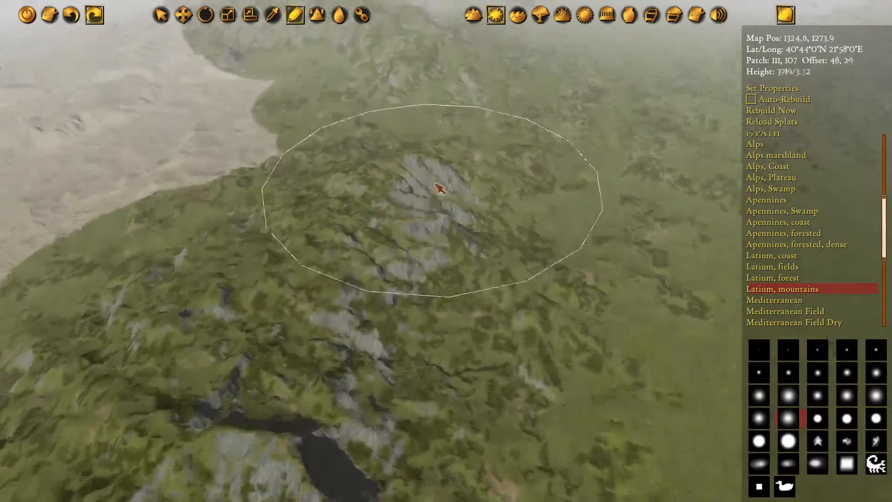
pyautogui.scroll(5, 439, 188)
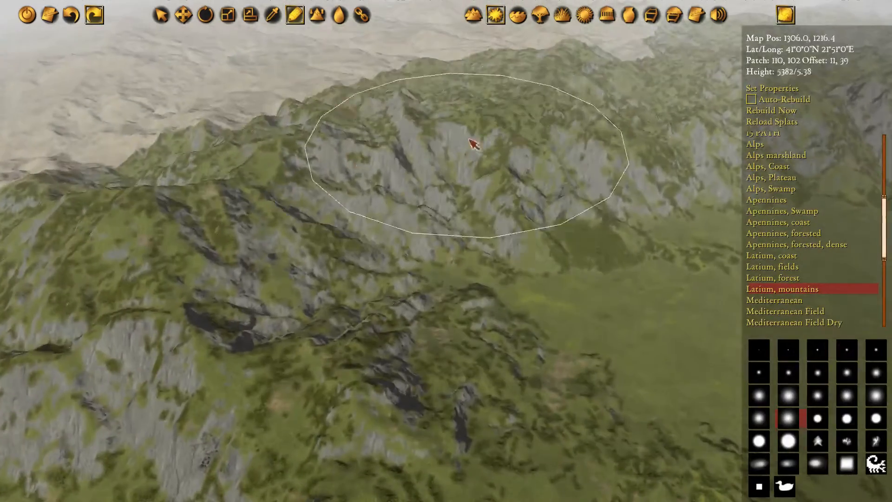
# Extend the Latium, mountains texture over the far northern ridges and the separate rocky massif east of them
pyautogui.moveTo(469, 140)
pyautogui.mouseDown(button='middle')
pyautogui.moveTo(197, 139)
pyautogui.moveTo(35, 155)
pyautogui.mouseUp(button='middle')
pyautogui.moveTo(445, 116)
pyautogui.mouseDown()
pyautogui.moveTo(469, 107)
pyautogui.moveTo(516, 155)
pyautogui.moveTo(445, 172)
pyautogui.moveTo(520, 186)
pyautogui.moveTo(461, 175)
pyautogui.moveTo(491, 190)
pyautogui.mouseUp()
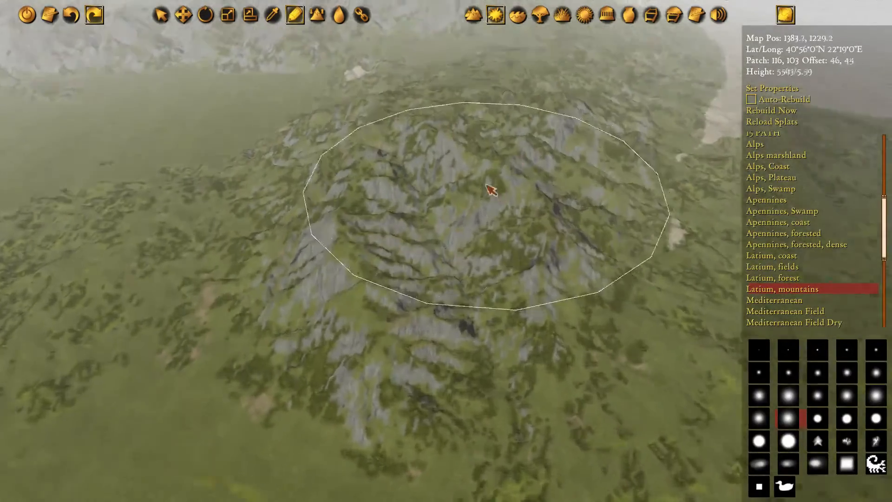
pyautogui.press('w')
pyautogui.moveTo(603, 119); pyautogui.dragTo(583, 144)
pyautogui.press('w')
pyautogui.press('s')
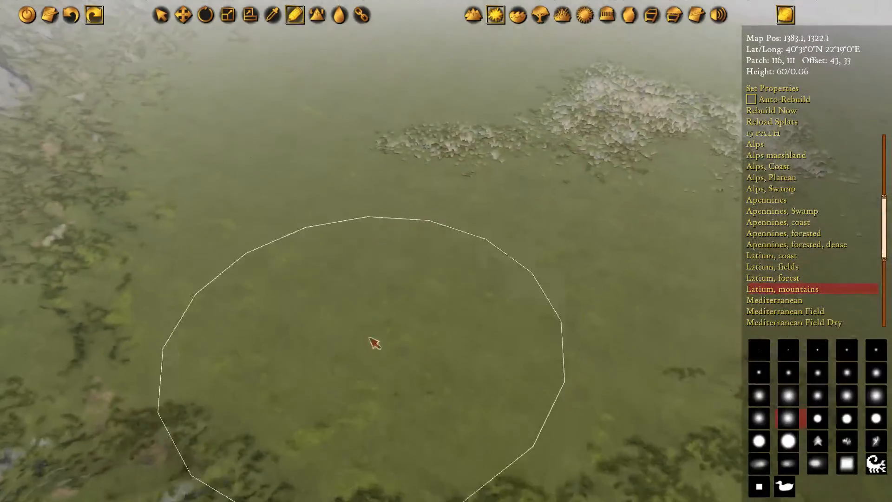
pyautogui.press('s')
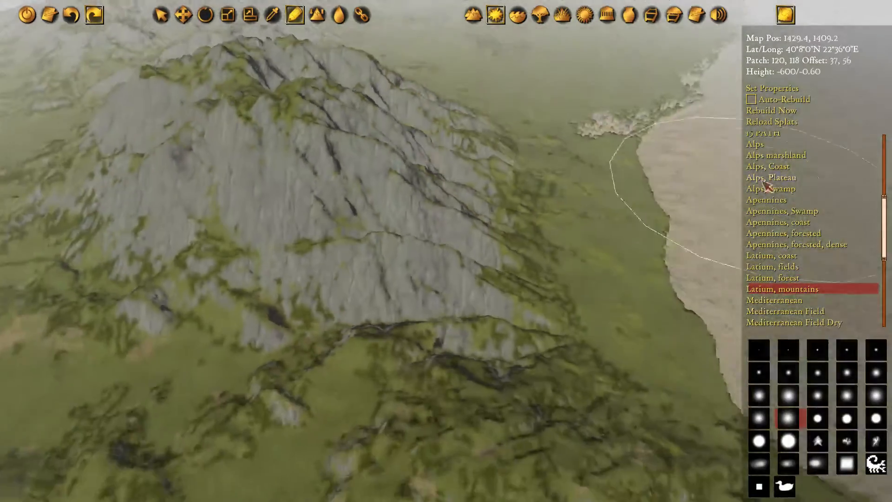
# Paint the coastal massif's summit and high ridges with 05 GREY ROCK using a small soft brush
pyautogui.scroll(5, 792, 214)
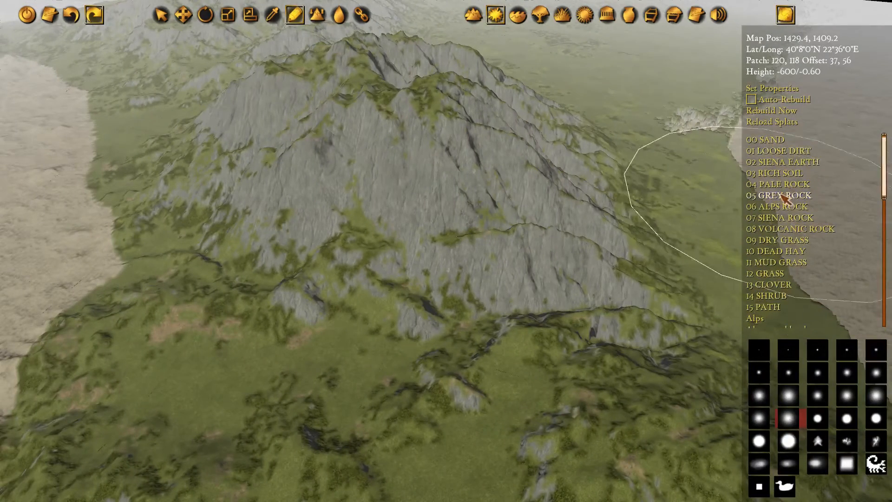
pyautogui.click(780, 198)
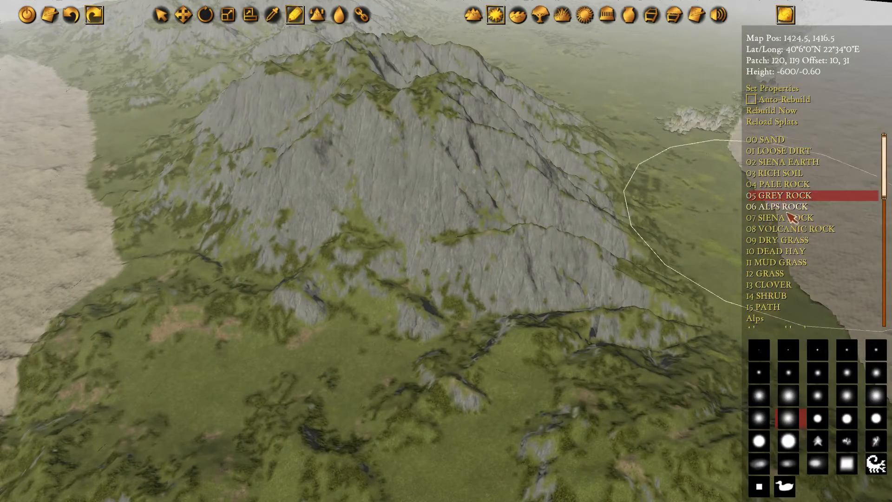
pyautogui.click(844, 355)
pyautogui.press('w')
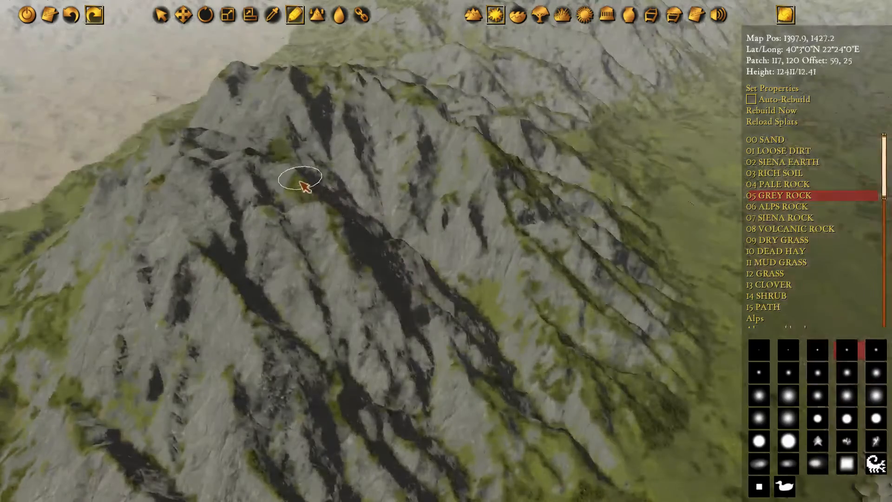
pyautogui.scroll(3, 335, 231)
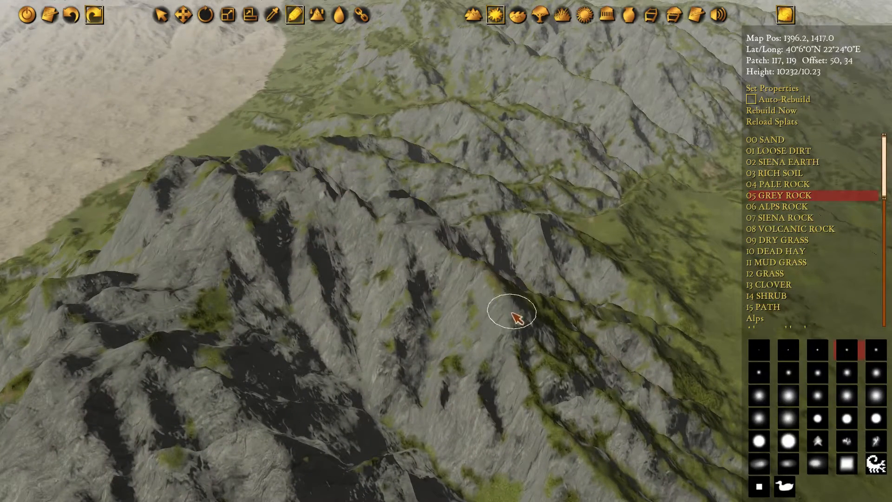
pyautogui.moveTo(437, 253); pyautogui.dragTo(324, 248, button='middle')
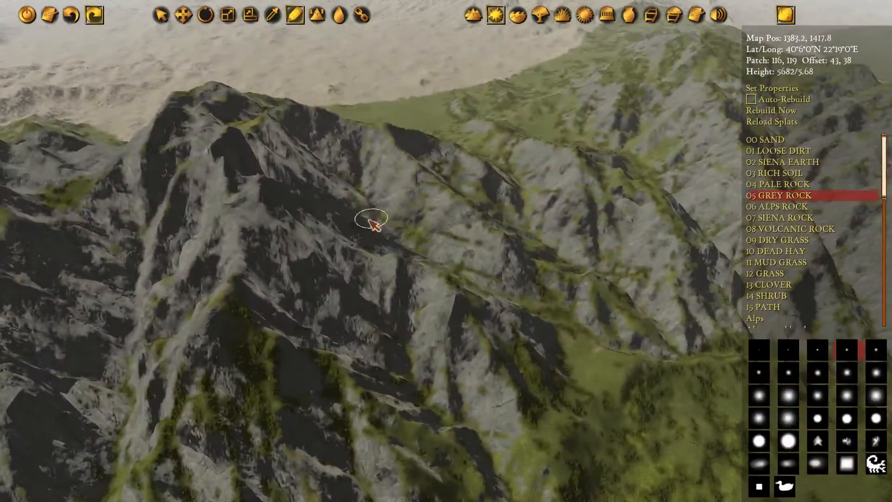
pyautogui.moveTo(254, 114); pyautogui.dragTo(296, 137, button='middle')
pyautogui.scroll(3, 296, 137)
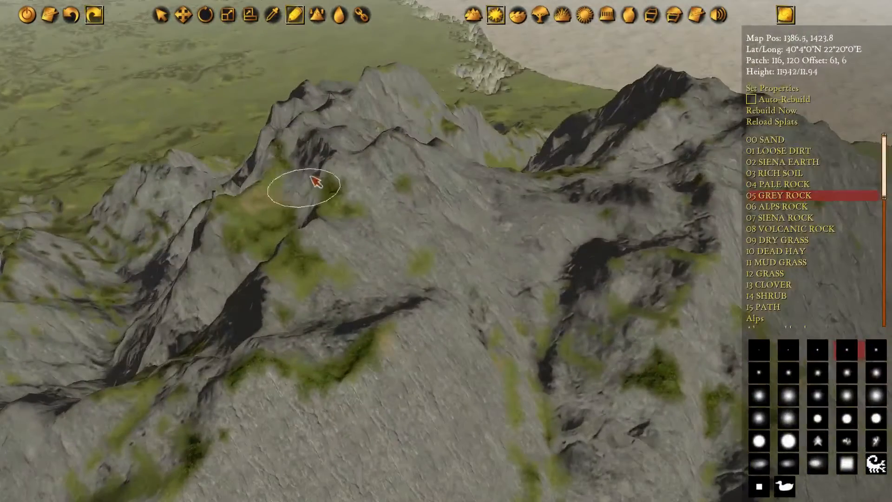
# Cover the grass patches around the peak and on the massif's western face with grey rock
pyautogui.moveTo(348, 157); pyautogui.dragTo(442, 182)
pyautogui.moveTo(270, 321); pyautogui.dragTo(372, 355)
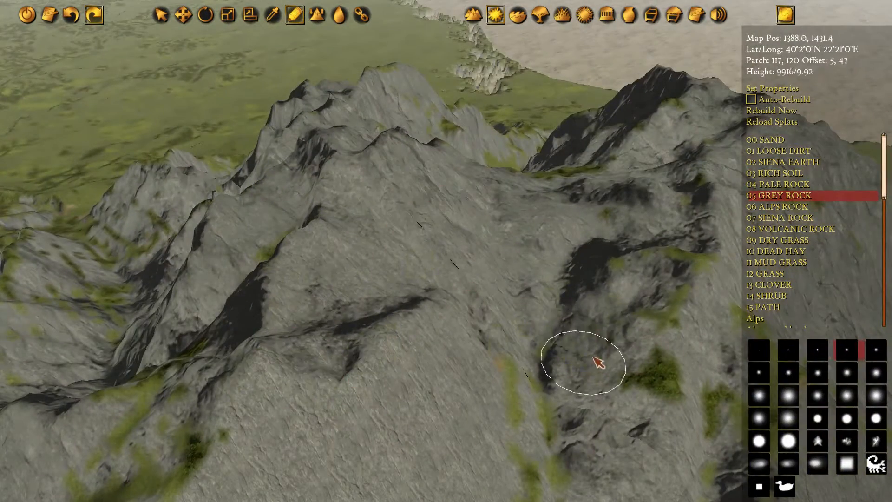
pyautogui.moveTo(597, 363); pyautogui.dragTo(633, 367)
pyautogui.moveTo(627, 332); pyautogui.dragTo(601, 85, button='middle')
pyautogui.moveTo(306, 155); pyautogui.dragTo(265, 149)
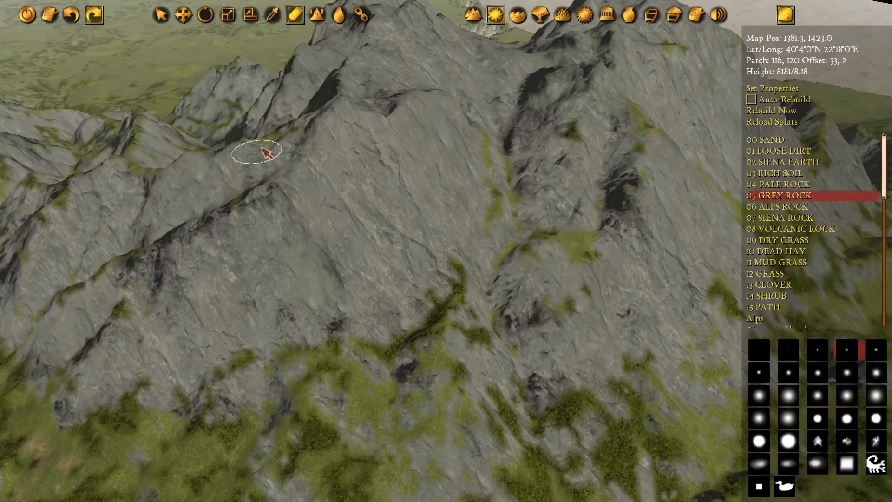
# Continue the grey rock over the grassy crests and gullies of the massif's northwestern spurs
pyautogui.moveTo(223, 134)
pyautogui.mouseDown(button='middle')
pyautogui.moveTo(414, 224)
pyautogui.moveTo(570, 318)
pyautogui.mouseUp(button='middle')
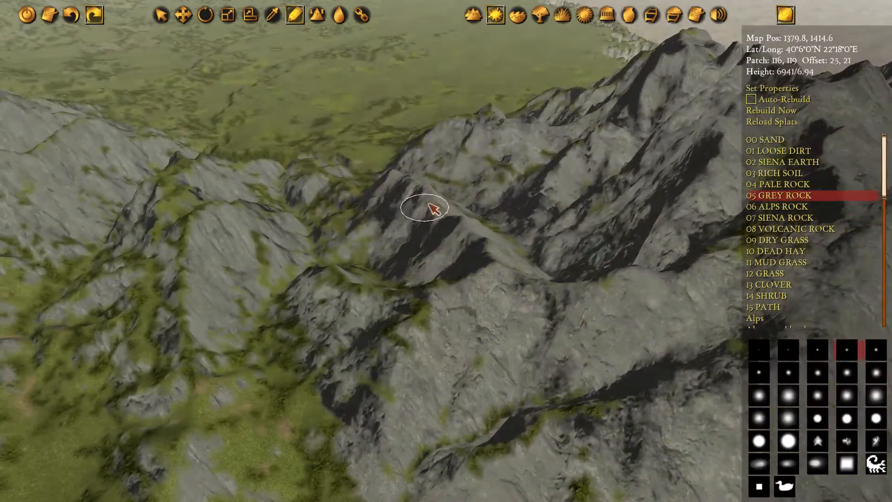
pyautogui.moveTo(211, 216); pyautogui.dragTo(198, 318)
pyautogui.moveTo(199, 319)
pyautogui.mouseDown(button='middle')
pyautogui.moveTo(500, 179)
pyautogui.moveTo(514, 225)
pyautogui.moveTo(625, 218)
pyautogui.mouseUp(button='middle')
pyautogui.moveTo(651, 173); pyautogui.dragTo(503, 338)
pyautogui.moveTo(504, 338)
pyautogui.mouseDown(button='middle')
pyautogui.moveTo(581, 125)
pyautogui.moveTo(175, 419)
pyautogui.moveTo(153, 446)
pyautogui.mouseUp(button='middle')
# Touch up the massif's eastern slopes above the coastal plain with grey rock
pyautogui.moveTo(557, 203); pyautogui.dragTo(261, 161, button='middle')
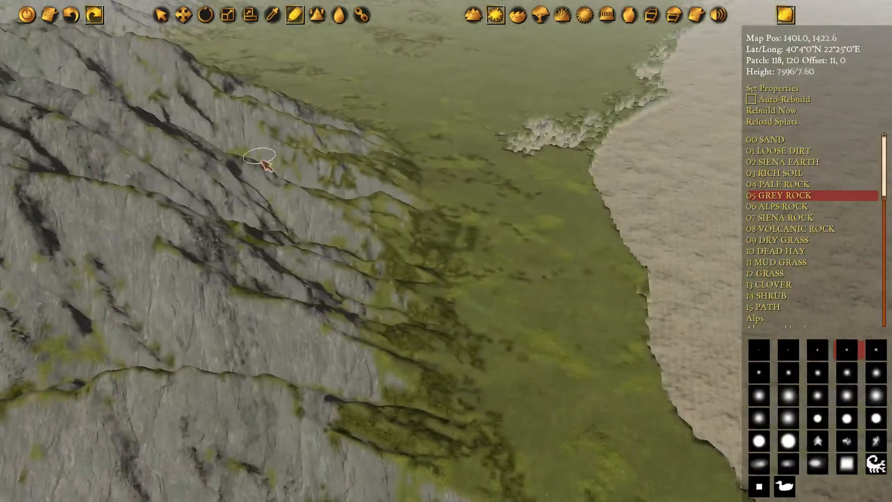
pyautogui.moveTo(534, 144); pyautogui.dragTo(423, 195, button='middle')
pyautogui.moveTo(219, 184); pyautogui.dragTo(296, 190, button='middle')
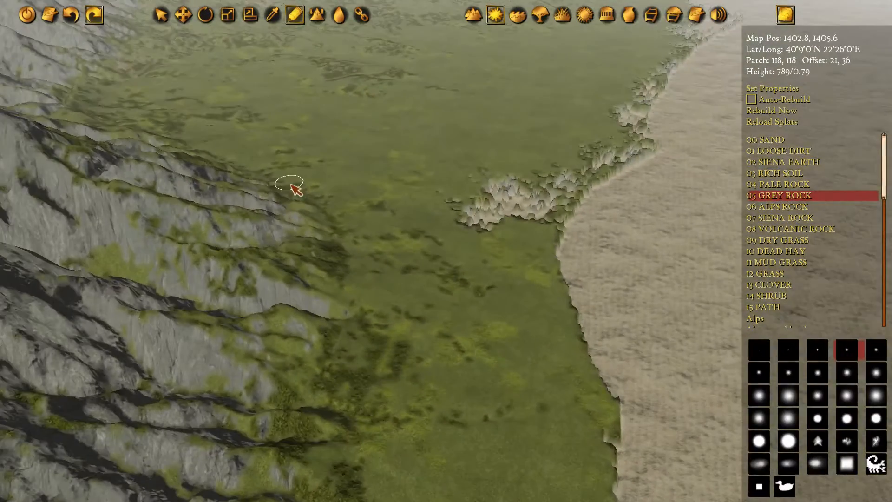
# Switch to drawing terrain heights at the jagged eastern shoreline and choose a larger soft brush
pyautogui.moveTo(539, 125); pyautogui.dragTo(448, 283, button='middle')
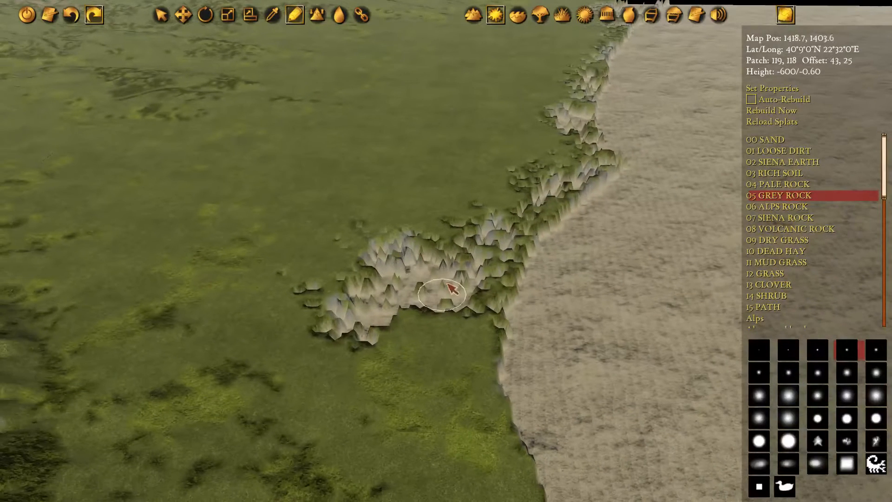
pyautogui.press('d')
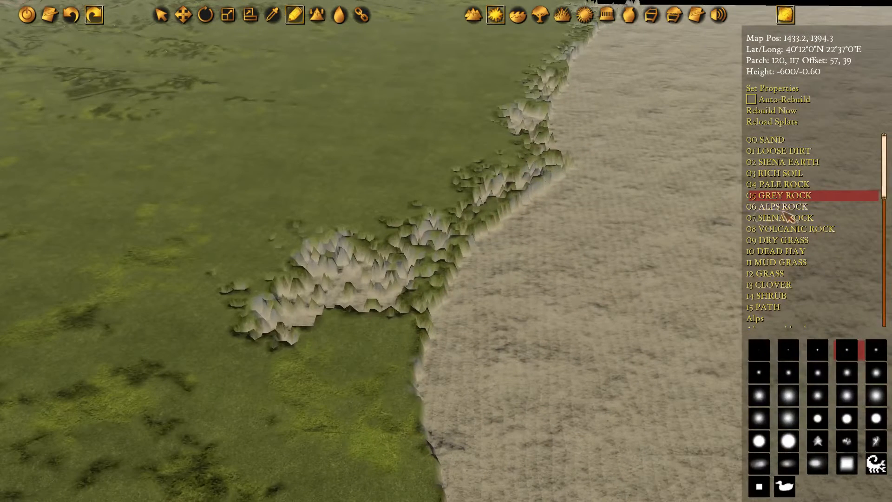
pyautogui.click(475, 13)
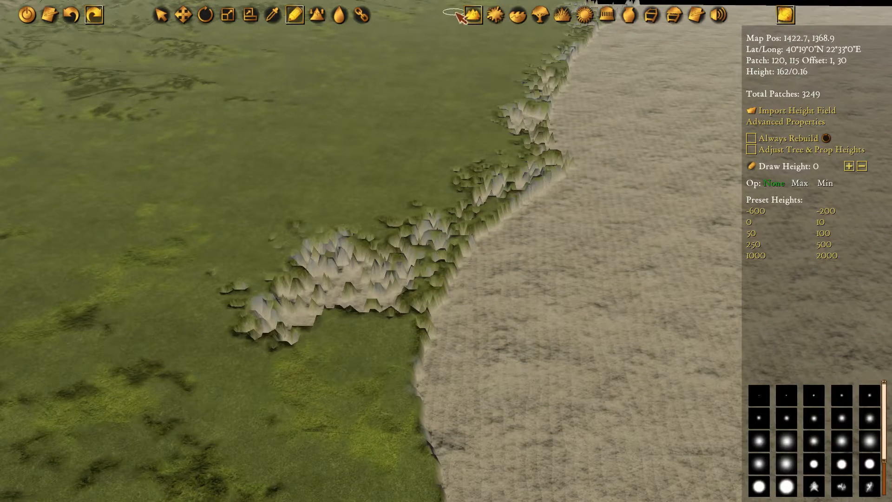
pyautogui.click(294, 14)
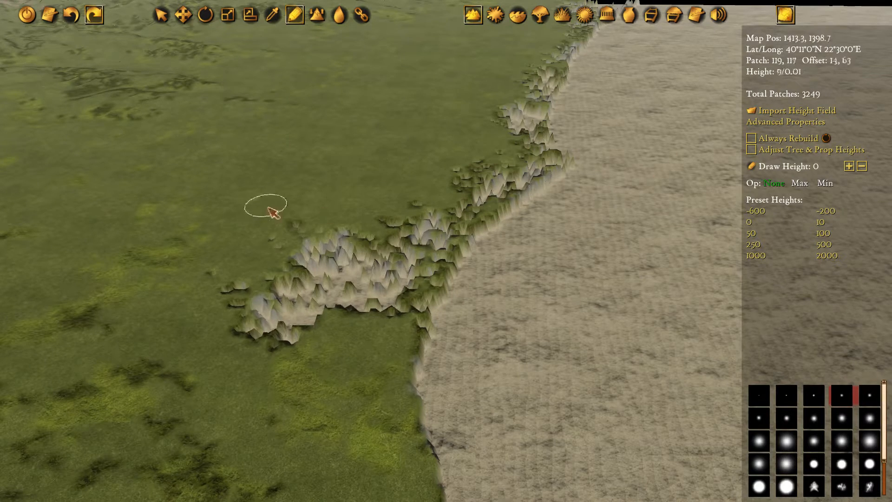
pyautogui.moveTo(265, 207); pyautogui.dragTo(415, 190, button='right')
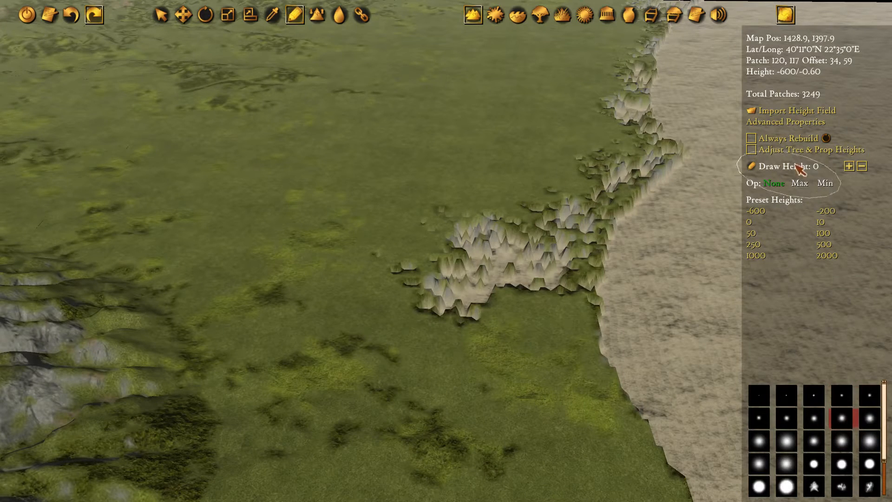
# Sample terrain heights around the plain and mountain foot until the draw height is set to 24
pyautogui.moveTo(586, 202); pyautogui.dragTo(481, 191, button='right')
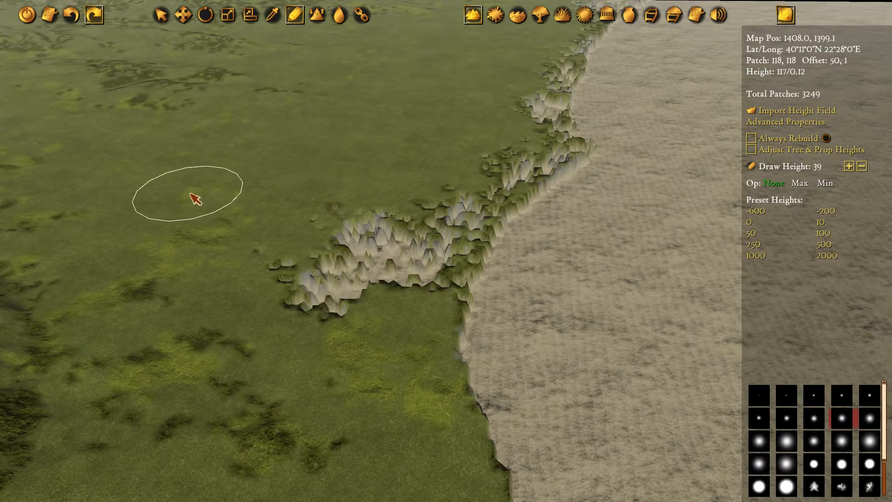
pyautogui.moveTo(175, 233); pyautogui.dragTo(368, 175, button='right')
pyautogui.keyDown('alt'); pyautogui.click(256, 271); pyautogui.keyUp('alt')
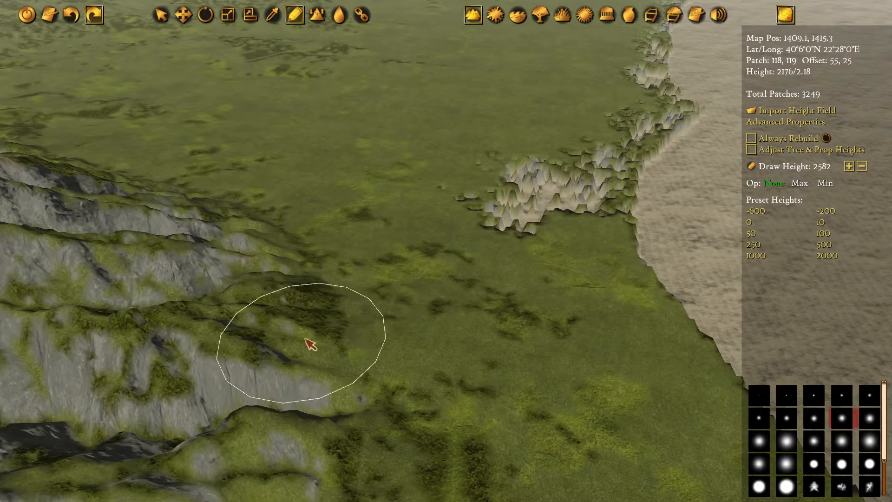
pyautogui.keyDown('alt'); pyautogui.click(597, 309); pyautogui.keyUp('alt')
pyautogui.keyDown('alt'); pyautogui.click(594, 275); pyautogui.keyUp('alt')
pyautogui.moveTo(592, 255); pyautogui.dragTo(463, 335, button='right')
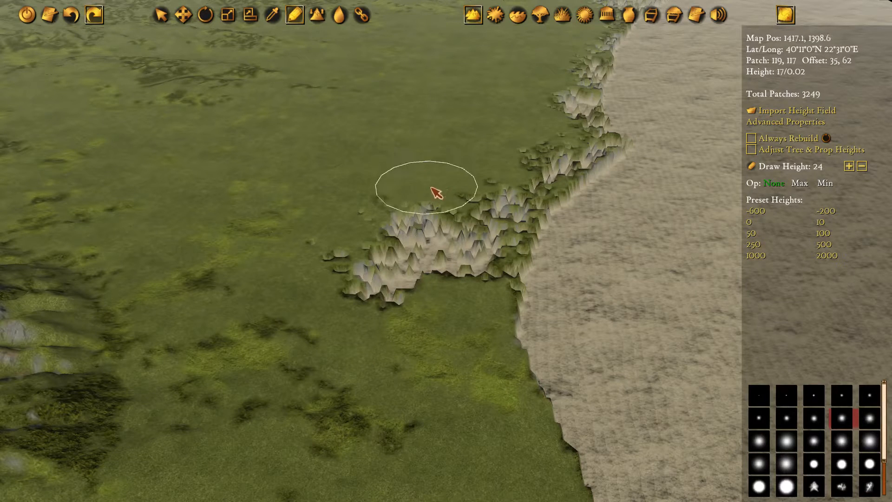
# Flatten the jagged spikes along the plain's eastern shoreline northward by drawing terrain at height 24
pyautogui.moveTo(437, 191)
pyautogui.mouseDown()
pyautogui.moveTo(384, 285)
pyautogui.moveTo(484, 238)
pyautogui.moveTo(499, 183)
pyautogui.moveTo(407, 212)
pyautogui.moveTo(344, 256)
pyautogui.mouseUp()
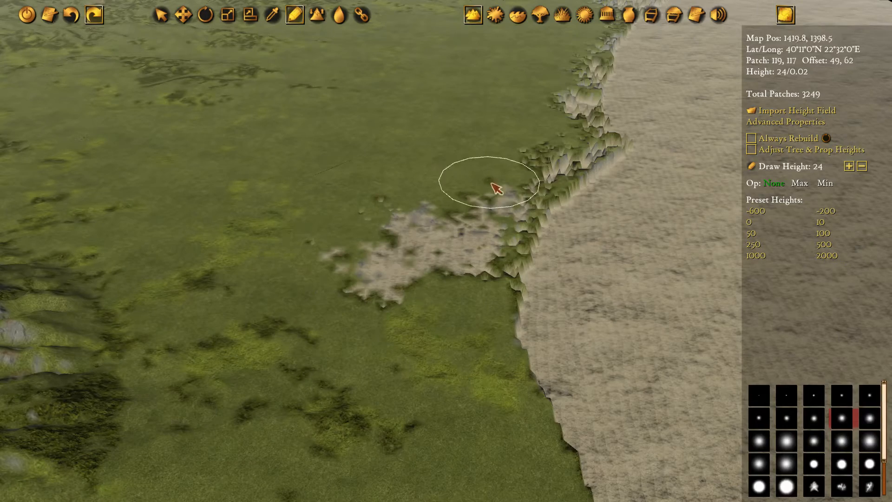
pyautogui.moveTo(496, 188)
pyautogui.mouseDown()
pyautogui.moveTo(551, 159)
pyautogui.moveTo(478, 243)
pyautogui.moveTo(465, 291)
pyautogui.moveTo(495, 252)
pyautogui.moveTo(489, 223)
pyautogui.moveTo(430, 324)
pyautogui.moveTo(525, 146)
pyautogui.moveTo(508, 194)
pyautogui.moveTo(525, 132)
pyautogui.moveTo(466, 239)
pyautogui.moveTo(485, 316)
pyautogui.moveTo(552, 226)
pyautogui.moveTo(589, 140)
pyautogui.mouseUp()
pyautogui.press('w')
pyautogui.press('d')
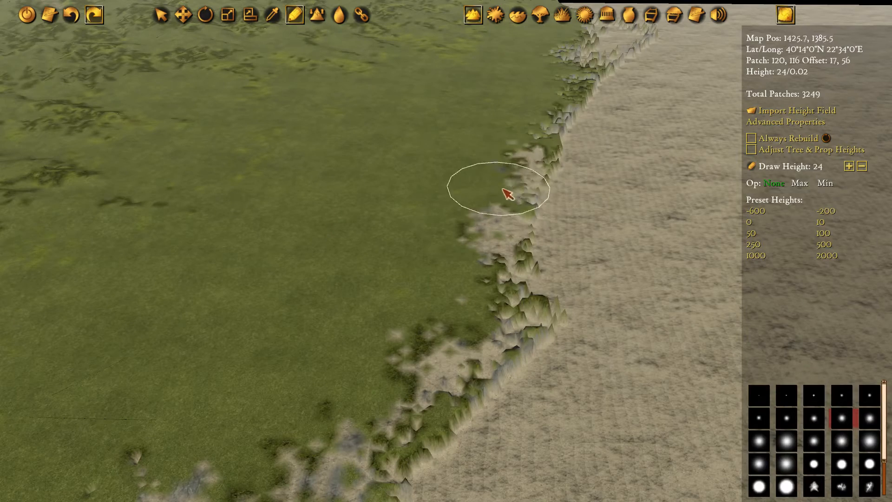
pyautogui.press('w')
pyautogui.press('d')
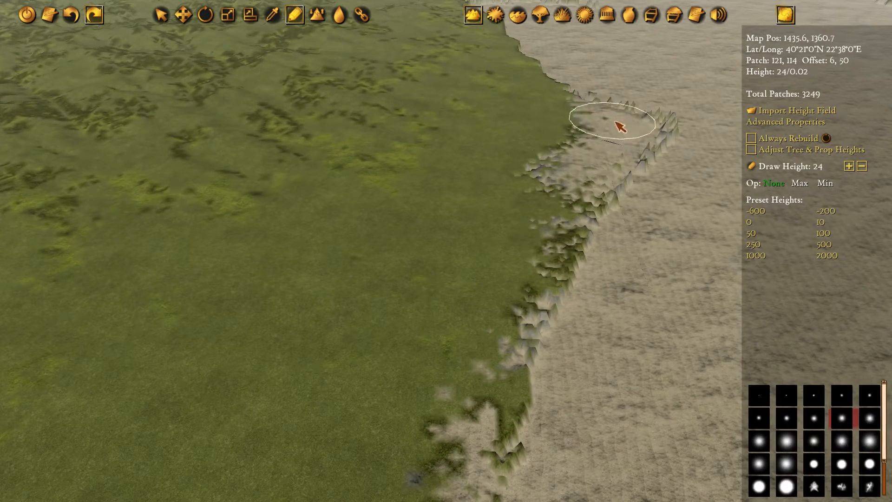
pyautogui.moveTo(571, 182); pyautogui.dragTo(471, 360)
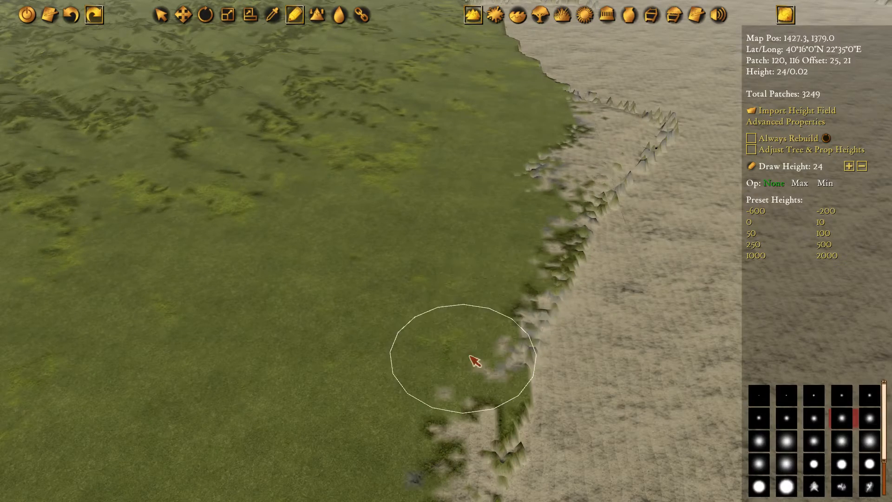
# Switch to smoothing terrain and soften the seaward spikes of the jagged coast farther north
pyautogui.click(342, 18)
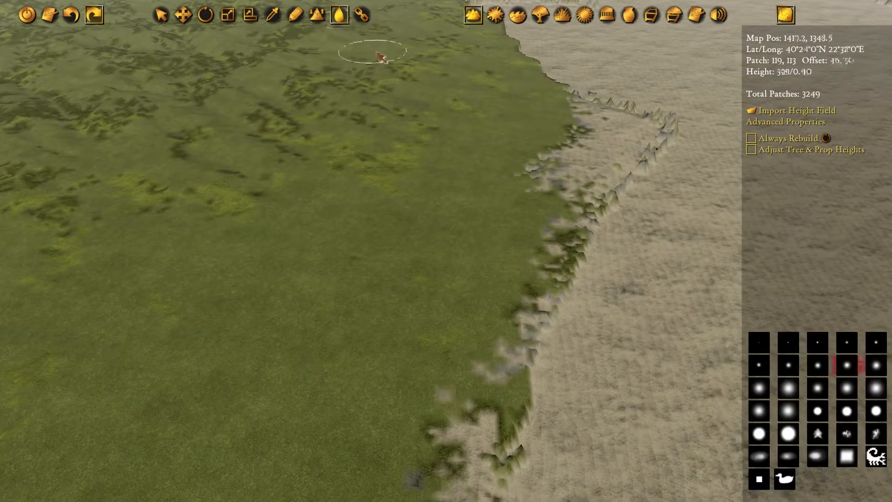
pyautogui.press('w')
pyautogui.press('d')
pyautogui.press('w')
pyautogui.press('w')
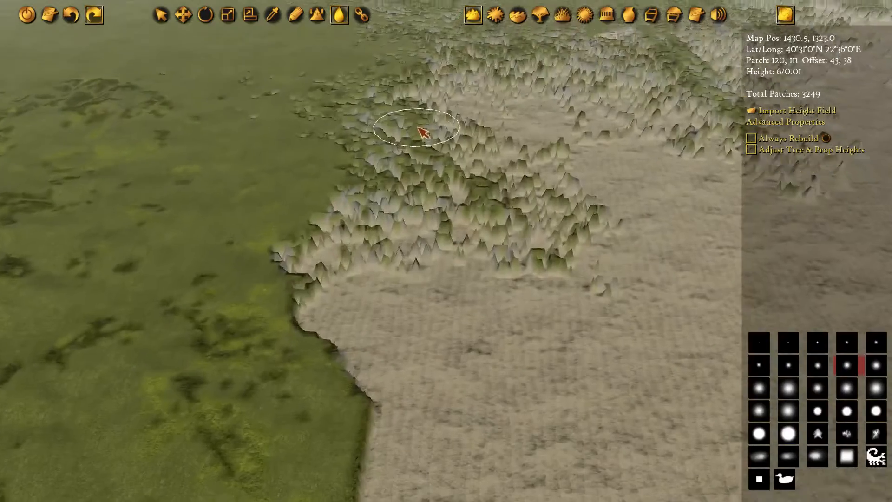
pyautogui.scroll(-2, 279, 195)
pyautogui.scroll(2, 390, 179)
pyautogui.moveTo(580, 194); pyautogui.dragTo(579, 232)
pyautogui.press('d')
pyautogui.press('w')
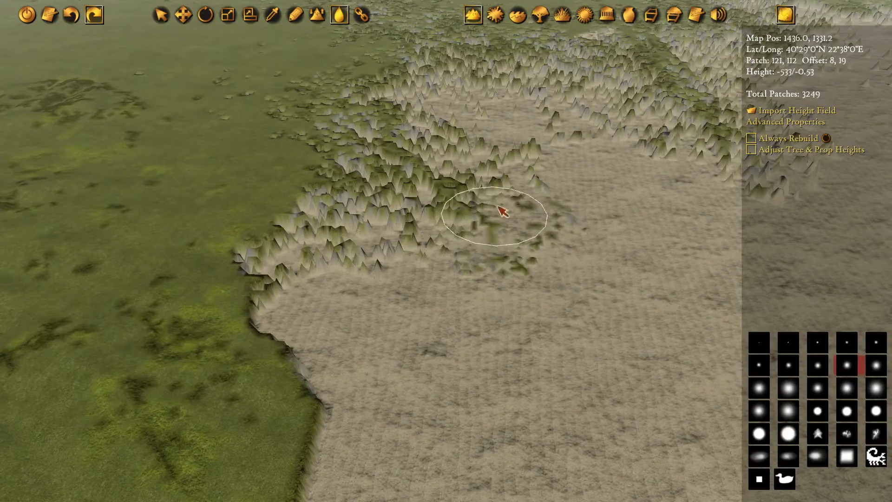
# Choose a larger soft brush and smooth the spiky seabed and shore northeastward around the head of the gulf
pyautogui.press('d')
pyautogui.press('s')
pyautogui.click(878, 393)
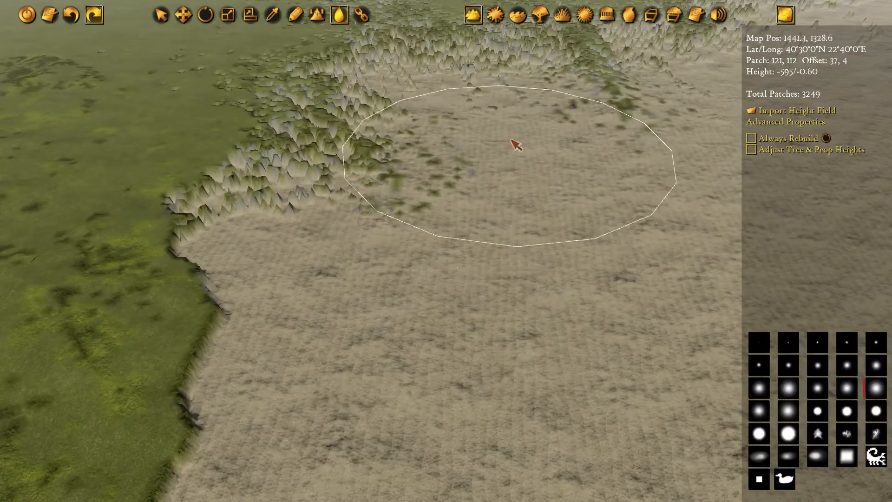
pyautogui.press('w')
pyautogui.press('d')
pyautogui.moveTo(510, 141)
pyautogui.mouseDown()
pyautogui.moveTo(412, 178)
pyautogui.moveTo(497, 136)
pyautogui.mouseUp()
pyautogui.press('w')
pyautogui.press('d')
pyautogui.moveTo(581, 143)
pyautogui.mouseDown()
pyautogui.moveTo(586, 185)
pyautogui.moveTo(565, 177)
pyautogui.moveTo(535, 139)
pyautogui.moveTo(473, 201)
pyautogui.moveTo(561, 122)
pyautogui.moveTo(299, 152)
pyautogui.moveTo(449, 219)
pyautogui.moveTo(403, 235)
pyautogui.moveTo(460, 152)
pyautogui.moveTo(474, 203)
pyautogui.moveTo(506, 167)
pyautogui.moveTo(490, 195)
pyautogui.mouseUp()
# Examine the height-coloured overview for scattered below-sea specks inland of the gulf's northwestern coast
pyautogui.press('s')
pyautogui.press('d')
pyautogui.press('a')
pyautogui.press('s')
pyautogui.press('w')
pyautogui.scroll(-5, 474, 191)
pyautogui.scroll(-5, 473, 188)
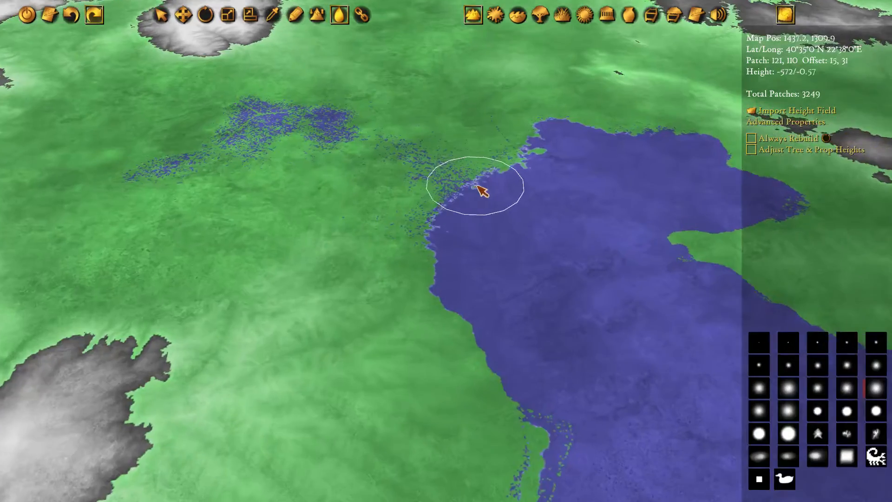
pyautogui.moveTo(480, 187)
pyautogui.mouseDown(button='middle')
pyautogui.moveTo(593, 286)
pyautogui.moveTo(537, 231)
pyautogui.moveTo(466, 197)
pyautogui.mouseUp(button='middle')
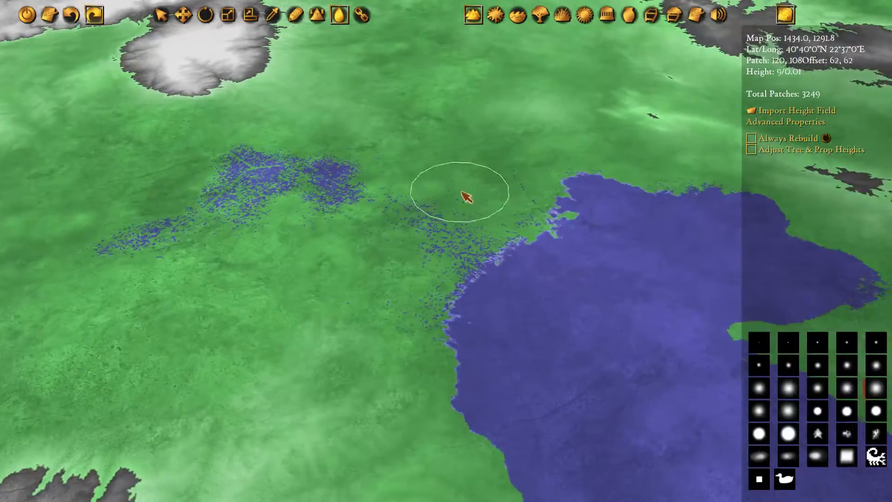
pyautogui.press('s')
pyautogui.press('d')
pyautogui.scroll(1, 483, 240)
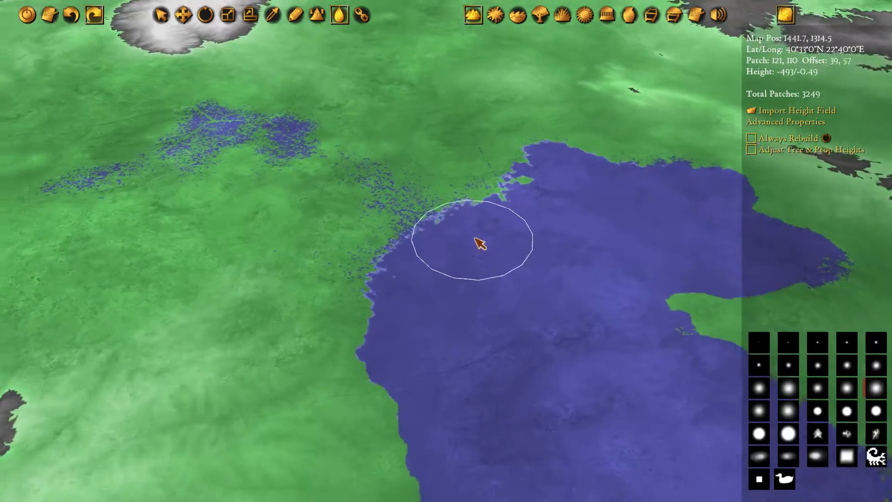
pyautogui.press('w')
pyautogui.press('a')
pyautogui.press('w')
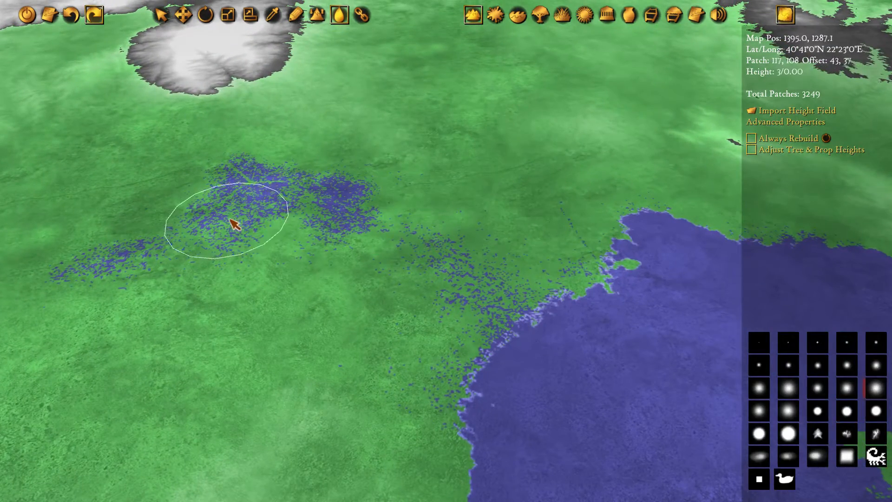
pyautogui.press('s')
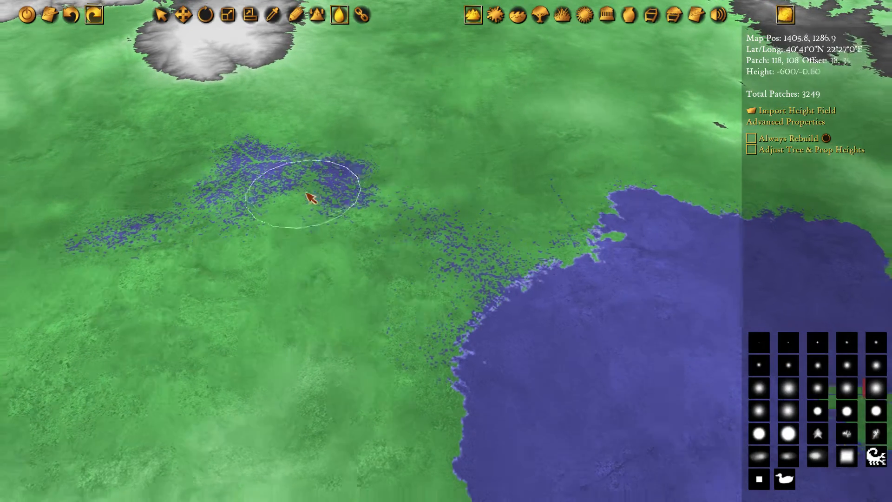
pyautogui.press('s')
pyautogui.press('w')
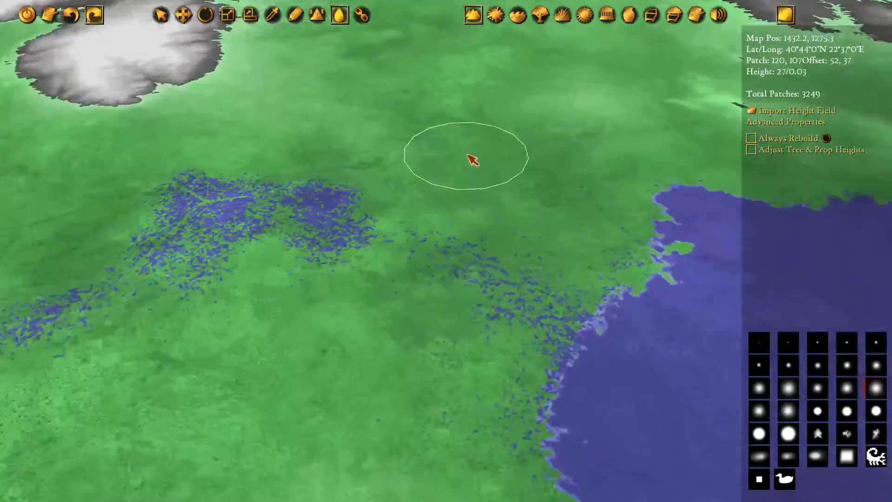
pyautogui.press('s')
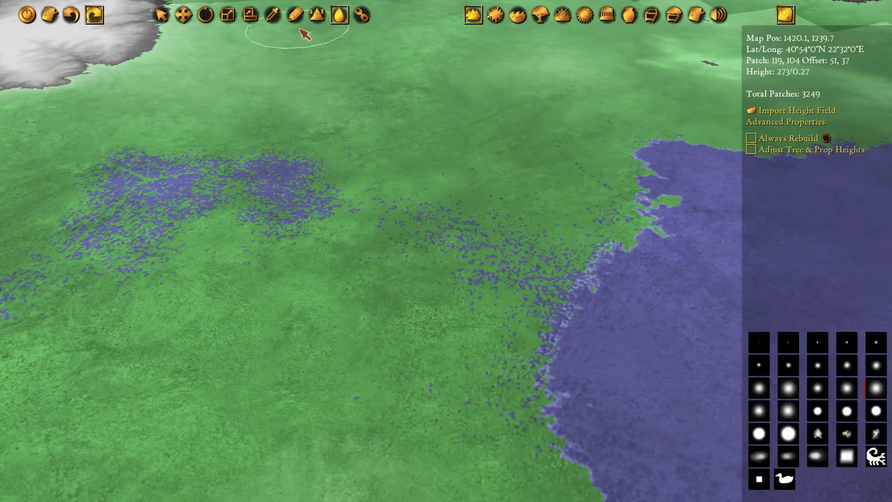
# Draw terrain at height -487 over the speckled northwestern coast of the gulf, sinking it into the sea
pyautogui.click(296, 19)
pyautogui.press('s')
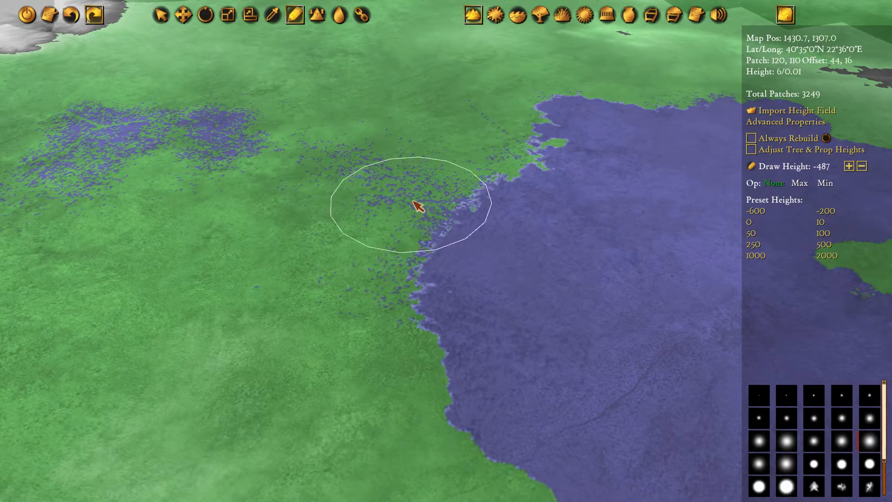
pyautogui.moveTo(418, 207)
pyautogui.mouseDown()
pyautogui.moveTo(398, 248)
pyautogui.moveTo(454, 267)
pyautogui.moveTo(505, 182)
pyautogui.mouseUp()
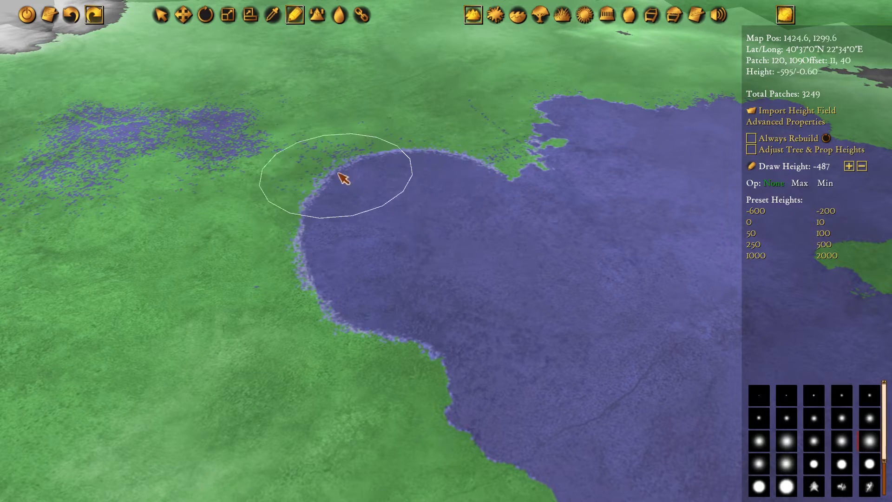
# Extend the sunken area at height -487 westward over the inland speckled patches, forming one large connected bay
pyautogui.scroll(6, 361, 188)
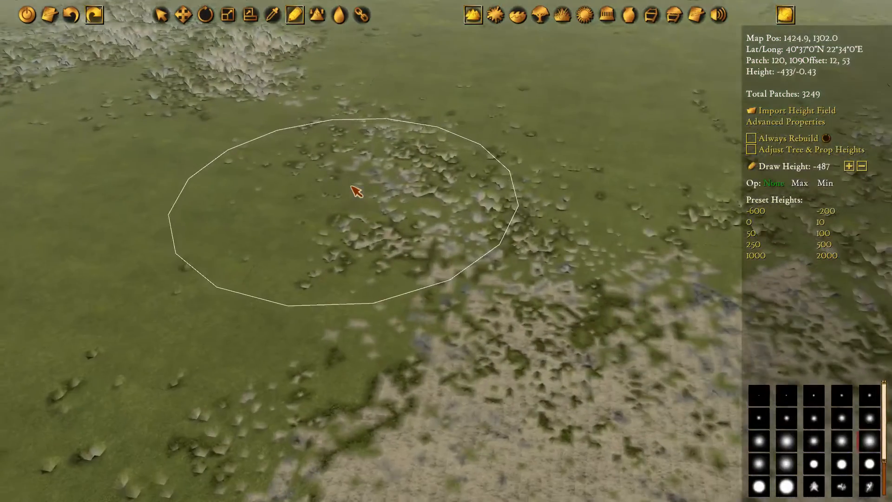
pyautogui.moveTo(352, 186); pyautogui.dragTo(445, 108, button='middle')
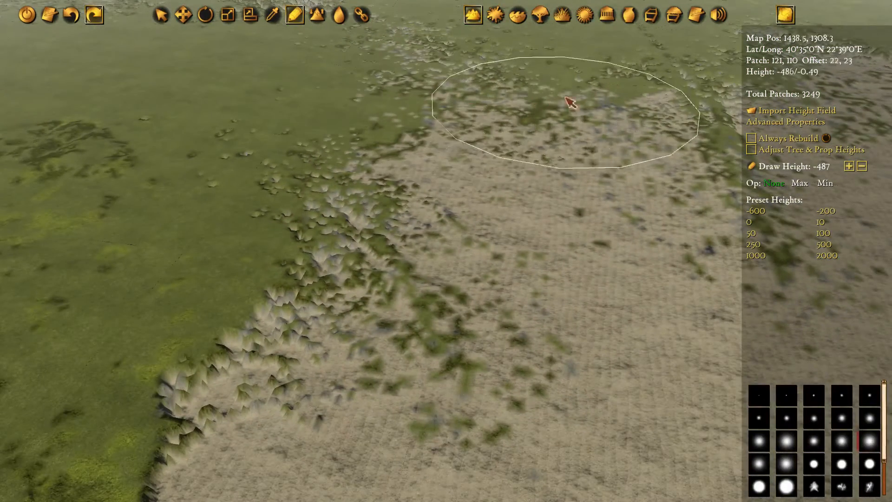
pyautogui.press('s')
pyautogui.press('a')
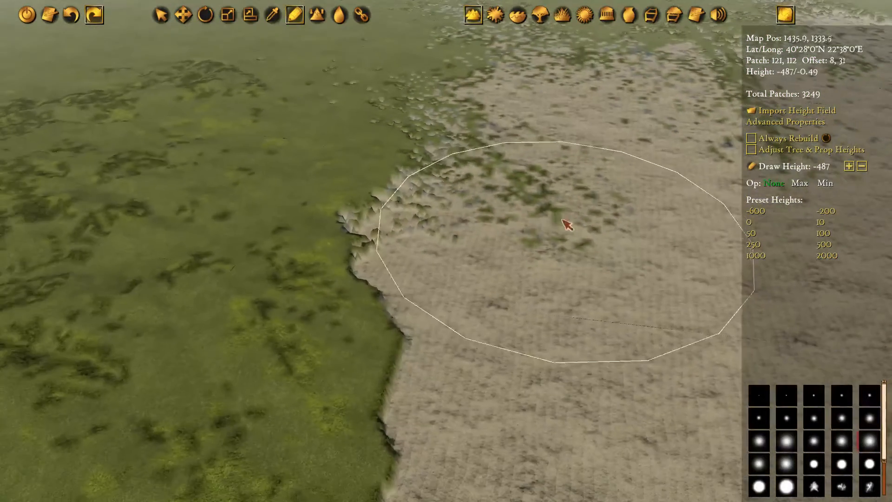
pyautogui.press('w')
pyautogui.press('a')
pyautogui.scroll(-6, 466, 288)
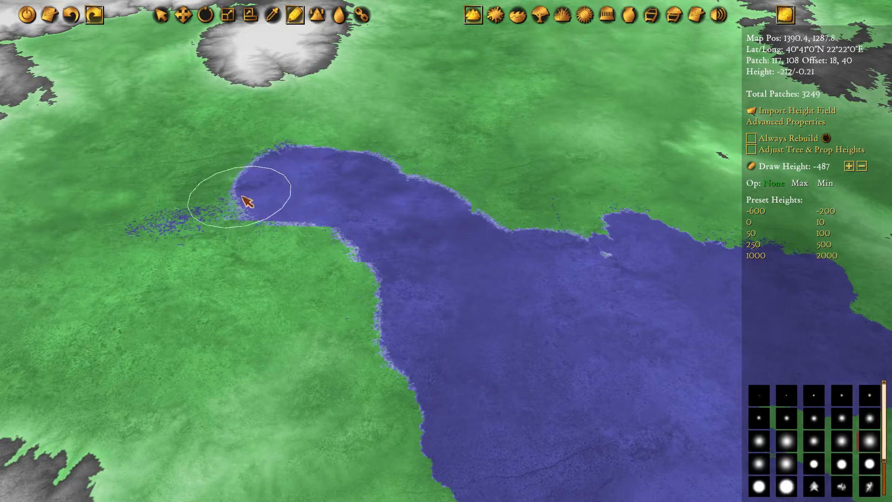
pyautogui.moveTo(223, 212)
pyautogui.mouseDown()
pyautogui.moveTo(314, 203)
pyautogui.moveTo(425, 224)
pyautogui.moveTo(445, 251)
pyautogui.moveTo(416, 255)
pyautogui.mouseUp()
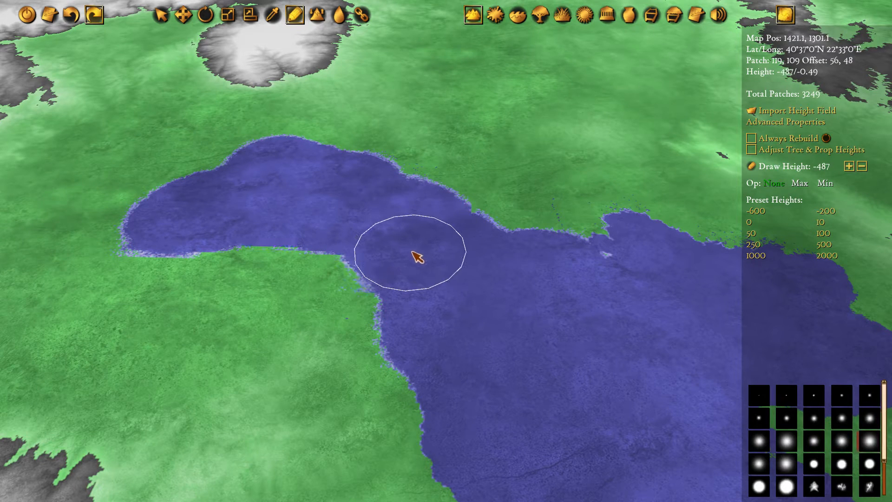
# Choose a smaller soft brush and refine the new bay's shoreline and the gulf's northern coast at height -487
pyautogui.click(829, 423)
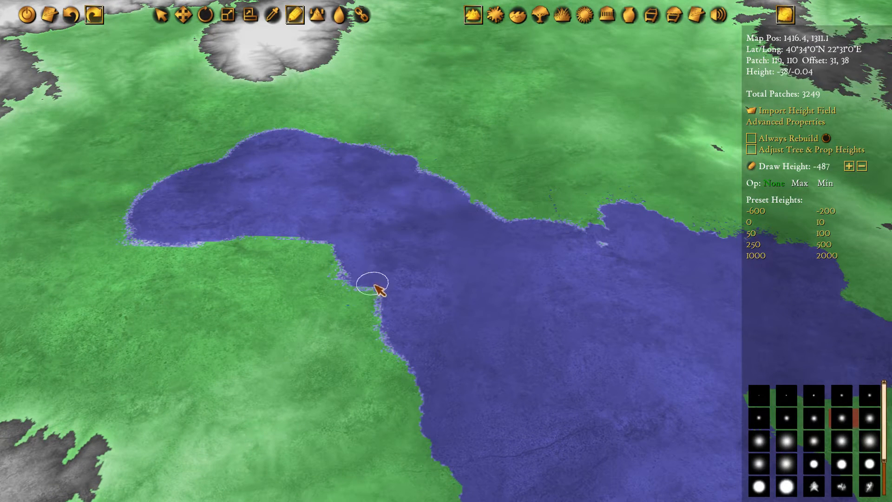
pyautogui.moveTo(378, 301); pyautogui.dragTo(621, 290)
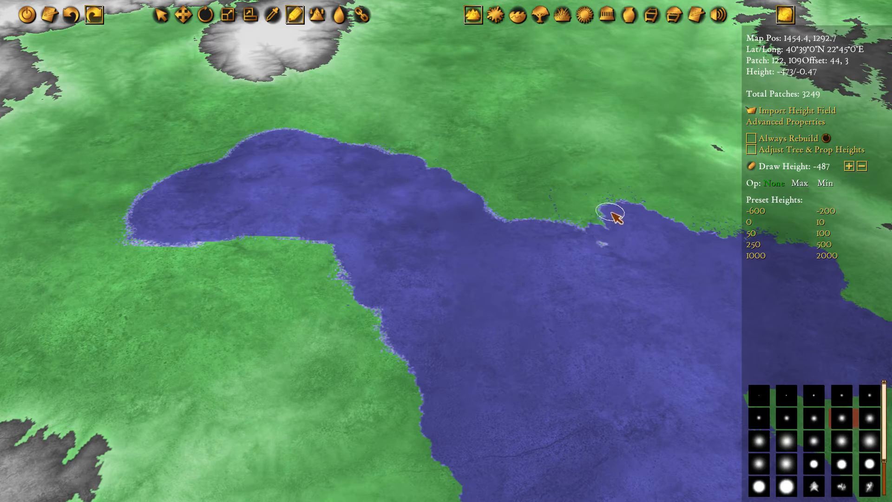
pyautogui.moveTo(504, 220); pyautogui.dragTo(438, 271, button='middle')
pyautogui.moveTo(437, 332); pyautogui.dragTo(612, 299, button='middle')
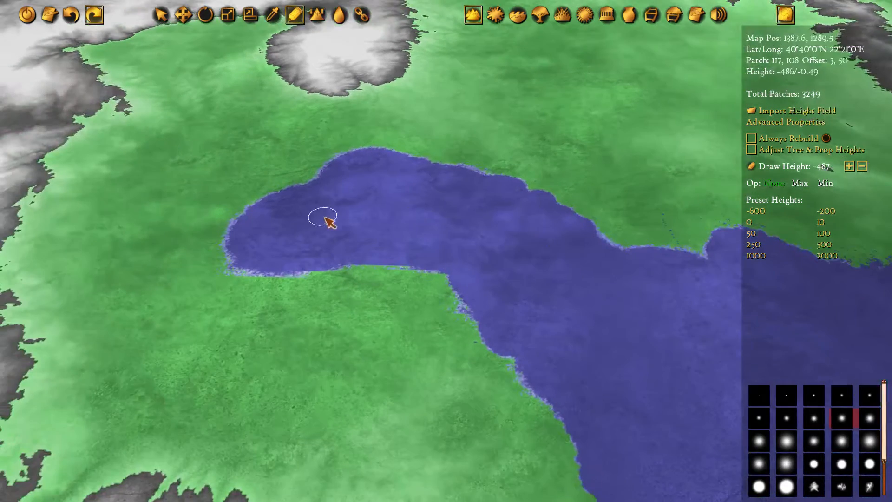
pyautogui.moveTo(325, 218); pyautogui.dragTo(407, 161, button='middle')
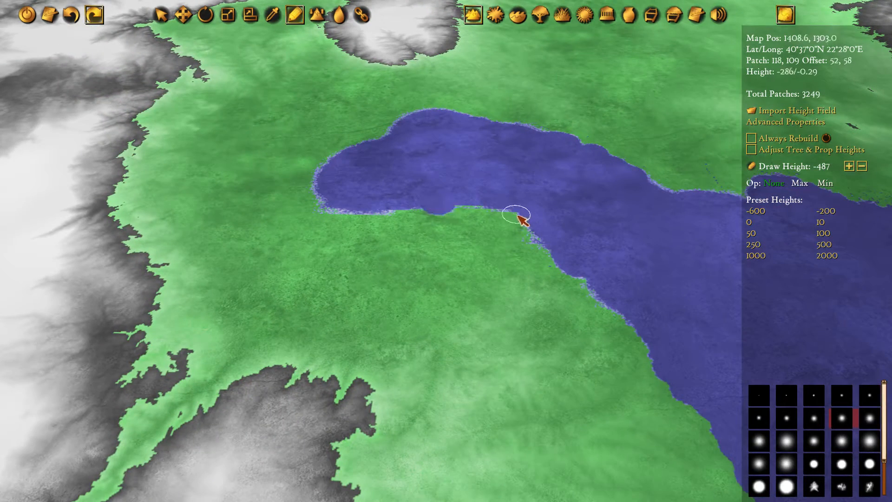
pyautogui.moveTo(594, 183); pyautogui.dragTo(435, 199, button='middle')
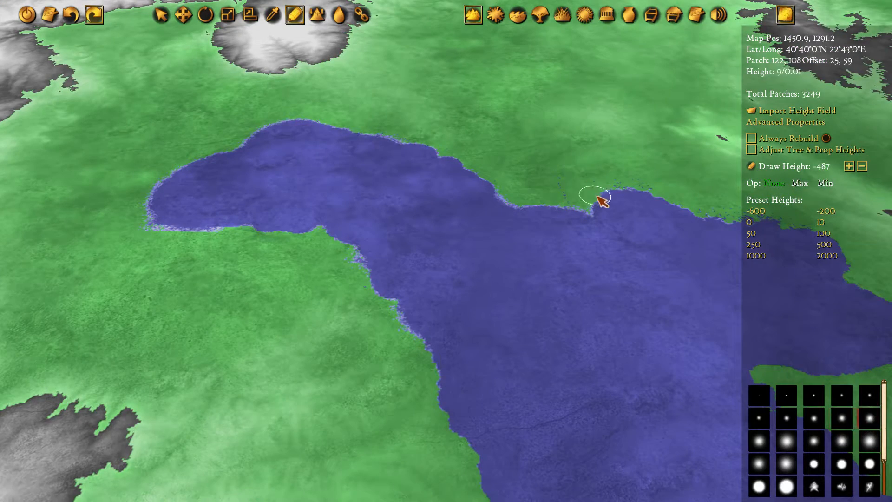
# Inspect the ground texture of the lowered bay and the surrounding plain at close range
pyautogui.scroll(5, 598, 205)
pyautogui.moveTo(590, 362); pyautogui.dragTo(583, 197, button='middle')
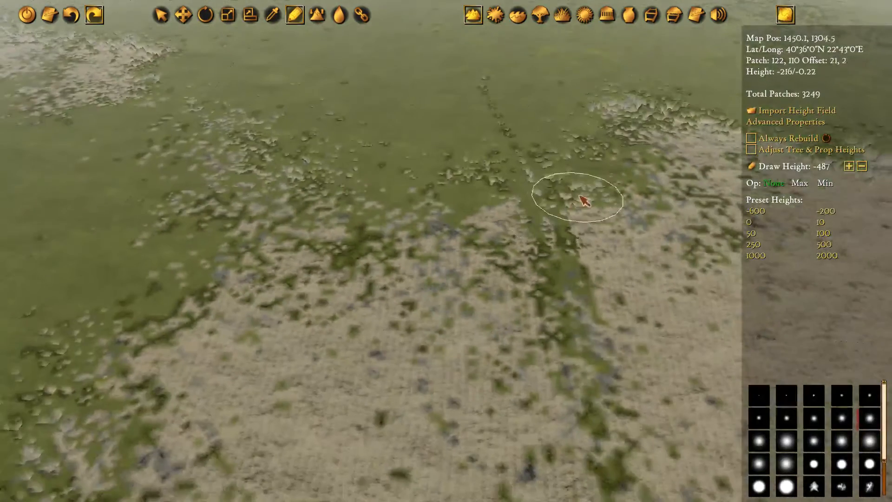
pyautogui.moveTo(418, 353); pyautogui.dragTo(625, 232, button='middle')
pyautogui.moveTo(559, 184); pyautogui.dragTo(559, 223, button='middle')
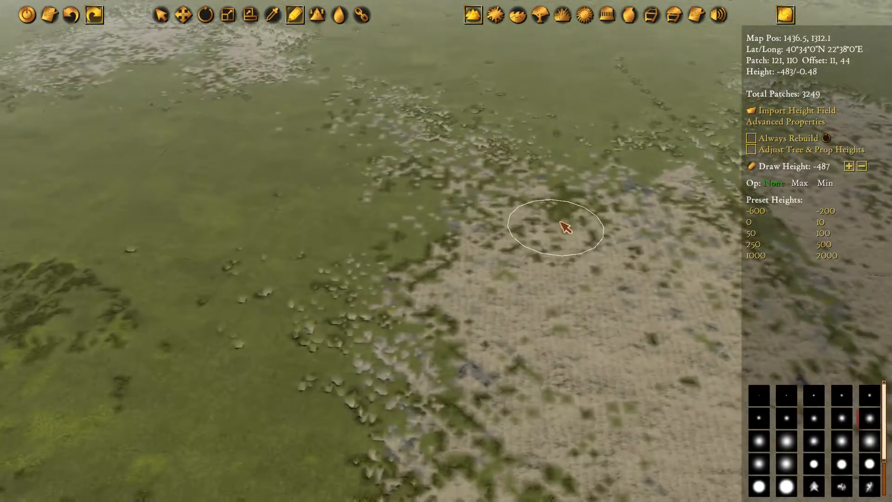
pyautogui.scroll(-2, 559, 232)
pyautogui.moveTo(523, 247); pyautogui.dragTo(683, 137, button='middle')
pyautogui.moveTo(243, 106); pyautogui.dragTo(529, 216, button='middle')
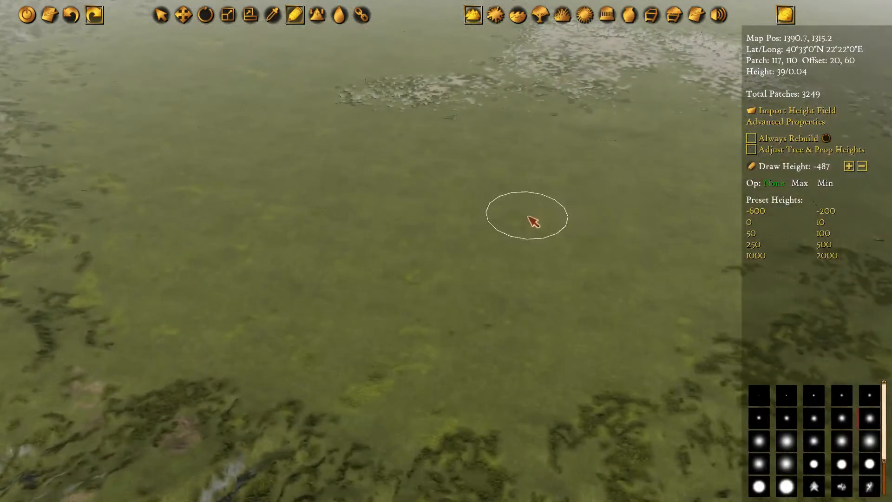
pyautogui.moveTo(592, 229); pyautogui.dragTo(229, 202, button='middle')
pyautogui.moveTo(442, 109); pyautogui.dragTo(488, 240, button='middle')
# Paint the Latium, coast terrain type over the lowered bay with the largest hard round brush
pyautogui.click(501, 19)
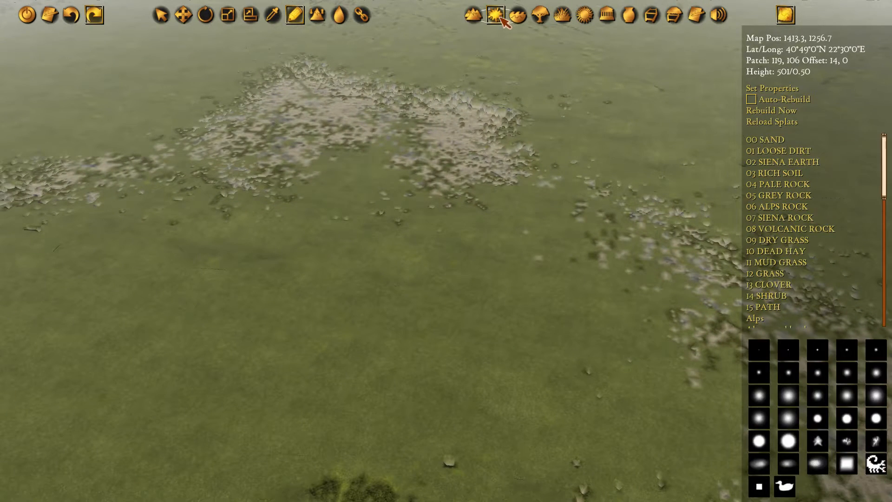
pyautogui.scroll(-8, 780, 260)
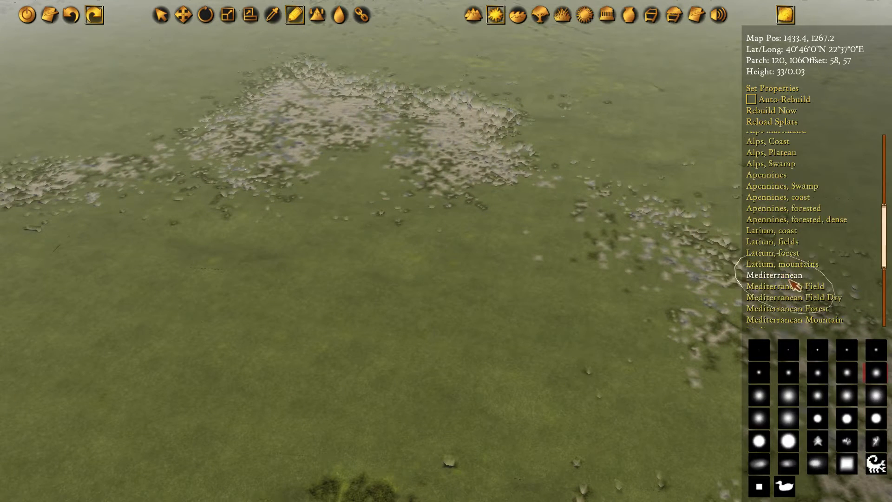
pyautogui.click(780, 230)
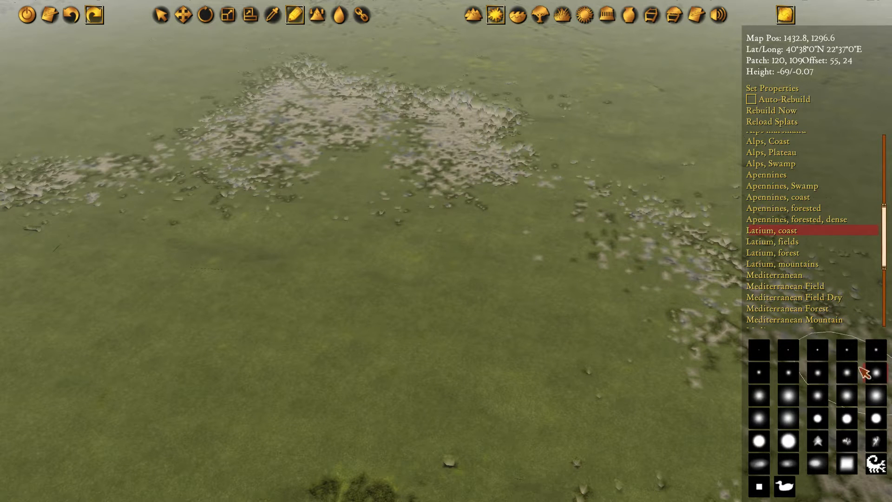
pyautogui.click(788, 441)
pyautogui.moveTo(600, 204)
pyautogui.mouseDown()
pyautogui.moveTo(495, 147)
pyautogui.moveTo(388, 163)
pyautogui.moveTo(208, 133)
pyautogui.moveTo(270, 151)
pyautogui.moveTo(307, 190)
pyautogui.moveTo(568, 240)
pyautogui.moveTo(607, 118)
pyautogui.mouseUp()
pyautogui.press('s')
pyautogui.press('d')
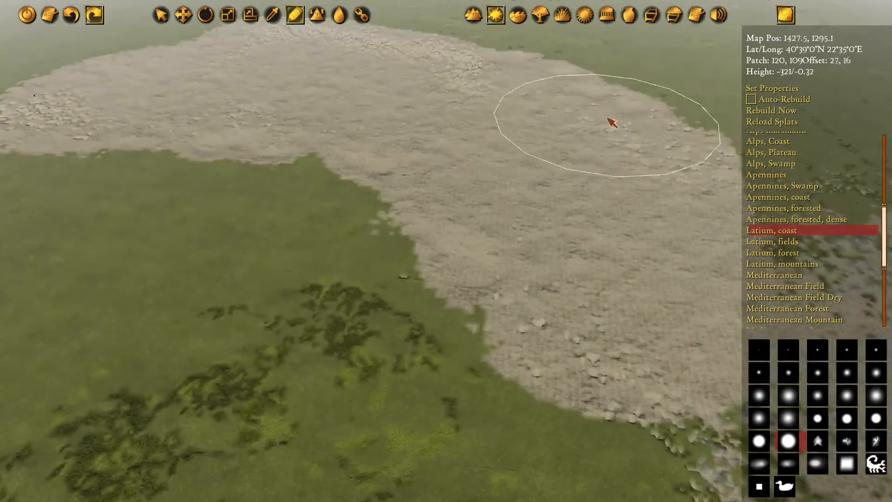
# Paint the Latium, coast terrain type over the bay's eastern part where it opens into the gulf
pyautogui.press('s')
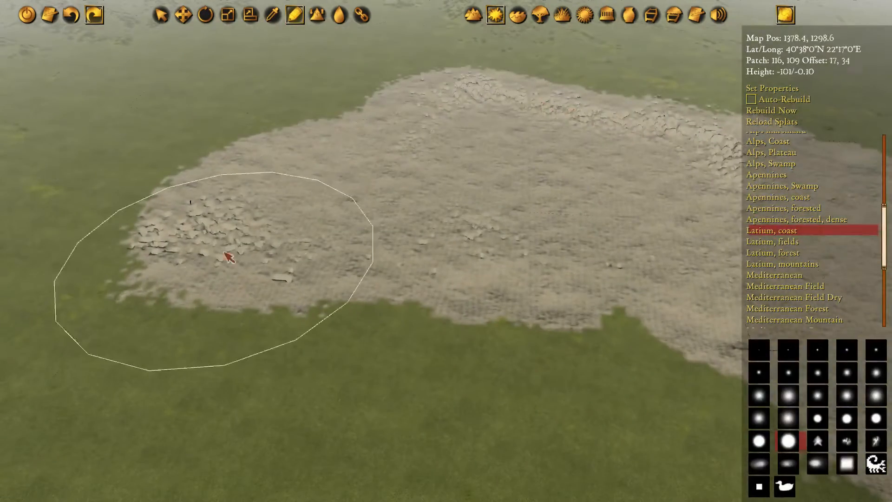
pyautogui.press('d')
pyautogui.moveTo(388, 166); pyautogui.dragTo(620, 187)
pyautogui.press('d')
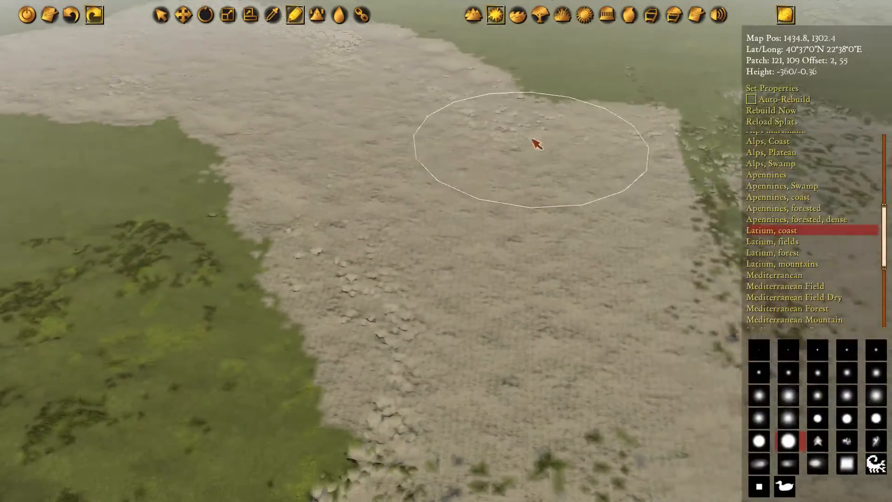
pyautogui.press('d')
pyautogui.moveTo(532, 139)
pyautogui.mouseDown()
pyautogui.moveTo(557, 137)
pyautogui.moveTo(553, 223)
pyautogui.moveTo(536, 99)
pyautogui.mouseUp()
pyautogui.press('d')
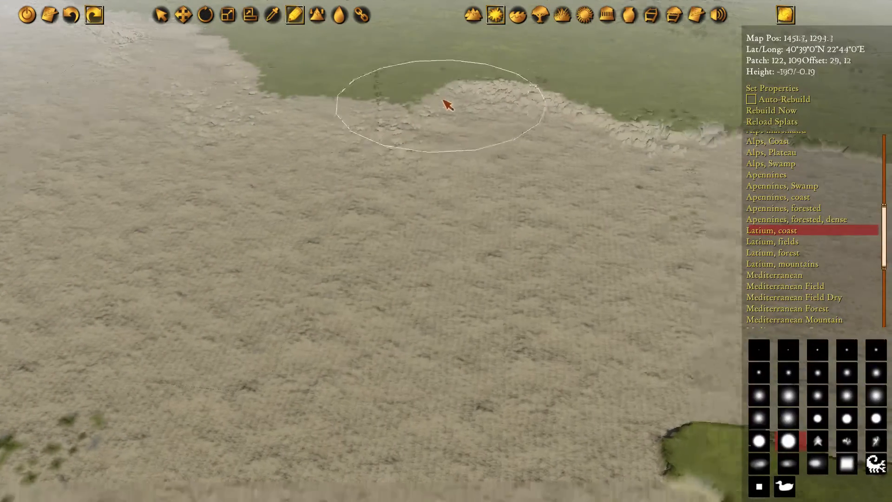
# Extend the Latium, coast terrain type across the gulf floor and along the gulf's western shore
pyautogui.press('d')
pyautogui.press('s')
pyautogui.press('a')
pyautogui.press('s')
pyautogui.moveTo(400, 114); pyautogui.dragTo(380, 142)
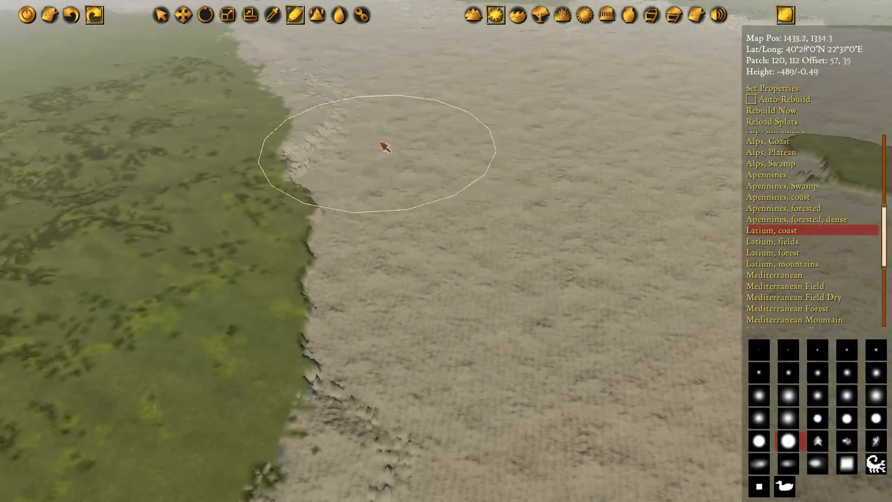
pyautogui.press('w')
pyautogui.press('a')
# Smooth the rocky slopes along the bay's northern shore using the terrain height smoothing tool and a soft brush
pyautogui.press('a')
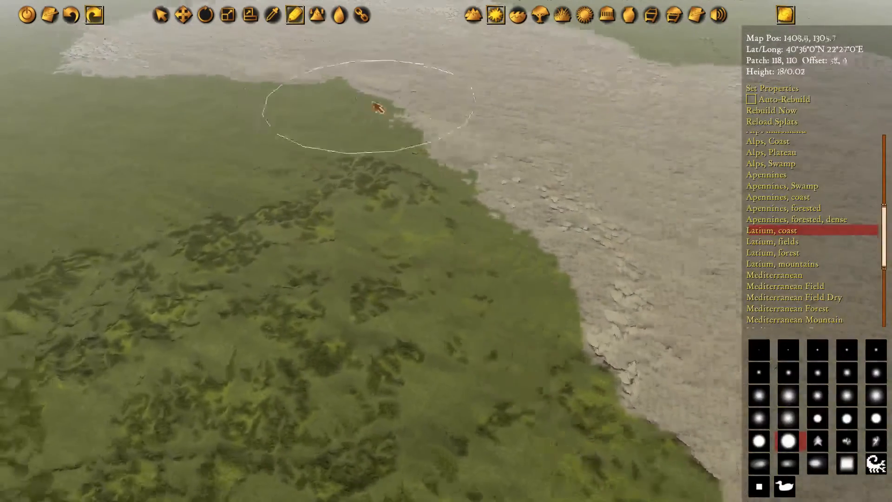
pyautogui.press('w')
pyautogui.press('a')
pyautogui.press('w')
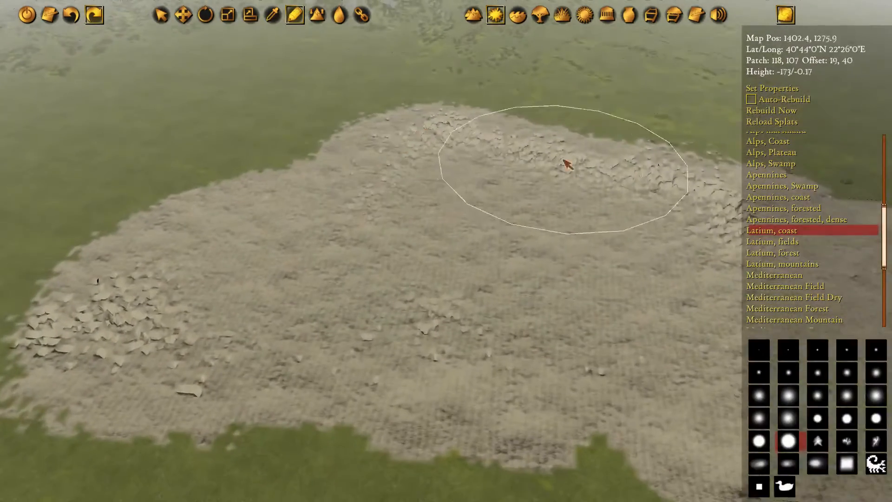
pyautogui.press('d')
pyautogui.press('s')
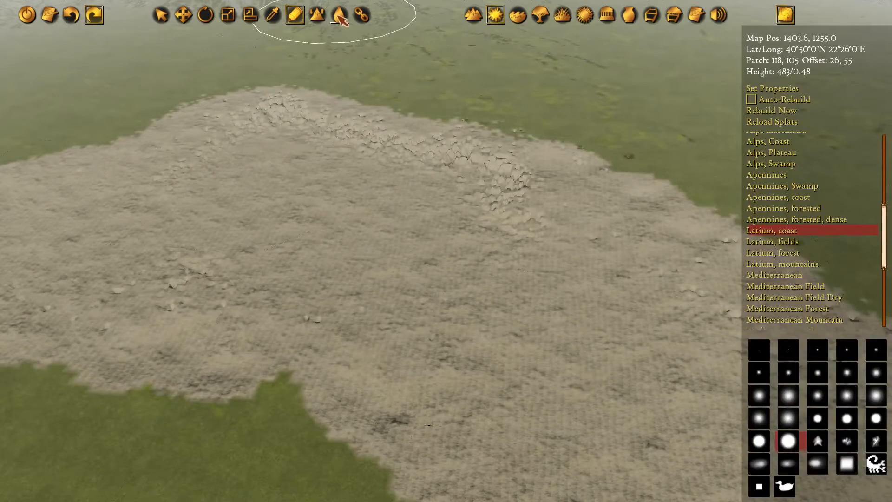
pyautogui.click(473, 14)
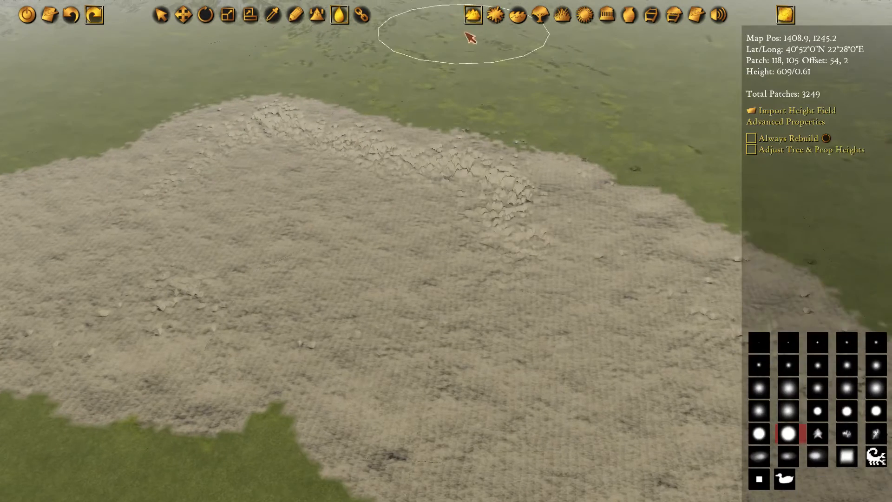
pyautogui.press('w')
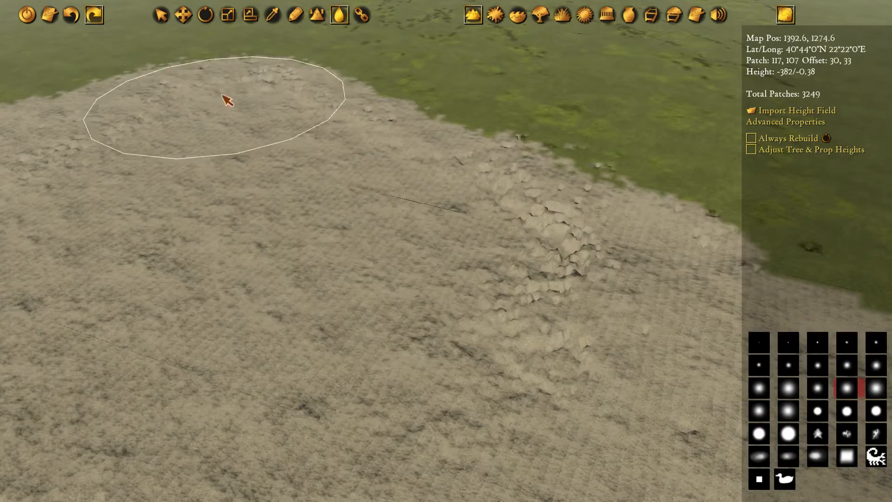
pyautogui.press('s')
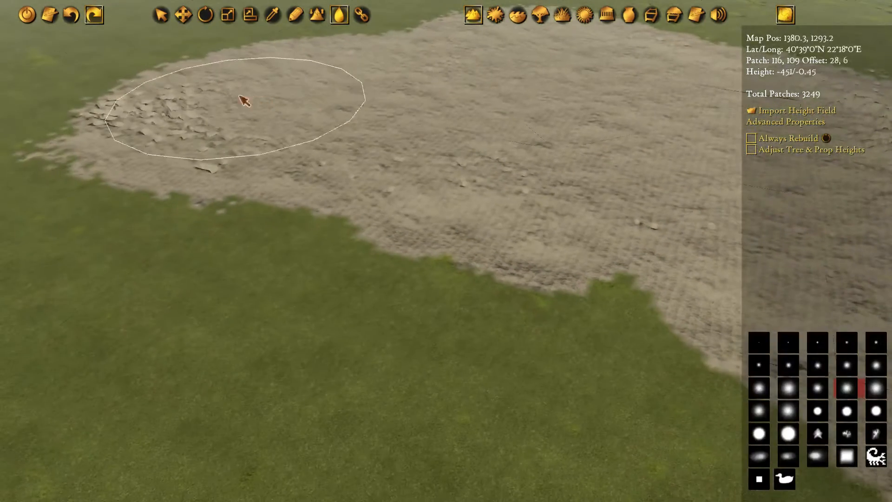
# Smooth the rough ground along the bay's southern shore and its northeastern edge
pyautogui.press('d')
pyautogui.press('s')
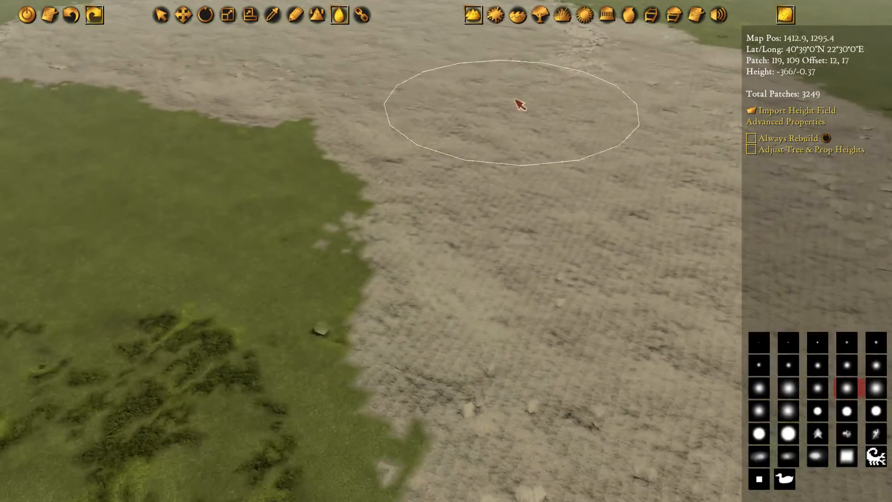
pyautogui.press('w')
pyautogui.press('d')
pyautogui.press('s')
pyautogui.press('d')
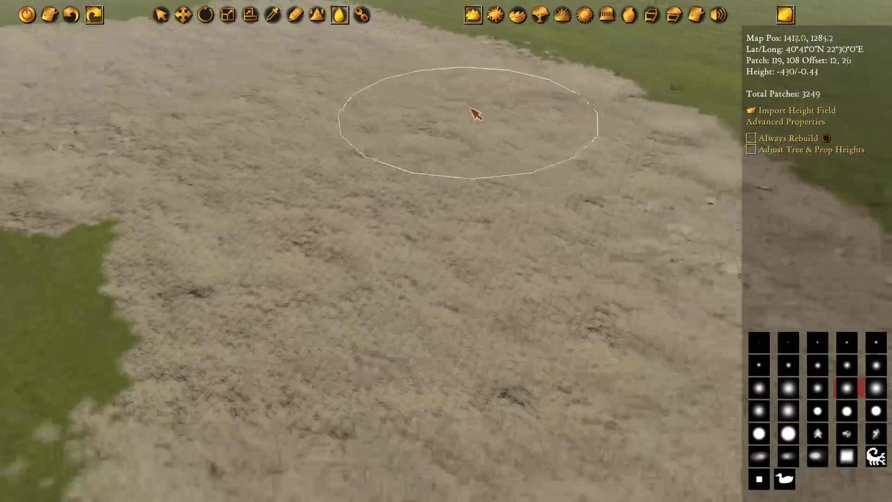
pyautogui.press('s')
pyautogui.press('d')
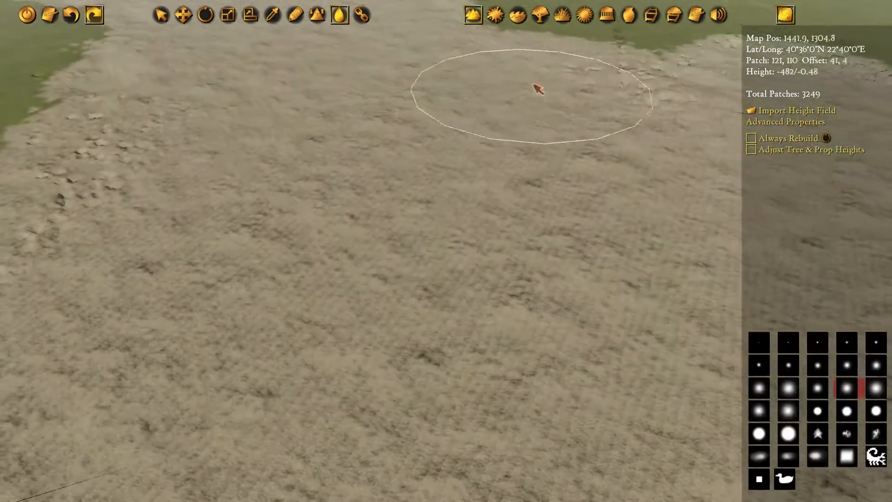
# Smooth the jagged cliffs along the gulf's northern coast east of the bay
pyautogui.press('d')
pyautogui.press('w')
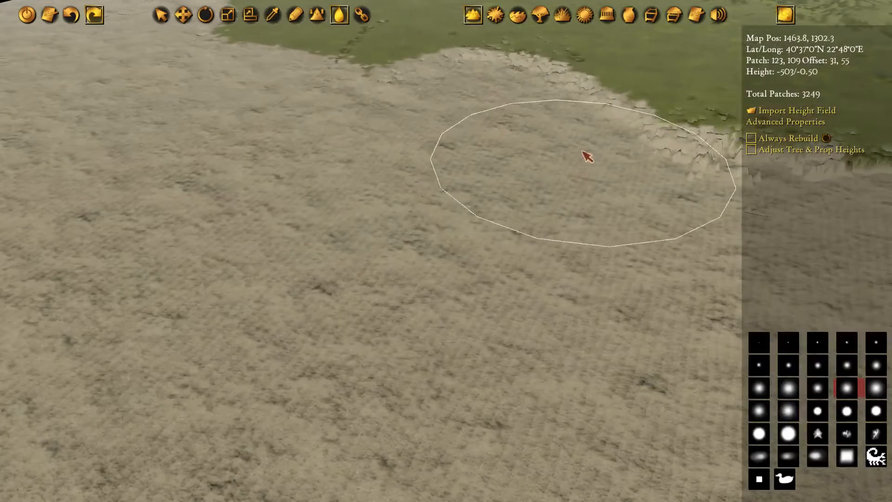
pyautogui.press('d')
pyautogui.press('w')
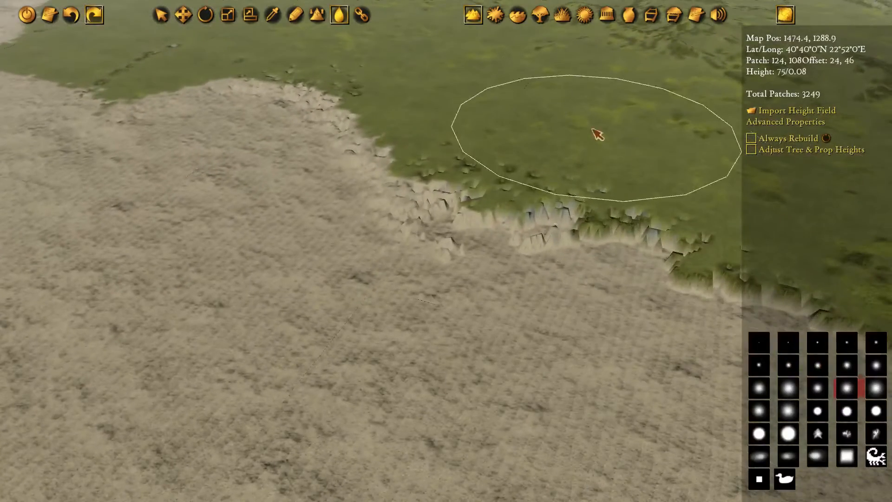
pyautogui.press('d')
pyautogui.press('s')
pyautogui.moveTo(292, 94)
pyautogui.mouseDown()
pyautogui.moveTo(480, 158)
pyautogui.moveTo(512, 184)
pyautogui.mouseUp()
# Smooth the uneven slopes on the gulf's western shore and check the resulting coastline from a distance
pyautogui.press('a')
pyautogui.press('s')
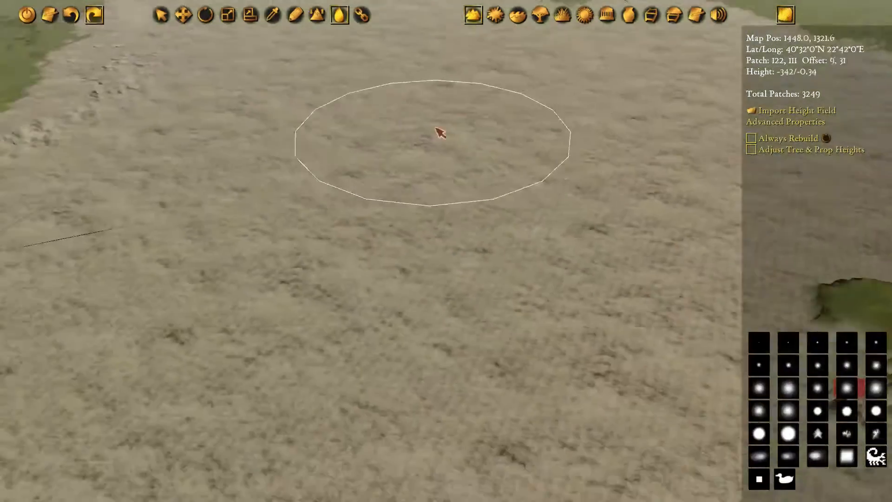
pyautogui.press('w')
pyautogui.press('w')
pyautogui.press('a')
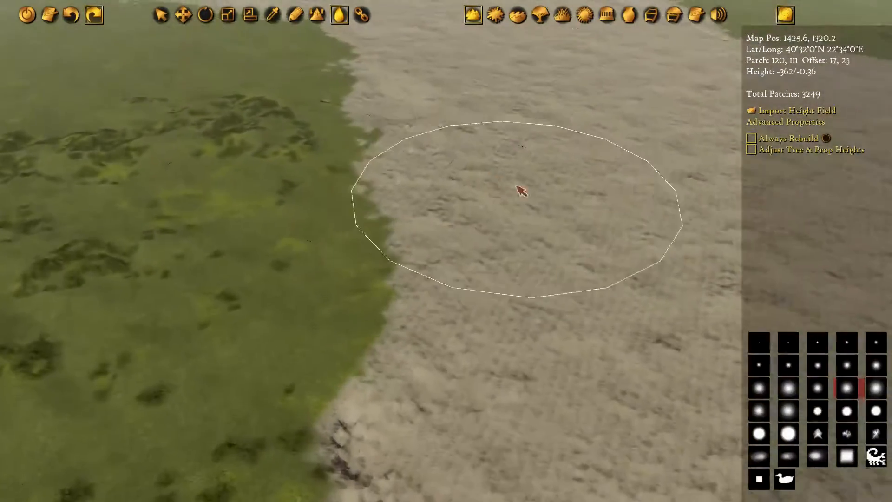
pyautogui.scroll(-6, 528, 203)
# Smooth the remaining rough ground at the bay's western end and along its southern edge
pyautogui.press('w')
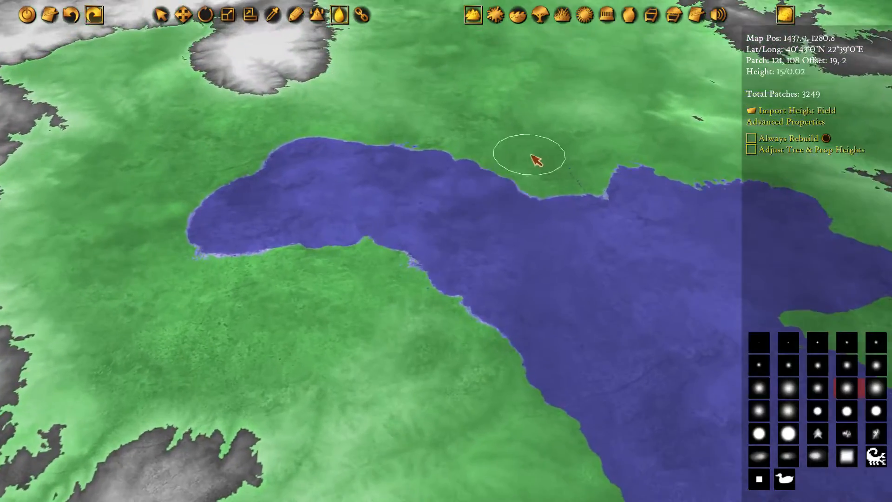
pyautogui.scroll(6, 498, 267)
pyautogui.press('w')
pyautogui.press('a')
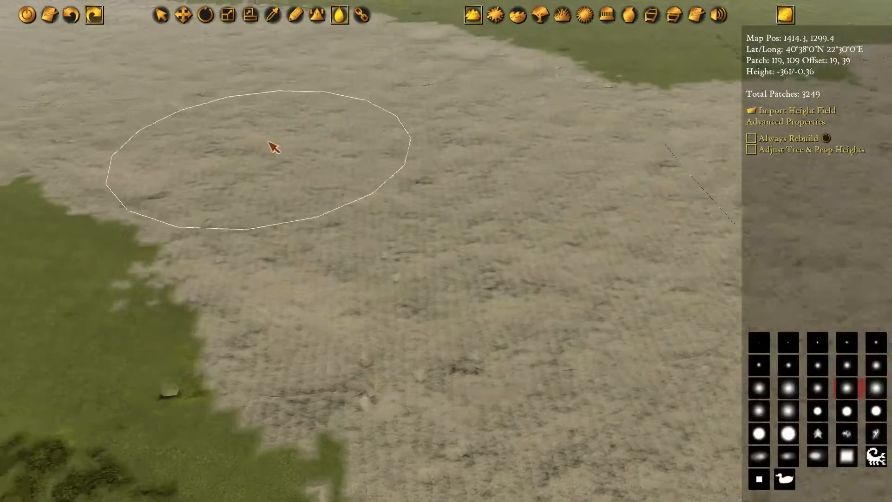
pyautogui.press('w')
pyautogui.press('a')
pyautogui.press('a')
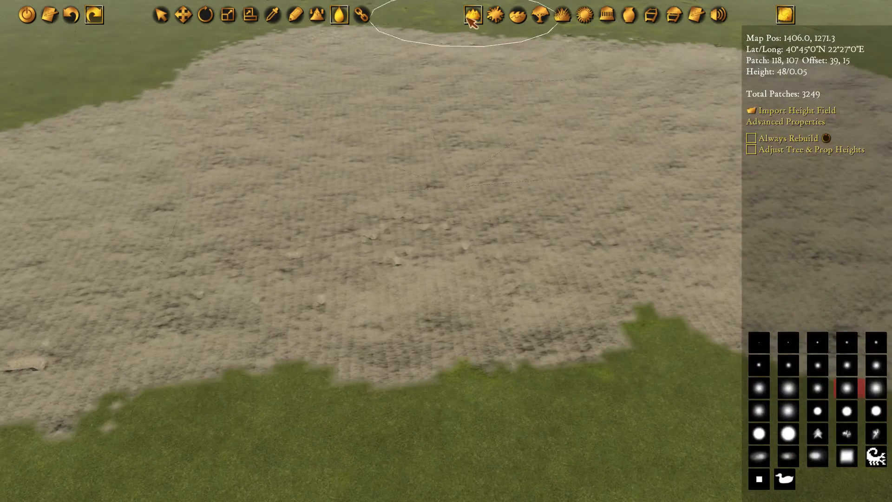
# Switch to water editing and get the draw tool ready over the bay with Ocean water snapped to sea level
pyautogui.click(519, 17)
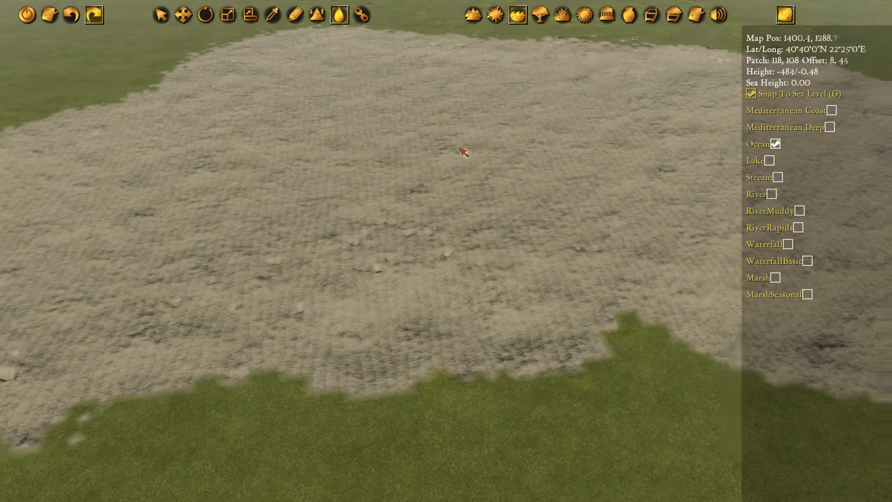
pyautogui.scroll(-3, 411, 225)
pyautogui.scroll(2, 462, 172)
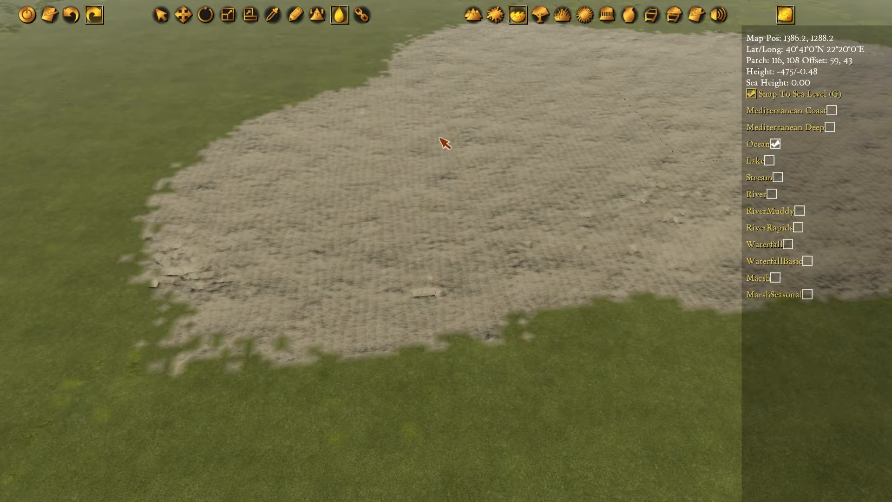
pyautogui.moveTo(539, 181); pyautogui.dragTo(514, 179, button='middle')
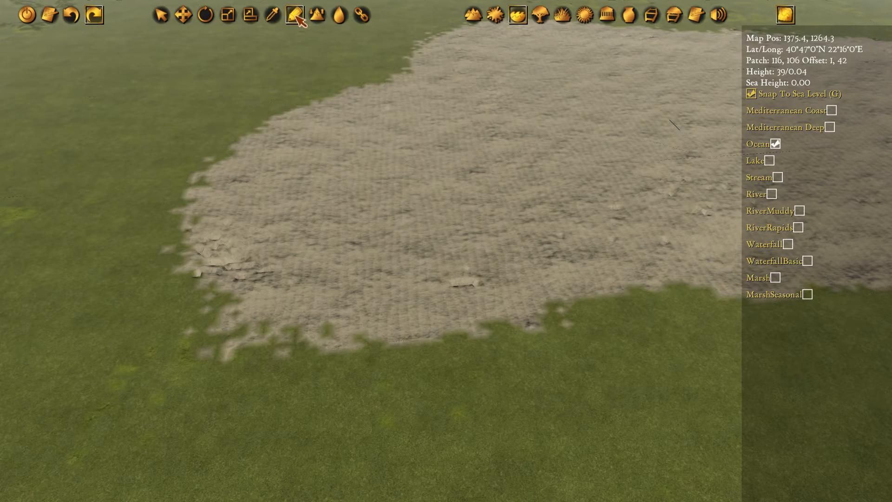
pyautogui.scroll(-2, 322, 211)
pyautogui.moveTo(375, 190); pyautogui.dragTo(382, 209, button='middle')
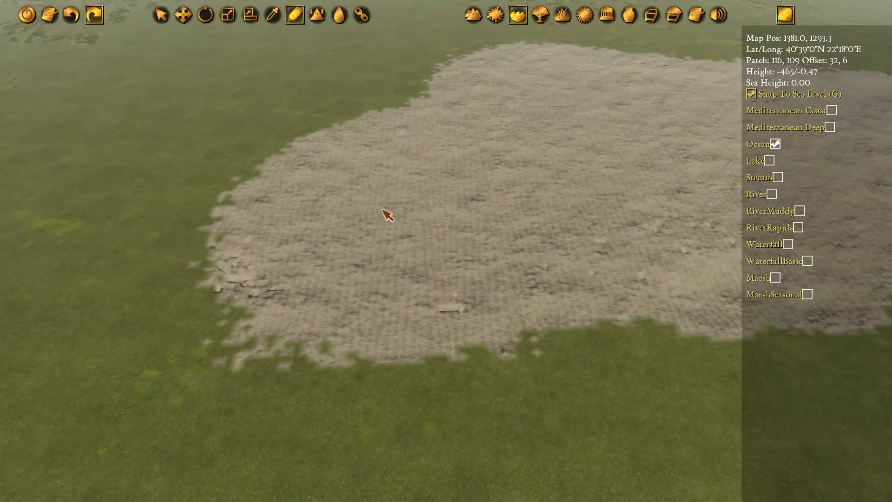
pyautogui.press('s')
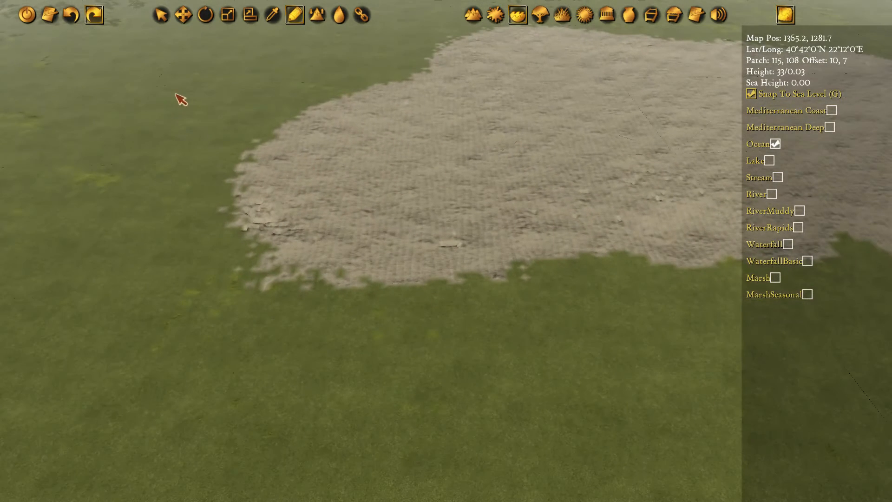
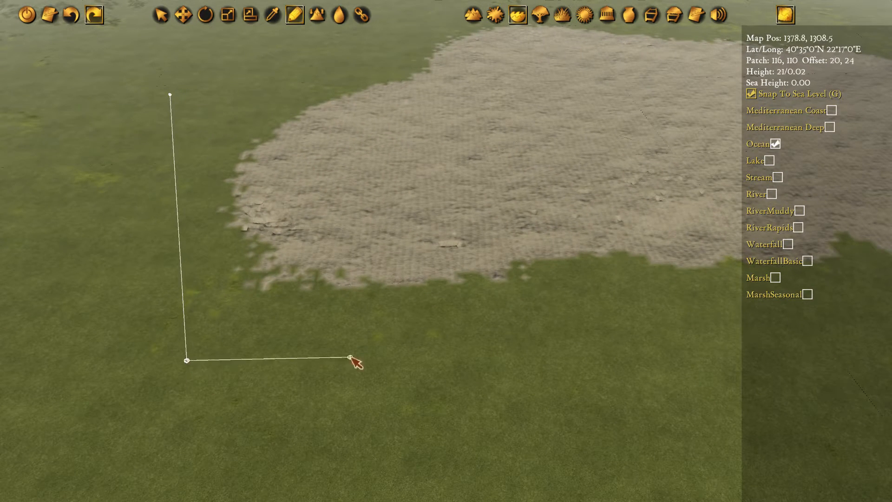
# Place the remaining corners of the ocean water polygon around the bay's western end and close the shape
pyautogui.press('w')
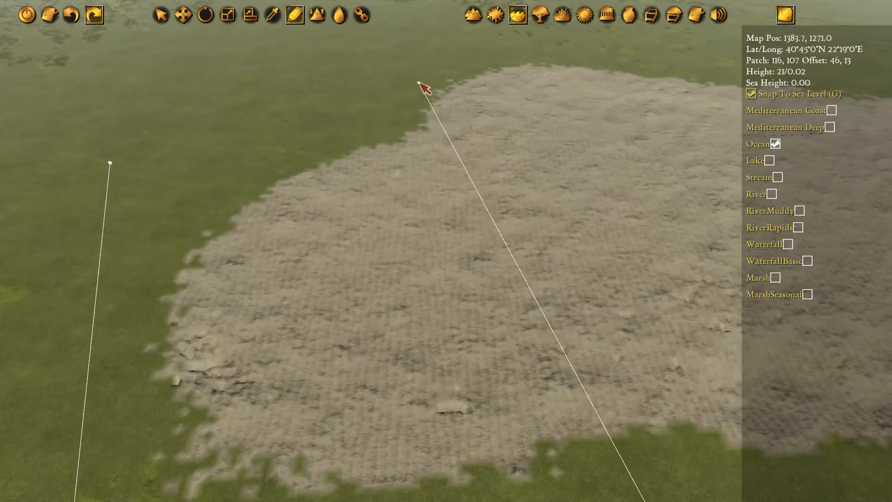
pyautogui.click(422, 81)
pyautogui.doubleClick(107, 161)
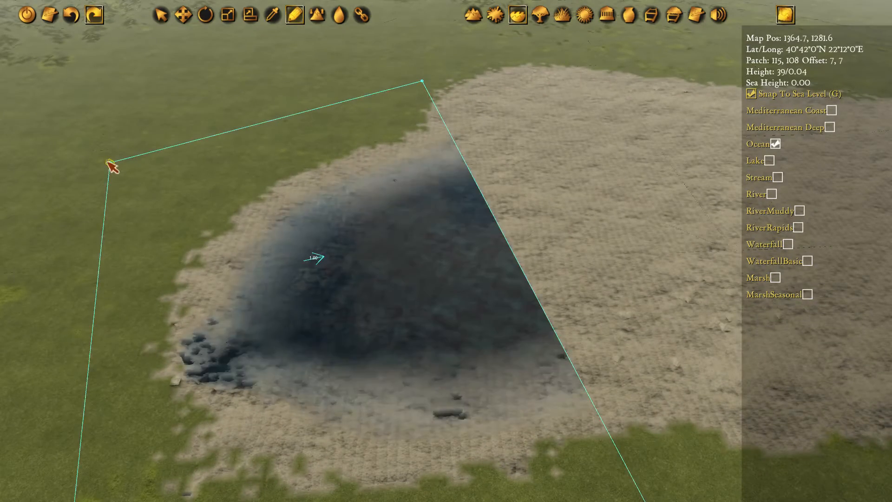
# Use the Move tool on the water polygon's corner points and shift the north-western one slightly south-east
pyautogui.press('s')
pyautogui.scroll(-2, 436, 177)
pyautogui.moveTo(436, 177); pyautogui.dragTo(372, 201, button='middle')
pyautogui.scroll(2, 372, 200)
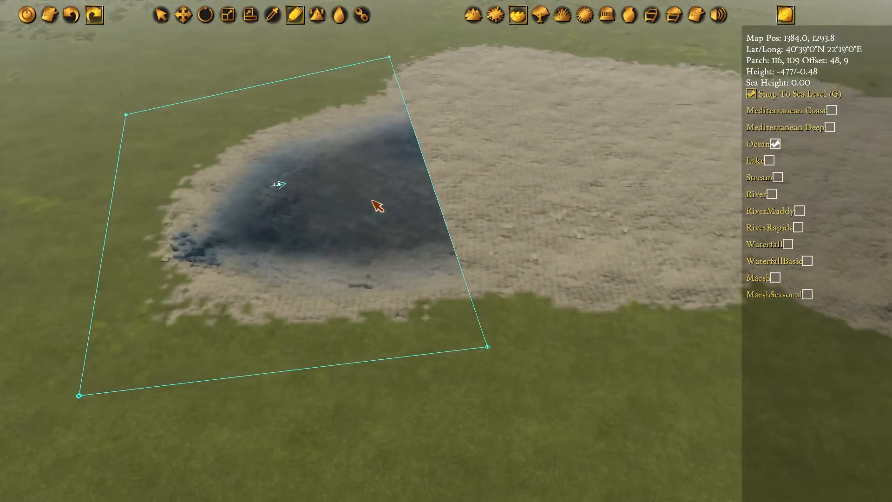
pyautogui.press('a')
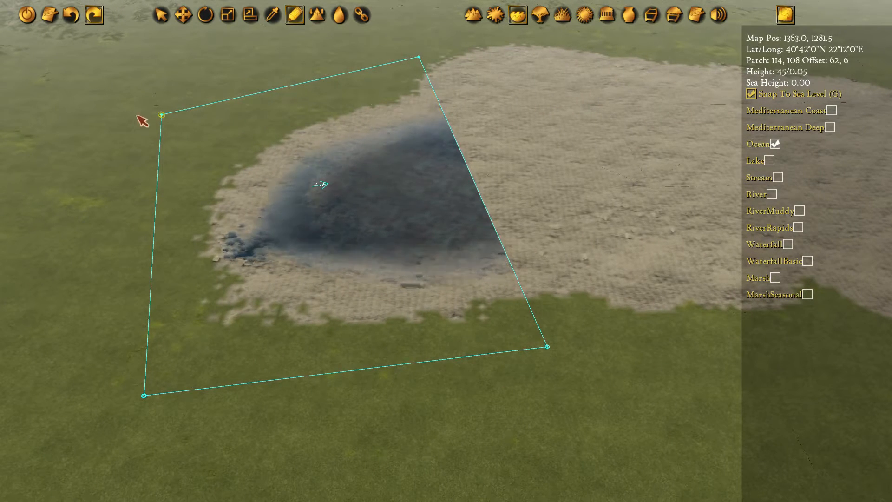
pyautogui.click(548, 346)
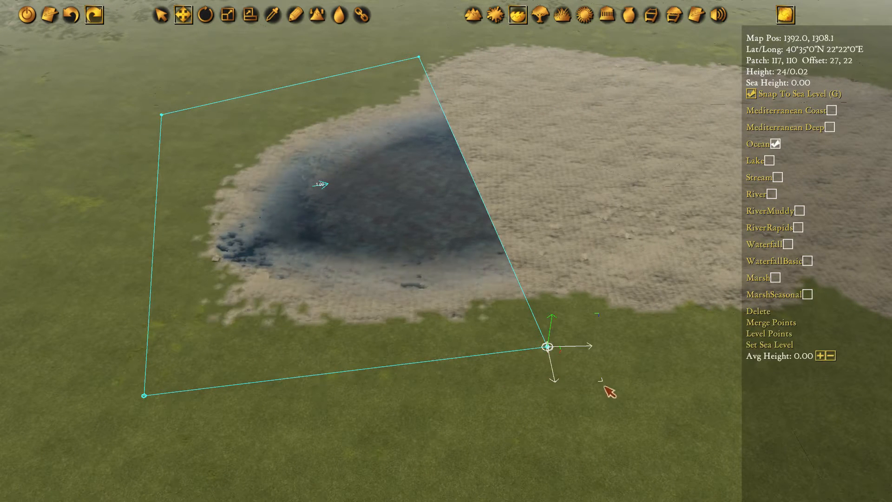
pyautogui.moveTo(367, 417); pyautogui.dragTo(444, 398, button='middle')
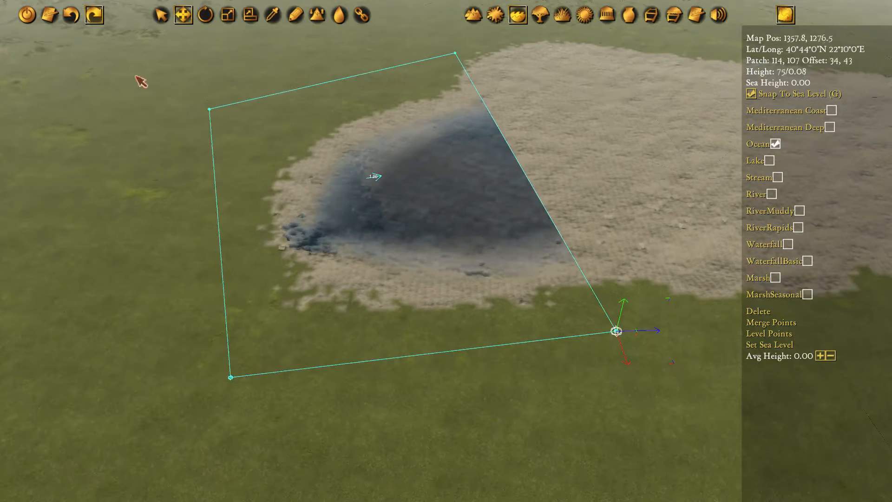
pyautogui.click(162, 17)
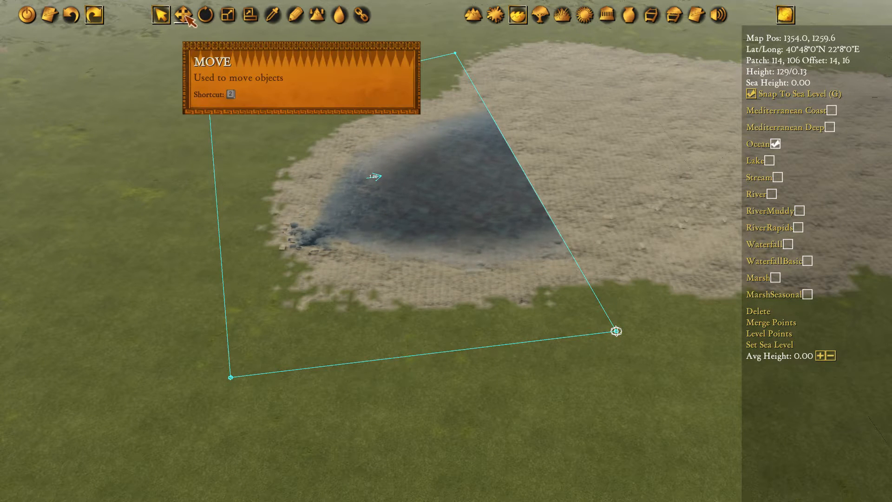
pyautogui.click(185, 16)
pyautogui.click(208, 110)
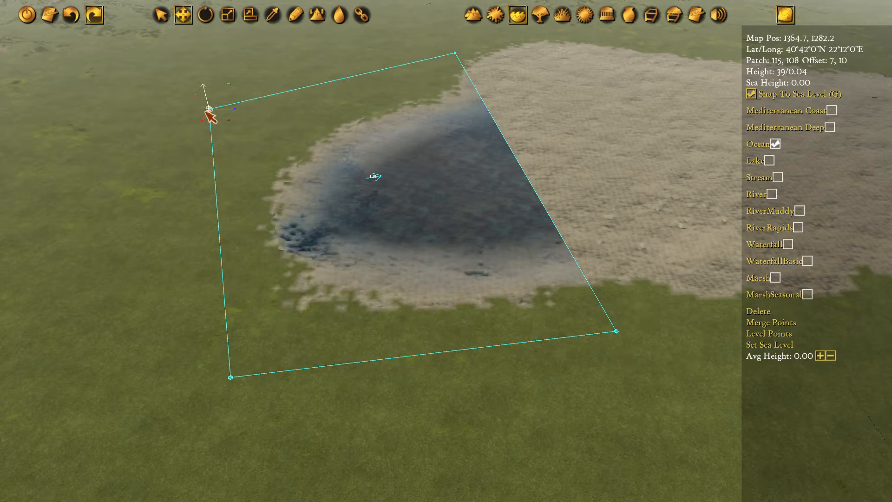
pyautogui.scroll(5, 191, 115)
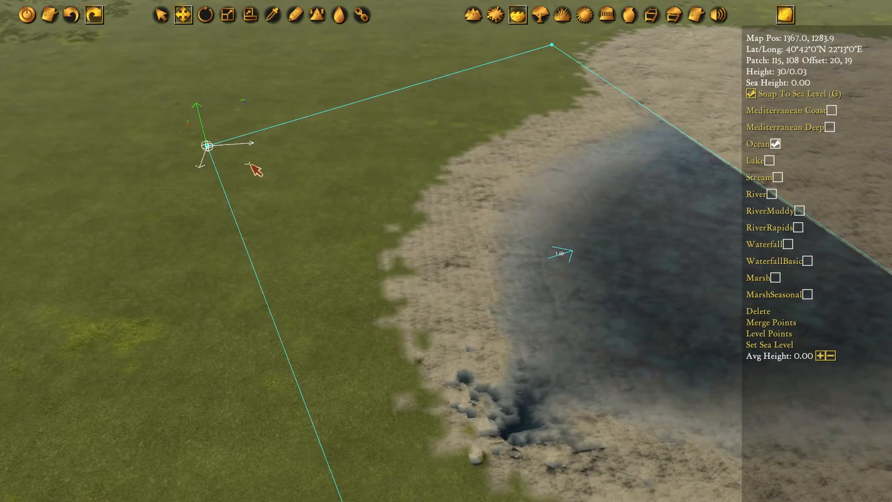
pyautogui.moveTo(253, 171); pyautogui.dragTo(265, 179)
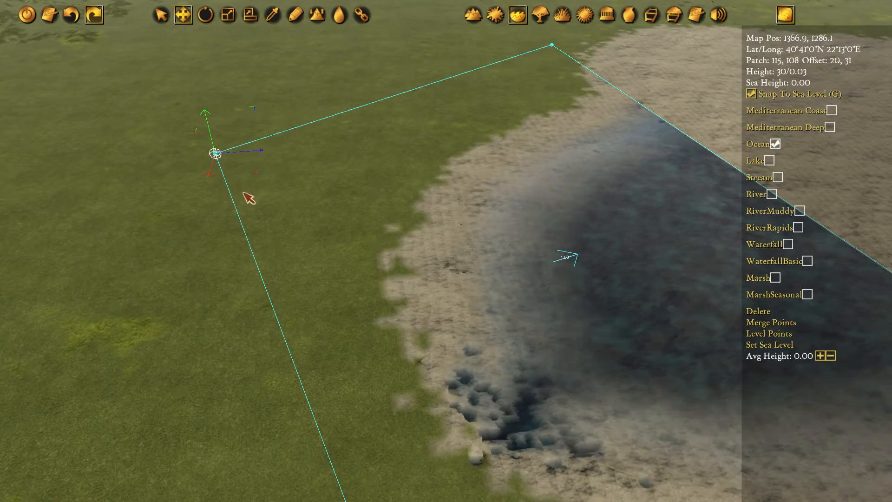
pyautogui.moveTo(263, 180)
pyautogui.mouseDown()
pyautogui.moveTo(299, 155)
pyautogui.moveTo(314, 215)
pyautogui.moveTo(348, 183)
pyautogui.moveTo(252, 234)
pyautogui.moveTo(454, 163)
pyautogui.moveTo(243, 163)
pyautogui.moveTo(247, 229)
pyautogui.mouseUp()
# Select both western corner points of the water polygon together and shift them slightly
pyautogui.press('s')
pyautogui.press('d')
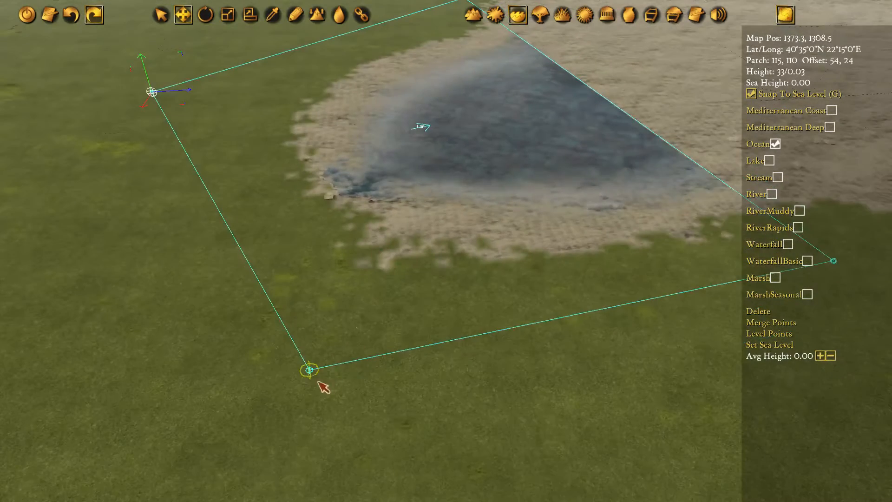
pyautogui.click(397, 424)
pyautogui.scroll(-3, 447, 419)
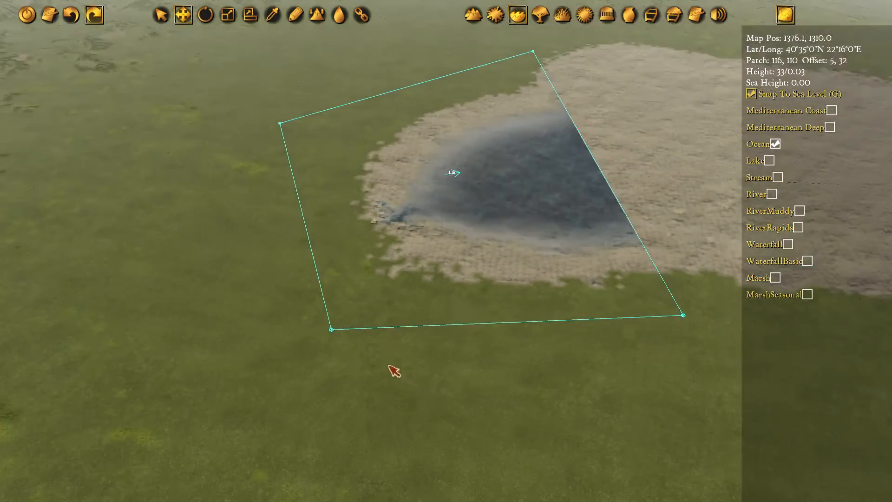
pyautogui.moveTo(424, 399); pyautogui.dragTo(240, 95)
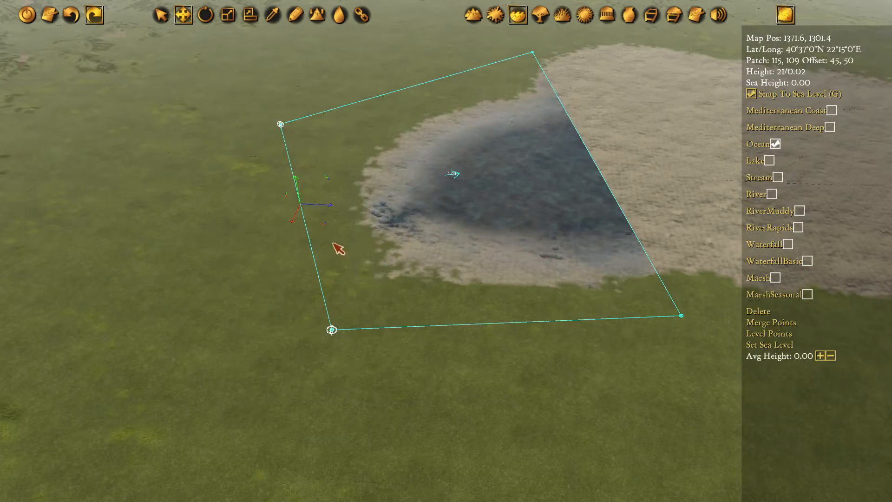
pyautogui.moveTo(326, 228)
pyautogui.mouseDown()
pyautogui.moveTo(333, 273)
pyautogui.moveTo(295, 235)
pyautogui.moveTo(347, 224)
pyautogui.moveTo(336, 222)
pyautogui.mouseUp()
# Start an adjoining ocean polygon at the first one's north-eastern corner and place its next point on the grassy northern shore
pyautogui.moveTo(590, 365); pyautogui.dragTo(344, 355, button='middle')
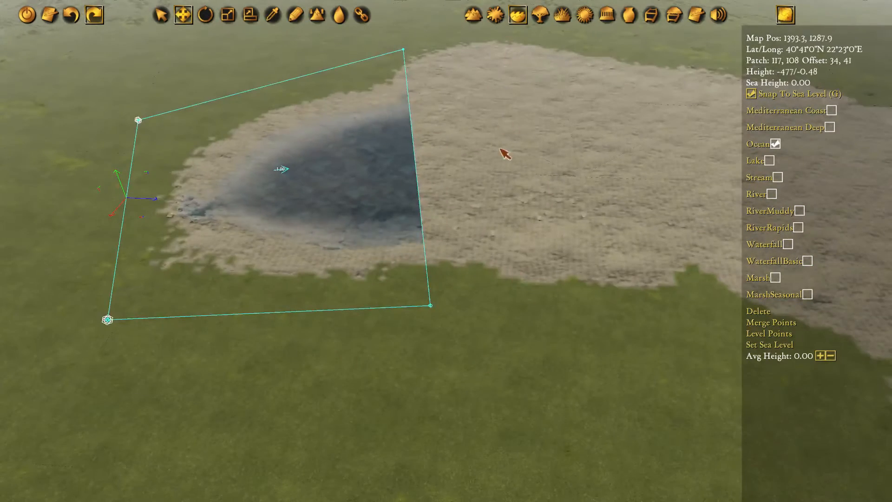
pyautogui.moveTo(500, 149); pyautogui.dragTo(533, 84, button='middle')
pyautogui.moveTo(402, 188); pyautogui.dragTo(405, 146, button='middle')
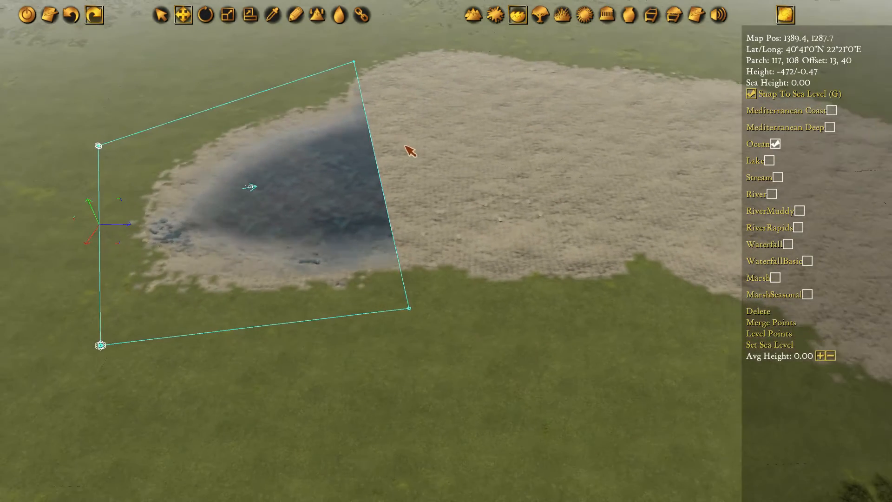
pyautogui.press('d')
pyautogui.moveTo(509, 135); pyautogui.dragTo(442, 160, button='middle')
pyautogui.scroll(2, 400, 116)
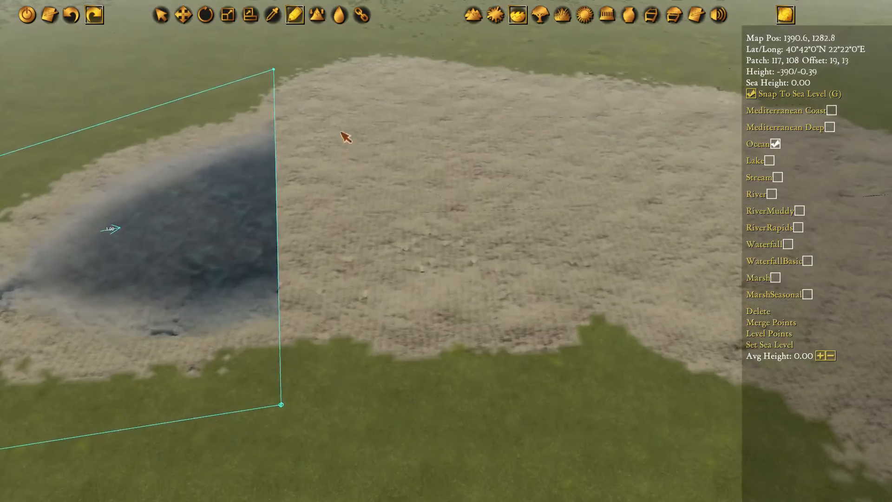
pyautogui.press('w')
pyautogui.press('a')
pyautogui.click(316, 104)
pyautogui.press('w')
pyautogui.press('d')
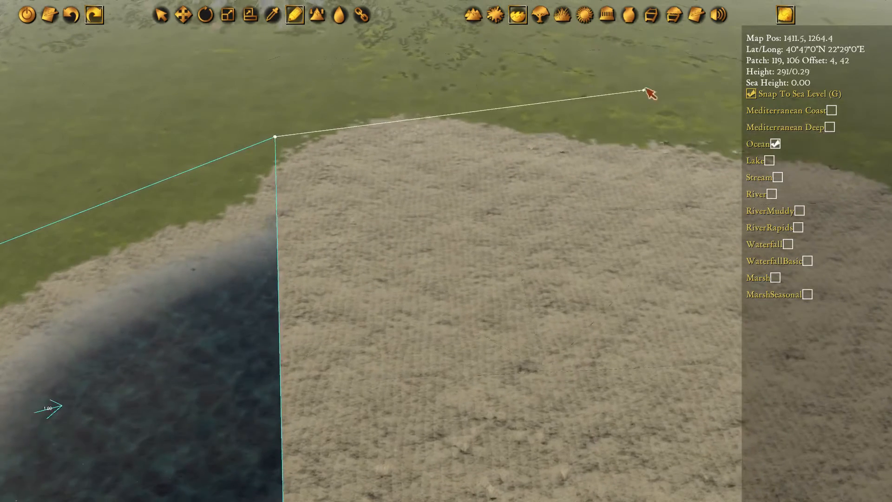
pyautogui.click(665, 85)
# Run the second ocean polygon south across the bay onto the southern grass and close it along the first polygon's eastern edge
pyautogui.press('s')
pyautogui.press('d')
pyautogui.press('w')
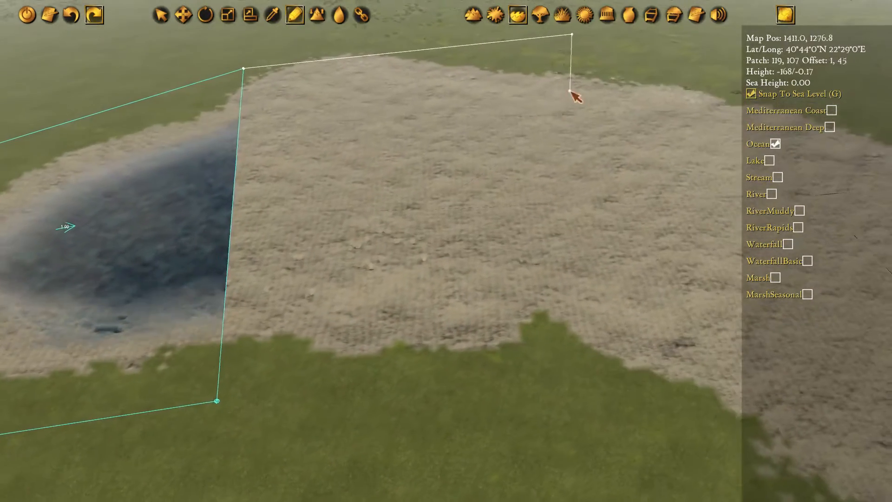
pyautogui.click(544, 159)
pyautogui.press('w')
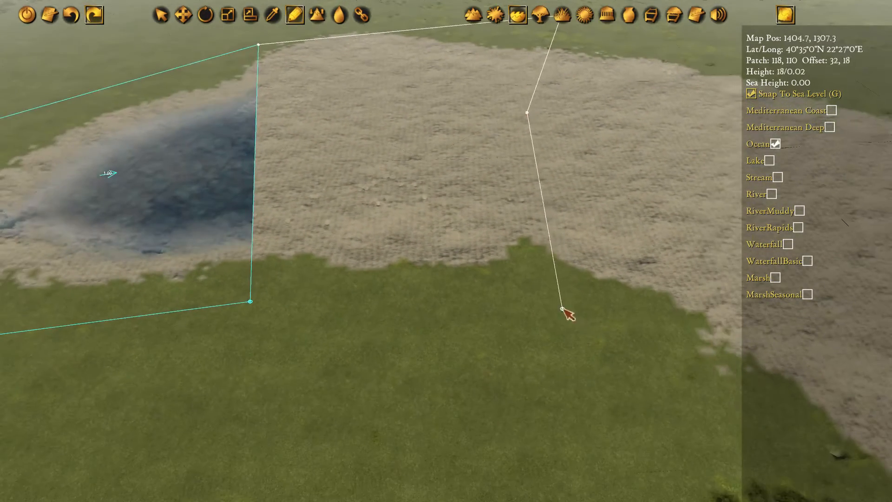
pyautogui.press('w')
pyautogui.press('a')
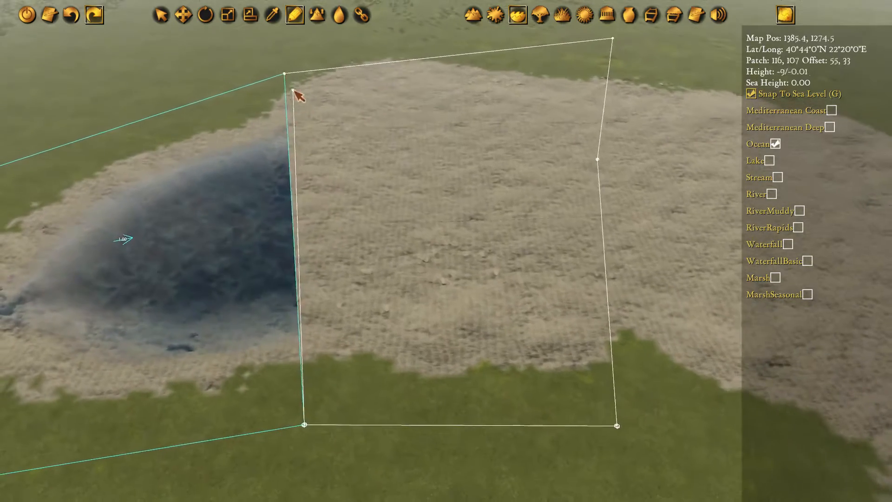
pyautogui.click(286, 76)
# Move the second water polygon's middle eastern point farther east into the bay
pyautogui.press('m')
pyautogui.click(603, 163)
pyautogui.press('d')
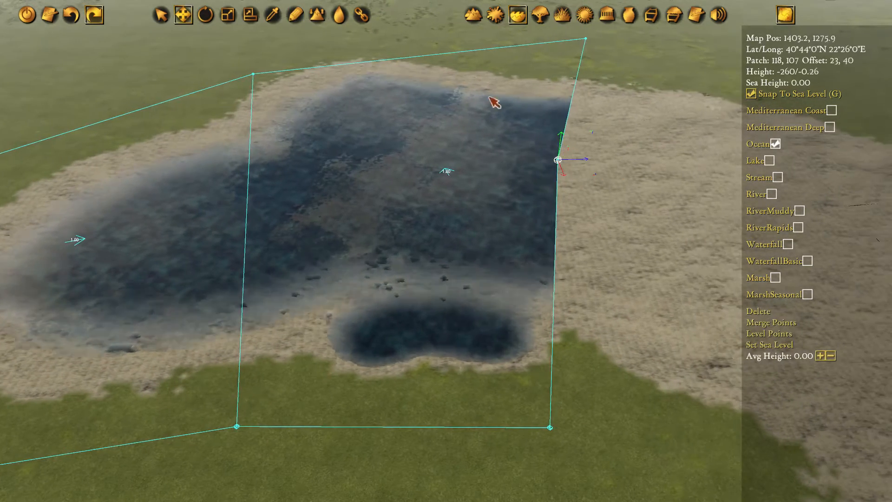
pyautogui.press('d')
pyautogui.moveTo(584, 179); pyautogui.dragTo(701, 186)
# Shift the southern corner shared by the two water polygons westward
pyautogui.press('s')
pyautogui.press('a')
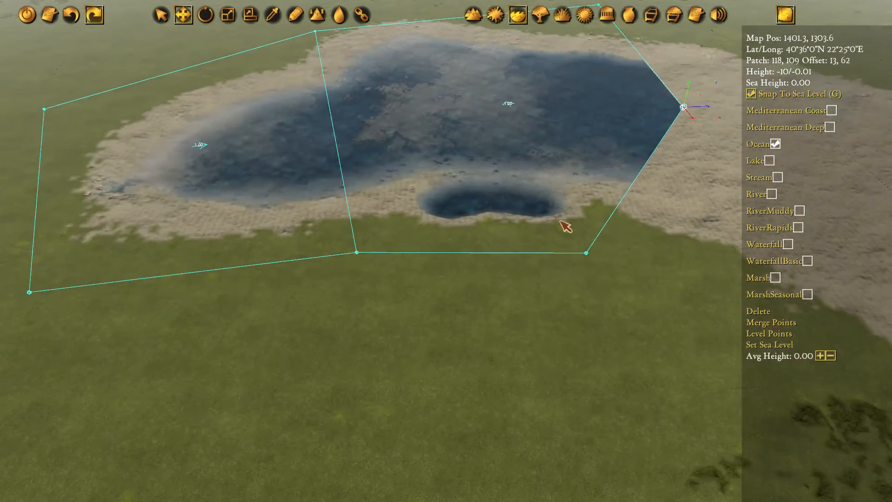
pyautogui.click(353, 254)
pyautogui.moveTo(392, 278); pyautogui.dragTo(360, 281)
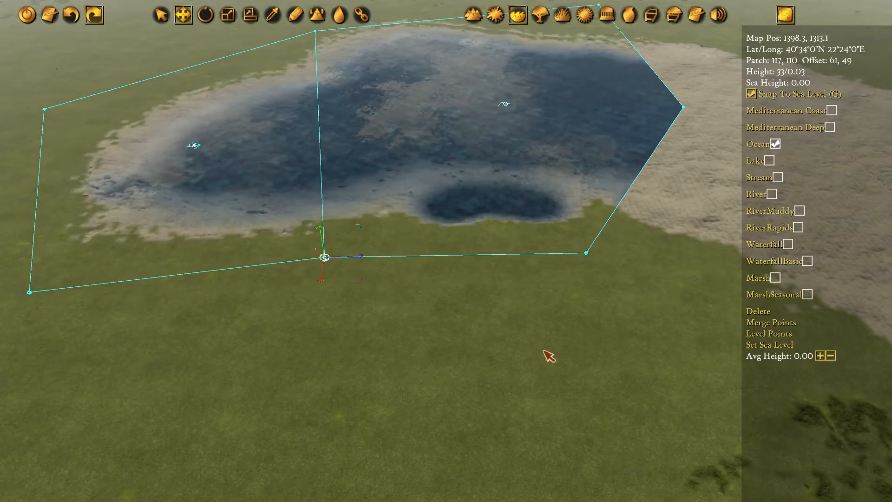
# Shift the second polygon's south-eastern corner slightly south and adjust the northern corner shared by both polygons
pyautogui.press('d')
pyautogui.press('w')
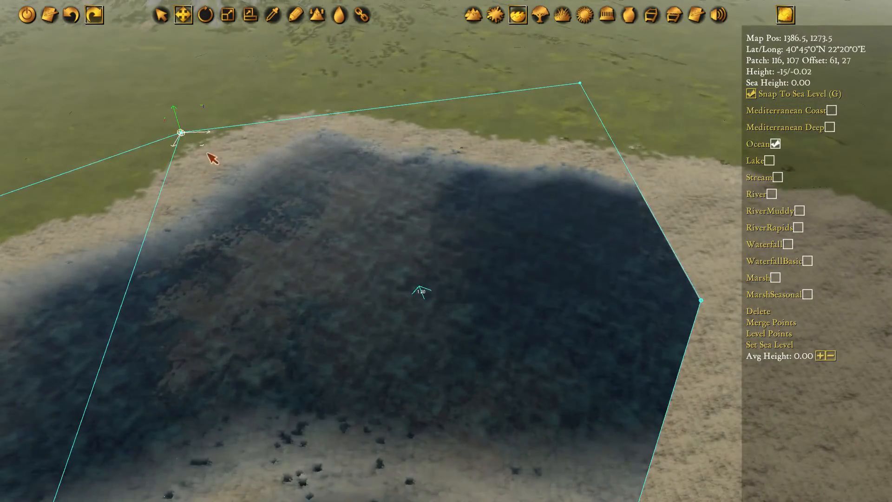
pyautogui.moveTo(207, 153); pyautogui.dragTo(182, 101)
# Draw a third ocean polygon over the gulf's south-western shore, joined to the second polygon's lower eastern edge
pyautogui.press('s')
pyautogui.press('d')
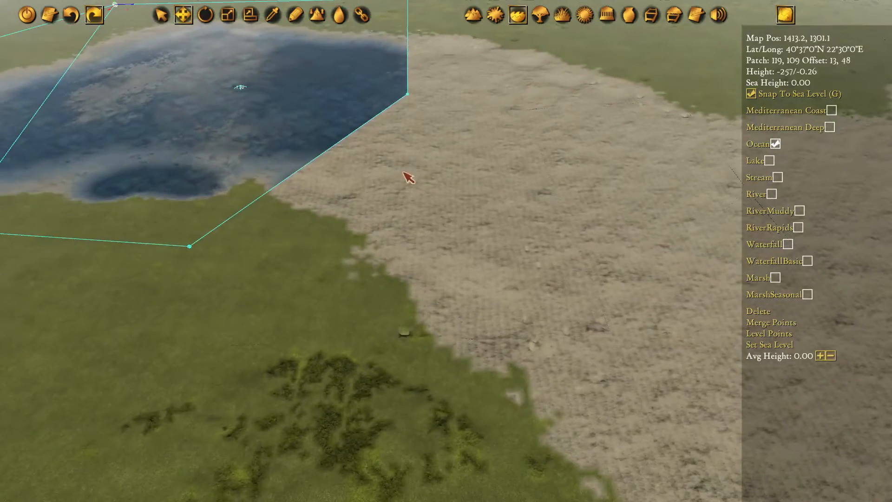
pyautogui.click(293, 14)
pyautogui.click(408, 94)
pyautogui.press('s')
pyautogui.press('d')
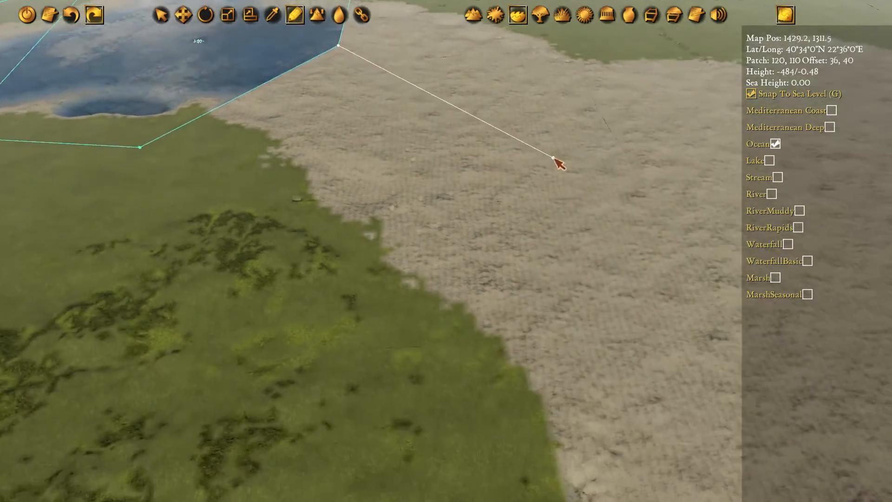
pyautogui.press('s')
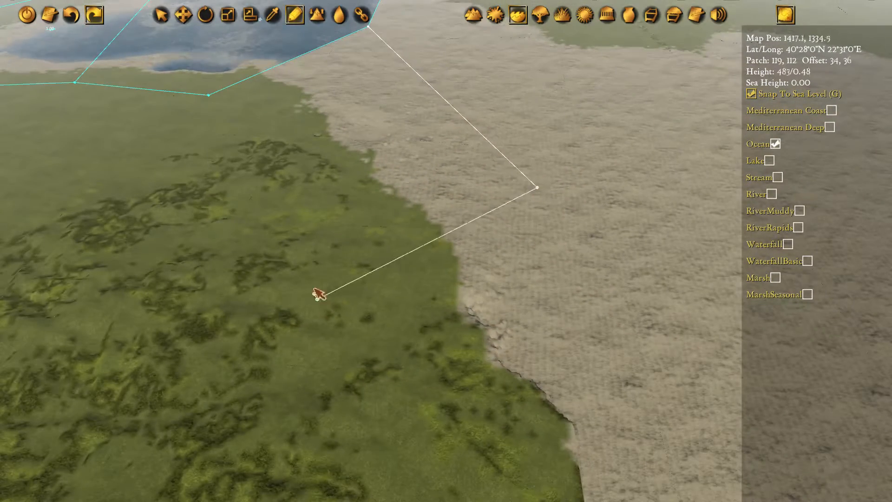
pyautogui.click(318, 294)
pyautogui.press('w')
pyautogui.click(244, 154)
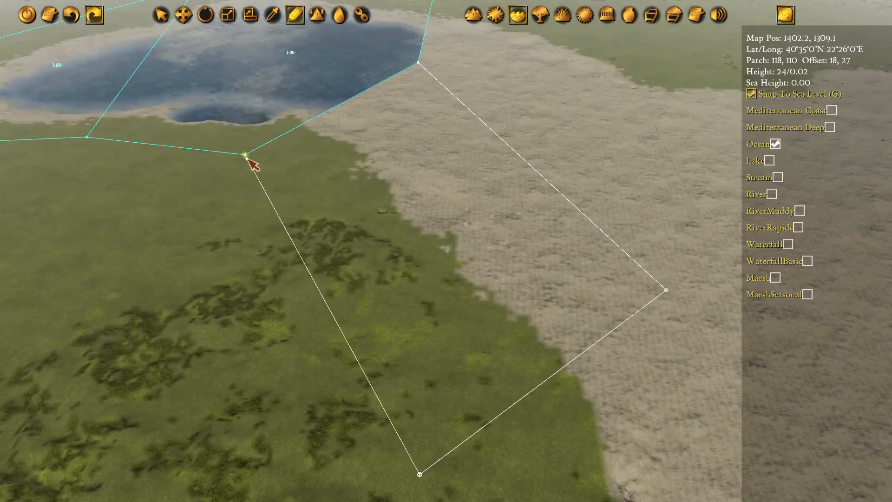
pyautogui.click(418, 62)
pyautogui.click(418, 64)
# Draw a fourth ocean polygon along the gulf's northern shore, sharing the second polygon's upper eastern edge
pyautogui.press('d')
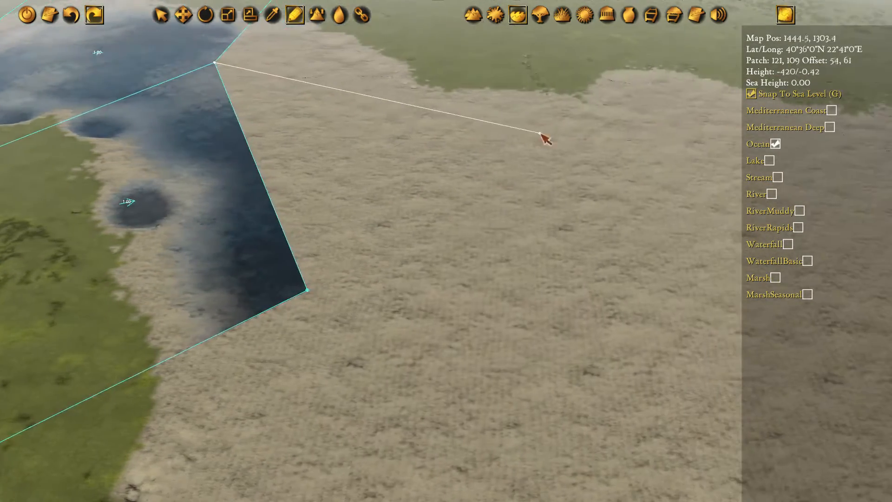
pyautogui.click(548, 139)
pyautogui.press('w')
pyautogui.click(620, 134)
pyautogui.press('w')
pyautogui.press('a')
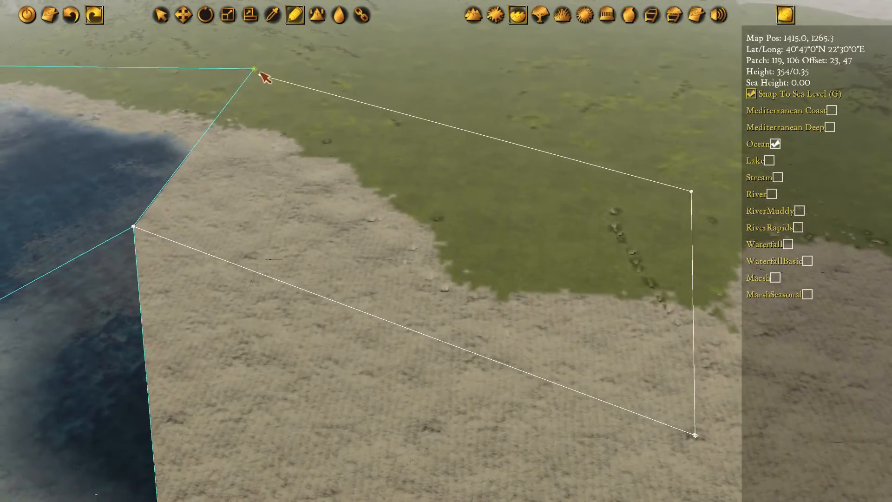
pyautogui.click(256, 70)
pyautogui.click(133, 227)
# Draw a fifth ocean polygon farther east along the northern coast, attached to the fourth polygon's eastern edge
pyautogui.press('d')
pyautogui.press('s')
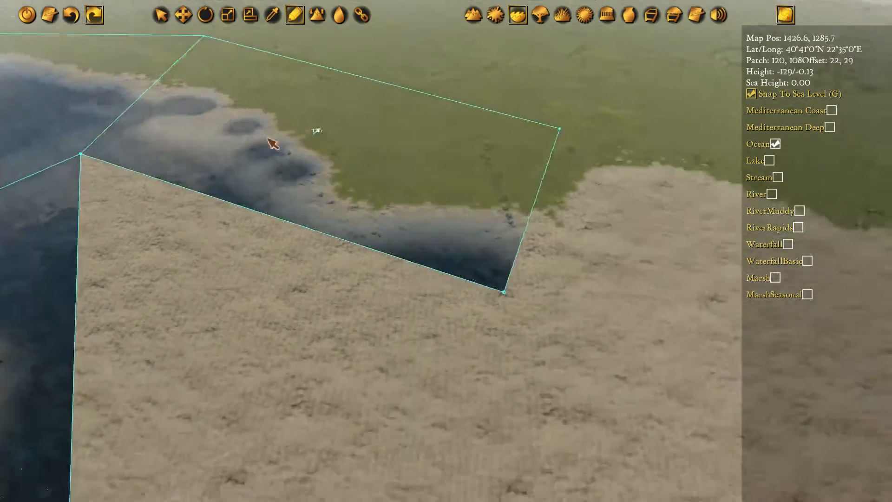
pyautogui.click(310, 172)
pyautogui.press('d')
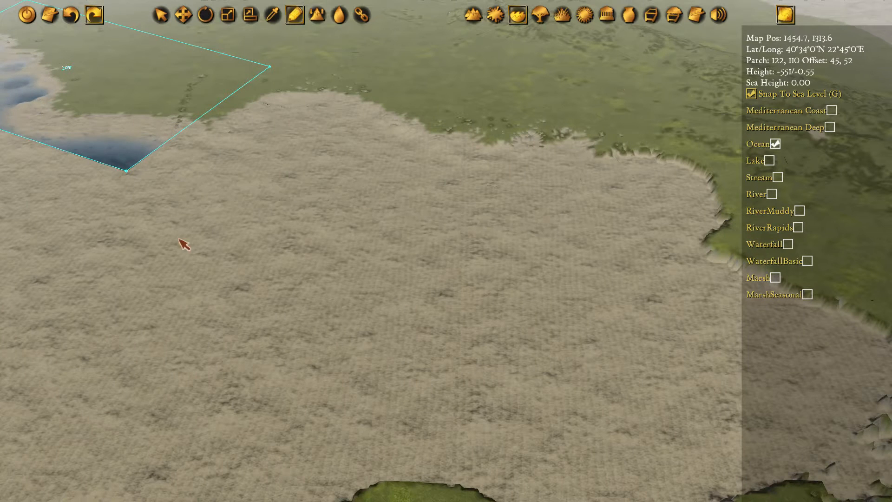
pyautogui.click(520, 241)
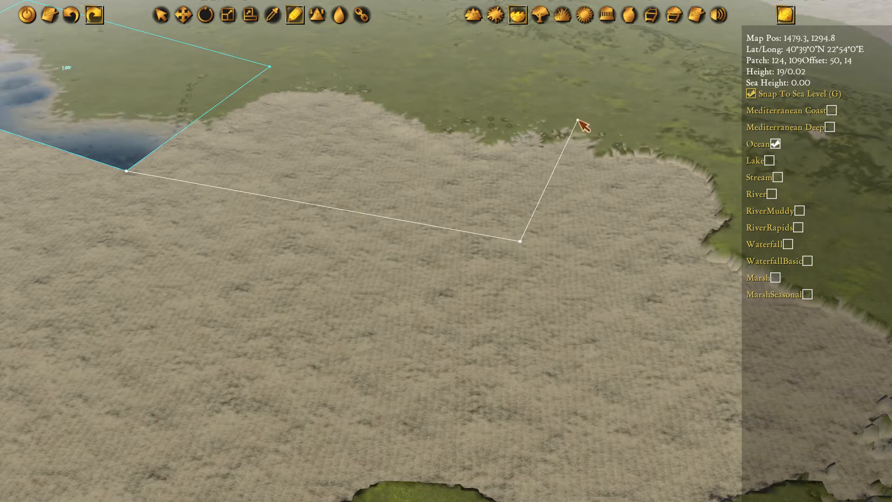
pyautogui.click(127, 170)
# Draw a sixth ocean polygon over the gulf's north-eastern end, sharing the fifth polygon's eastern edge
pyautogui.press('d')
pyautogui.press('s')
pyautogui.press('d')
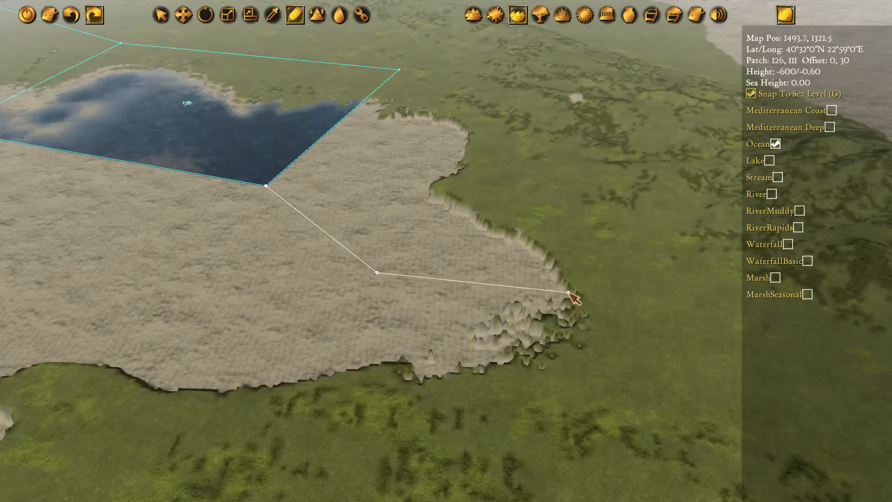
pyautogui.click(685, 318)
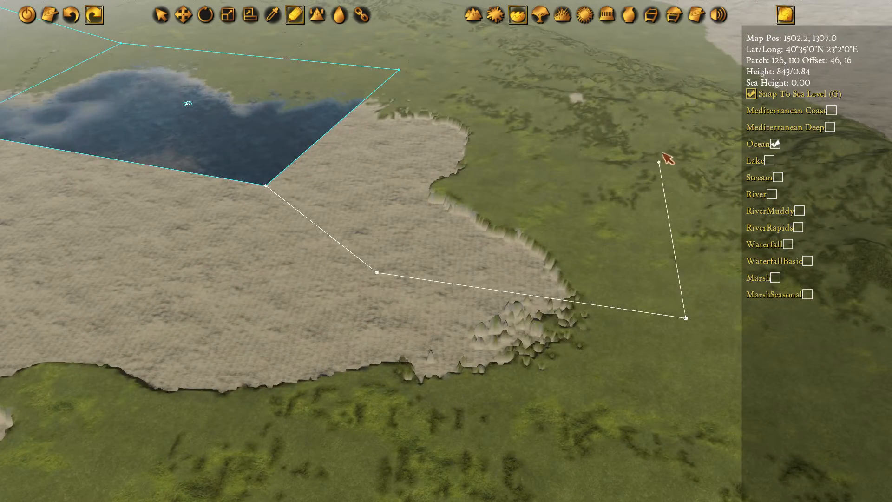
pyautogui.click(270, 186)
# Draw a seventh ocean polygon over the gulf's south-eastern shore, sharing the sixth polygon's southern edge
pyautogui.click(376, 272)
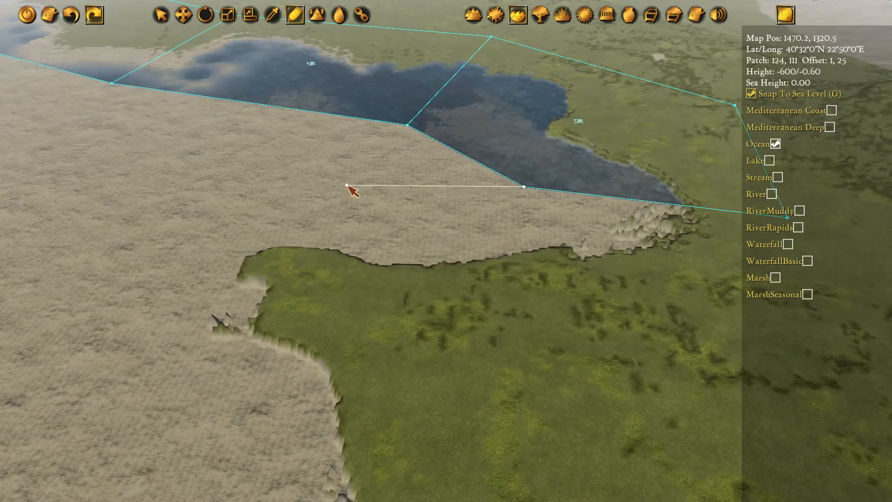
pyautogui.click(403, 218)
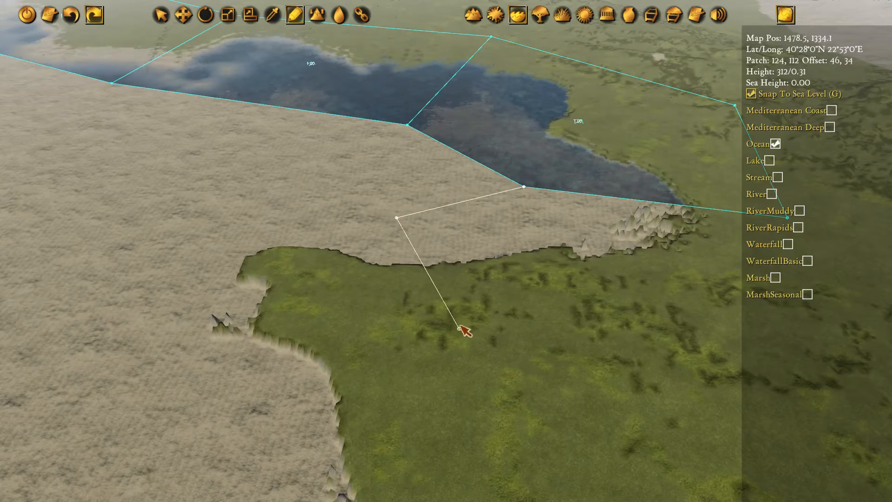
pyautogui.click(439, 324)
pyautogui.click(509, 289)
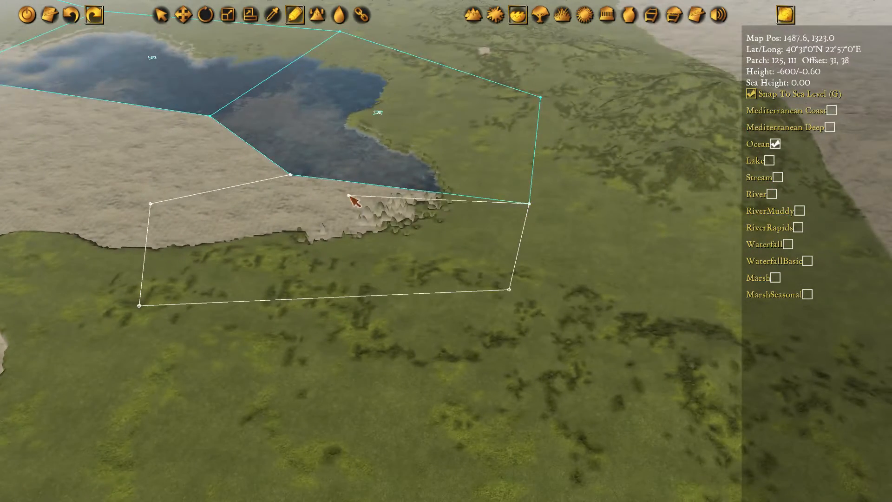
pyautogui.click(291, 174)
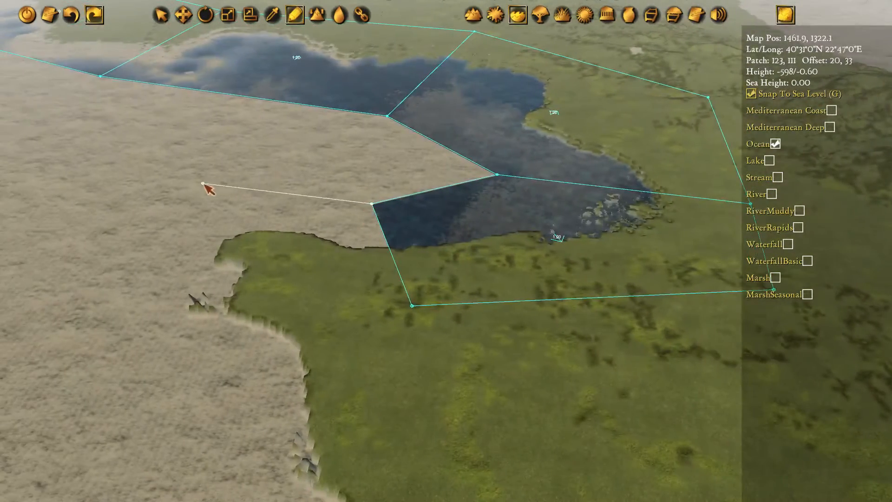
# Draw an eighth ocean polygon westward along the cape's northern shore, attached to the seventh polygon's western edge
pyautogui.click(173, 192)
pyautogui.click(290, 306)
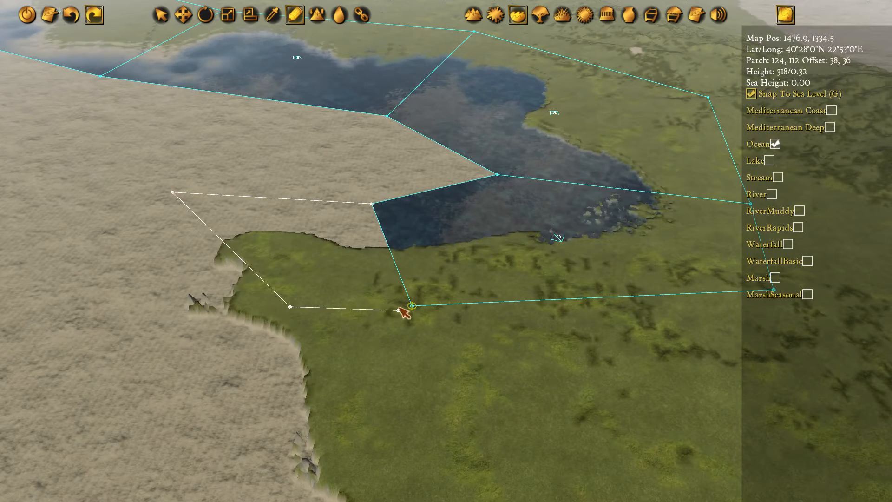
pyautogui.click(378, 212)
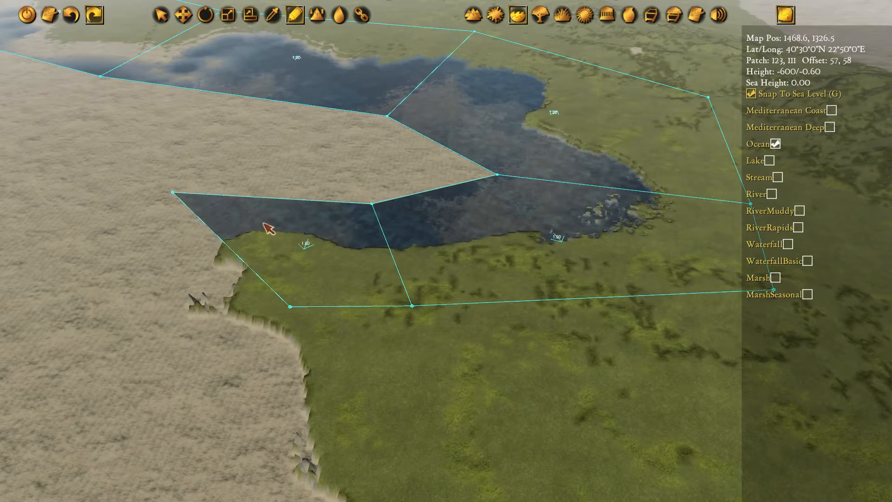
# Draw a ninth ocean polygon around the cape's western shore, joined to the eighth polygon's south-western edge
pyautogui.click(173, 193)
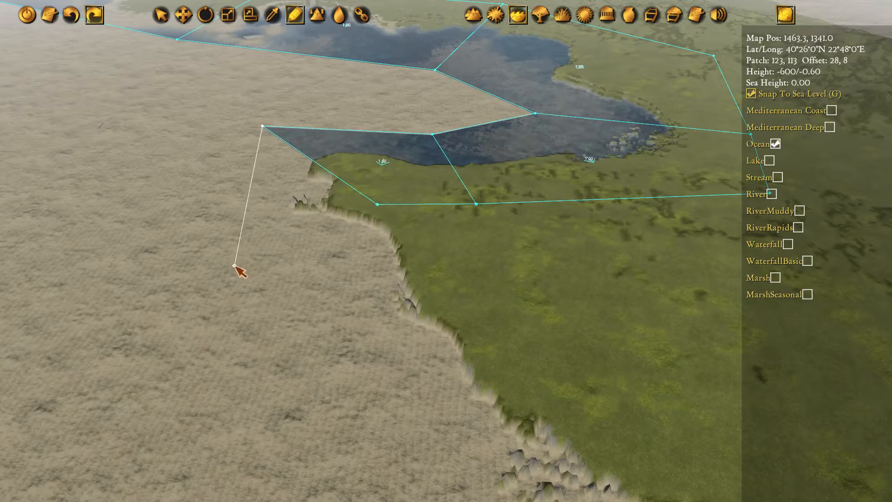
pyautogui.click(263, 301)
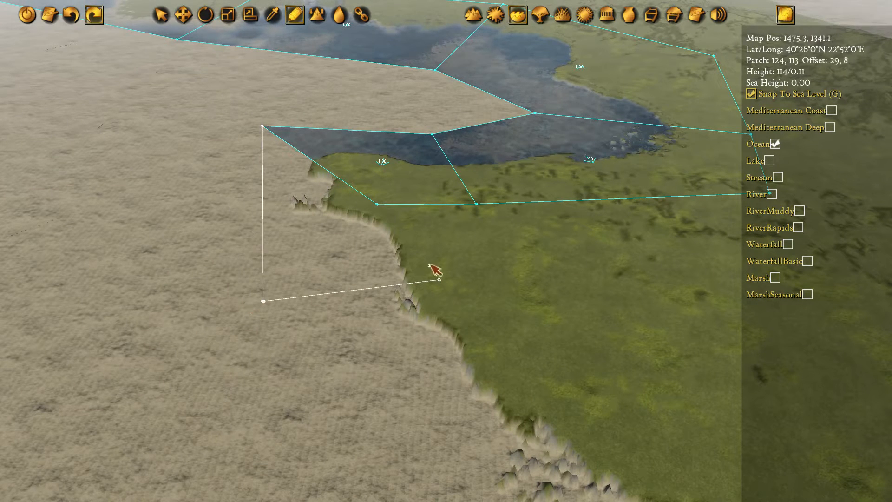
pyautogui.click(263, 126)
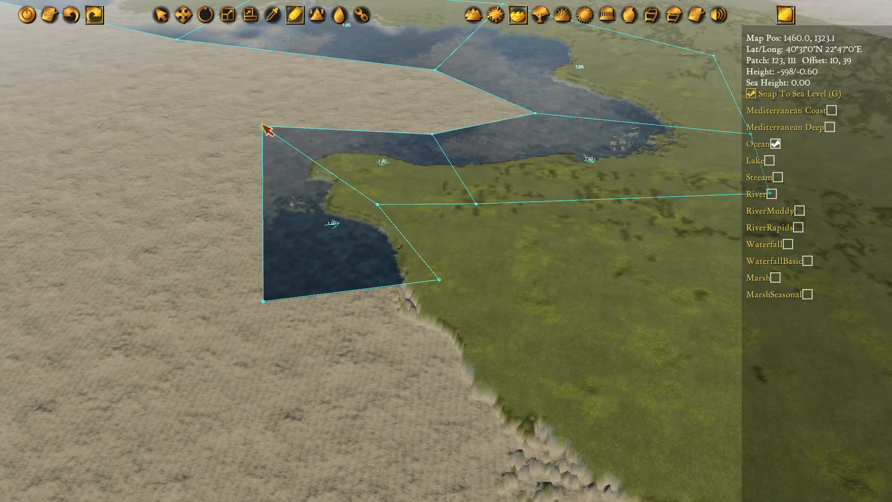
# Move the two inland polygon corners on the cape closer to its northern shore
pyautogui.click(383, 207)
pyautogui.moveTo(413, 236); pyautogui.dragTo(418, 211)
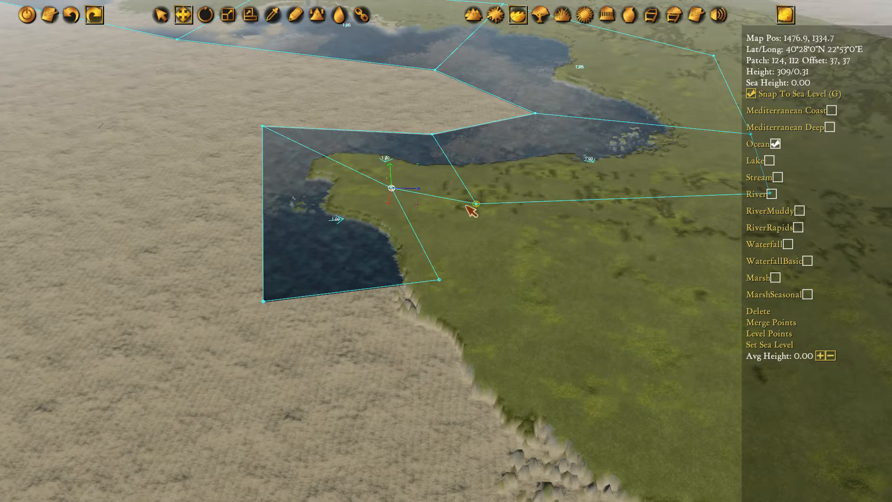
pyautogui.moveTo(511, 222); pyautogui.dragTo(502, 200)
pyautogui.moveTo(422, 211); pyautogui.dragTo(425, 218)
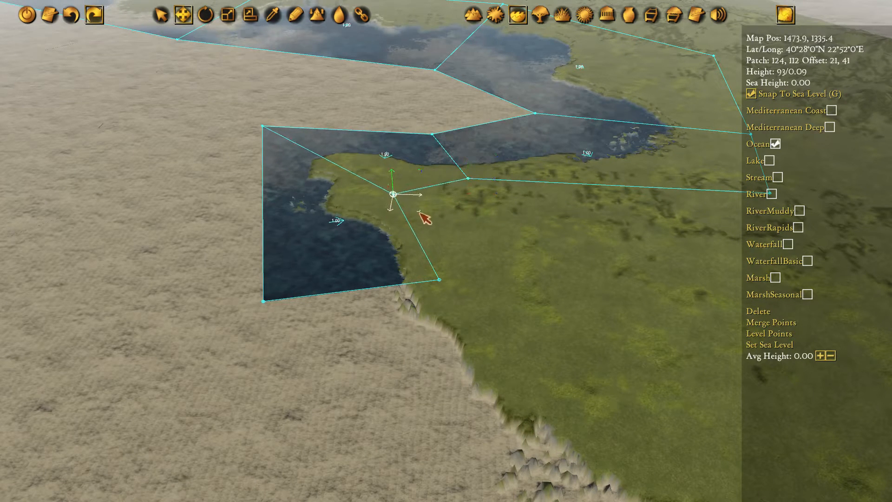
# Draw a tenth ocean polygon south-east along the coast below the cape, sharing the ninth polygon's southern edge
pyautogui.moveTo(508, 354); pyautogui.dragTo(405, 235, button='middle')
pyautogui.press('d')
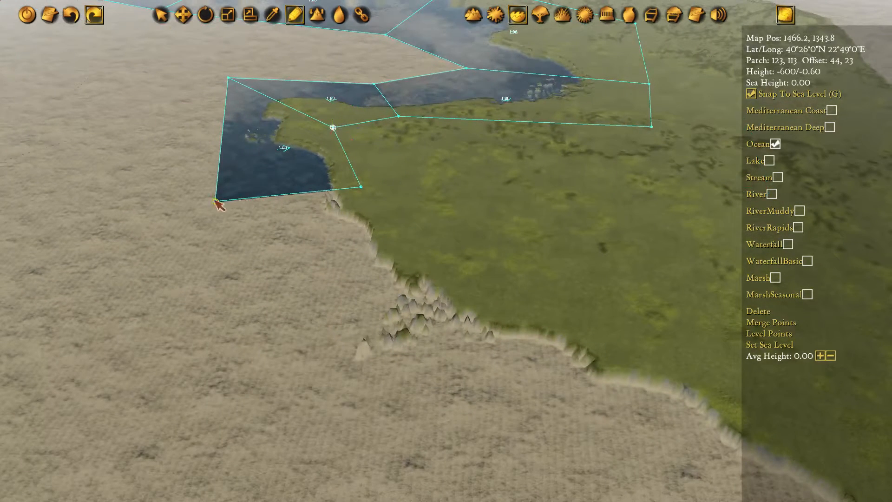
pyautogui.click(215, 201)
pyautogui.click(376, 406)
pyautogui.click(555, 279)
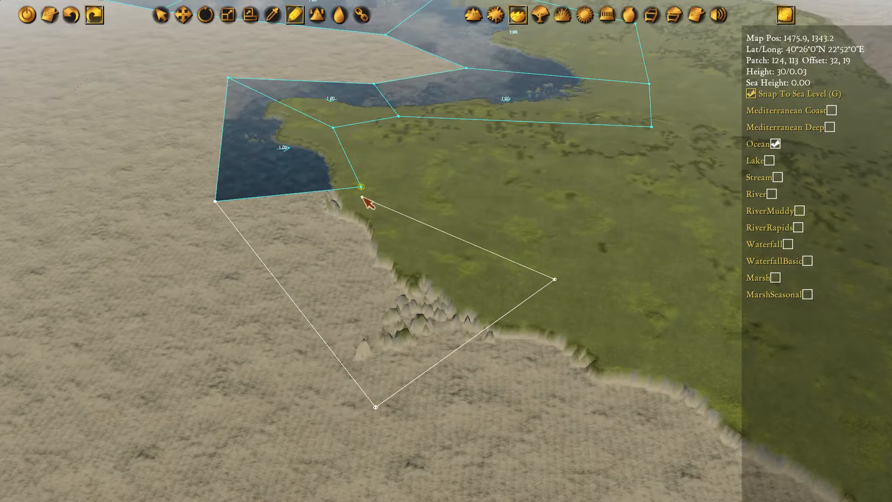
pyautogui.click(218, 199)
# Move the inland corner shared by the ninth and tenth polygons east and adjust the neighbouring inland corner on the cape
pyautogui.press('w')
pyautogui.click(361, 188)
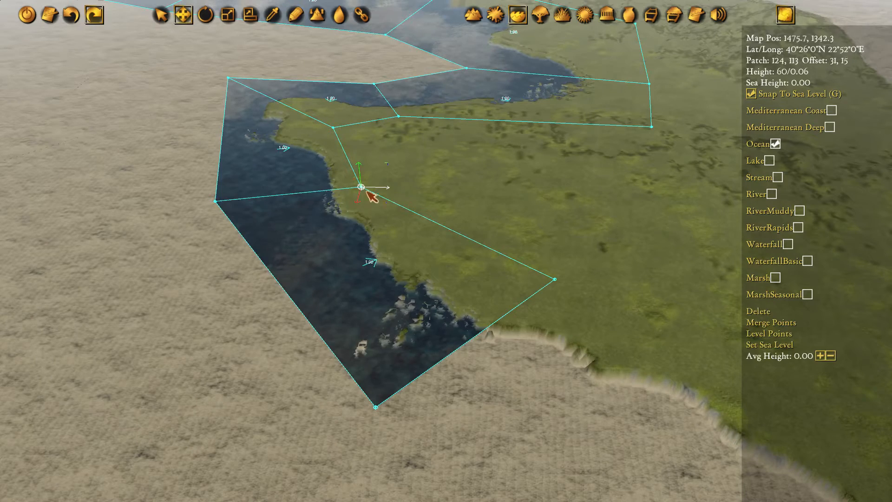
pyautogui.moveTo(390, 207); pyautogui.dragTo(420, 206)
pyautogui.press('Up')
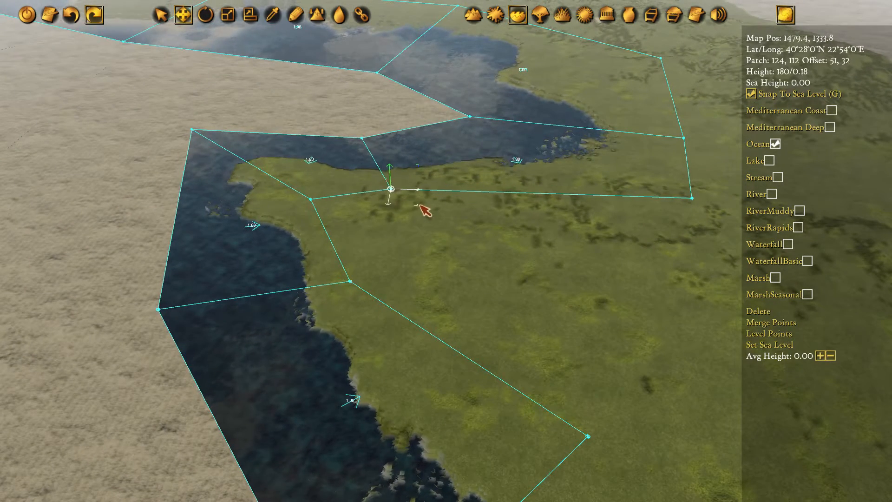
# Adjust the offshore polygon corners around the gulf's open centre, shifting the fourth and fifth polygons' shared southern corner south-east
pyautogui.moveTo(394, 162); pyautogui.dragTo(388, 146)
pyautogui.moveTo(374, 104); pyautogui.dragTo(467, 135, button='middle')
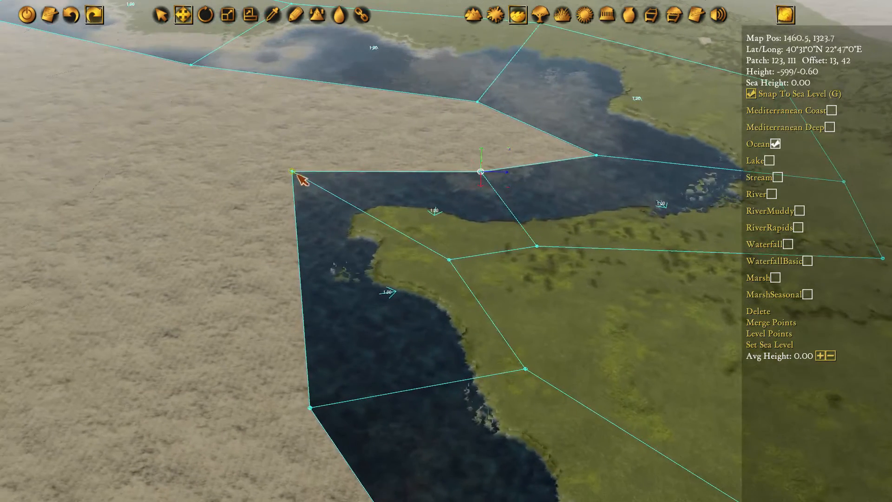
pyautogui.scroll(3, 201, 113)
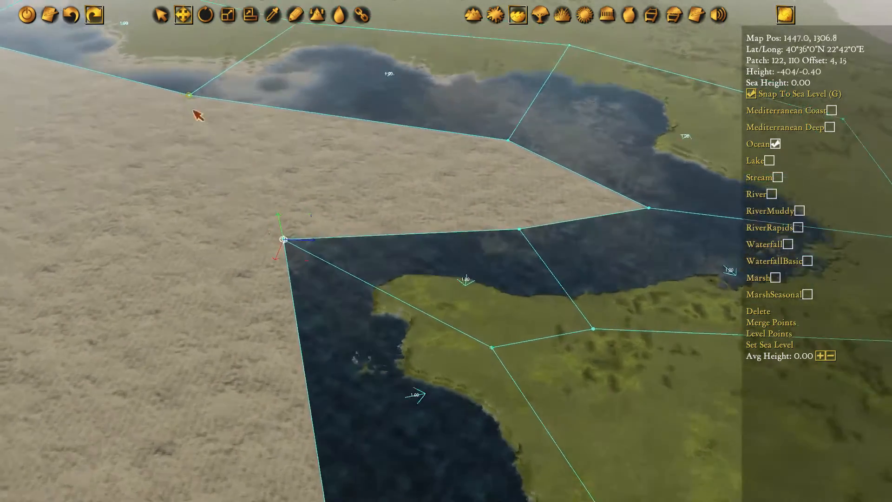
pyautogui.moveTo(228, 124); pyautogui.dragTo(278, 153)
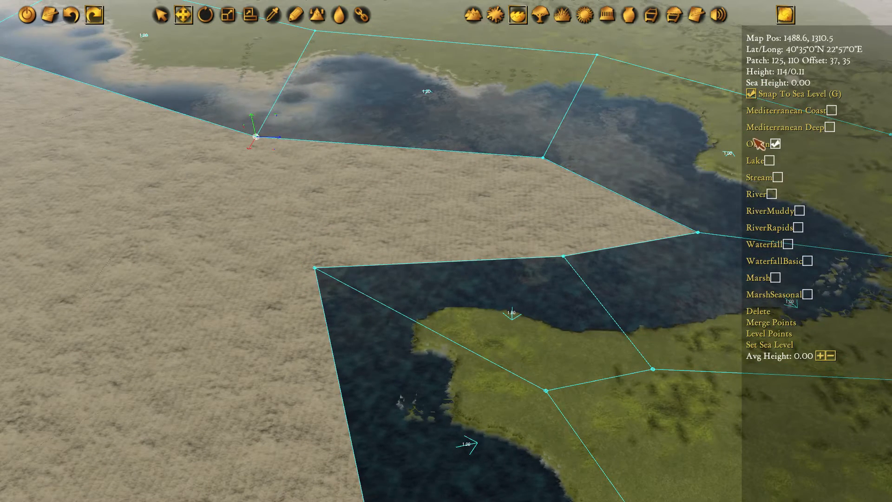
pyautogui.moveTo(466, 230); pyautogui.dragTo(387, 188, button='middle')
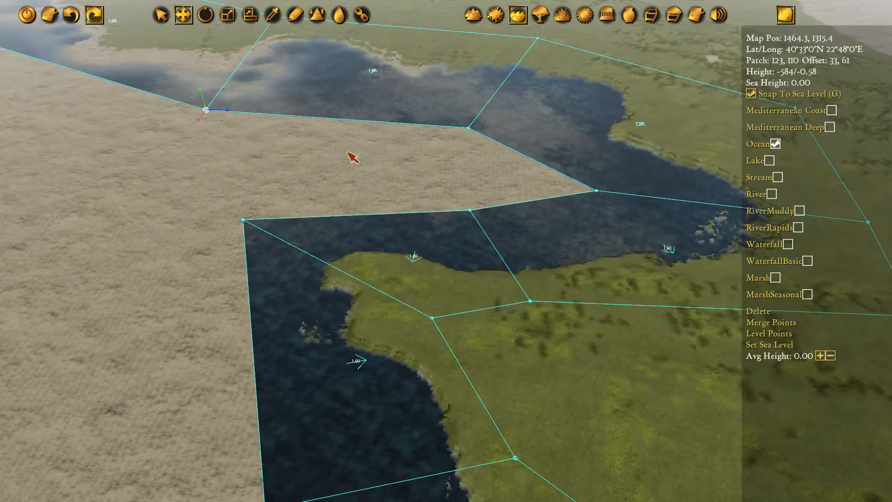
# Fill the gap in the gulf's centre with an ocean polygon connected to all surrounding polygon corners
pyautogui.press('c')
pyautogui.moveTo(207, 111); pyautogui.dragTo(243, 220)
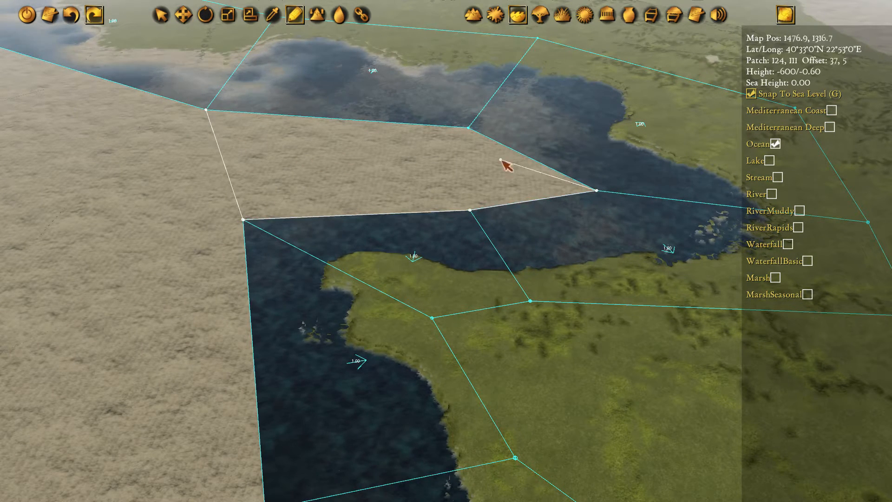
pyautogui.moveTo(297, 140); pyautogui.dragTo(206, 110)
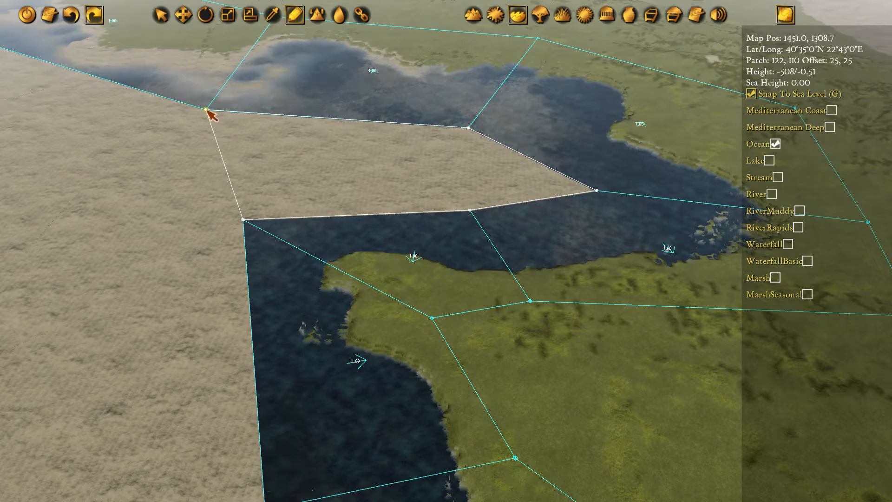
# Shift the cape's inland corner and the next inland corner down the coast farther south-east over the land
pyautogui.press('w')
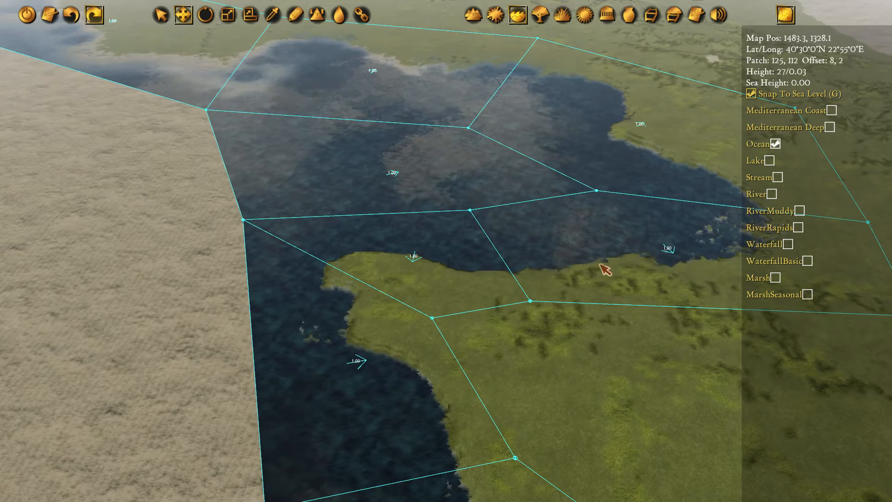
pyautogui.click(439, 320)
pyautogui.moveTo(460, 341); pyautogui.dragTo(491, 372)
pyautogui.press('s')
pyautogui.click(510, 392)
# Draw an ocean polygon down the gulf's western coast, sharing the third polygon's southern edge
pyautogui.press('s')
pyautogui.press('a')
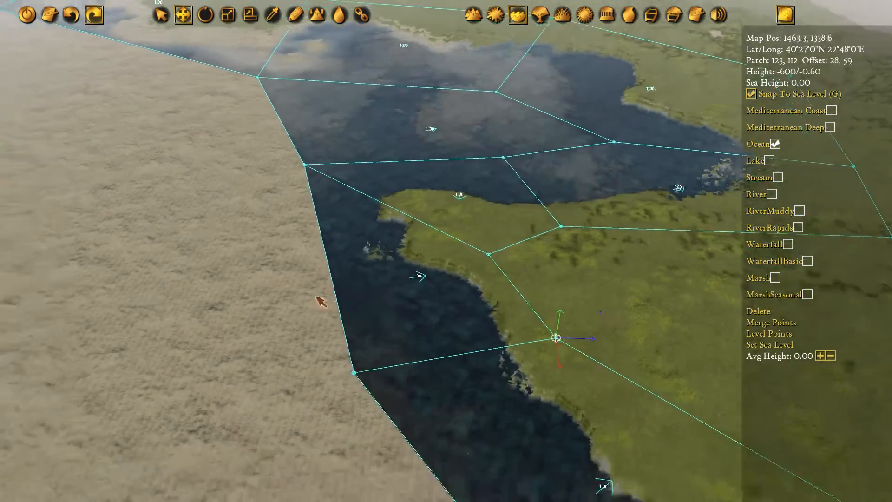
pyautogui.moveTo(403, 213)
pyautogui.mouseDown(button='middle')
pyautogui.moveTo(563, 291)
pyautogui.moveTo(476, 191)
pyautogui.moveTo(492, 203)
pyautogui.mouseUp(button='middle')
pyautogui.press('d')
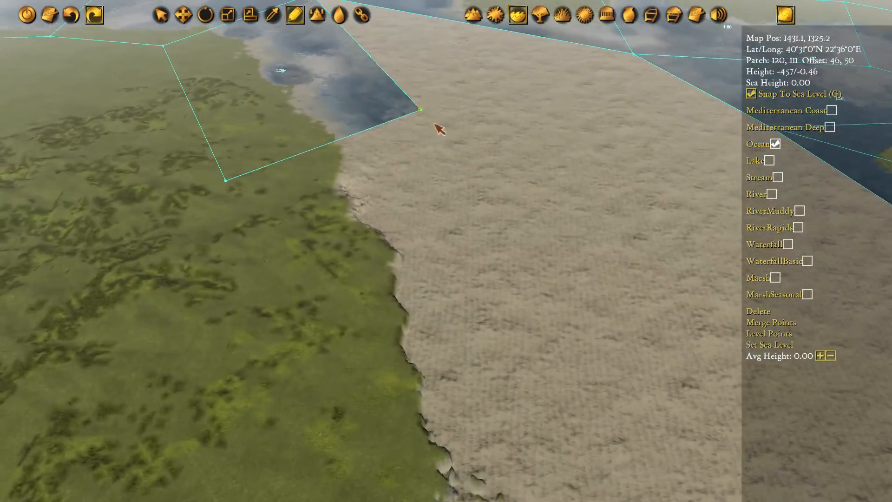
pyautogui.click(425, 111)
pyautogui.press('s')
pyautogui.press('d')
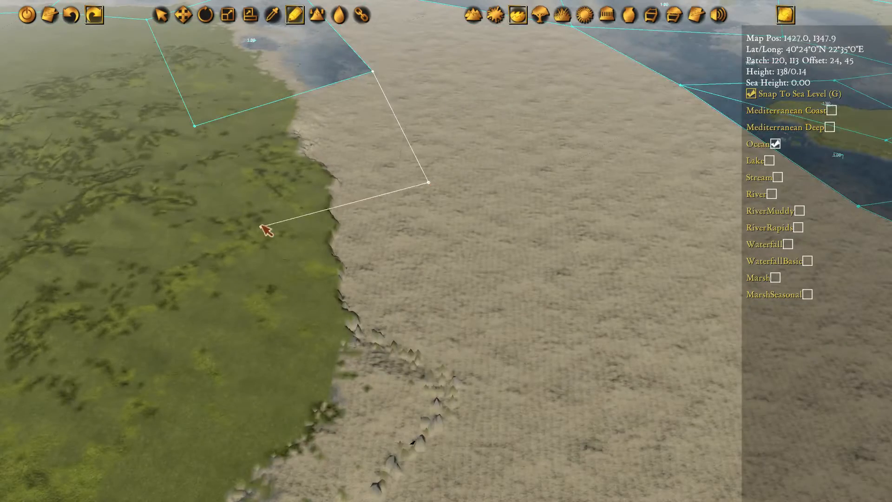
pyautogui.click(373, 72)
# Fill the triangular gap between the gulf's western and northern polygons with a joined ocean polygon
pyautogui.press('w')
pyautogui.press('d')
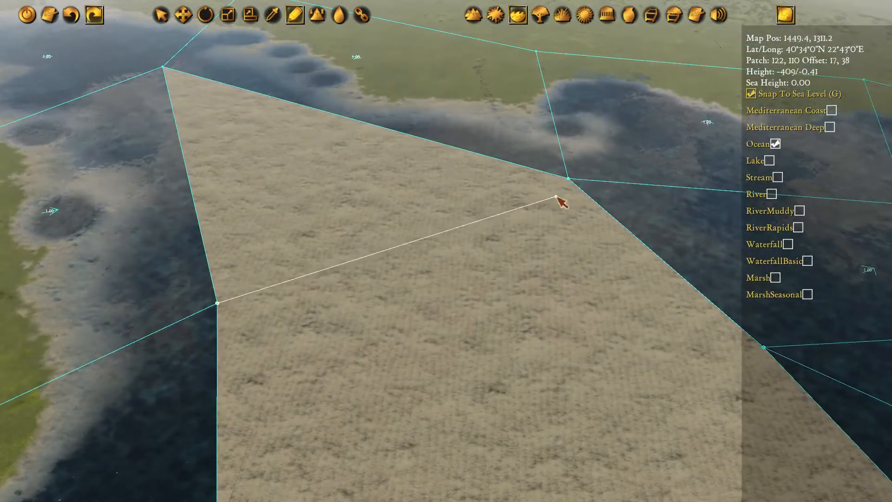
pyautogui.click(568, 178)
pyautogui.click(163, 68)
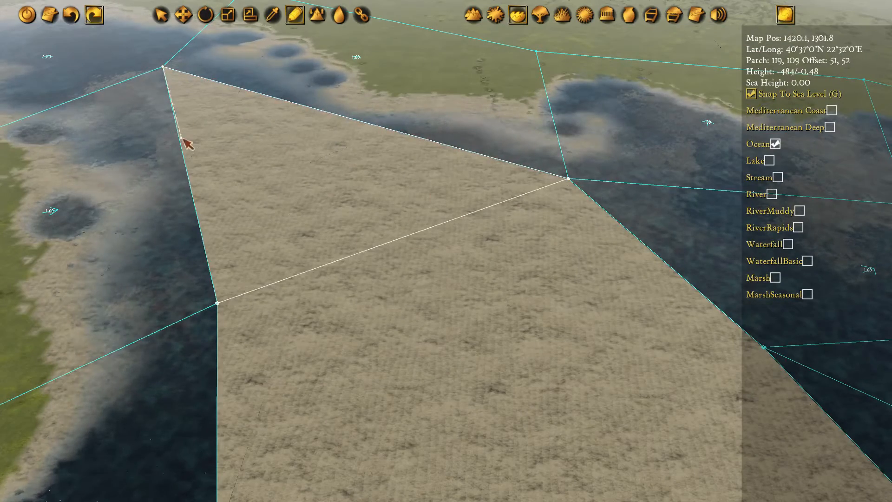
pyautogui.click(209, 293)
# Move the shared offshore corner west of the cape south-east towards the shore
pyautogui.press('s')
pyautogui.press('d')
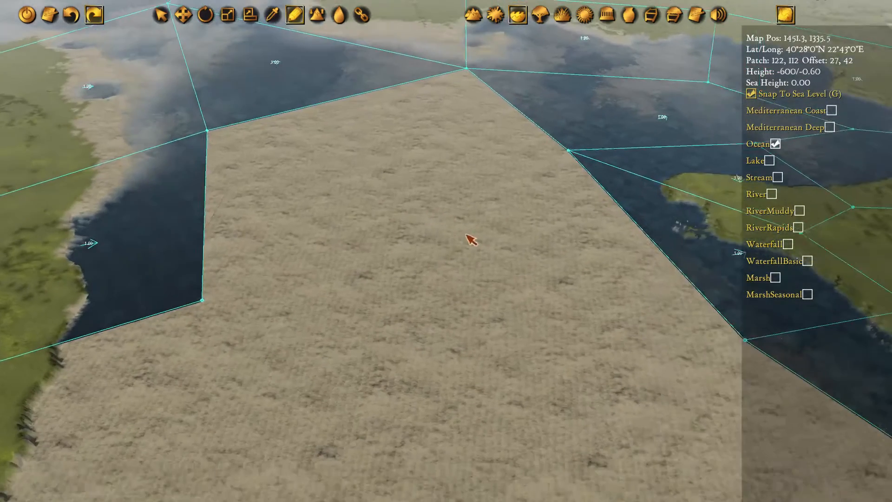
pyautogui.press('m')
pyautogui.click(563, 148)
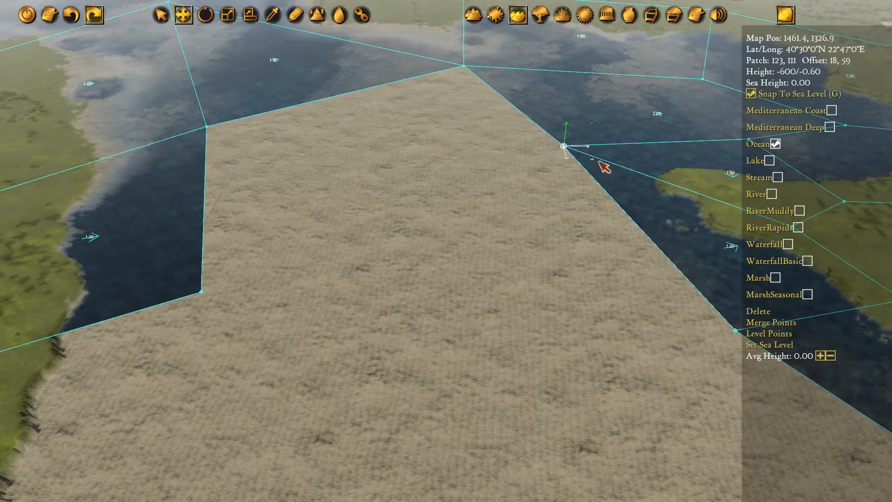
pyautogui.moveTo(599, 162); pyautogui.dragTo(629, 172)
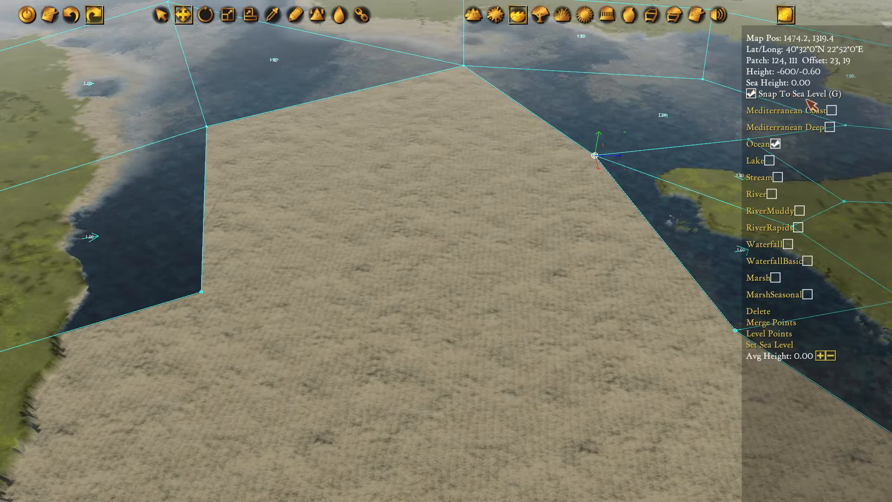
pyautogui.press('d')
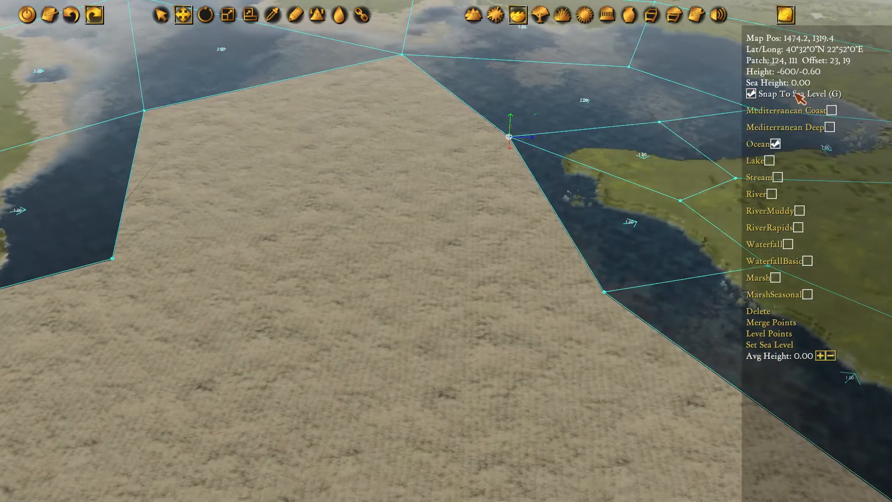
# Fill the open water between the gulf's western polygon and the corner west of the cape with a joined ocean polygon
pyautogui.press('d')
pyautogui.press('a')
pyautogui.press('p')
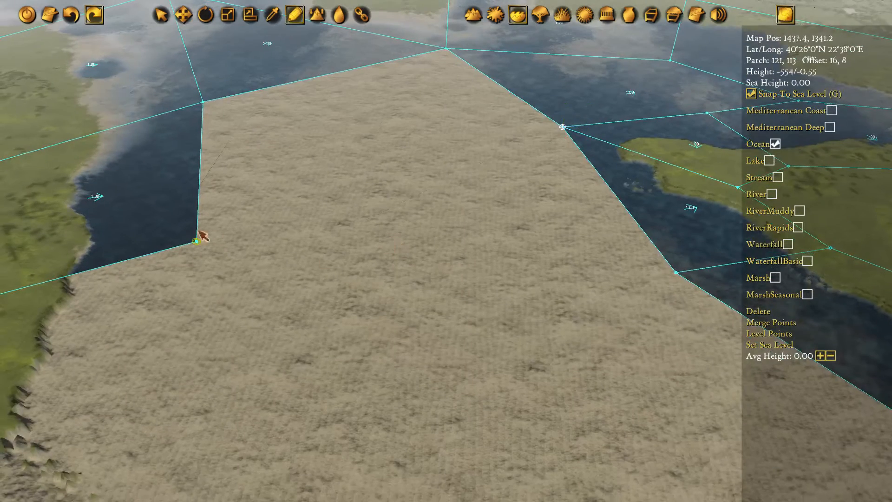
pyautogui.click(197, 249)
pyautogui.click(562, 126)
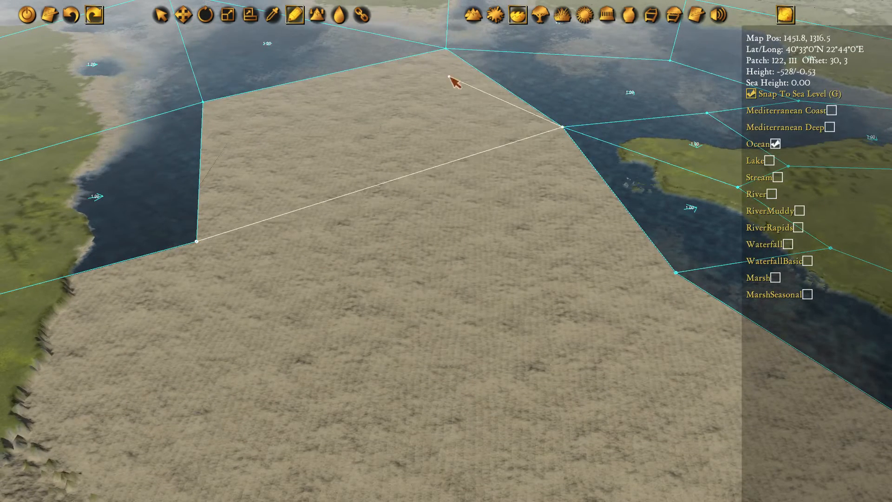
pyautogui.click(196, 241)
# Draw an ocean polygon farther south along the western coast, sharing the southern edge of the last western coastal polygon
pyautogui.press('a')
pyautogui.press('s')
pyautogui.click(330, 135)
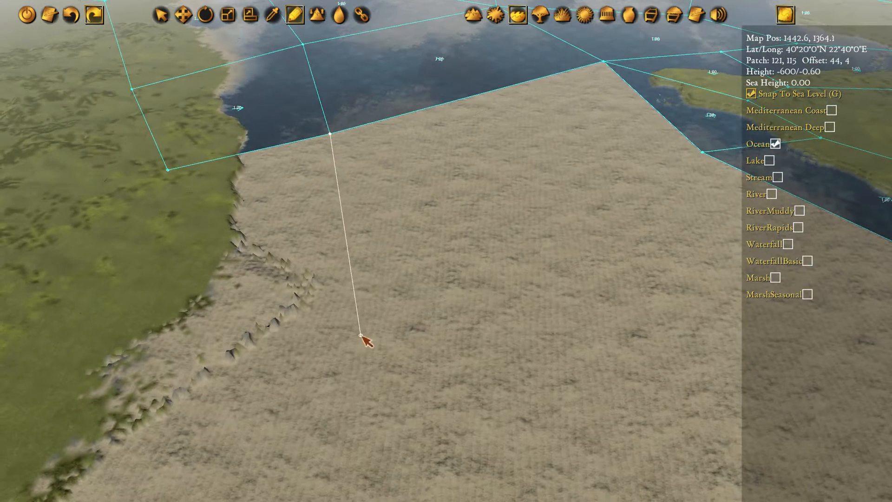
pyautogui.click(122, 311)
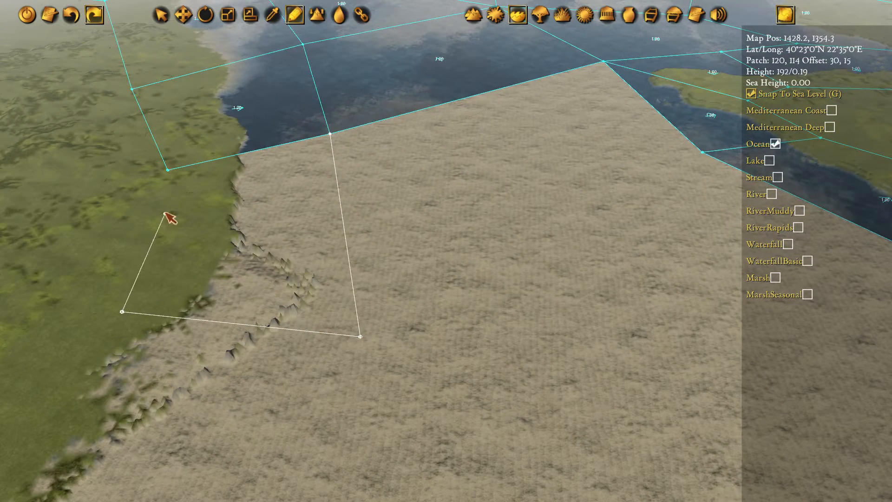
pyautogui.click(330, 134)
# Move the inland corner shared by the two southernmost western coastal polygons slightly west over the land
pyautogui.press('w')
pyautogui.click(170, 171)
pyautogui.moveTo(185, 182); pyautogui.dragTo(162, 172)
# Move the shared offshore corner south of the cape, on the gulf's eastern side, farther south-east
pyautogui.press('Right')
pyautogui.press('Down')
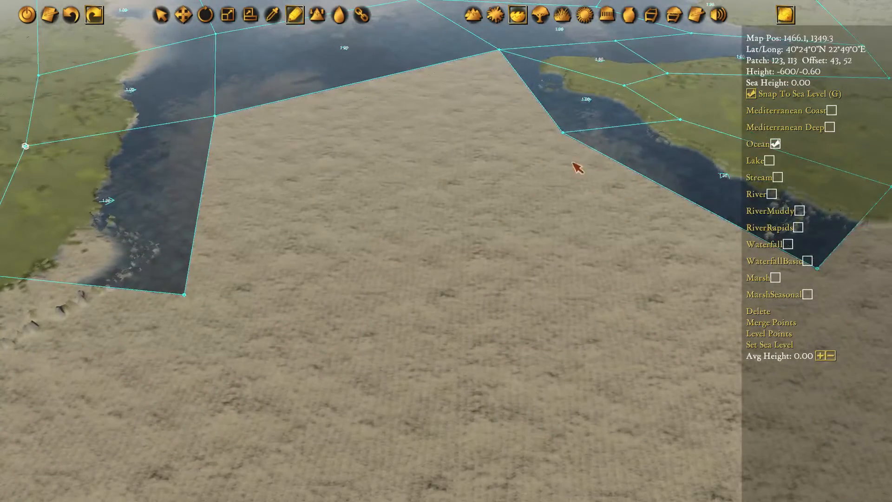
pyautogui.press('w')
pyautogui.moveTo(592, 149); pyautogui.dragTo(701, 222)
pyautogui.press('Right')
pyautogui.press('Down')
pyautogui.click(646, 194)
pyautogui.press('Right')
pyautogui.press('Down')
pyautogui.press('d')
# Fill the gap between the new western coastal polygon and the corner south of the cape with a joined ocean polygon
pyautogui.click(456, 121)
pyautogui.press('Left')
pyautogui.press('Up')
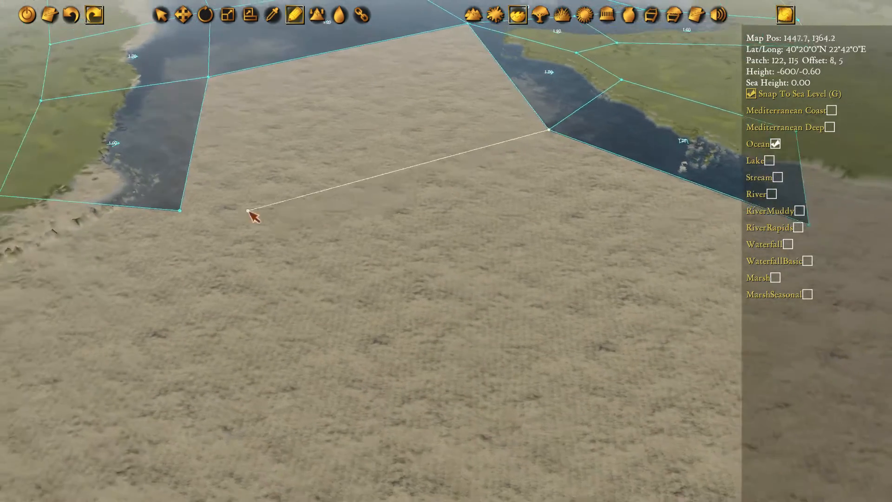
pyautogui.click(201, 217)
pyautogui.press('Up')
pyautogui.press('Left')
pyautogui.press('Up')
pyautogui.press('Left')
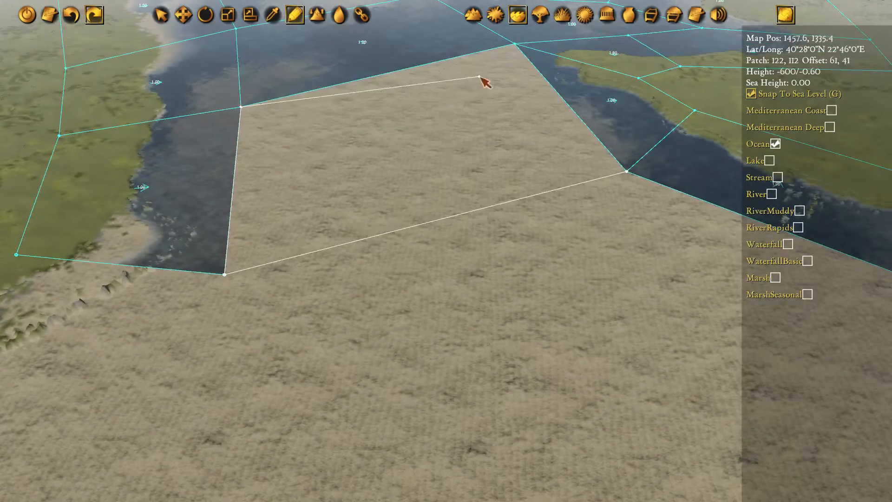
pyautogui.click(628, 173)
# Draw an ocean polygon along the western shore running south-west, joined to the southern edge of the last coastal polygon
pyautogui.press('Down')
pyautogui.press('Left')
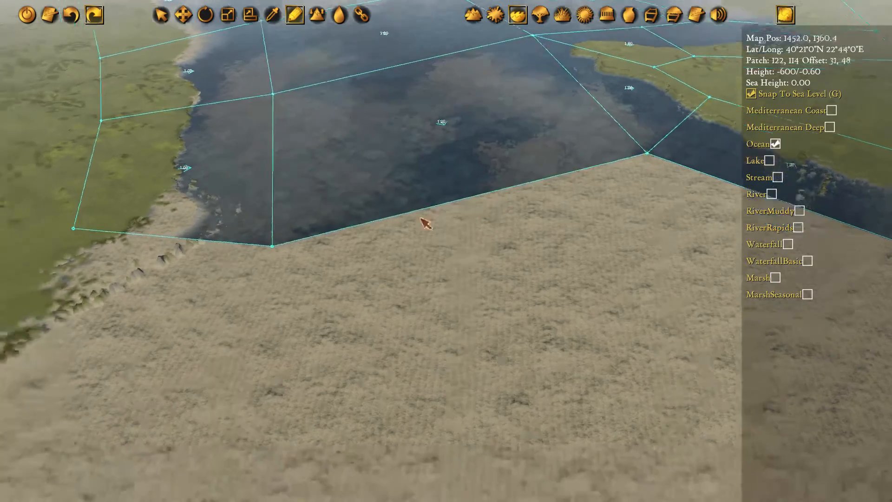
pyautogui.click(431, 155)
pyautogui.press('Down')
pyautogui.press('Left')
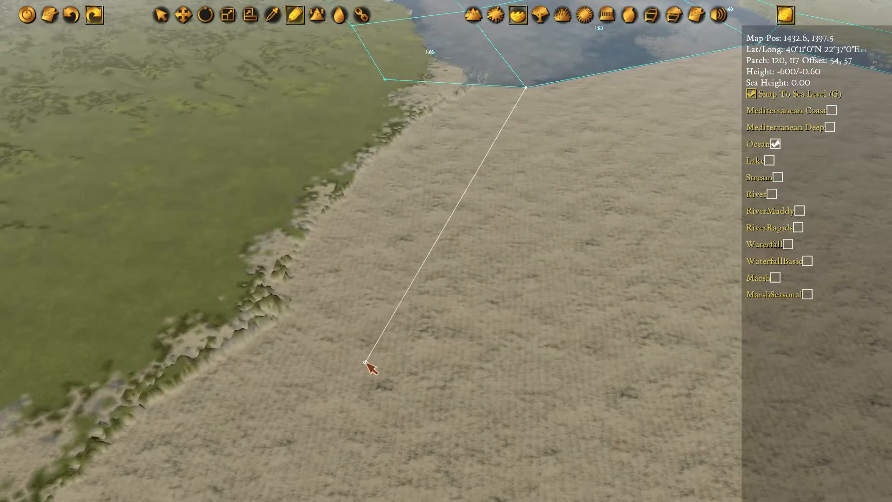
pyautogui.click(364, 361)
pyautogui.click(385, 79)
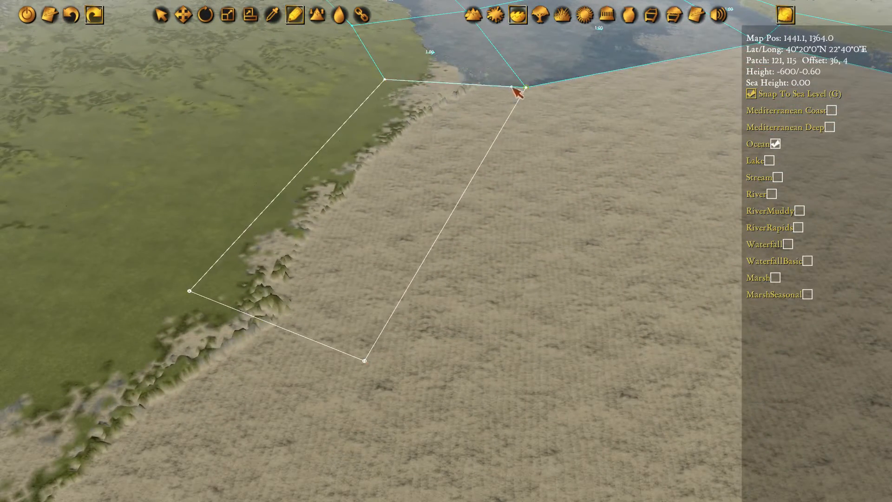
pyautogui.click(525, 87)
# Continue the western coast with another joined ocean polygon that covers the shoreline bend and the sandy inlet
pyautogui.press('Down')
pyautogui.press('Left')
pyautogui.click(528, 196)
pyautogui.press('Down')
pyautogui.press('Left')
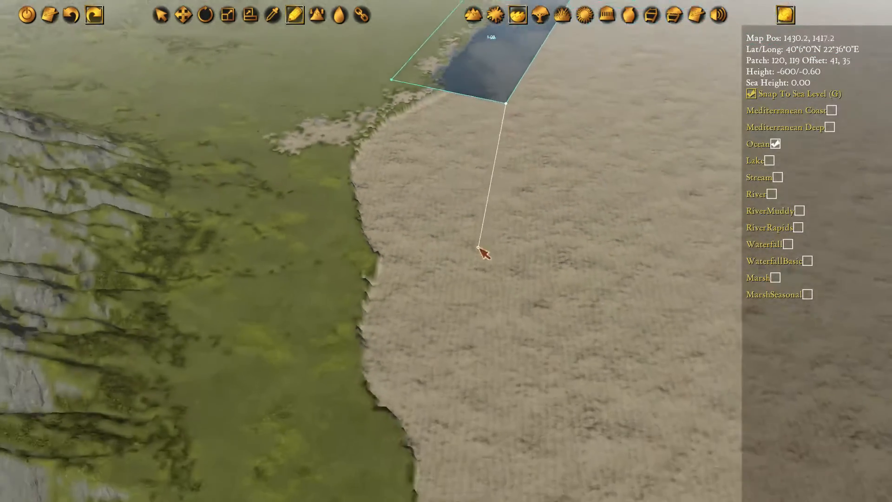
pyautogui.click(282, 306)
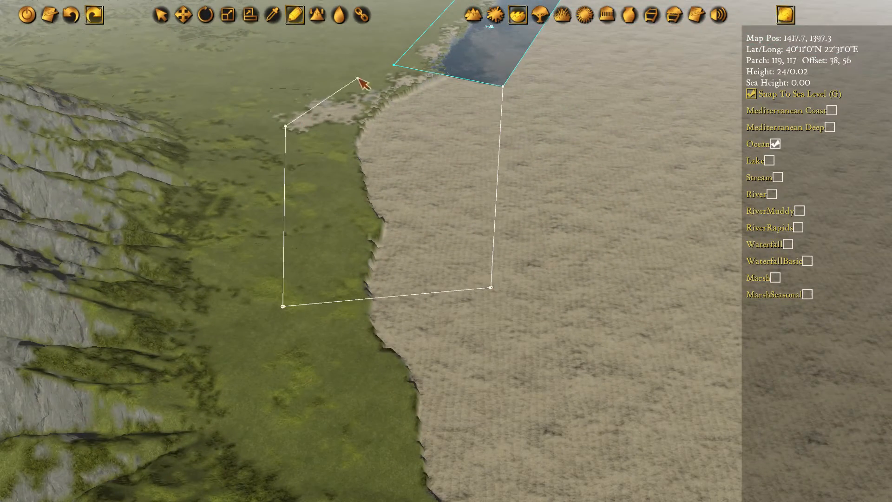
pyautogui.click(500, 85)
# Extend the eastern coast with an ocean polygon south-east along the shore, joined to the last eastern polygon's end edge
pyautogui.press('Right')
pyautogui.press('Up')
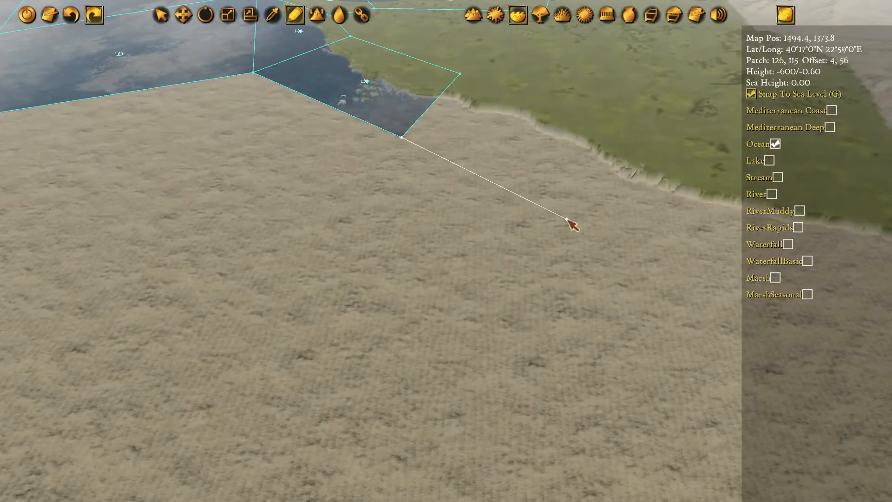
pyautogui.click(664, 246)
pyautogui.press('Right')
pyautogui.click(672, 162)
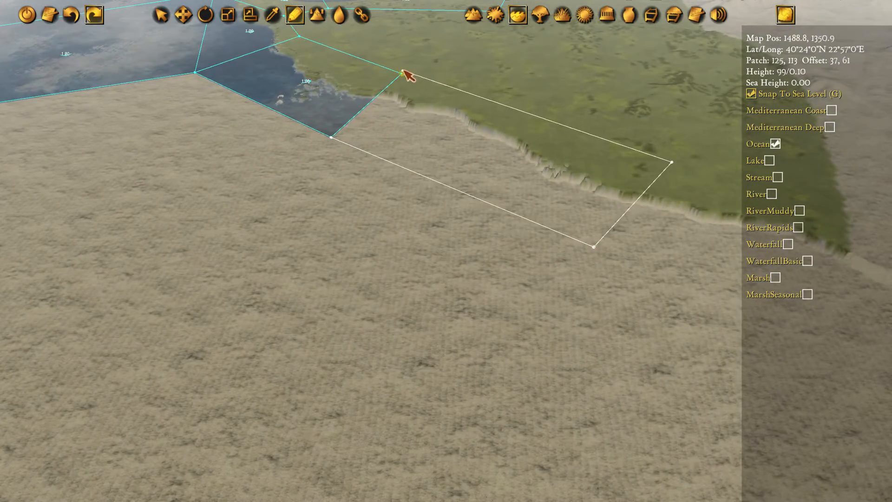
pyautogui.click(402, 72)
pyautogui.click(329, 138)
# Move the offshore corner shared by the two southernmost western coastal polygons east, away from the shore
pyautogui.press('Up')
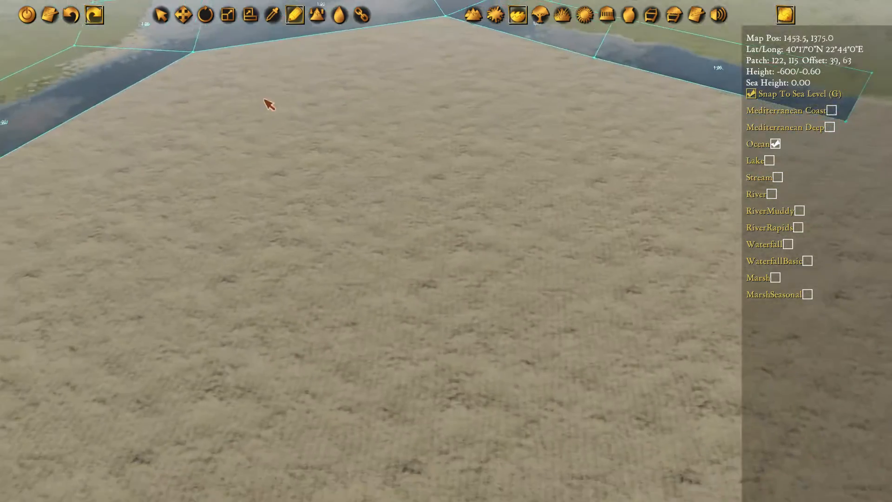
pyautogui.press('Up')
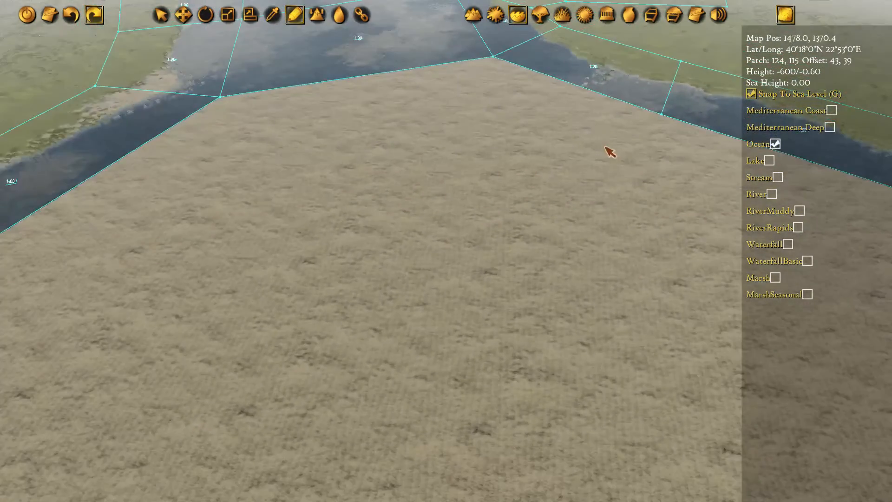
pyautogui.press('Left')
pyautogui.press('Down')
pyautogui.press('Right')
pyautogui.press('Up')
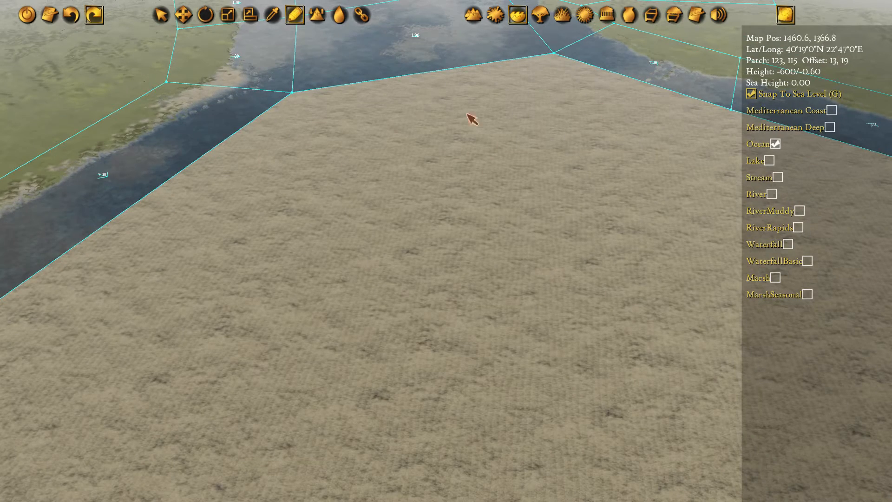
pyautogui.press('Down')
pyautogui.press('Left')
pyautogui.press('w')
pyautogui.click(214, 190)
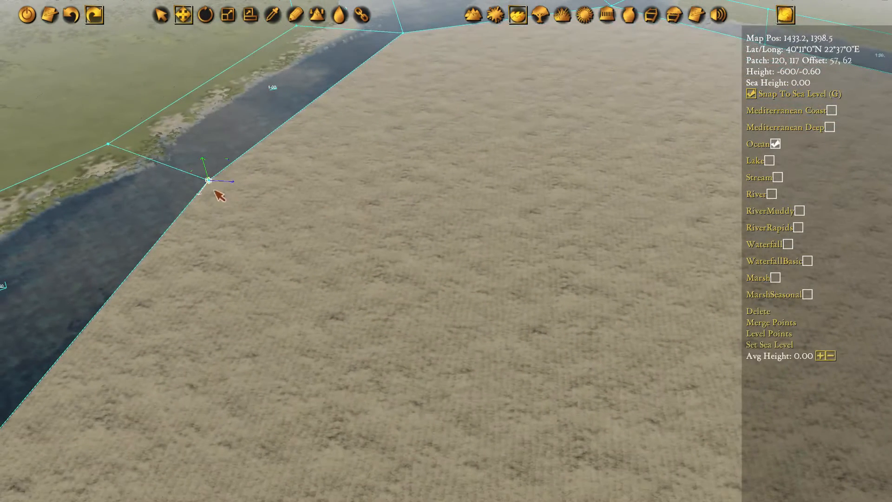
pyautogui.moveTo(222, 202)
pyautogui.mouseDown()
pyautogui.moveTo(251, 188)
pyautogui.moveTo(253, 196)
pyautogui.mouseUp()
# Draw a large five-cornered ocean polygon in mid-gulf, joining the western coastal polygon's offshore edge to the eastern coastal polygon
pyautogui.press('p')
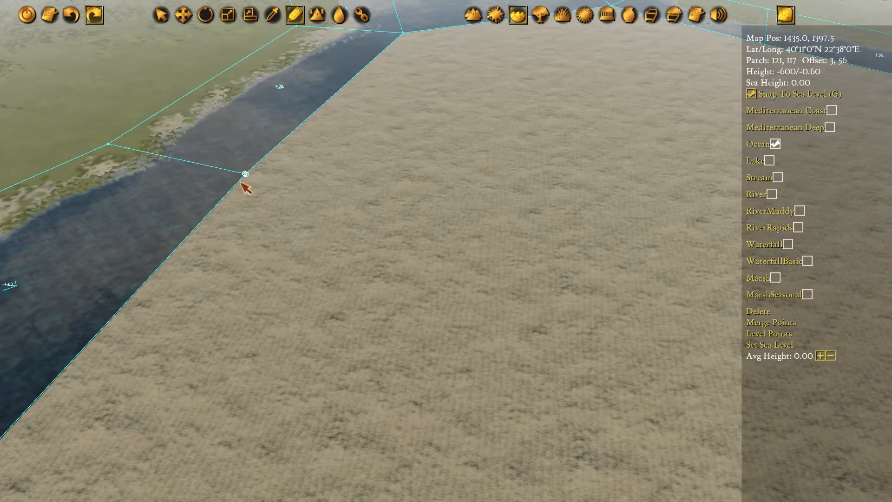
pyautogui.click(243, 178)
pyautogui.press('Right')
pyautogui.click(444, 187)
pyautogui.press('Up')
pyautogui.press('Right')
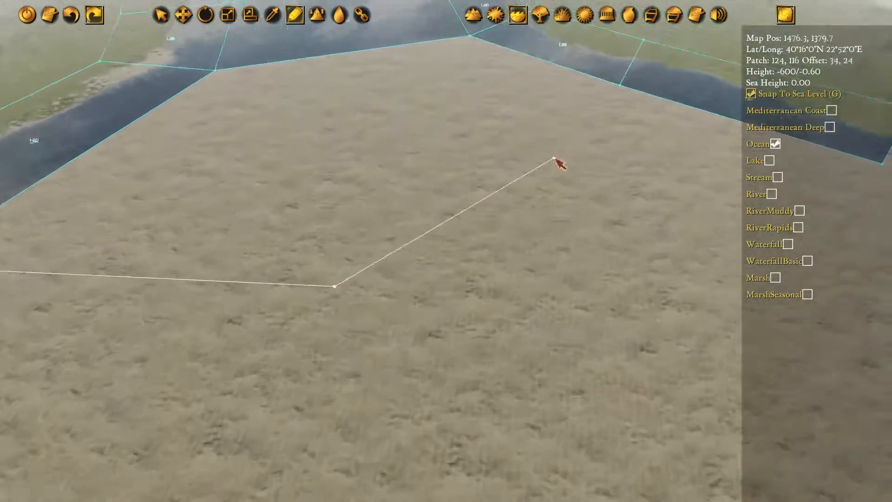
pyautogui.click(602, 103)
pyautogui.press('Up')
pyautogui.click(455, 78)
pyautogui.press('Left')
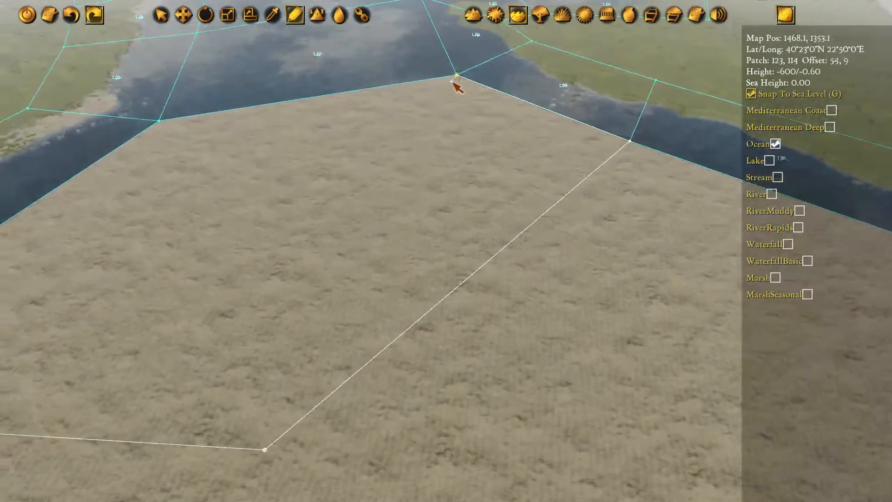
pyautogui.click(372, 122)
pyautogui.press('Down')
pyautogui.press('Left')
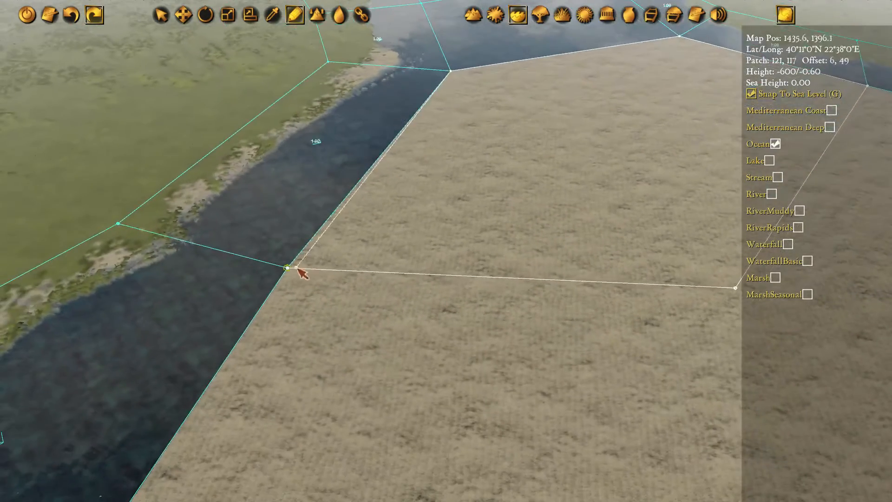
pyautogui.click(288, 267)
# Draw a joined ocean polygon south of the large mid-gulf one, sharing the southernmost western coastal polygon's offshore edge
pyautogui.press('Down')
pyautogui.press('Right')
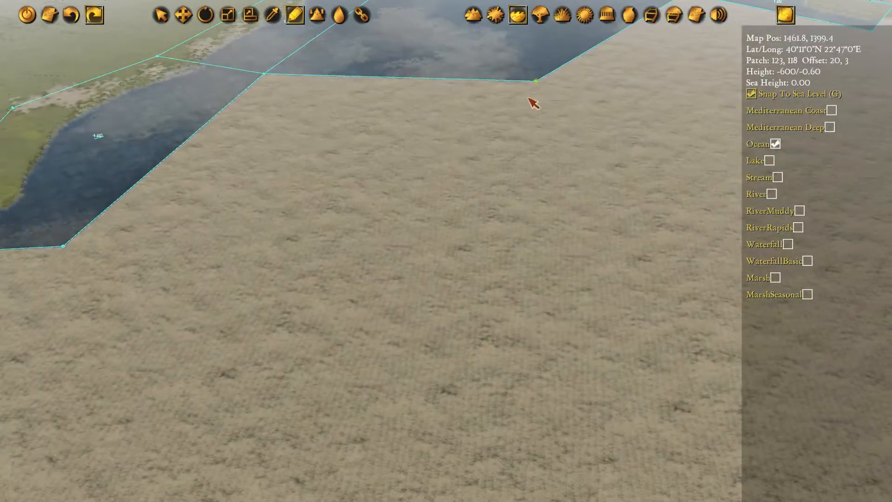
pyautogui.click(514, 296)
pyautogui.press('Left')
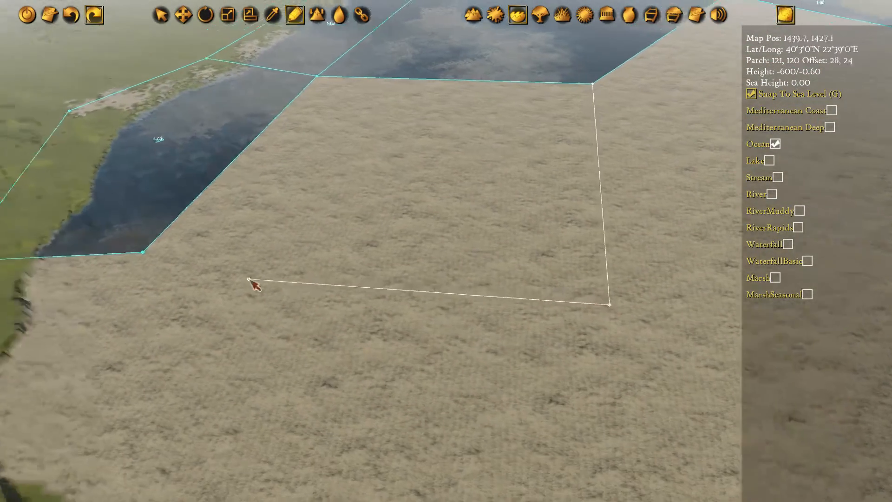
pyautogui.press('Up')
pyautogui.click(215, 291)
pyautogui.click(370, 92)
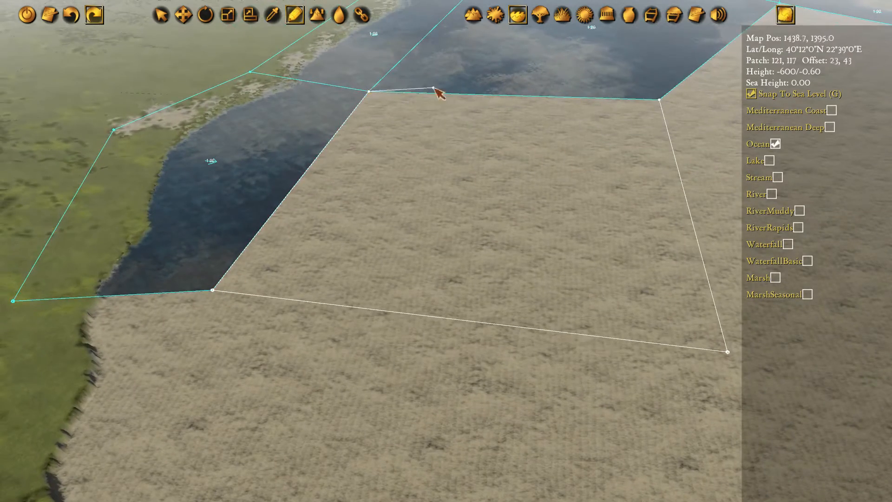
pyautogui.click(659, 99)
# Draw a four-cornered ocean polygon to the east, sharing the eastern edge of the southernmost mid-gulf polygon
pyautogui.press('Right')
pyautogui.press('Left')
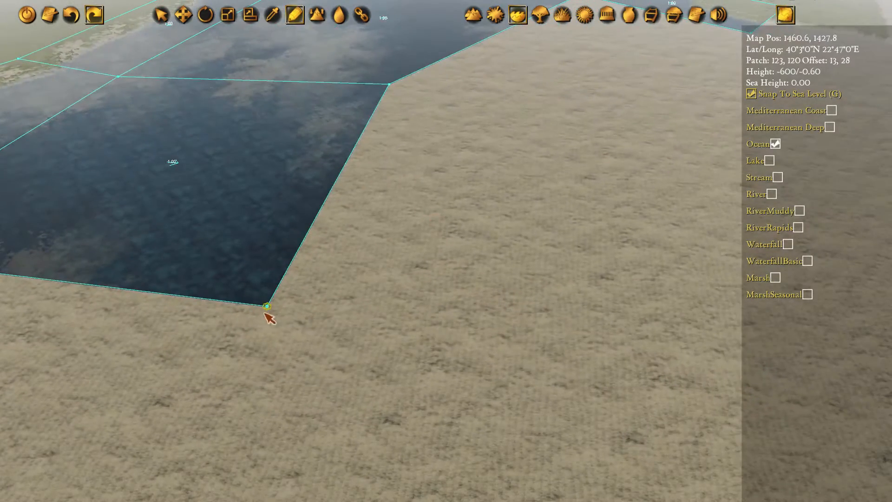
pyautogui.click(266, 312)
pyautogui.press('Right')
pyautogui.click(497, 397)
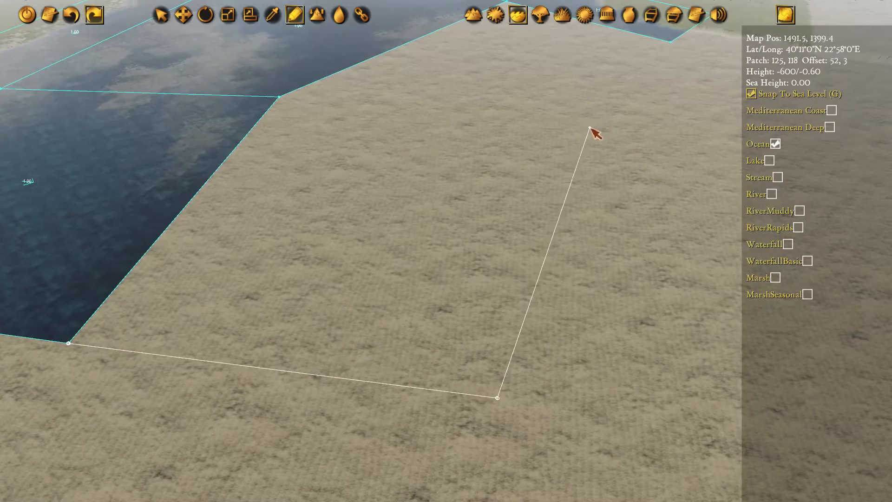
pyautogui.click(570, 138)
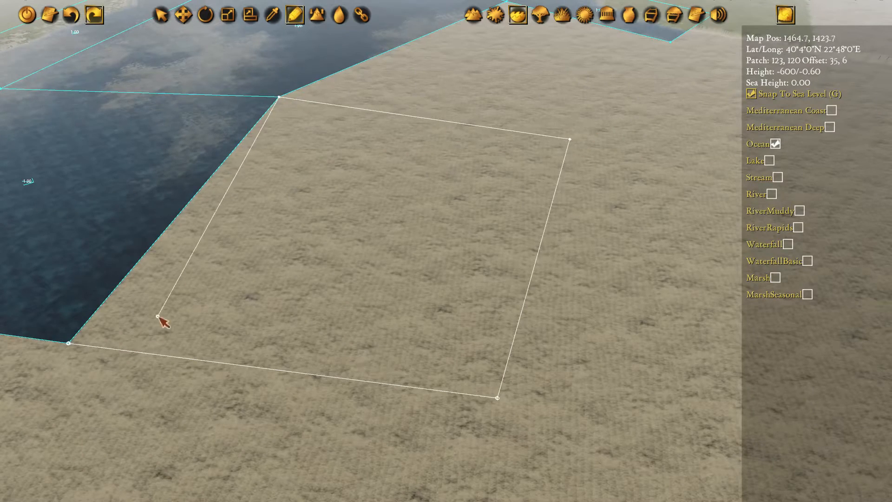
pyautogui.click(68, 343)
# Fill the gap between the new south-eastern polygon and the eastern coastal polygon with a joined ocean polygon
pyautogui.press('Right')
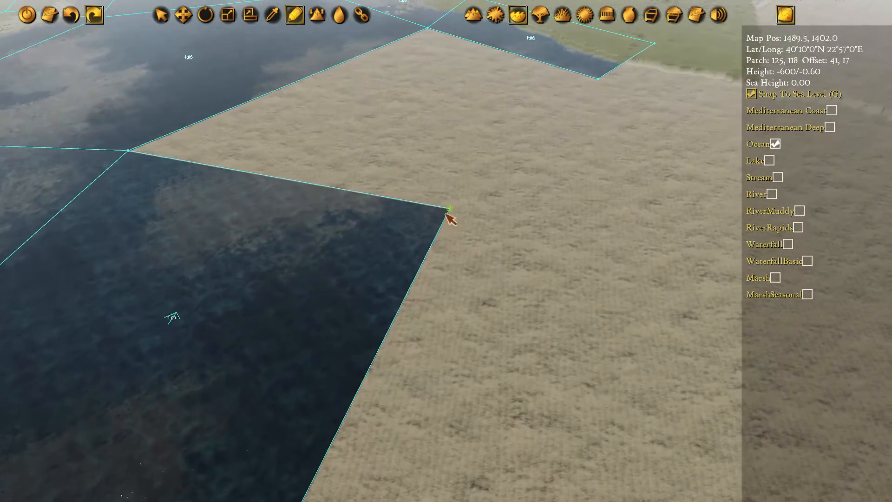
pyautogui.click(604, 78)
pyautogui.press('Up')
pyautogui.click(427, 28)
pyautogui.click(116, 165)
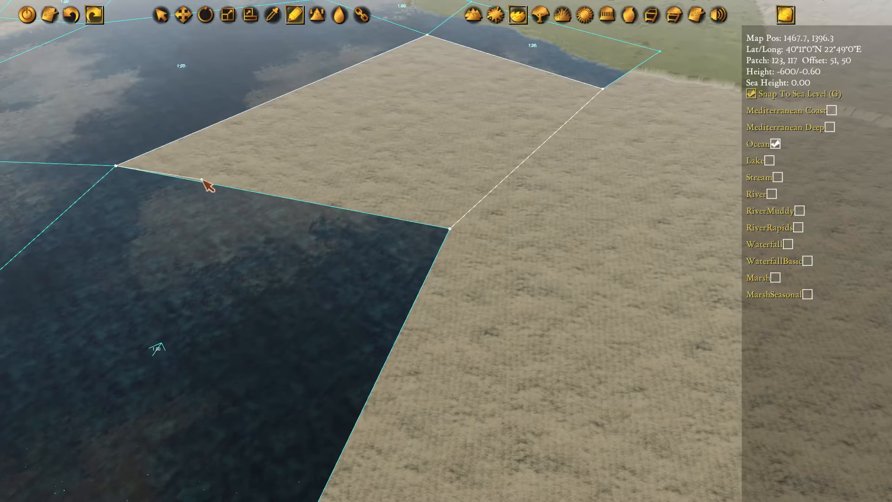
pyautogui.click(448, 231)
# Move the central corner shared by the four mid-gulf ocean polygons south-east
pyautogui.press('Left')
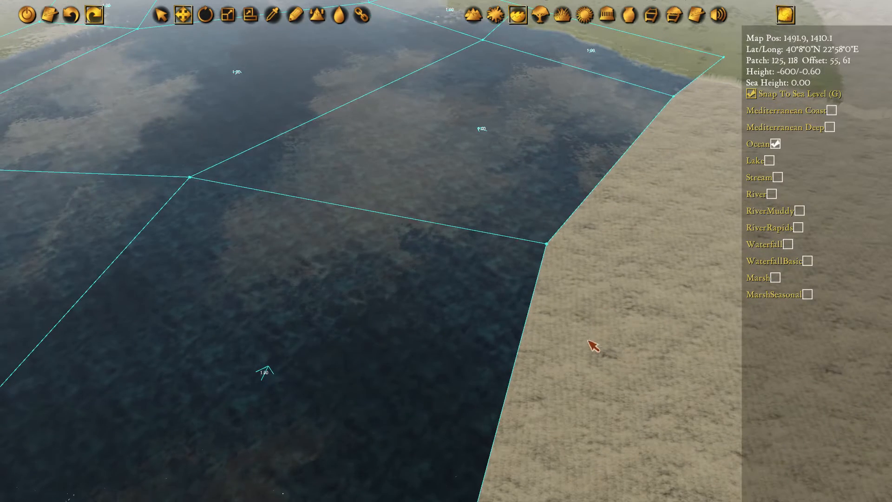
pyautogui.moveTo(289, 287); pyautogui.dragTo(615, 293, button='middle')
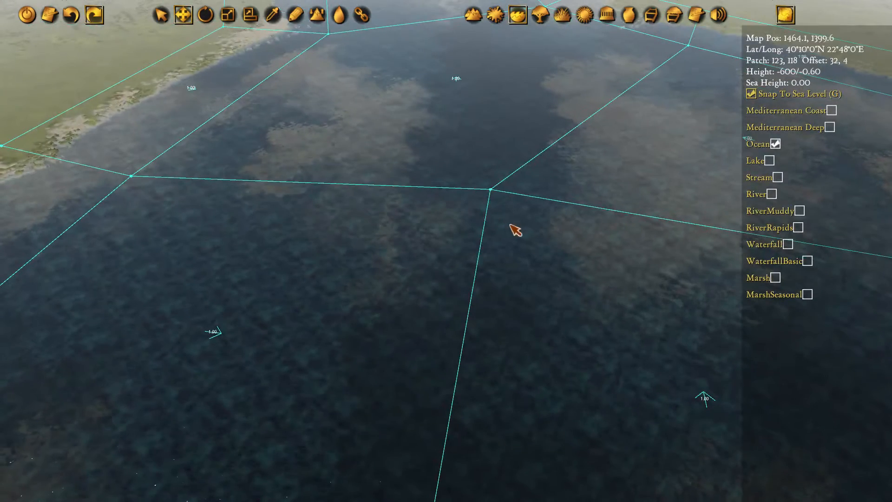
pyautogui.click(492, 195)
pyautogui.moveTo(515, 212); pyautogui.dragTo(562, 253)
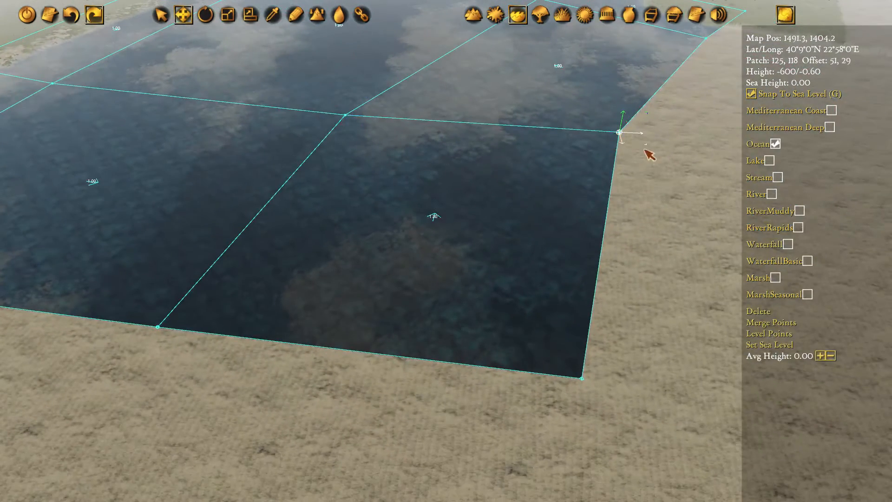
# Shift the south-eastern ocean polygon's north-east corner south and its south-east corner south-west, and switch to terrain editing
pyautogui.moveTo(649, 154); pyautogui.dragTo(634, 202)
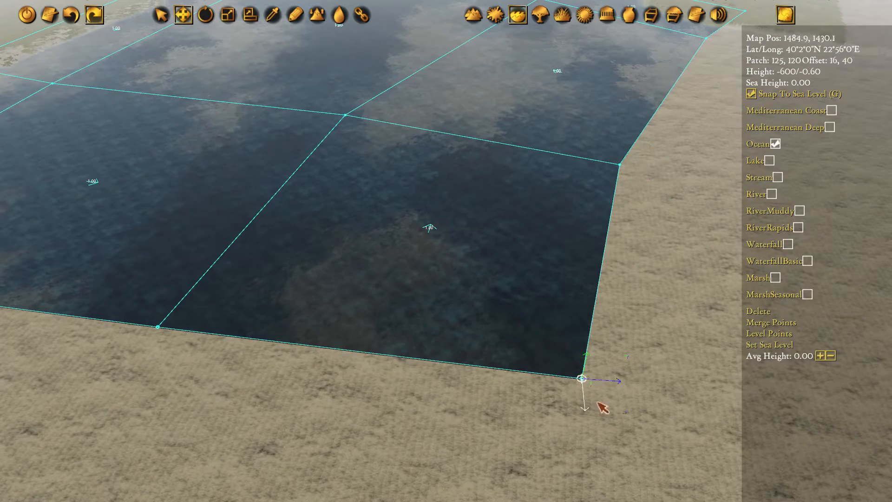
pyautogui.moveTo(622, 416); pyautogui.dragTo(573, 418)
pyautogui.click(478, 16)
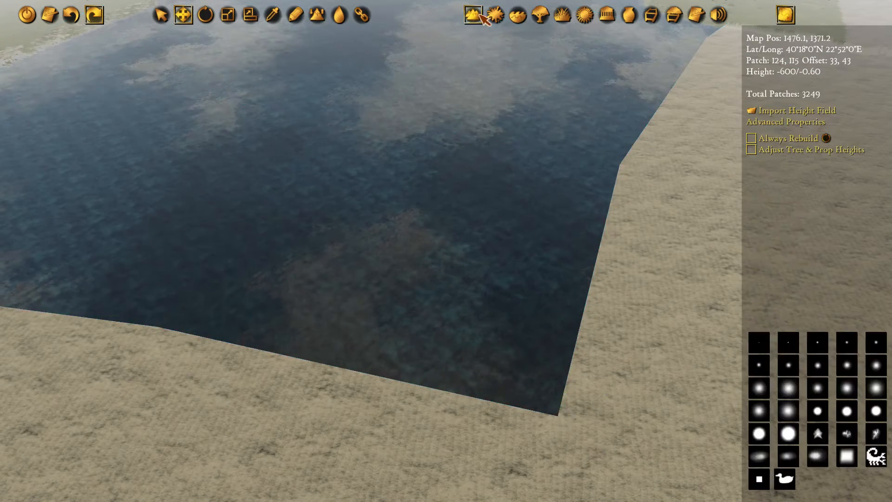
# Examine the gulf's water surface and the shoreline up to the inlet's western head
pyautogui.moveTo(239, 99); pyautogui.dragTo(453, 254, button='middle')
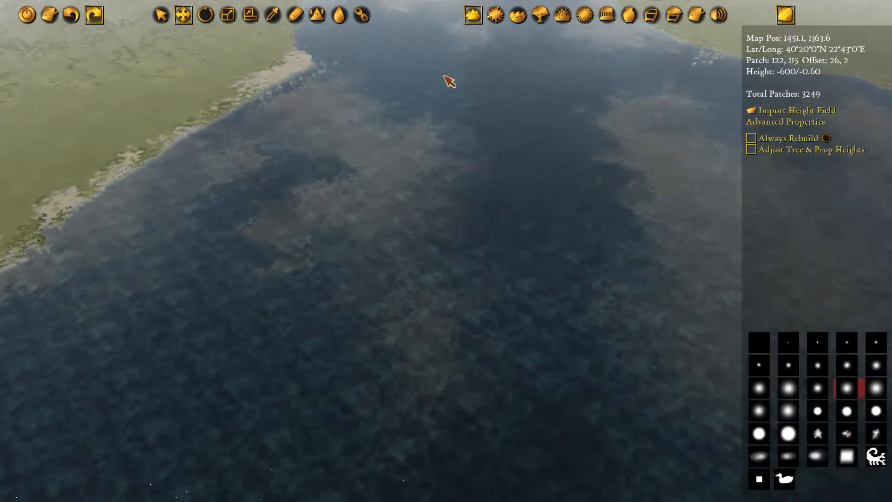
pyautogui.moveTo(446, 76); pyautogui.dragTo(451, 250, button='middle')
pyautogui.moveTo(261, 38); pyautogui.dragTo(376, 265, button='middle')
pyautogui.moveTo(389, 14); pyautogui.dragTo(394, 76, button='middle')
pyautogui.moveTo(227, 113); pyautogui.dragTo(401, 227, button='middle')
pyautogui.moveTo(42, 179); pyautogui.dragTo(244, 183, button='middle')
pyautogui.moveTo(387, 212); pyautogui.dragTo(413, 251, button='middle')
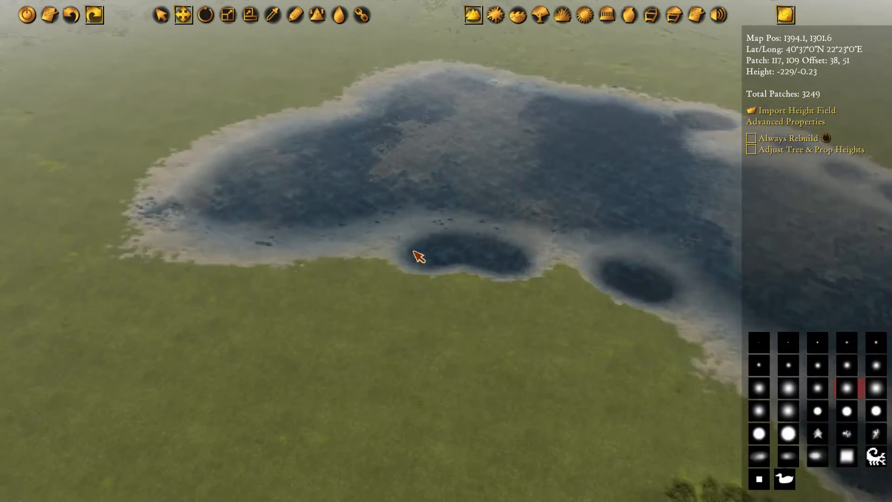
pyautogui.scroll(4, 411, 252)
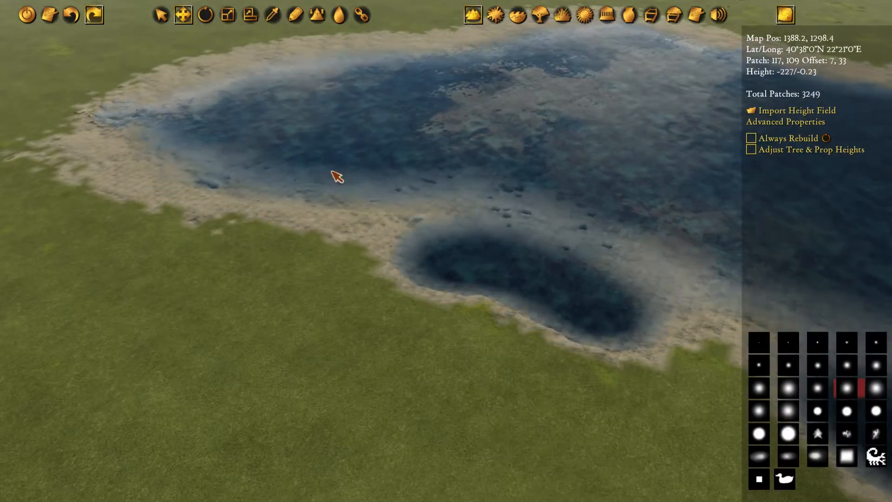
pyautogui.moveTo(337, 185); pyautogui.dragTo(337, 185)
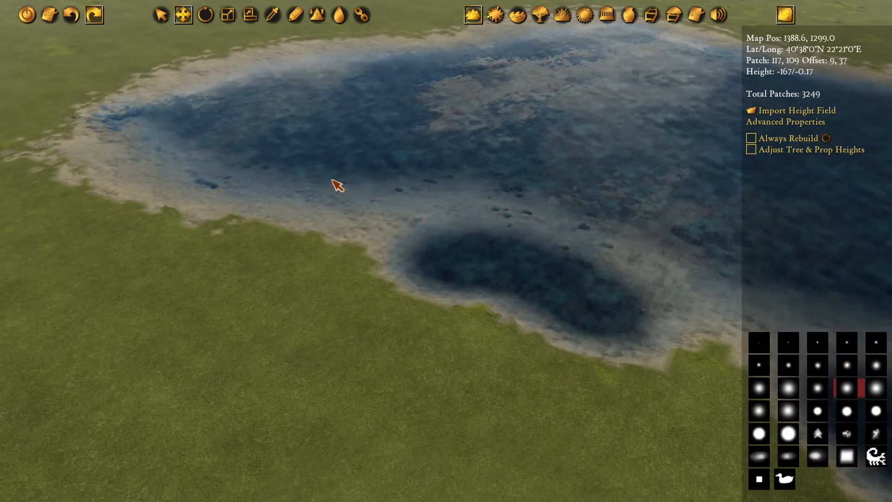
pyautogui.moveTo(222, 258); pyautogui.dragTo(302, 358, button='middle')
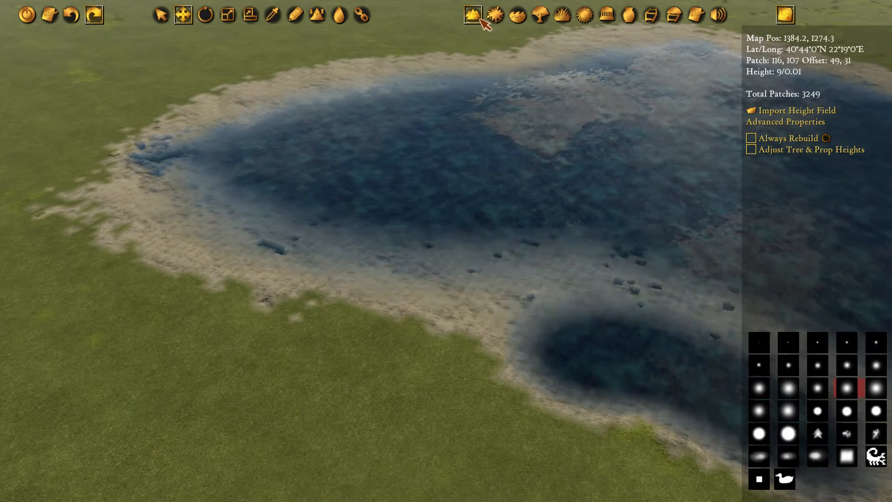
# Activate height increase/decrease with a large soft brush at 50, and inspect the inlet's western and northern shores
pyautogui.click(317, 15)
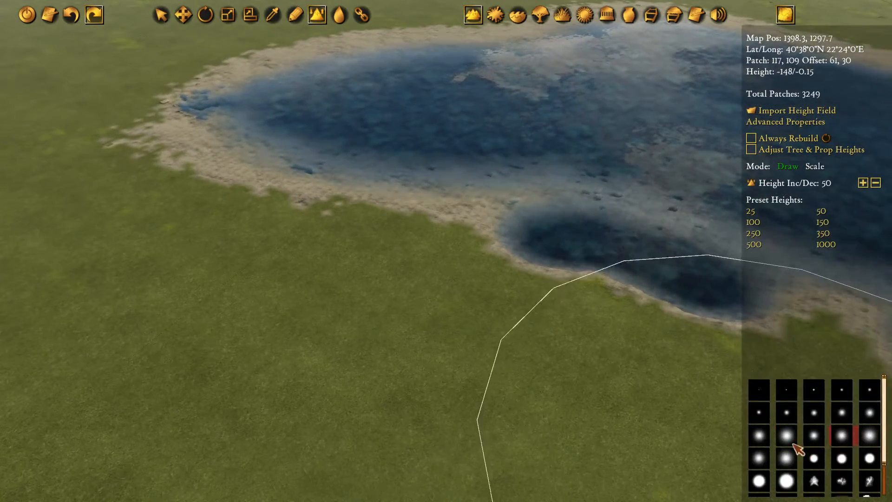
pyautogui.click(786, 435)
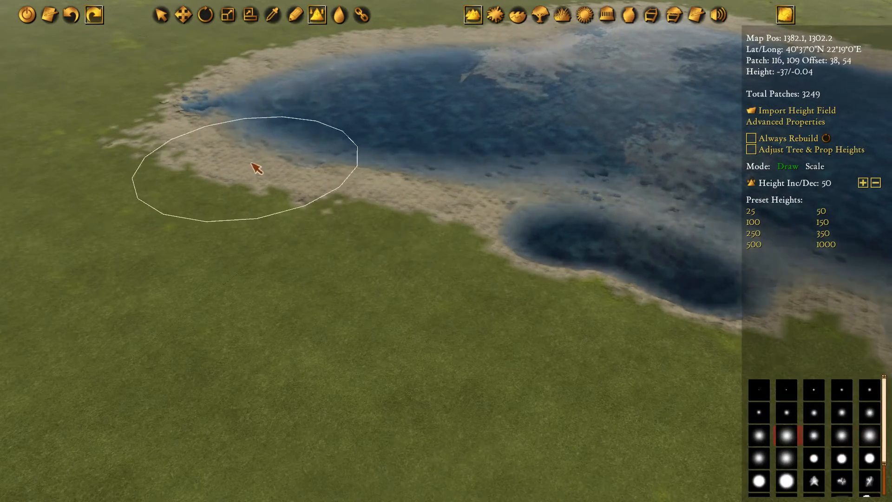
pyautogui.press('w')
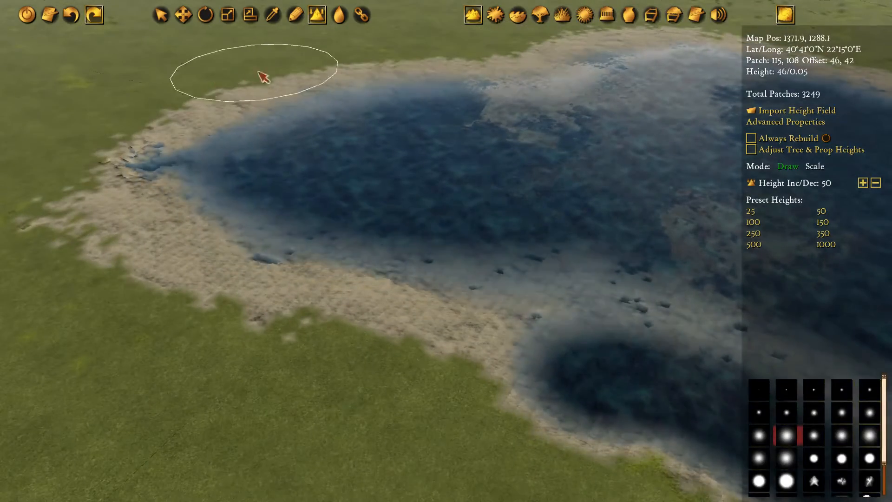
pyautogui.press('s')
pyautogui.press('d')
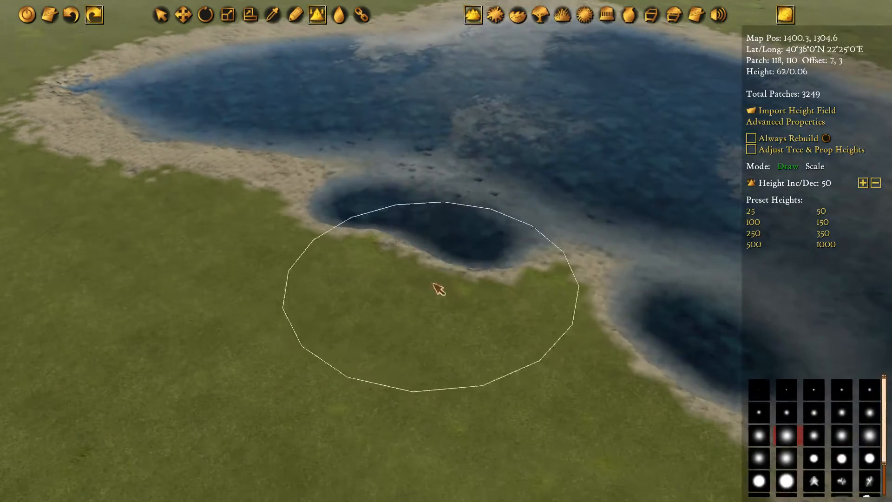
pyautogui.press('w')
pyautogui.press('a')
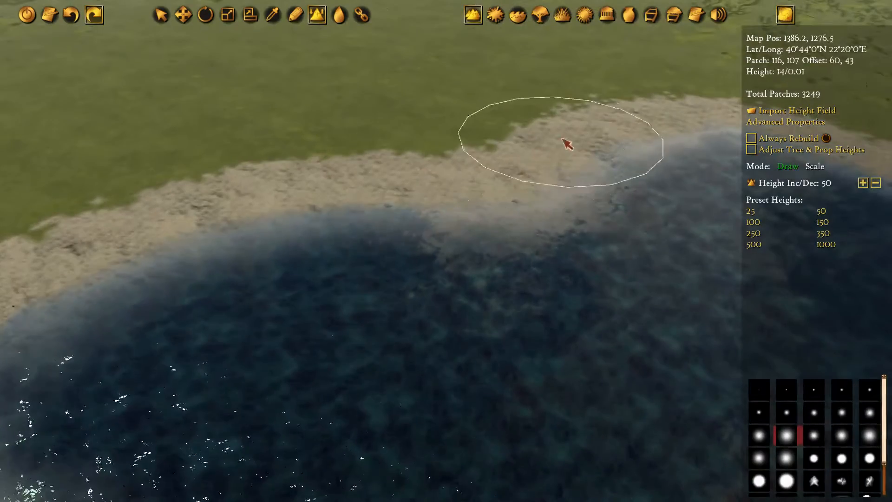
pyautogui.press('d')
pyautogui.press('w')
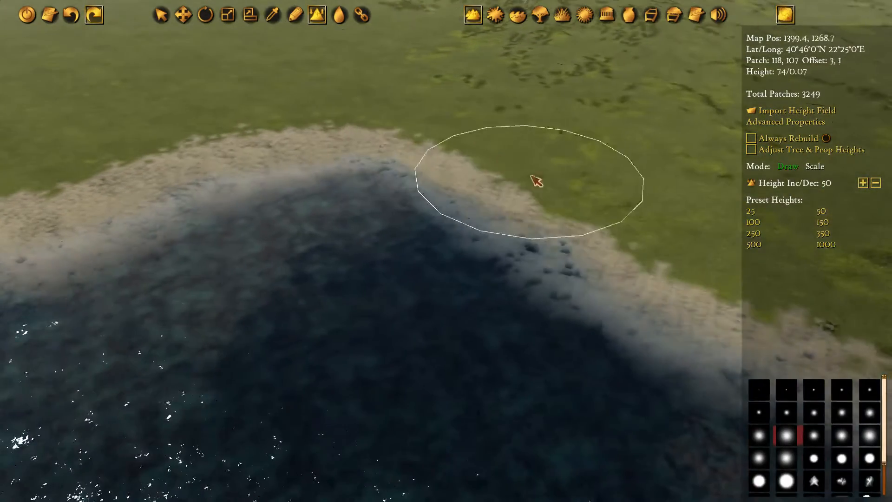
pyautogui.press('d')
pyautogui.press('s')
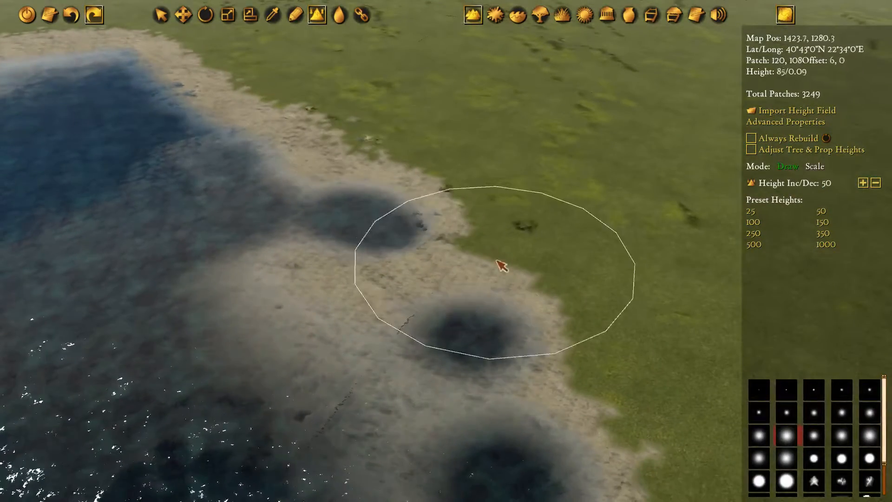
# Inspect the coastline east of the inlet, around the eastern bay and headland, and back to the round seabed pits
pyautogui.press('s')
pyautogui.press('d')
pyautogui.press('s')
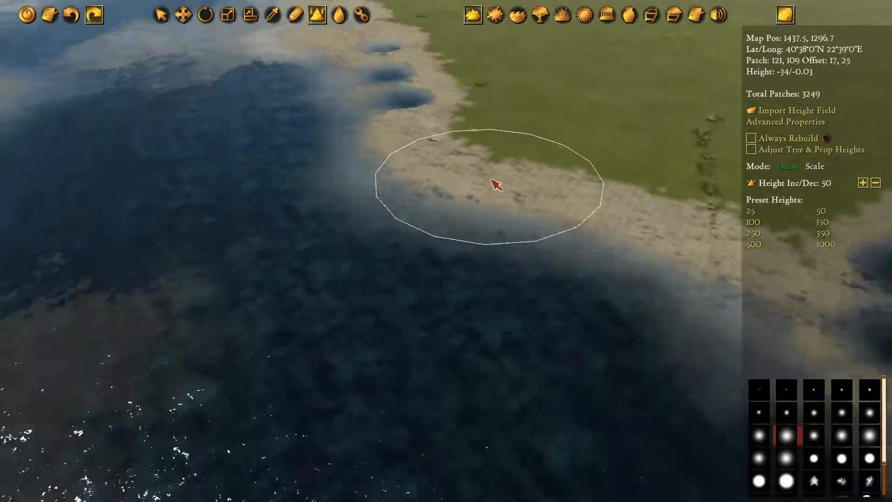
pyautogui.press('s')
pyautogui.press('d')
pyautogui.moveTo(411, 174); pyautogui.dragTo(436, 128)
pyautogui.press('d')
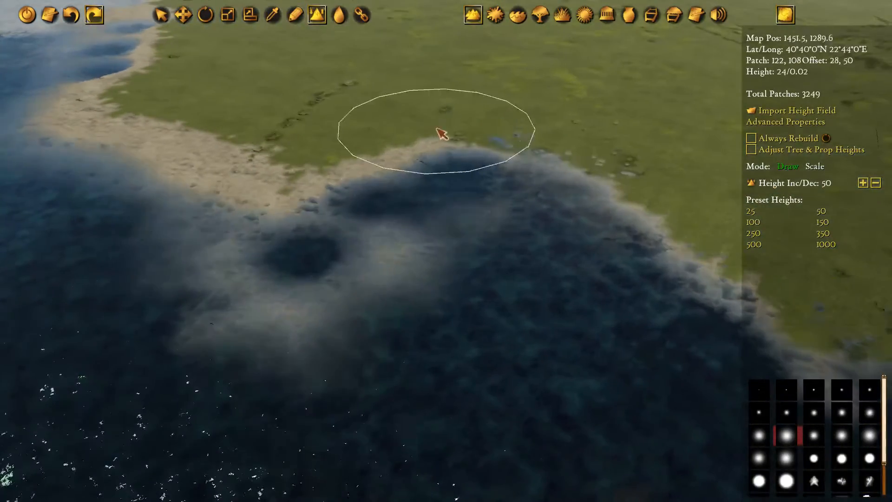
pyautogui.moveTo(599, 149); pyautogui.dragTo(280, 72, button='middle')
pyautogui.moveTo(427, 130)
pyautogui.mouseDown()
pyautogui.moveTo(474, 168)
pyautogui.moveTo(539, 176)
pyautogui.mouseUp()
pyautogui.moveTo(538, 177); pyautogui.dragTo(329, 137, button='middle')
pyautogui.moveTo(528, 197); pyautogui.dragTo(408, 158, button='middle')
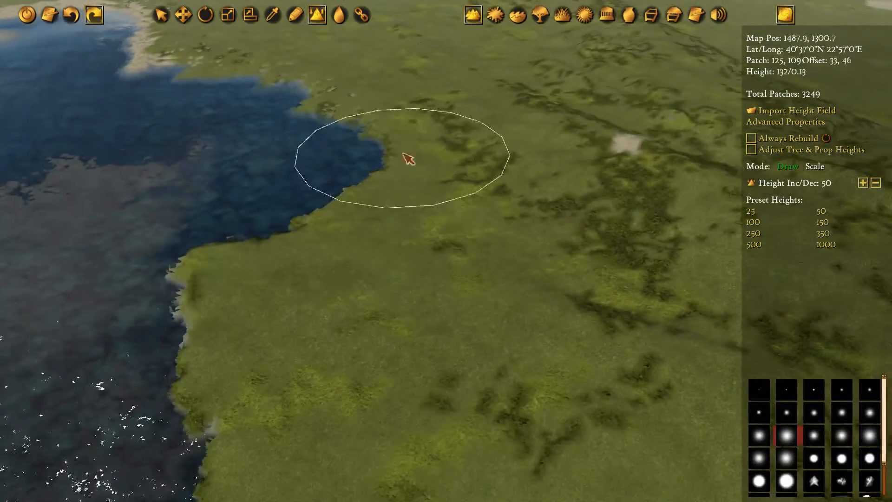
pyautogui.moveTo(241, 259)
pyautogui.mouseDown(button='middle')
pyautogui.moveTo(406, 237)
pyautogui.moveTo(577, 291)
pyautogui.moveTo(589, 231)
pyautogui.moveTo(381, 180)
pyautogui.mouseUp(button='middle')
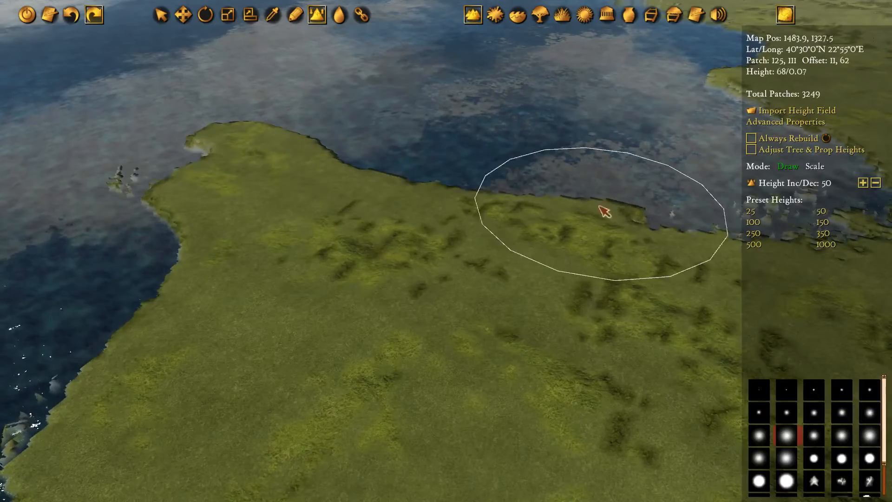
pyautogui.moveTo(293, 92); pyautogui.dragTo(398, 168, button='middle')
pyautogui.moveTo(405, 43); pyautogui.dragTo(488, 265, button='middle')
pyautogui.moveTo(158, 61); pyautogui.dragTo(469, 245, button='middle')
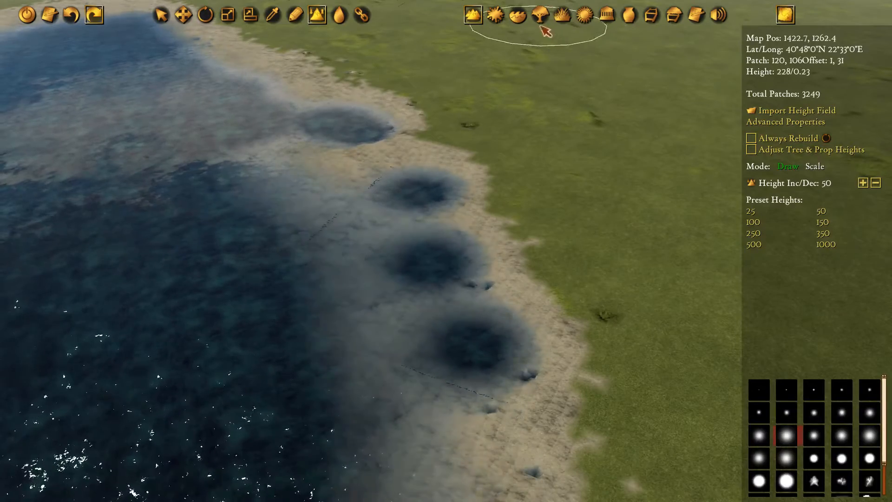
pyautogui.click(294, 16)
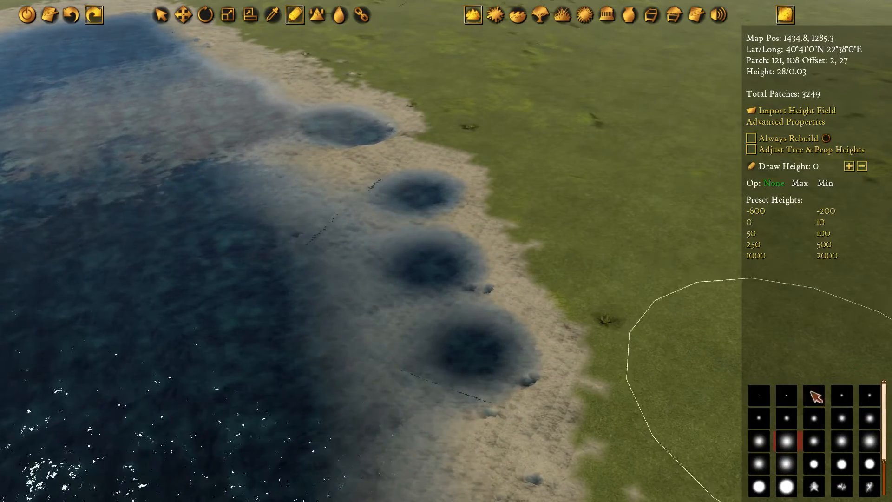
pyautogui.click(841, 420)
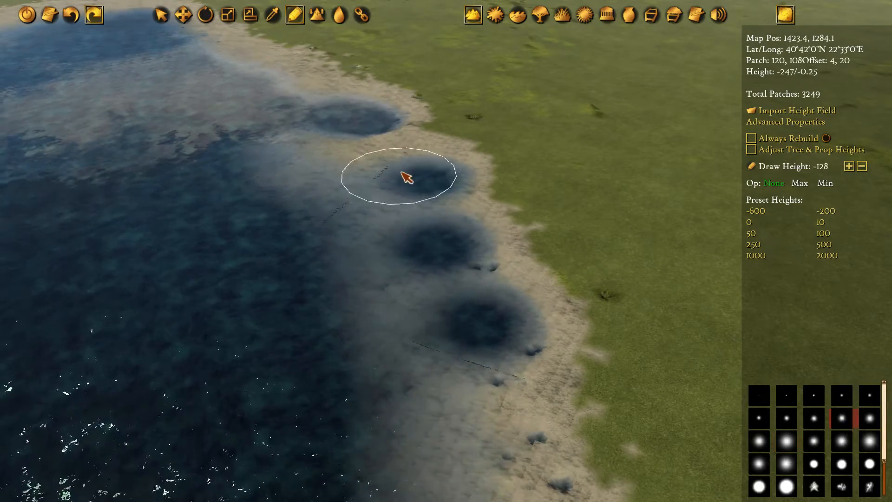
pyautogui.press('s')
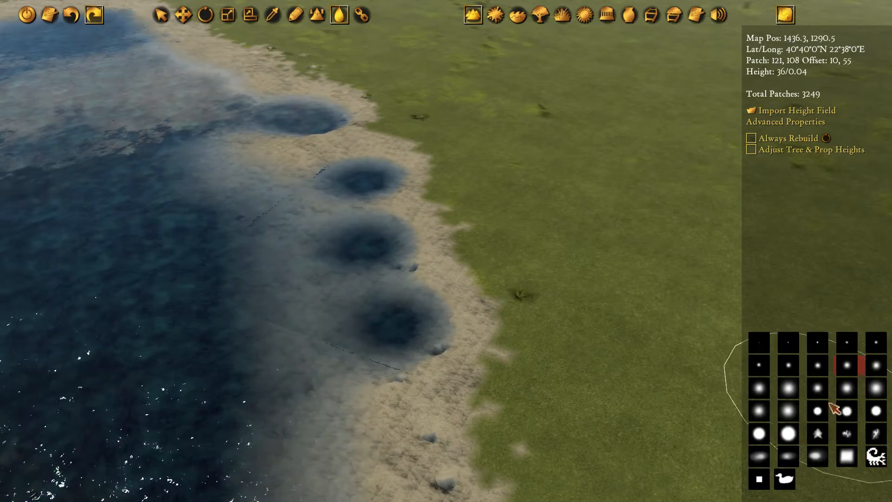
pyautogui.click(846, 387)
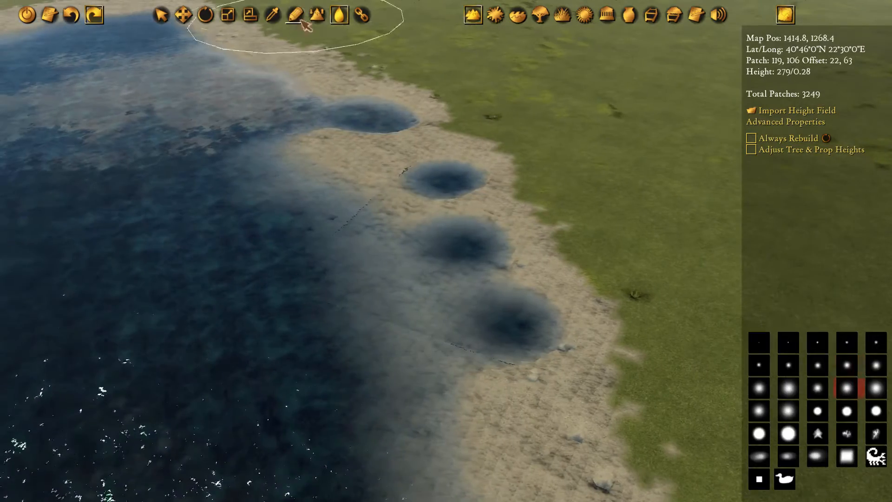
# Lower the shallows between the round pits along the inlet's north-eastern shore, using an irregular brush and height steps of 50
pyautogui.click(317, 15)
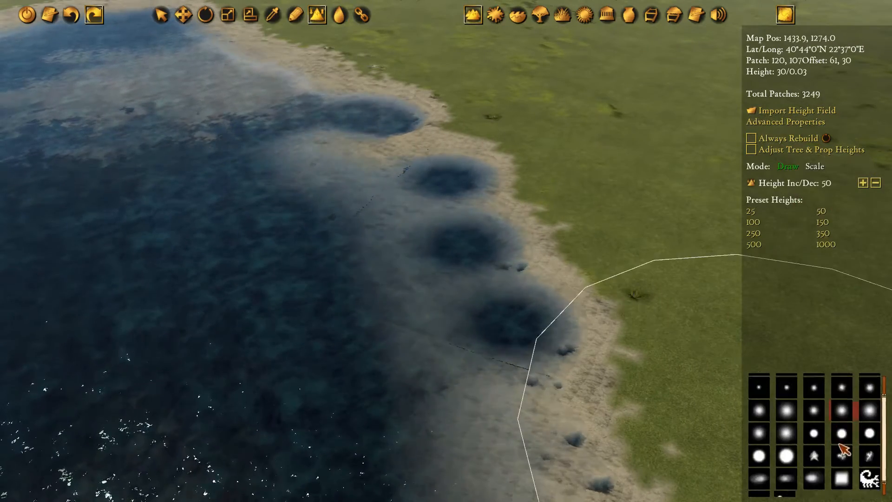
pyautogui.scroll(-1, 840, 445)
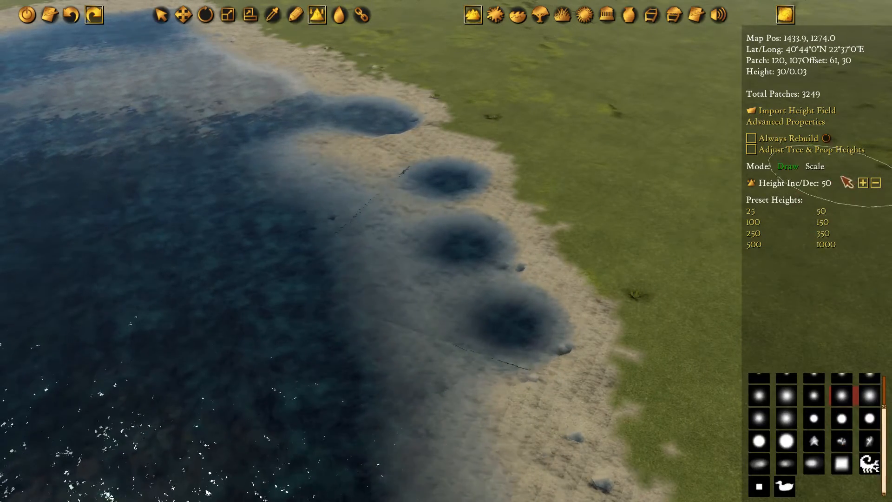
pyautogui.moveTo(372, 253)
pyautogui.mouseDown()
pyautogui.moveTo(410, 279)
pyautogui.moveTo(441, 277)
pyautogui.moveTo(424, 212)
pyautogui.moveTo(453, 209)
pyautogui.moveTo(450, 267)
pyautogui.moveTo(472, 291)
pyautogui.moveTo(511, 406)
pyautogui.moveTo(375, 231)
pyautogui.moveTo(352, 141)
pyautogui.moveTo(445, 201)
pyautogui.moveTo(510, 195)
pyautogui.moveTo(406, 200)
pyautogui.moveTo(378, 233)
pyautogui.moveTo(581, 459)
pyautogui.mouseUp()
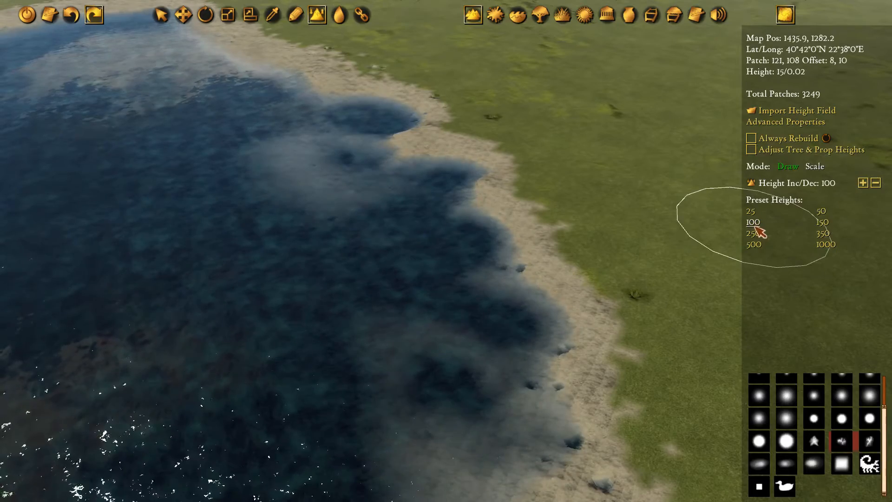
# Reshape the inlet's north-eastern shoreline with height steps of 100, building up the sandy beach along its southern stretch
pyautogui.moveTo(375, 234)
pyautogui.mouseDown()
pyautogui.moveTo(314, 169)
pyautogui.moveTo(315, 139)
pyautogui.moveTo(342, 94)
pyautogui.mouseUp()
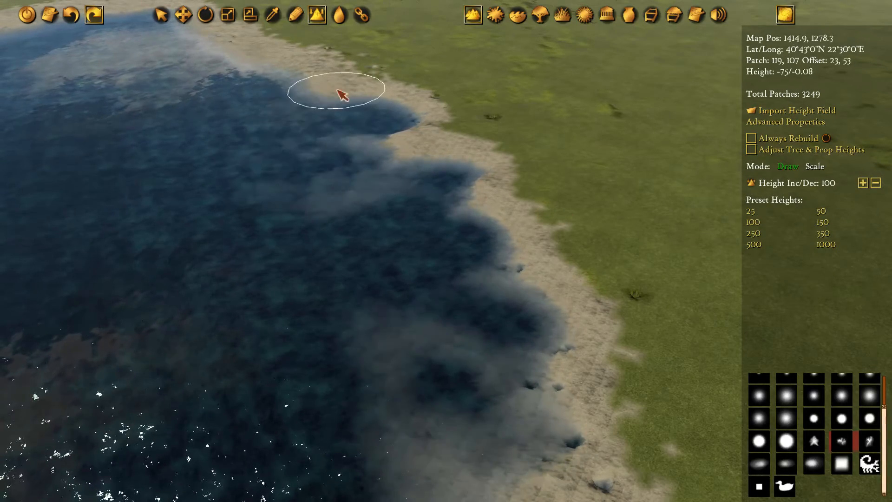
pyautogui.moveTo(407, 139)
pyautogui.mouseDown()
pyautogui.moveTo(410, 110)
pyautogui.moveTo(426, 94)
pyautogui.moveTo(408, 96)
pyautogui.moveTo(394, 79)
pyautogui.mouseUp()
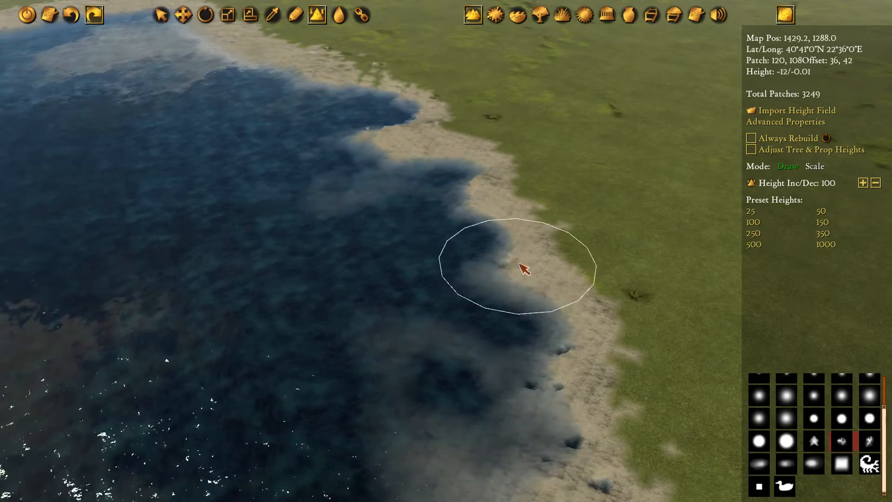
pyautogui.press('s')
pyautogui.moveTo(513, 265)
pyautogui.mouseDown()
pyautogui.moveTo(534, 244)
pyautogui.moveTo(532, 197)
pyautogui.moveTo(464, 138)
pyautogui.moveTo(506, 185)
pyautogui.moveTo(475, 138)
pyautogui.moveTo(505, 176)
pyautogui.mouseUp()
pyautogui.moveTo(558, 162)
pyautogui.mouseDown()
pyautogui.moveTo(526, 184)
pyautogui.moveTo(551, 258)
pyautogui.mouseUp()
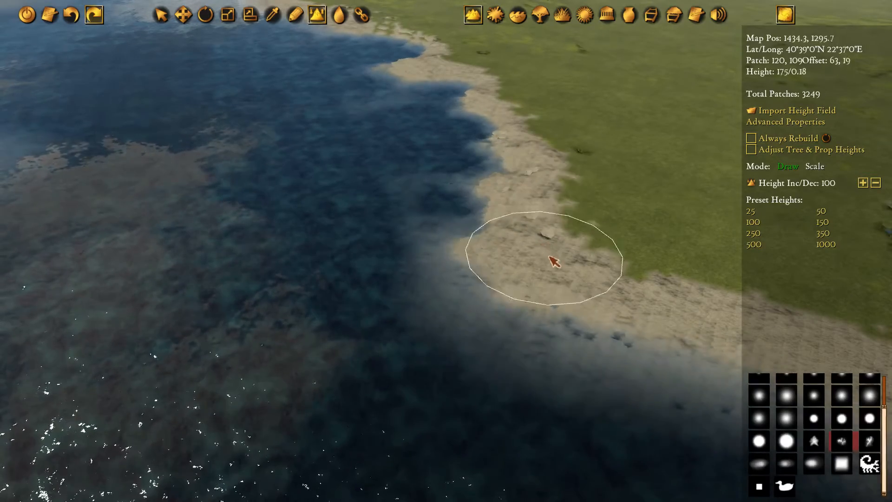
# Lower the shallow ridges around the pits on the inlet's south-western shore to join them with deep water, keeping a sandy beach
pyautogui.press('a')
pyautogui.press('w')
pyautogui.press('s')
pyautogui.press('a')
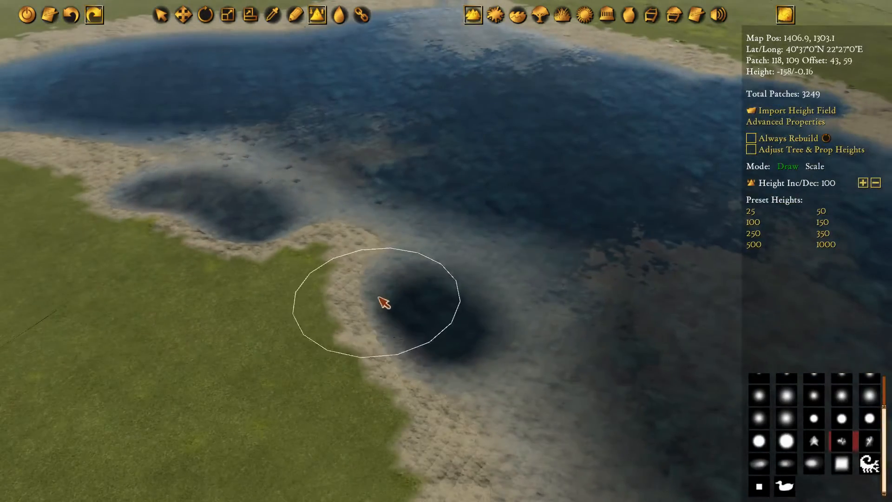
pyautogui.moveTo(378, 298)
pyautogui.mouseDown()
pyautogui.moveTo(412, 279)
pyautogui.moveTo(487, 368)
pyautogui.moveTo(533, 287)
pyautogui.moveTo(563, 348)
pyautogui.moveTo(503, 266)
pyautogui.moveTo(409, 209)
pyautogui.moveTo(241, 148)
pyautogui.moveTo(187, 140)
pyautogui.moveTo(138, 159)
pyautogui.moveTo(117, 215)
pyautogui.moveTo(143, 182)
pyautogui.moveTo(292, 247)
pyautogui.mouseUp()
pyautogui.press('w')
pyautogui.press('a')
pyautogui.press('w')
pyautogui.press('a')
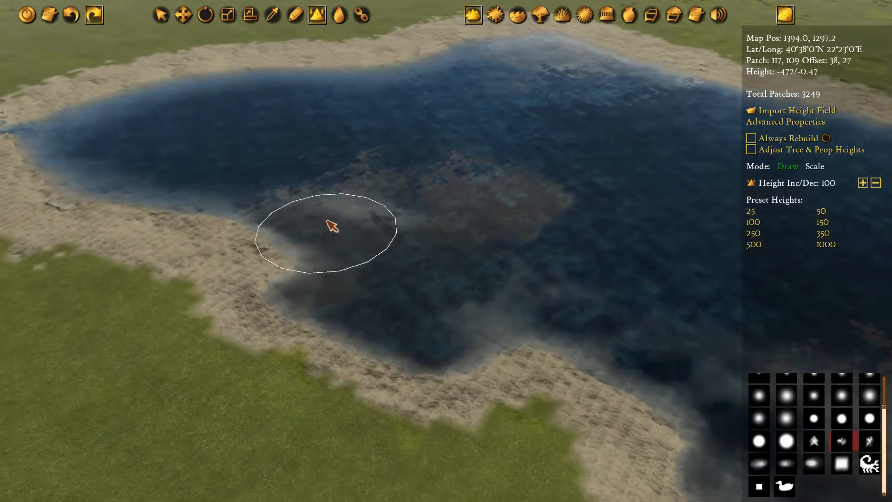
# Examine the inlet's reshaped outline and the surrounding plains and mountains from close up and in the zoomed-out height overview
pyautogui.press('w')
pyautogui.press('d')
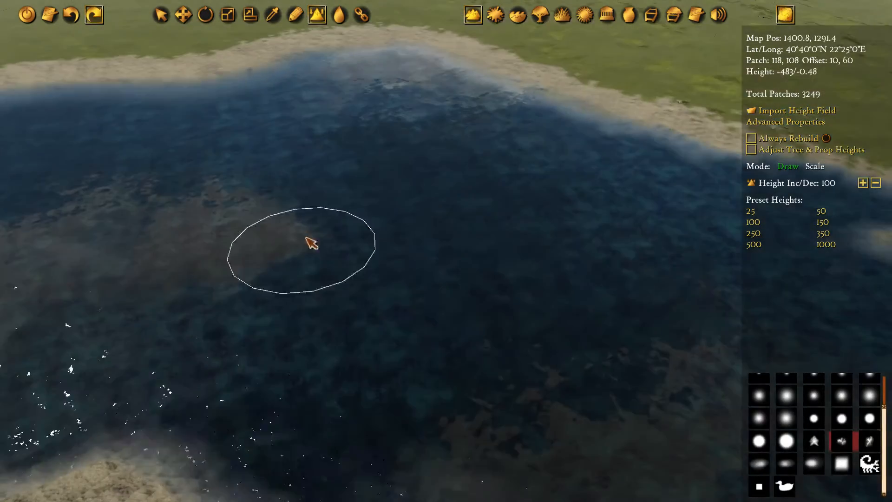
pyautogui.scroll(-10, 518, 287)
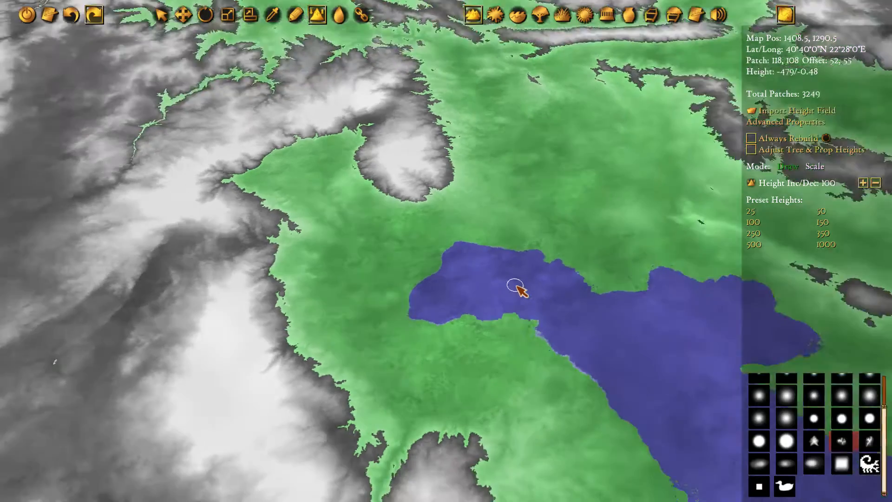
pyautogui.moveTo(506, 348); pyautogui.dragTo(557, 292, button='middle')
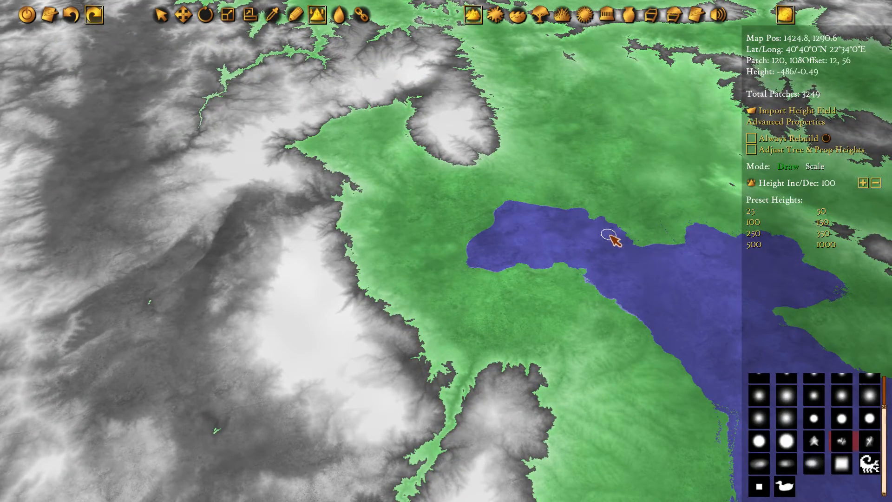
pyautogui.moveTo(418, 100); pyautogui.dragTo(478, 150, button='middle')
pyautogui.moveTo(720, 356); pyautogui.dragTo(384, 189, button='middle')
pyautogui.moveTo(302, 142); pyautogui.dragTo(387, 158, button='middle')
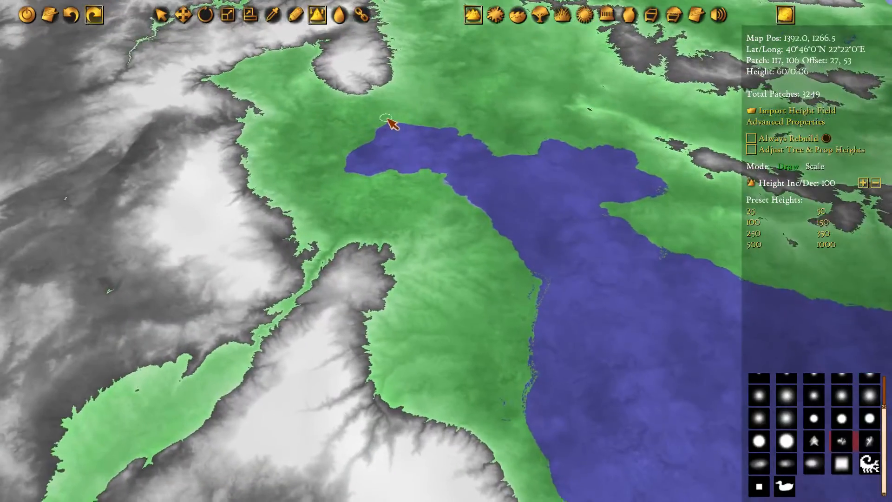
pyautogui.moveTo(387, 118); pyautogui.dragTo(449, 182, button='middle')
pyautogui.moveTo(538, 129); pyautogui.dragTo(533, 117, button='middle')
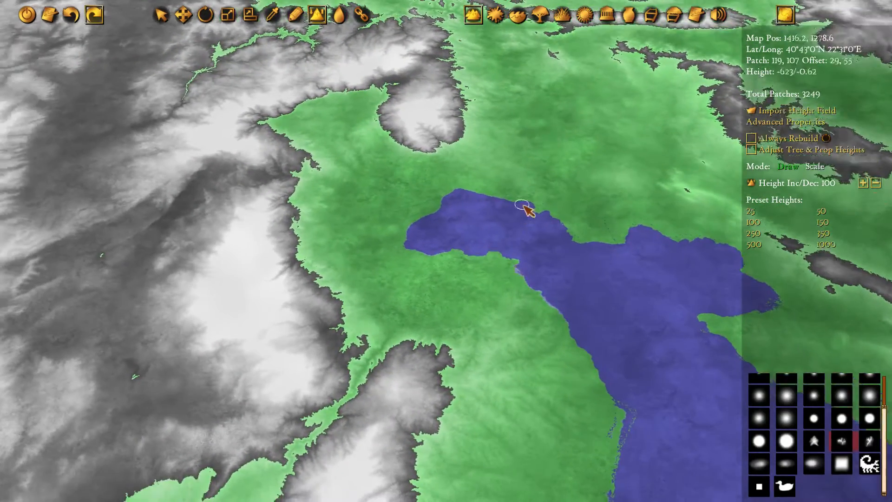
pyautogui.moveTo(556, 336); pyautogui.dragTo(430, 269, button='middle')
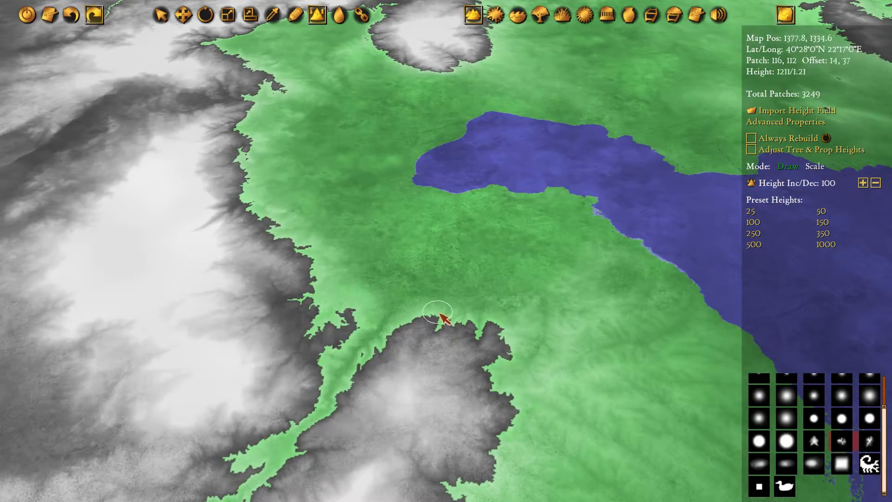
pyautogui.scroll(10, 440, 313)
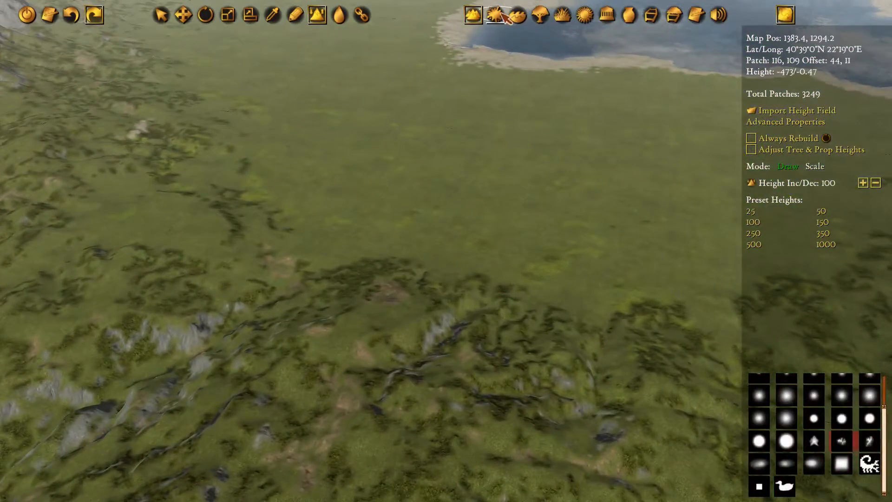
# Switch from height editing to terrain texturing and select the 03 Rich Soil texture
pyautogui.click(496, 15)
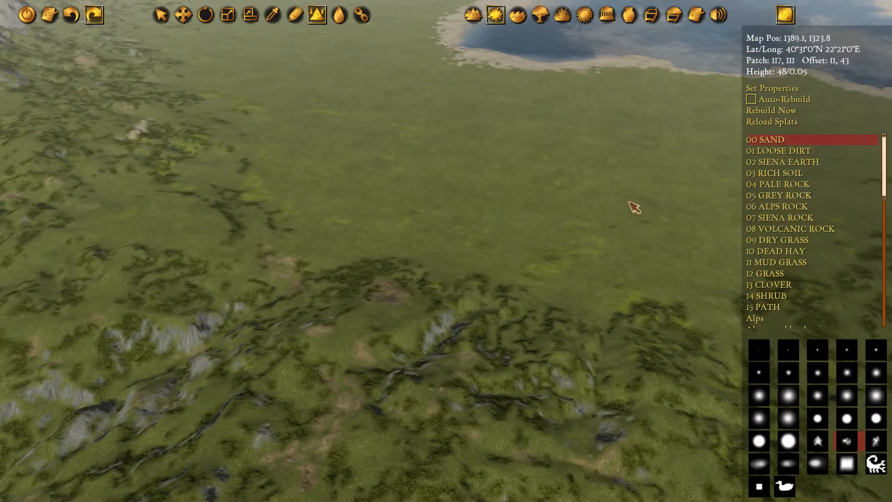
pyautogui.scroll(-10, 634, 207)
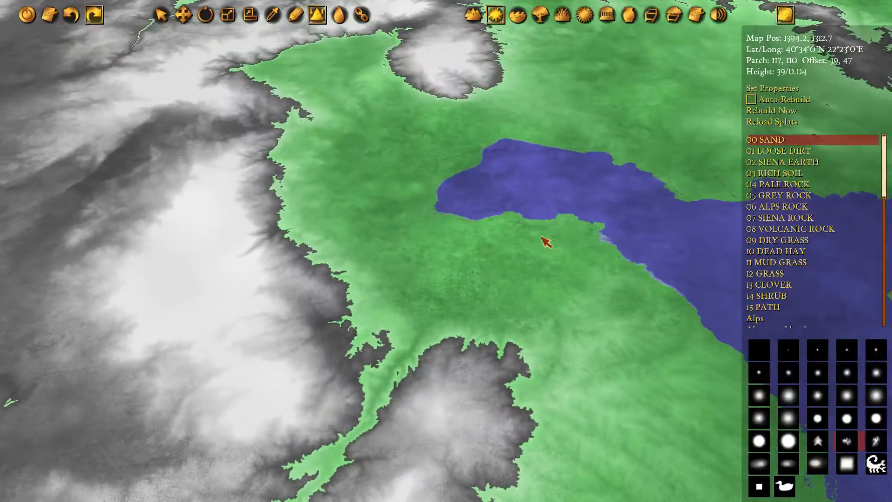
pyautogui.moveTo(596, 135); pyautogui.dragTo(555, 248, button='middle')
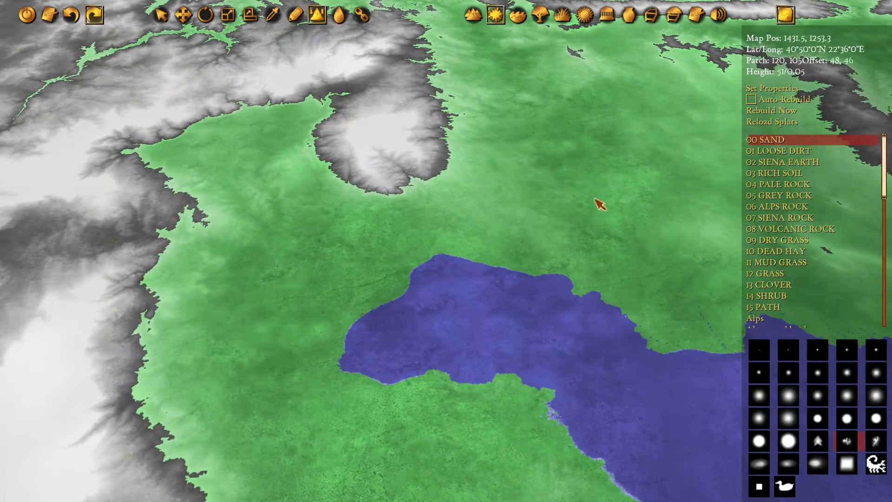
pyautogui.moveTo(578, 102); pyautogui.dragTo(652, 259, button='middle')
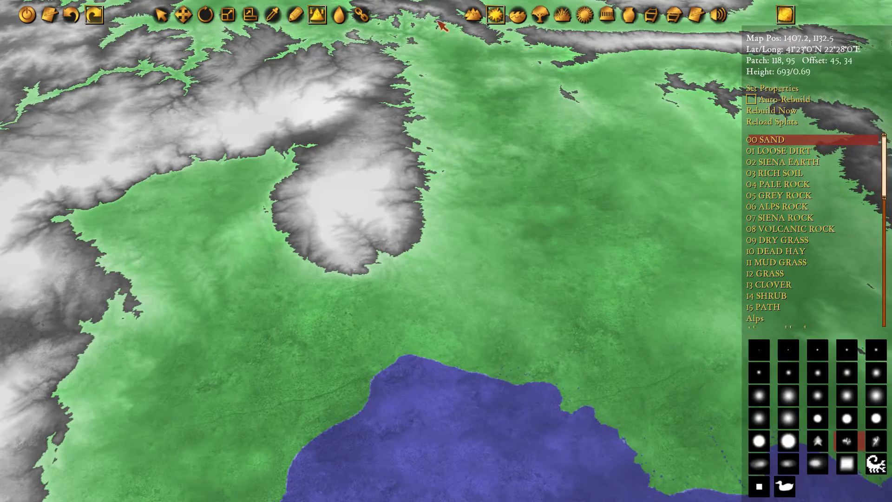
pyautogui.moveTo(438, 22); pyautogui.dragTo(447, 149, button='middle')
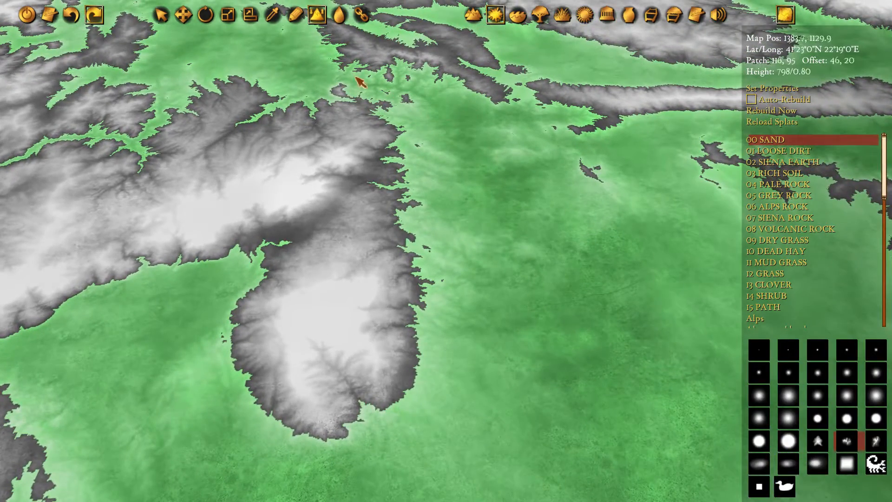
pyautogui.moveTo(647, 494); pyautogui.dragTo(555, 219, button='middle')
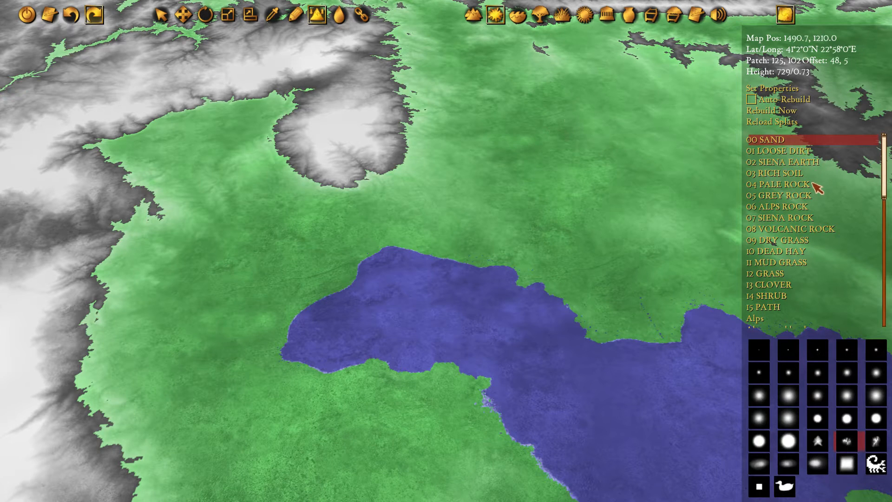
pyautogui.click(796, 175)
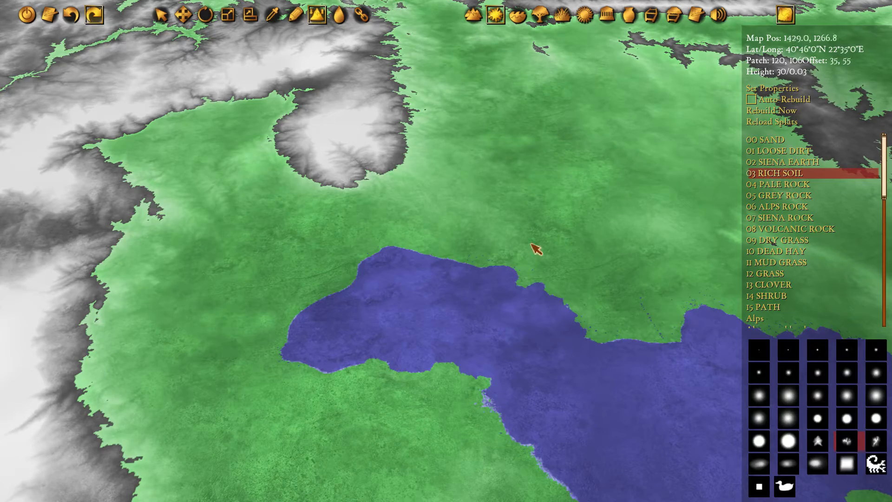
# Activate terrain painting near the inlet's northern shore with a small soft round brush
pyautogui.scroll(5, 456, 255)
pyautogui.press('d')
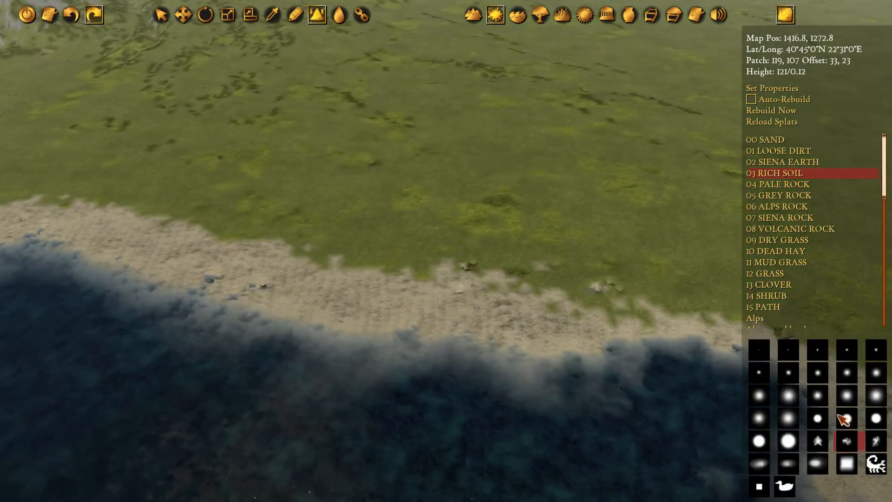
pyautogui.press('a')
pyautogui.press('s')
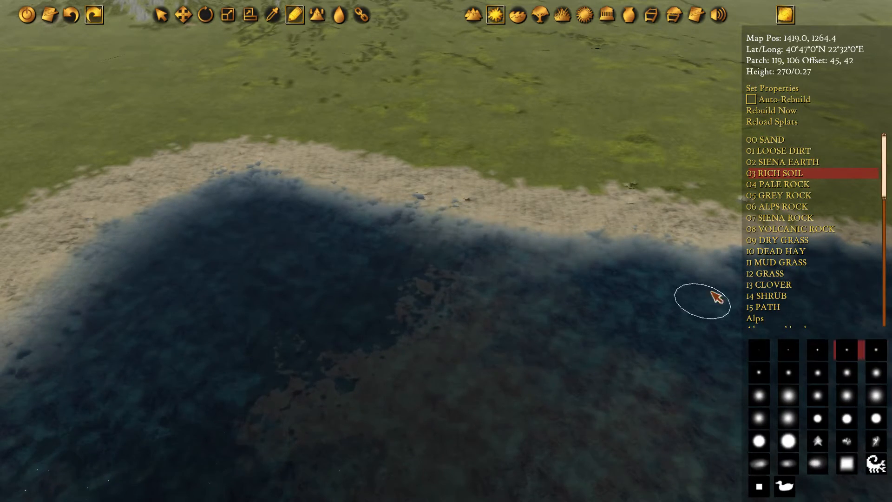
pyautogui.click(875, 349)
pyautogui.press('w')
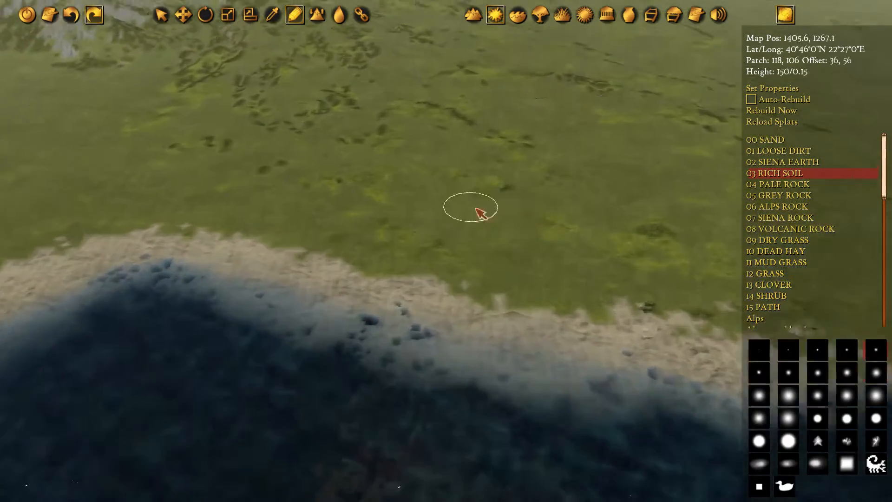
# Examine the plain between the inlet's northern shore and the mountains, in the height overview and from close up
pyautogui.scroll(-8, 567, 250)
pyautogui.press('w')
pyautogui.press('d')
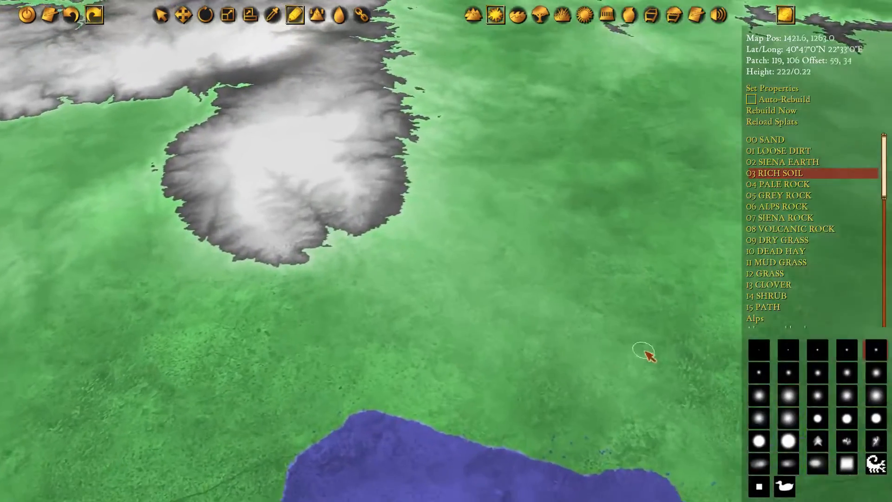
pyautogui.press('s')
pyautogui.moveTo(513, 320); pyautogui.dragTo(435, 410, button='middle')
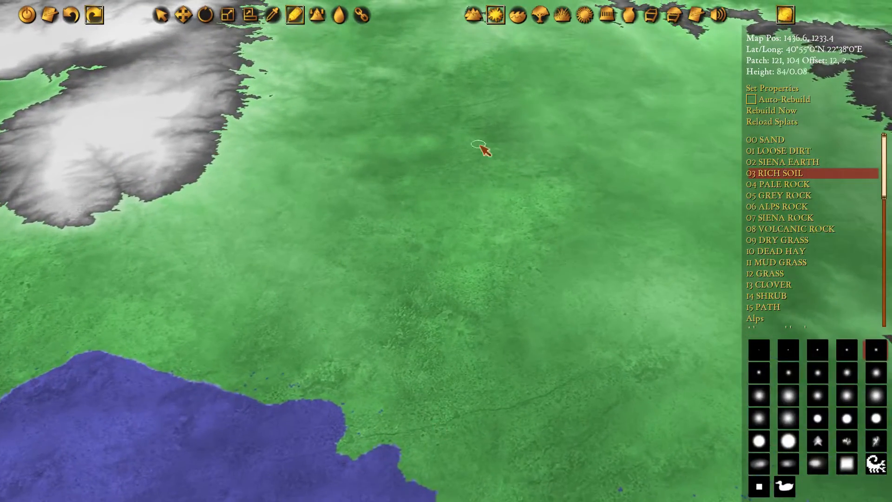
pyautogui.moveTo(418, 365); pyautogui.dragTo(371, 189, button='middle')
pyautogui.moveTo(356, 143); pyautogui.dragTo(399, 328, button='middle')
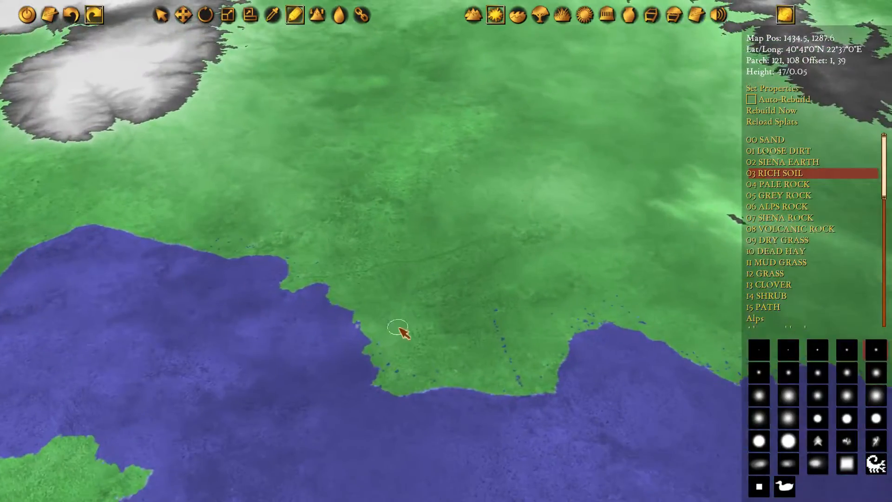
pyautogui.scroll(5, 345, 305)
pyautogui.moveTo(345, 306)
pyautogui.mouseDown()
pyautogui.moveTo(358, 321)
pyautogui.moveTo(375, 313)
pyautogui.moveTo(334, 302)
pyautogui.moveTo(377, 242)
pyautogui.moveTo(370, 135)
pyautogui.mouseUp()
pyautogui.press('w')
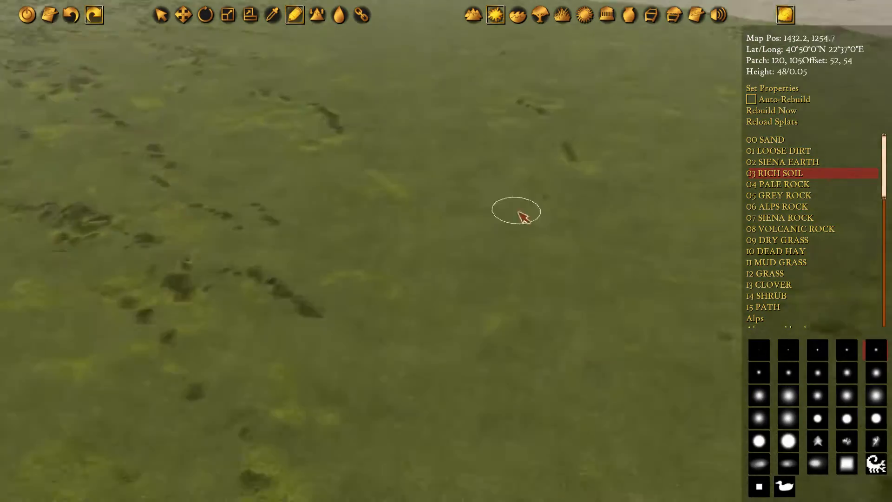
# Paint a winding Rich Soil strip from the northern edge of the grassy plain down to the inlet's shore
pyautogui.moveTo(492, 244); pyautogui.dragTo(524, 283, button='middle')
pyautogui.moveTo(433, 120); pyautogui.dragTo(488, 408, button='middle')
pyautogui.moveTo(531, 297); pyautogui.dragTo(388, 351, button='middle')
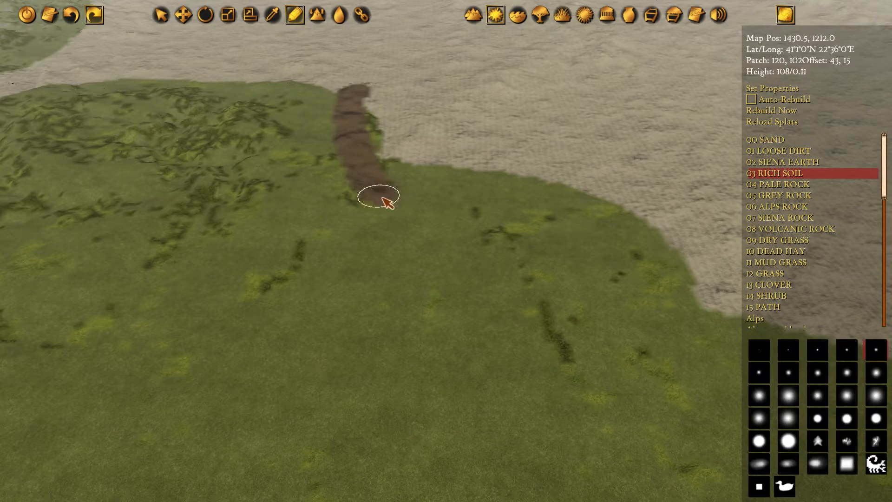
pyautogui.moveTo(445, 390); pyautogui.dragTo(412, 89, button='middle')
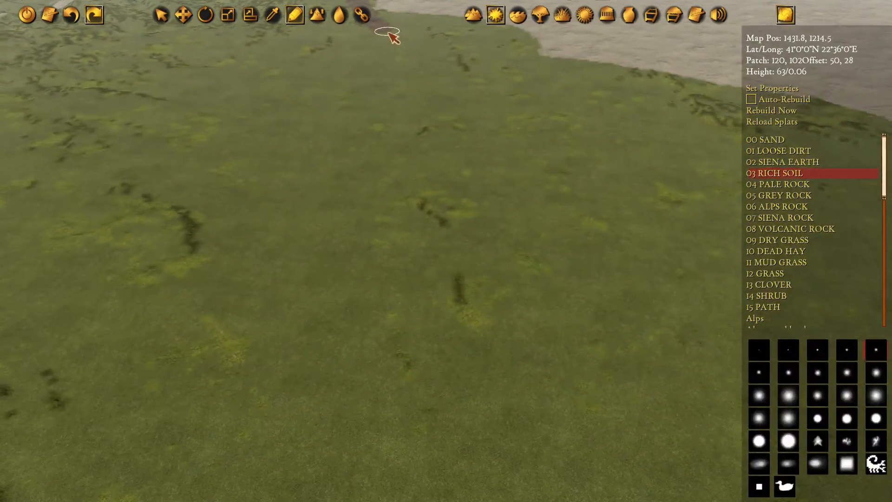
pyautogui.moveTo(368, 163); pyautogui.dragTo(340, 243)
pyautogui.moveTo(410, 366)
pyautogui.mouseDown(button='middle')
pyautogui.moveTo(436, 225)
pyautogui.moveTo(442, 132)
pyautogui.mouseUp(button='middle')
pyautogui.moveTo(324, 326)
pyautogui.mouseDown()
pyautogui.moveTo(319, 264)
pyautogui.moveTo(377, 128)
pyautogui.mouseUp()
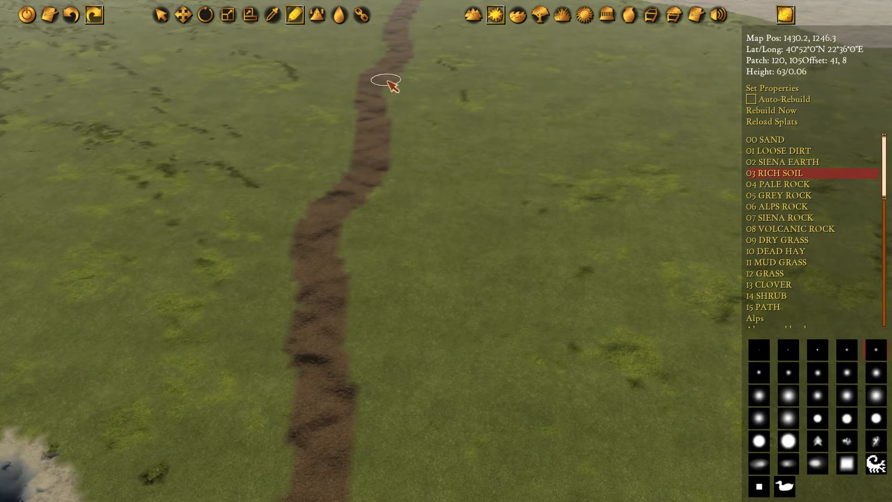
# Begin another Rich Soil strip in the narrow mountain valley north of the plain, heading south through the bare hills
pyautogui.press('w')
pyautogui.press('a')
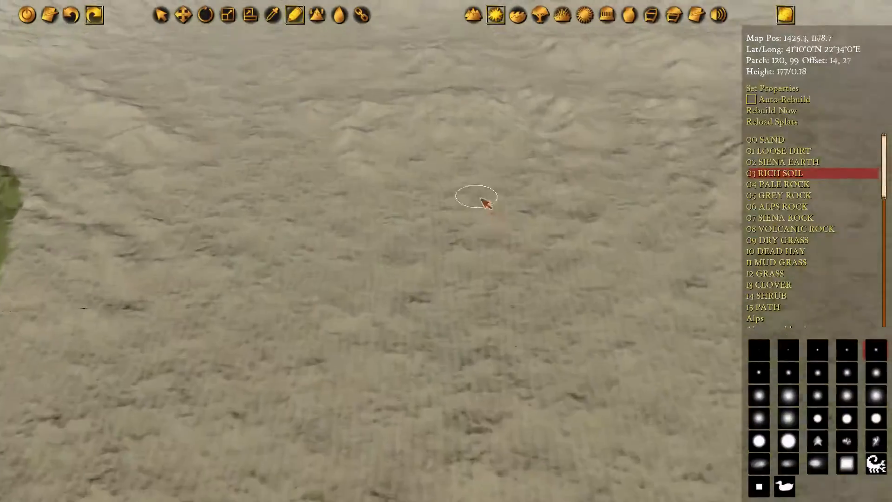
pyautogui.moveTo(481, 198); pyautogui.dragTo(498, 209, button='middle')
pyautogui.moveTo(395, 181)
pyautogui.mouseDown(button='middle')
pyautogui.moveTo(429, 279)
pyautogui.moveTo(428, 266)
pyautogui.mouseUp(button='middle')
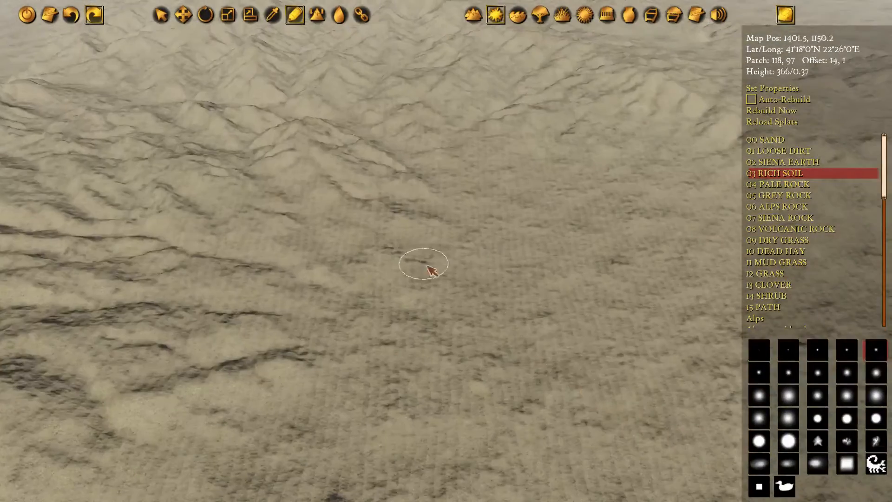
pyautogui.moveTo(346, 171); pyautogui.dragTo(380, 260, button='middle')
pyautogui.moveTo(404, 135); pyautogui.dragTo(454, 203, button='middle')
pyautogui.moveTo(348, 74); pyautogui.dragTo(386, 146, button='middle')
pyautogui.moveTo(362, 50)
pyautogui.mouseDown(button='middle')
pyautogui.moveTo(415, 105)
pyautogui.moveTo(350, 75)
pyautogui.mouseUp(button='middle')
pyautogui.moveTo(343, 66); pyautogui.dragTo(356, 80)
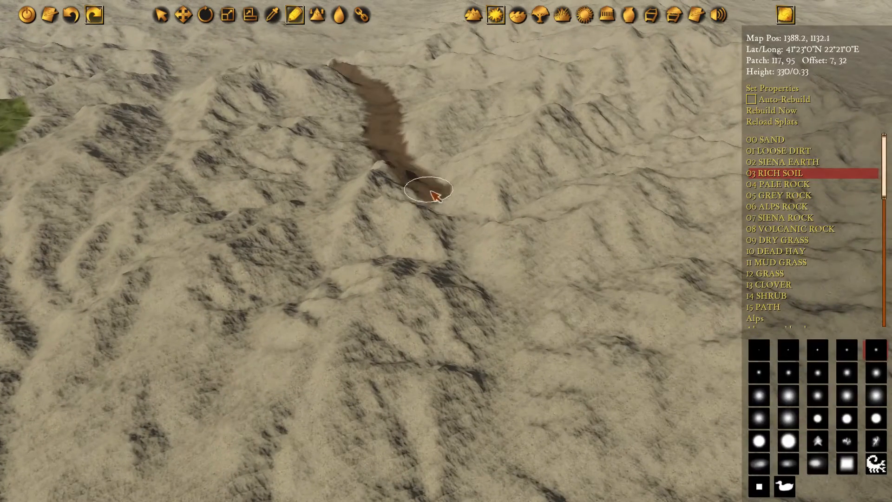
pyautogui.moveTo(432, 192)
pyautogui.mouseDown()
pyautogui.moveTo(455, 255)
pyautogui.moveTo(505, 320)
pyautogui.mouseUp()
# Extend the mountain strip of Rich Soil south across the bare foothills and join it to the strip on the plain
pyautogui.moveTo(505, 321); pyautogui.dragTo(495, 94, button='middle')
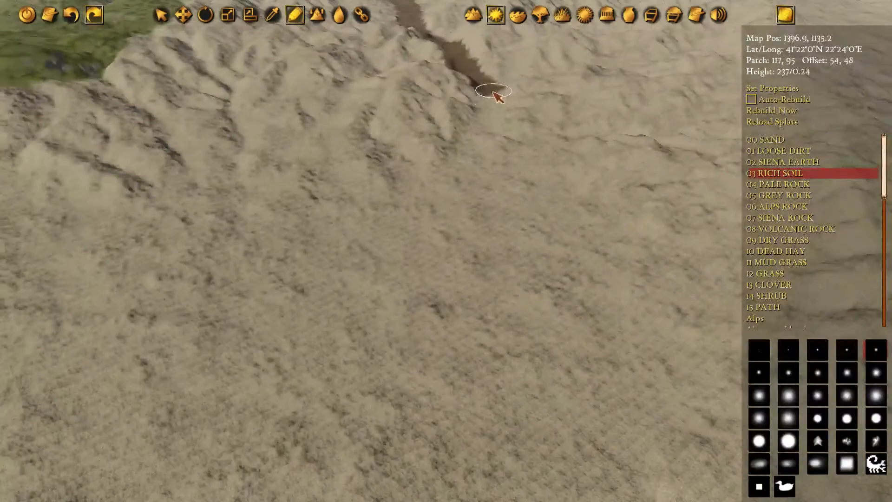
pyautogui.moveTo(494, 93); pyautogui.dragTo(454, 178)
pyautogui.moveTo(460, 297)
pyautogui.mouseDown(button='middle')
pyautogui.moveTo(552, 132)
pyautogui.moveTo(557, 106)
pyautogui.mouseUp(button='middle')
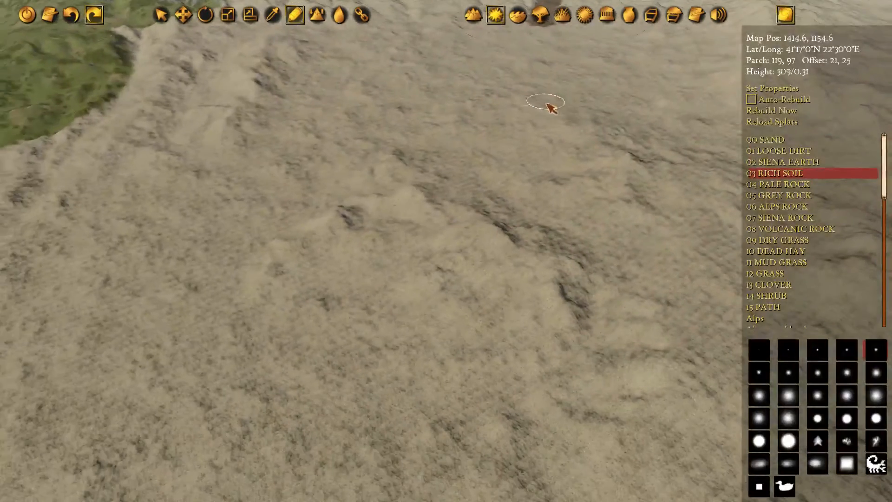
pyautogui.moveTo(492, 110); pyautogui.dragTo(620, 191, button='middle')
pyautogui.moveTo(581, 104)
pyautogui.mouseDown(button='middle')
pyautogui.moveTo(572, 47)
pyautogui.moveTo(562, 43)
pyautogui.mouseUp(button='middle')
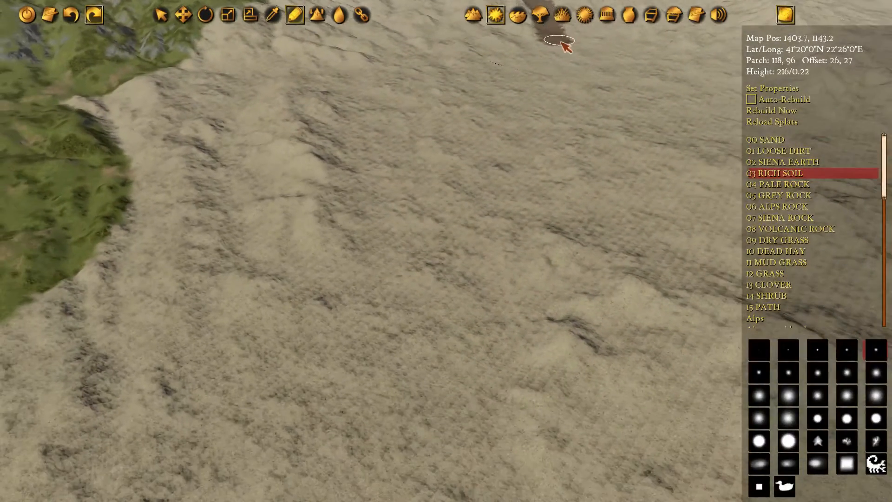
pyautogui.moveTo(486, 320); pyautogui.dragTo(529, 106, button='middle')
pyautogui.moveTo(473, 246); pyautogui.dragTo(482, 124, button='middle')
pyautogui.moveTo(496, 373)
pyautogui.mouseDown(button='middle')
pyautogui.moveTo(545, 353)
pyautogui.moveTo(525, 404)
pyautogui.mouseUp(button='middle')
pyautogui.moveTo(525, 404)
pyautogui.mouseDown()
pyautogui.moveTo(534, 354)
pyautogui.moveTo(494, 251)
pyautogui.moveTo(426, 172)
pyautogui.moveTo(430, 111)
pyautogui.mouseUp()
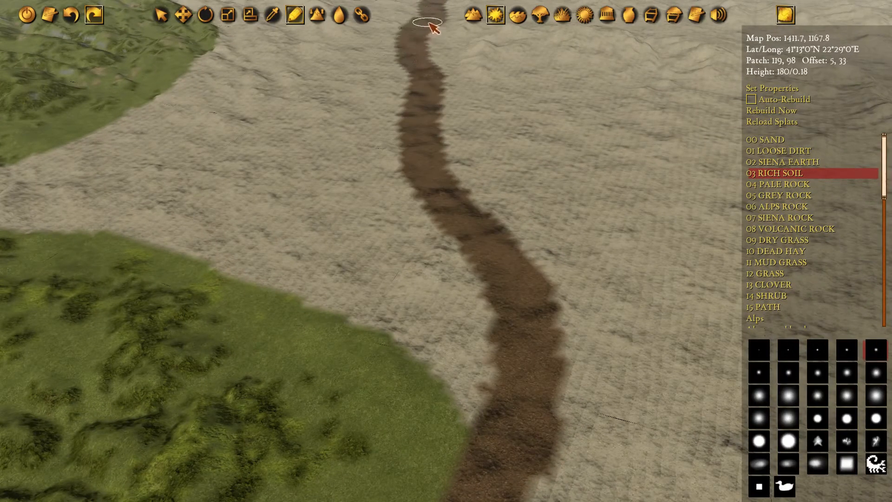
# Examine the whole soil strip from the northern foothills to the inlet, along with the surrounding height overview
pyautogui.moveTo(422, 49); pyautogui.dragTo(487, 164, button='middle')
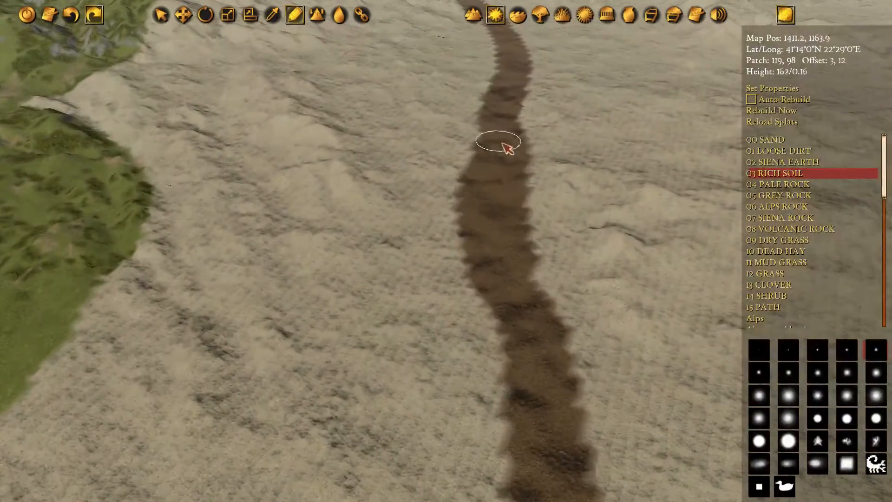
pyautogui.moveTo(504, 395)
pyautogui.mouseDown(button='middle')
pyautogui.moveTo(488, 259)
pyautogui.moveTo(484, 53)
pyautogui.mouseUp(button='middle')
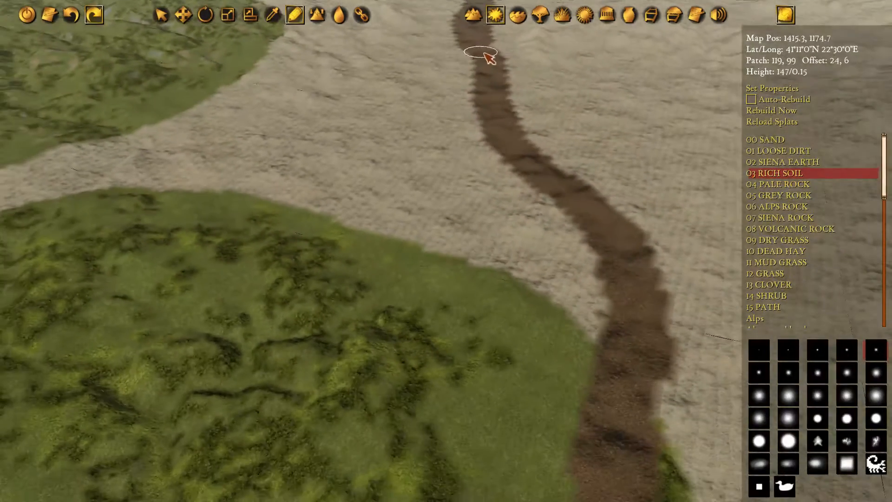
pyautogui.scroll(-3, 488, 379)
pyautogui.moveTo(515, 410); pyautogui.dragTo(484, 197, button='middle')
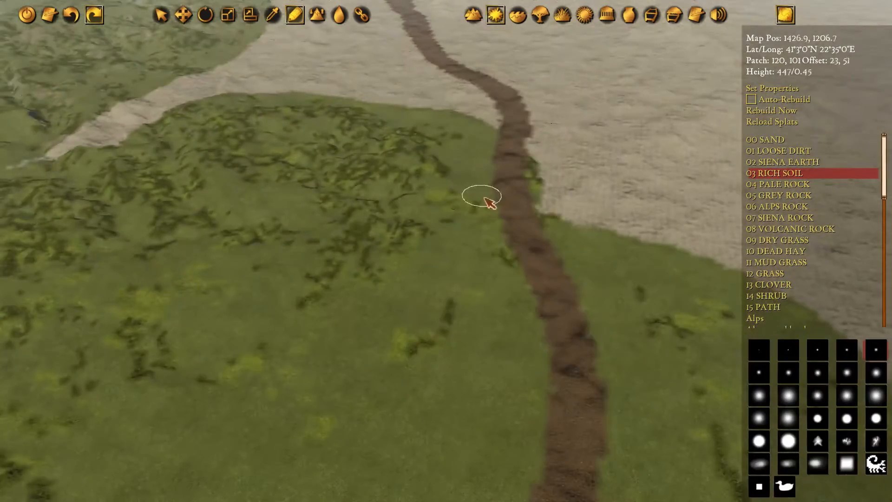
pyautogui.scroll(-2, 484, 199)
pyautogui.moveTo(491, 229); pyautogui.dragTo(372, 103, button='middle')
pyautogui.moveTo(398, 395); pyautogui.dragTo(503, 88, button='middle')
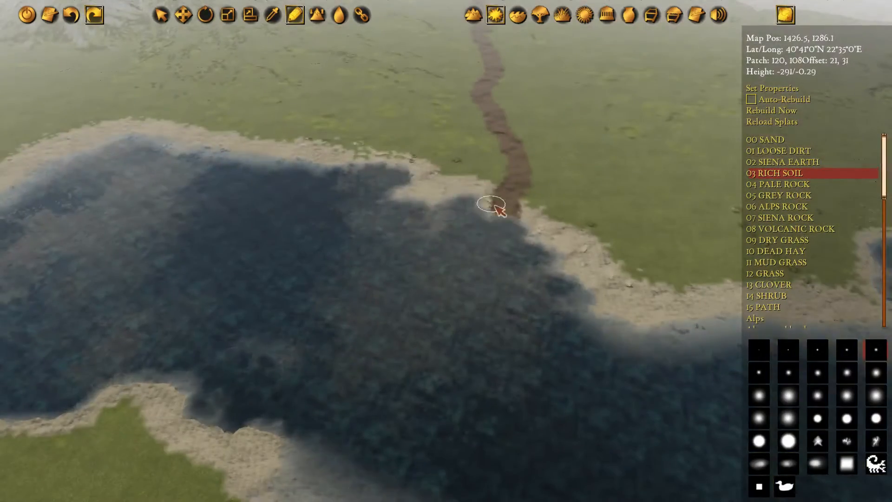
pyautogui.scroll(-8, 488, 165)
pyautogui.moveTo(438, 97); pyautogui.dragTo(531, 203, button='middle')
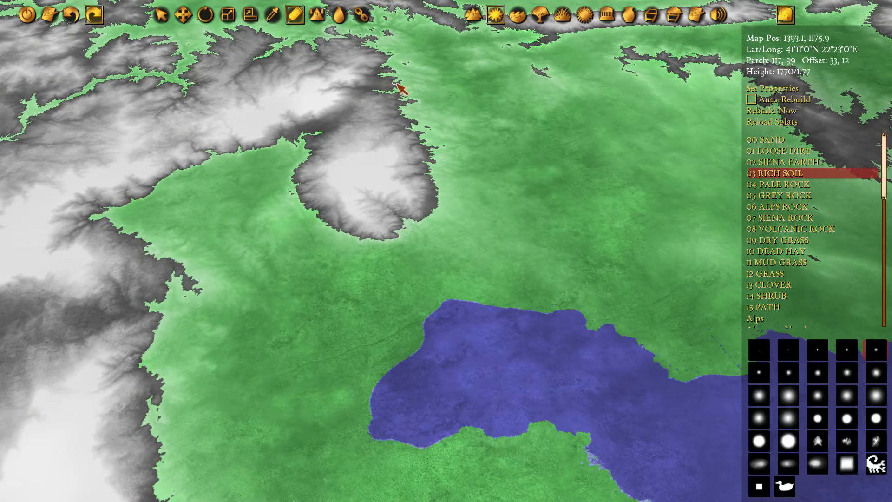
pyautogui.scroll(3, 599, 330)
pyautogui.scroll(5, 589, 344)
pyautogui.scroll(3, 462, 355)
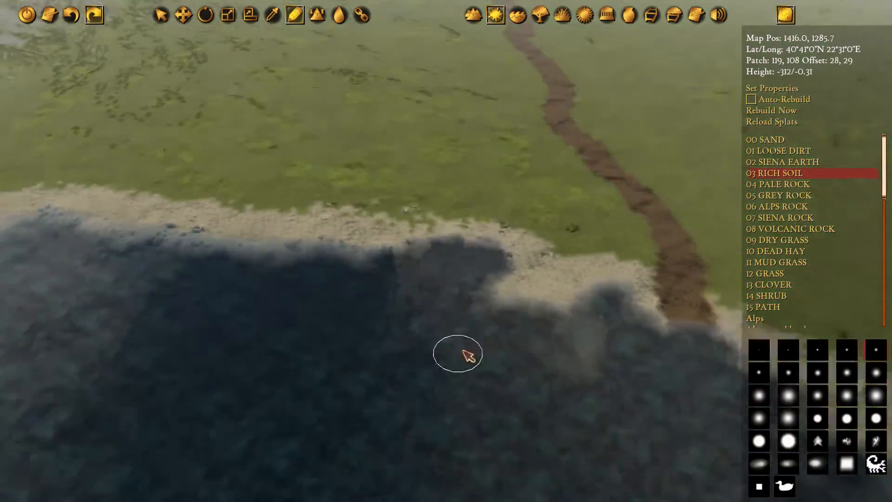
# Paint a winding Rich Soil strip through the mountain valley southwest of the gulf, reaching north to the edge of the coastal plain
pyautogui.moveTo(383, 295); pyautogui.dragTo(753, 151, button='middle')
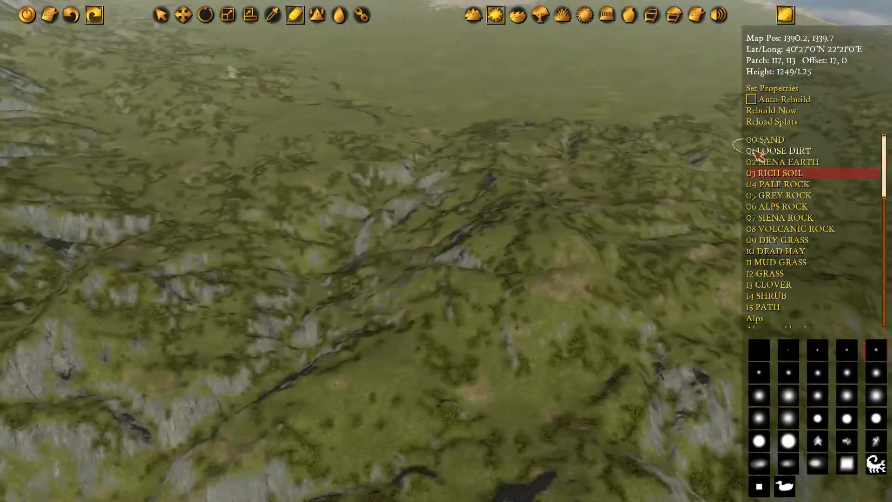
pyautogui.moveTo(581, 189); pyautogui.dragTo(631, 106, button='middle')
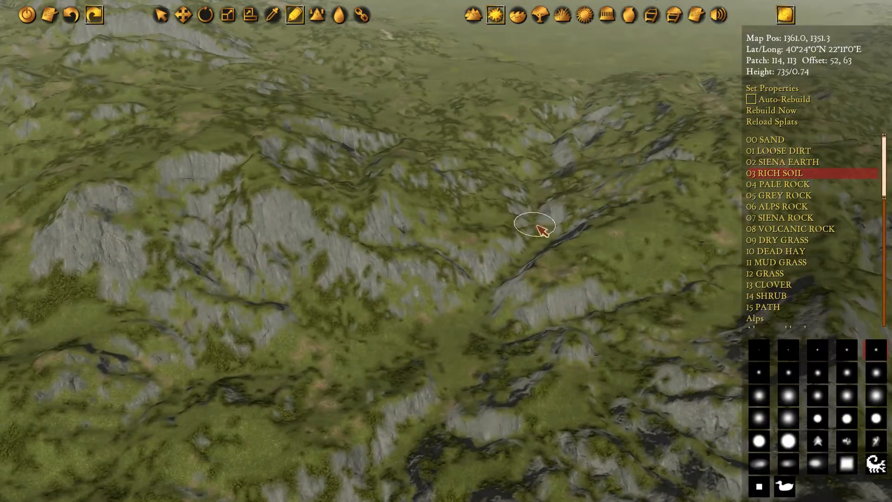
pyautogui.moveTo(541, 229); pyautogui.dragTo(459, 257, button='middle')
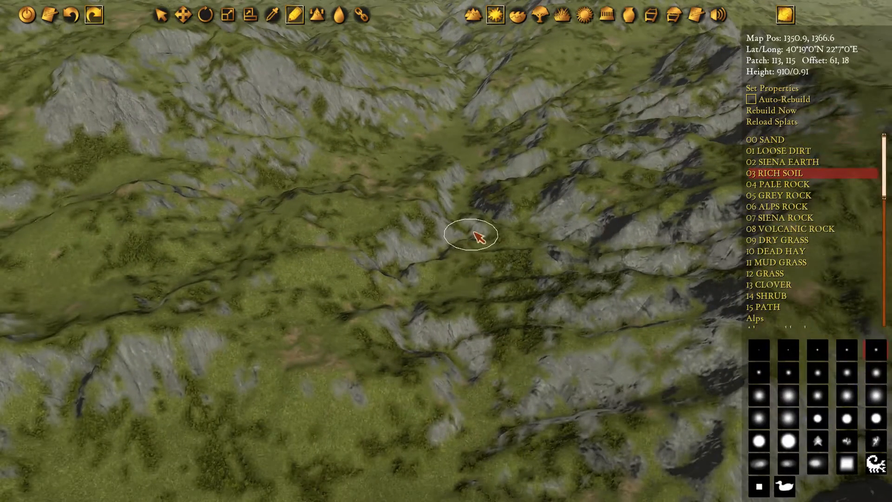
pyautogui.scroll(-10, 474, 223)
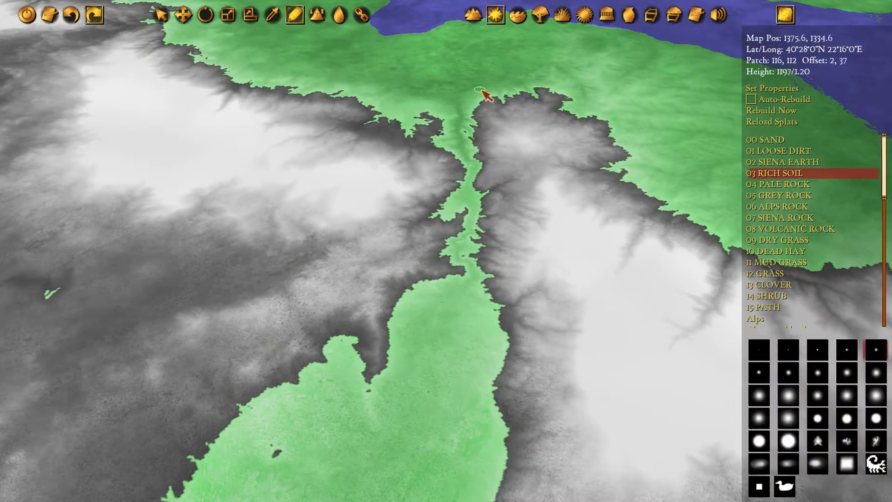
pyautogui.scroll(10, 474, 288)
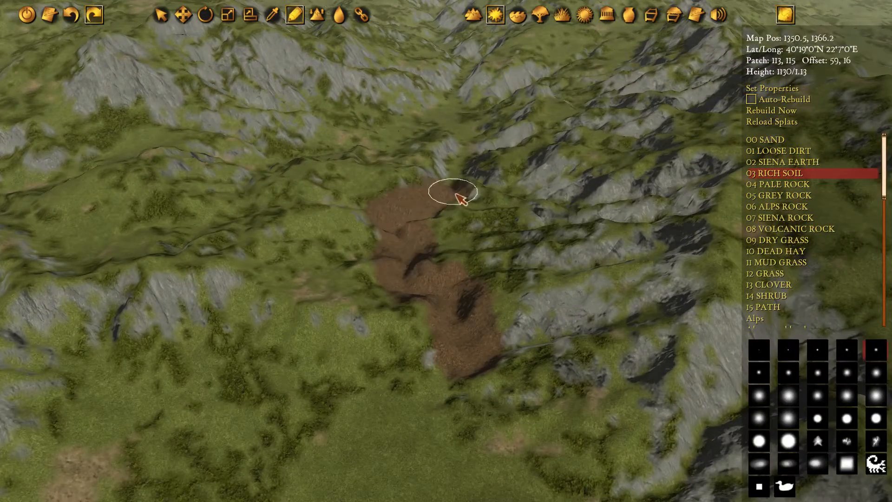
pyautogui.moveTo(469, 62); pyautogui.dragTo(484, 44)
pyautogui.moveTo(484, 44); pyautogui.dragTo(462, 399, button='middle')
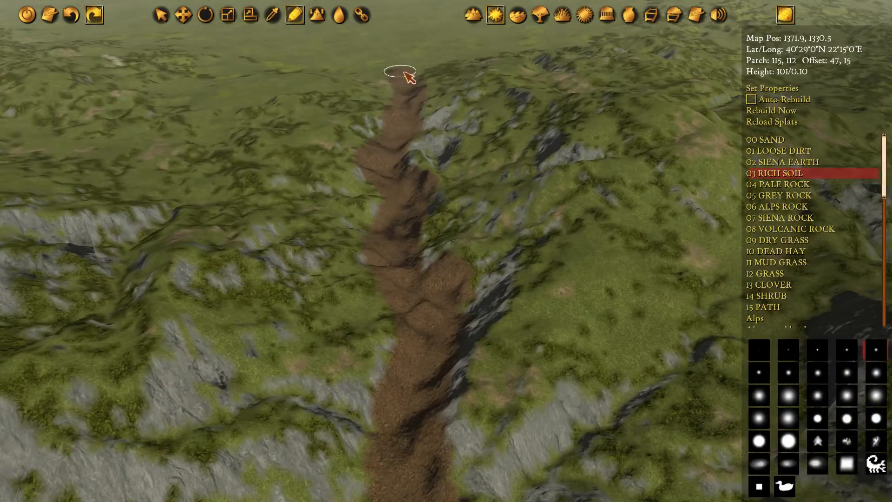
# Continue the Rich Soil strip across the grassy plain, linking the southwestern mountain valley with the gulf shore
pyautogui.moveTo(524, 71); pyautogui.dragTo(446, 246, button='middle')
pyautogui.moveTo(501, 172); pyautogui.dragTo(501, 173, button='middle')
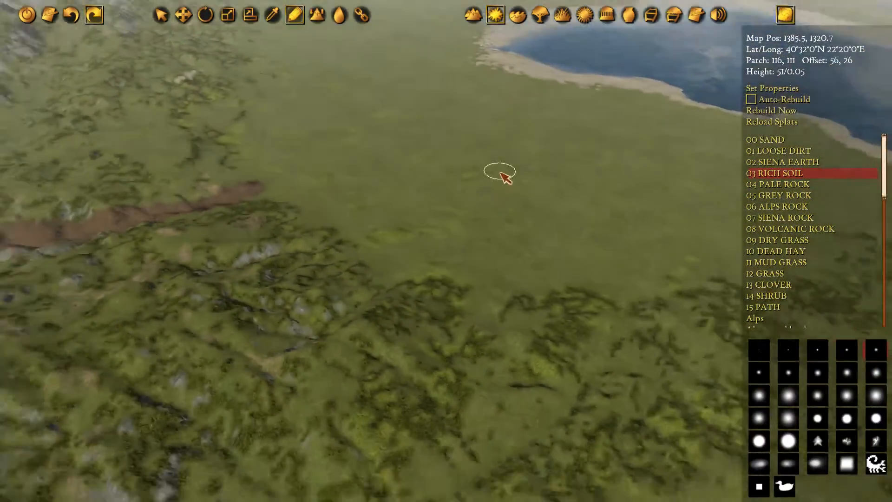
pyautogui.scroll(-10, 501, 173)
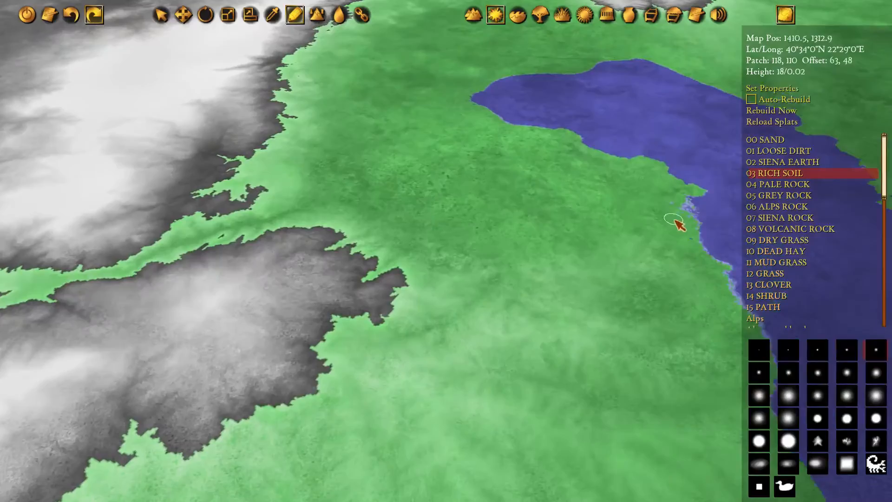
pyautogui.scroll(3, 678, 224)
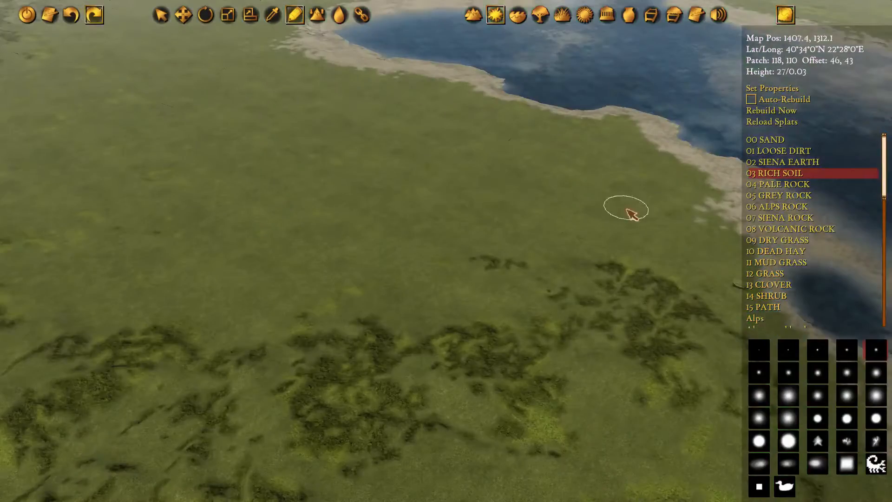
pyautogui.press('a')
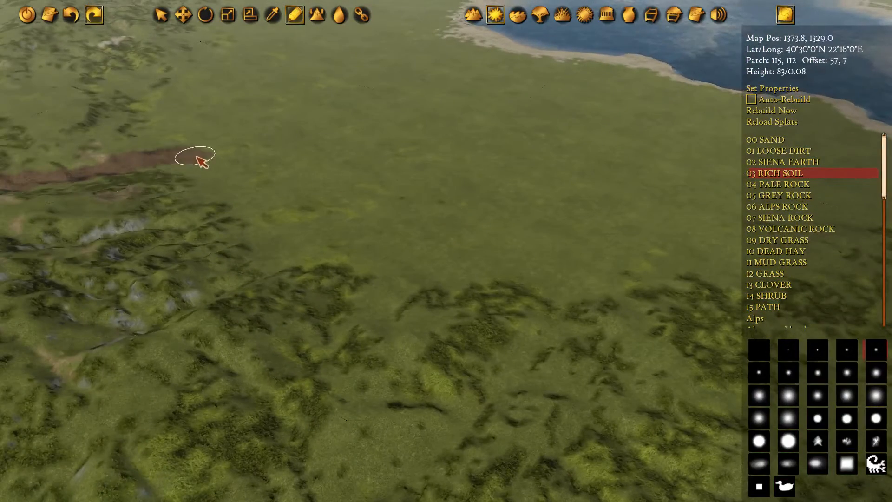
pyautogui.moveTo(196, 157); pyautogui.dragTo(272, 155)
pyautogui.press('d')
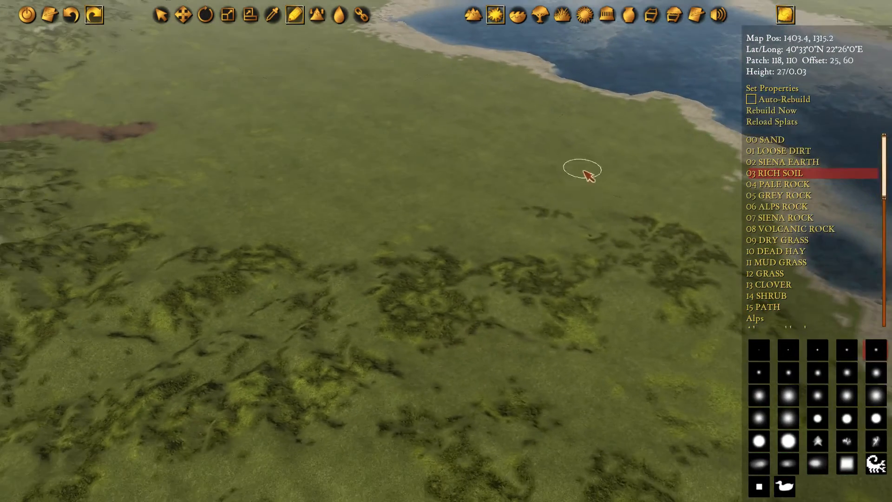
pyautogui.press('a')
pyautogui.press('w')
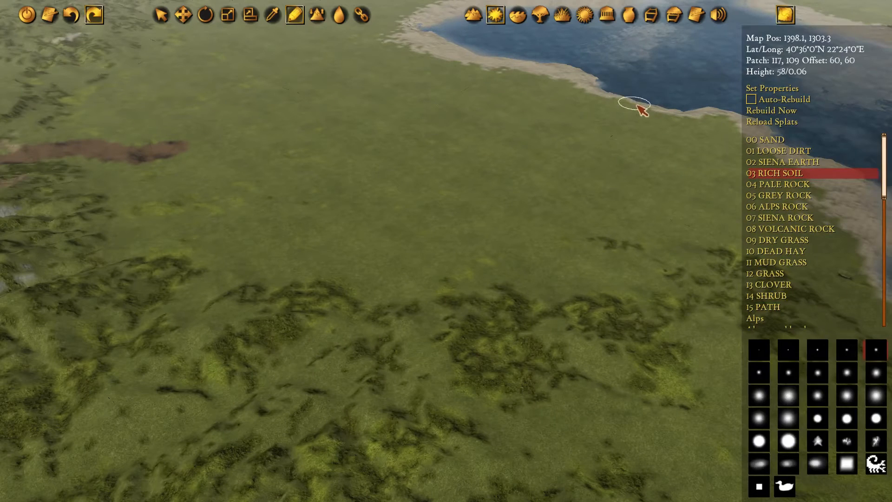
pyautogui.moveTo(637, 106); pyautogui.dragTo(626, 124)
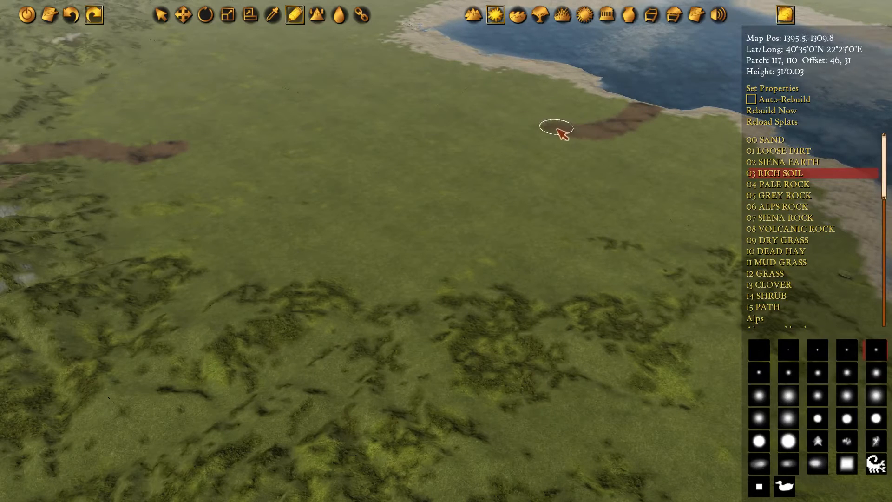
pyautogui.moveTo(558, 130)
pyautogui.mouseDown()
pyautogui.moveTo(492, 156)
pyautogui.moveTo(248, 158)
pyautogui.mouseUp()
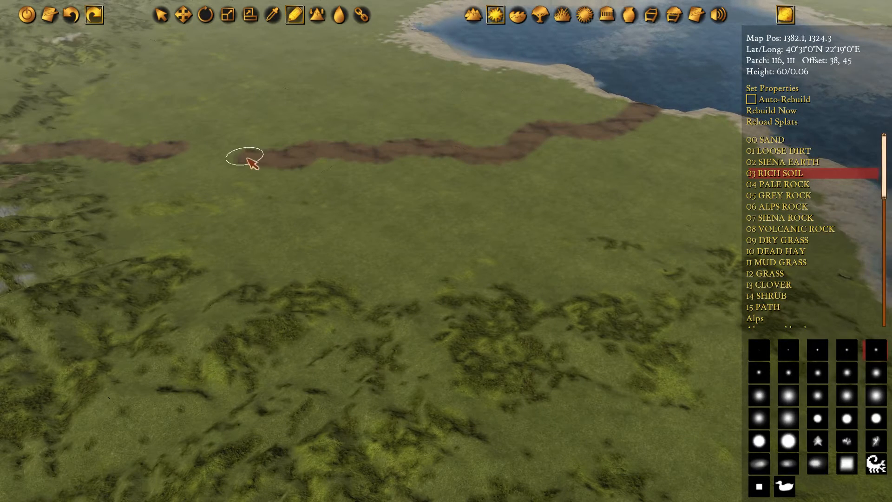
pyautogui.press('a')
pyautogui.press('w')
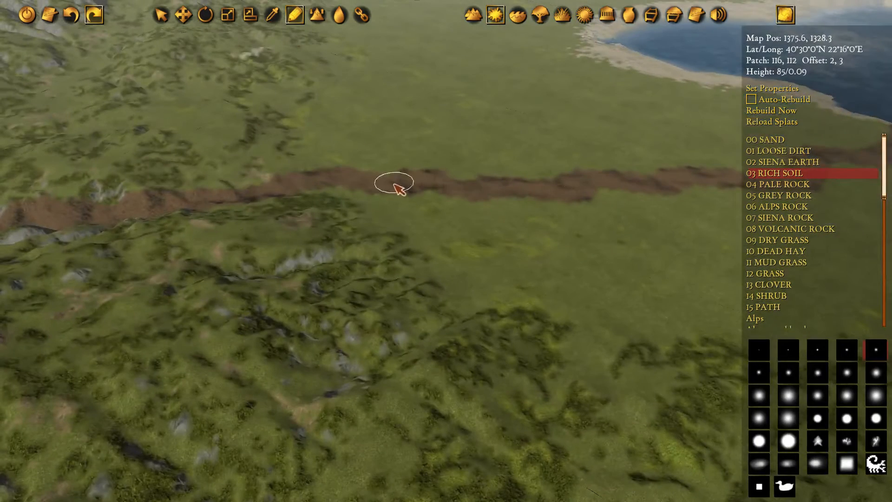
pyautogui.press('d')
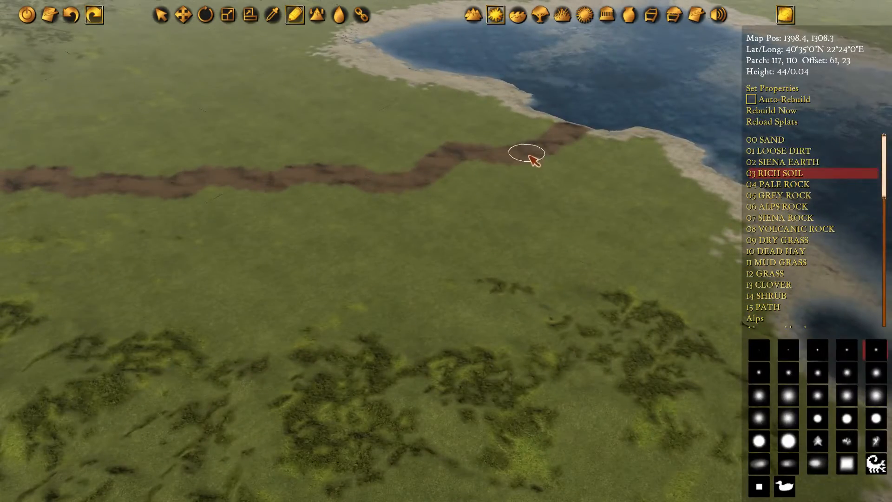
# Switch to terrain height editing at the northern strip's mouth and set the draw height to -439
pyautogui.press('w')
pyautogui.press('d')
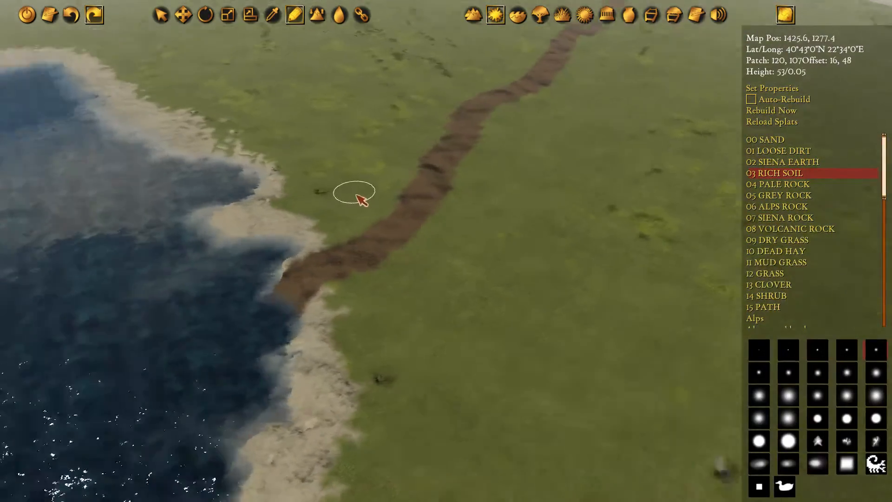
pyautogui.moveTo(357, 195); pyautogui.dragTo(369, 194, button='middle')
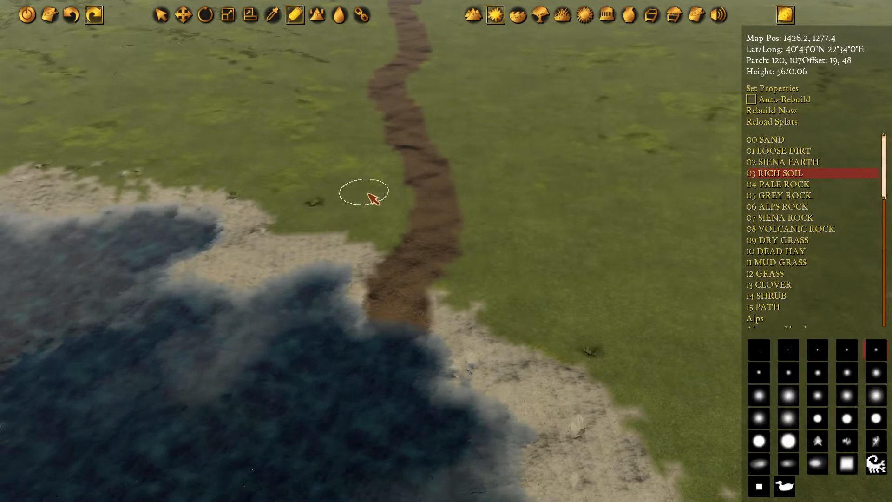
pyautogui.click(475, 20)
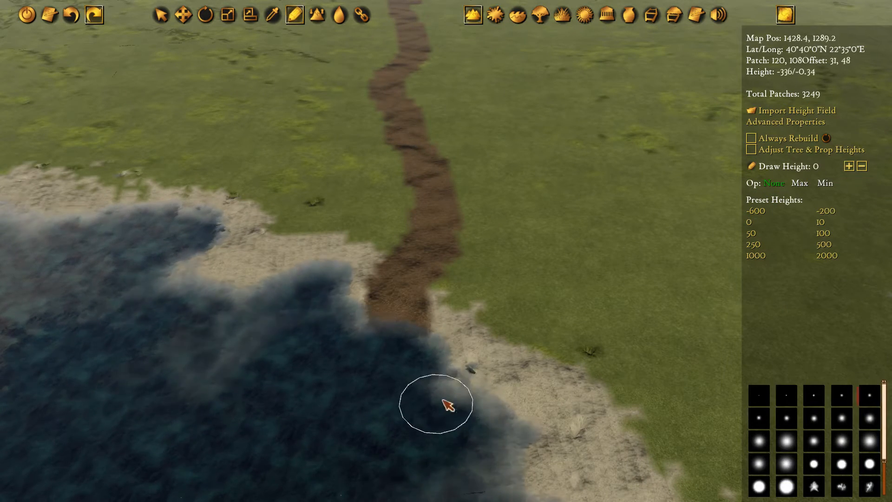
pyautogui.moveTo(451, 348); pyautogui.dragTo(480, 247, button='middle')
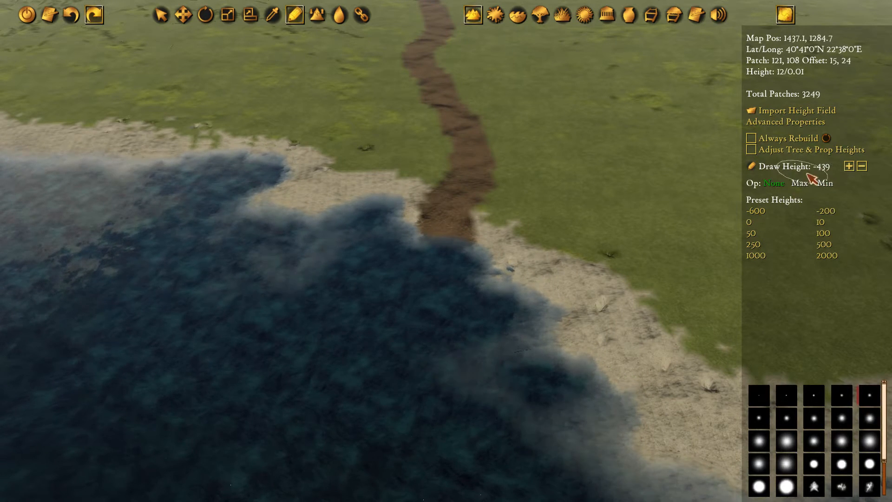
pyautogui.moveTo(807, 173); pyautogui.dragTo(824, 167)
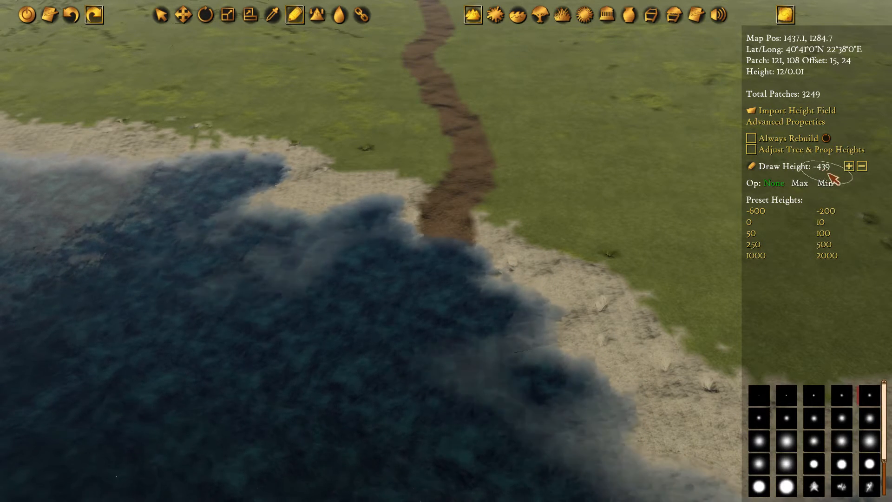
# Carve a water channel along the soil strip, from the inlet shore up to its first bend, at draw height -439
pyautogui.moveTo(479, 202); pyautogui.dragTo(493, 223, button='middle')
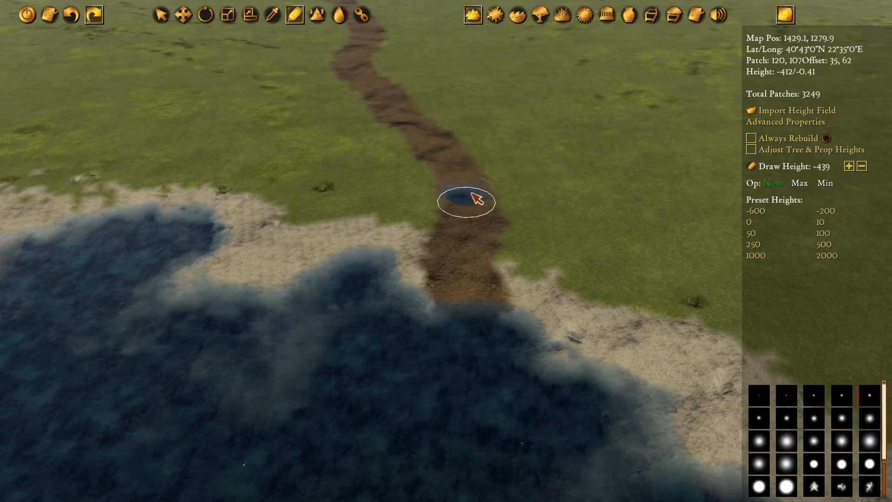
pyautogui.moveTo(477, 198)
pyautogui.mouseDown()
pyautogui.moveTo(462, 342)
pyautogui.moveTo(477, 268)
pyautogui.moveTo(474, 190)
pyautogui.mouseUp()
pyautogui.moveTo(495, 173); pyautogui.dragTo(488, 240, button='middle')
pyautogui.moveTo(453, 258); pyautogui.dragTo(371, 140)
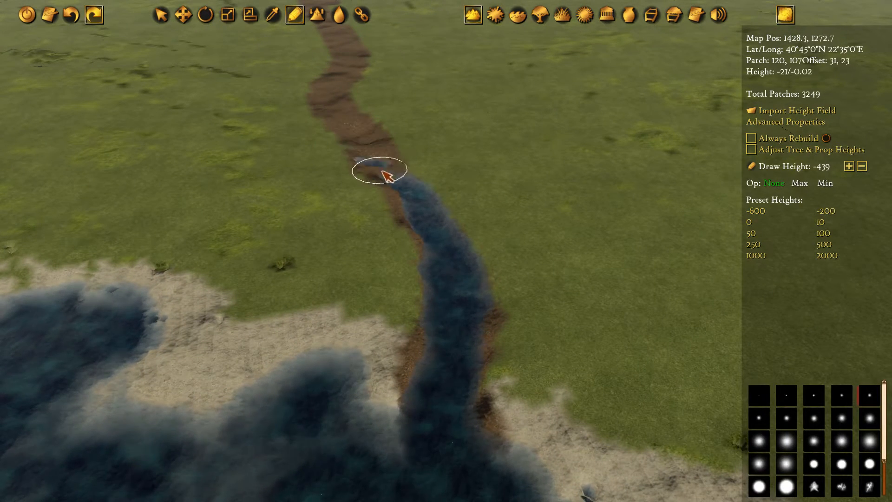
pyautogui.moveTo(414, 224); pyautogui.dragTo(457, 336)
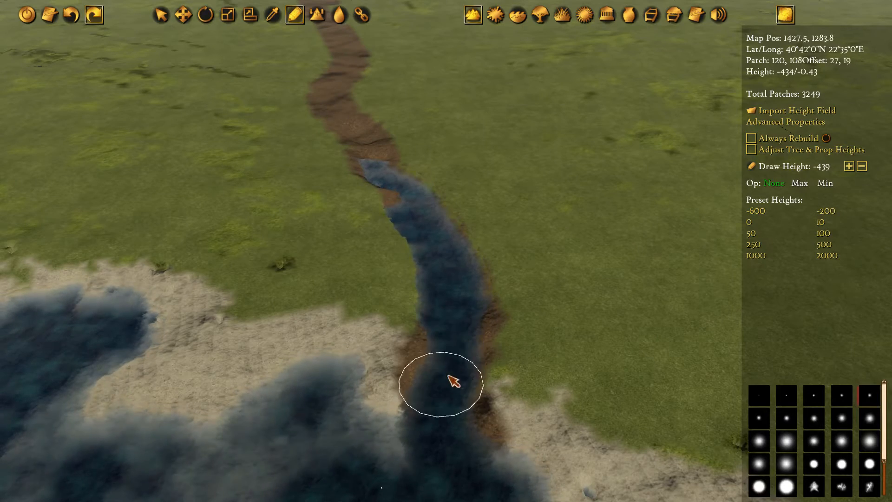
# Extend the riverbed north by lowering the terrain along the soil strip across the plain, keeping draw height -439
pyautogui.moveTo(399, 93); pyautogui.dragTo(418, 335, button='middle')
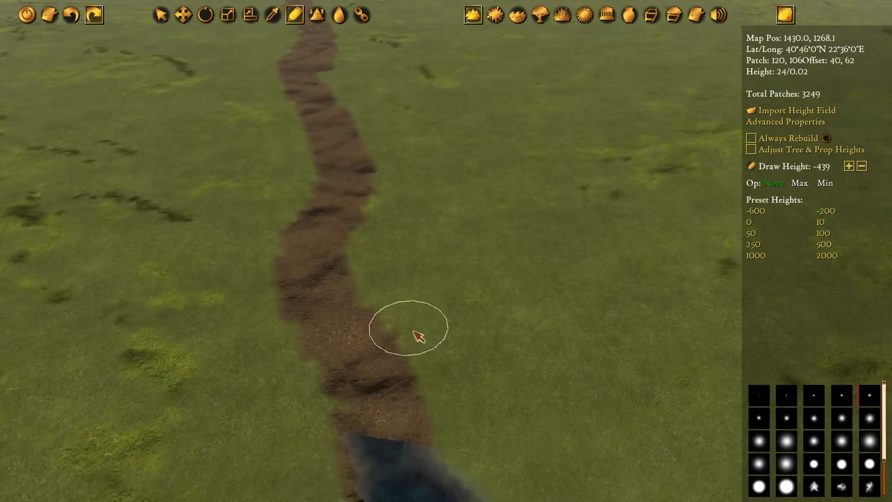
pyautogui.moveTo(416, 442); pyautogui.dragTo(424, 321, button='middle')
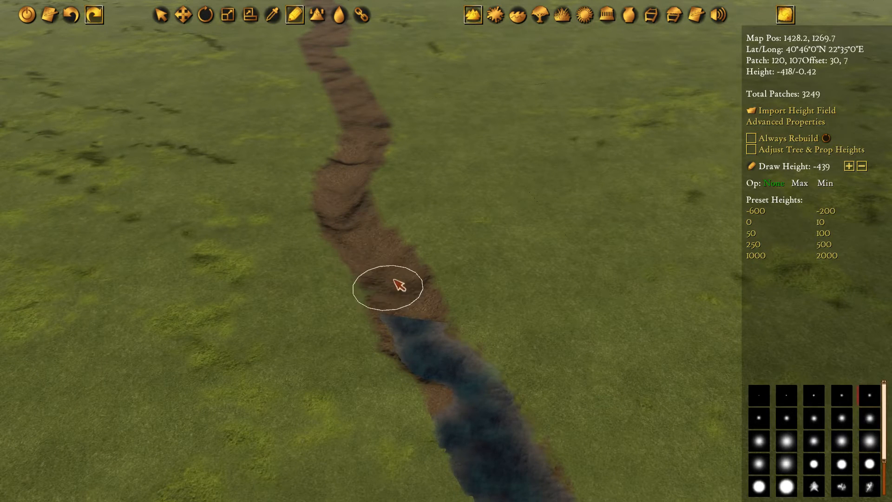
pyautogui.moveTo(393, 280)
pyautogui.mouseDown()
pyautogui.moveTo(426, 320)
pyautogui.moveTo(365, 242)
pyautogui.mouseUp()
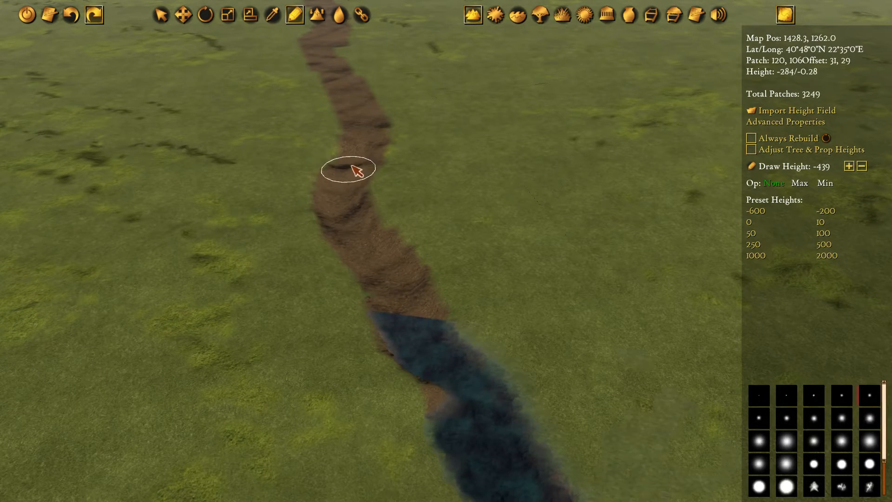
pyautogui.moveTo(371, 130); pyautogui.dragTo(398, 238, button='middle')
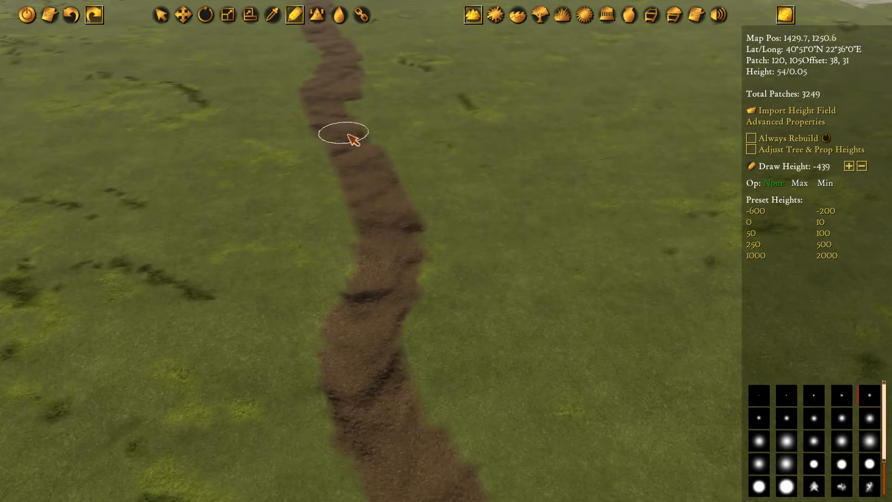
pyautogui.moveTo(364, 176); pyautogui.dragTo(390, 247)
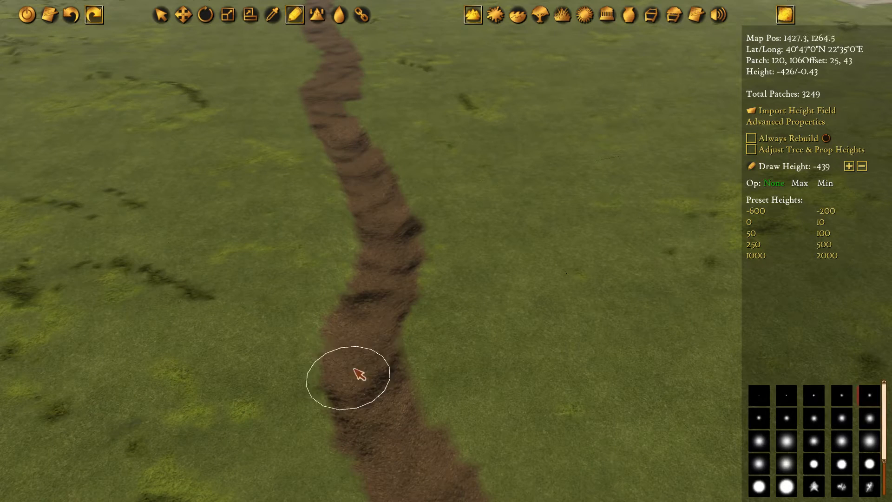
pyautogui.moveTo(342, 159); pyautogui.dragTo(406, 151, button='middle')
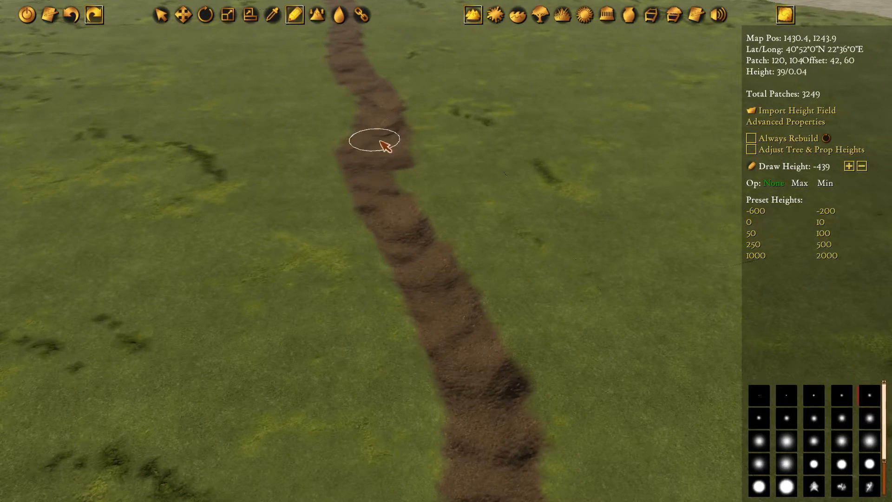
pyautogui.moveTo(380, 141); pyautogui.dragTo(376, 199)
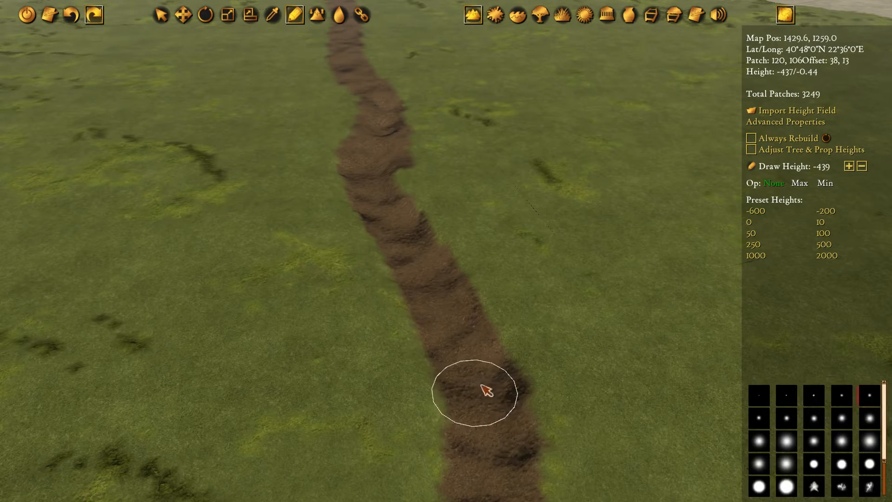
pyautogui.moveTo(397, 191); pyautogui.dragTo(479, 413, button='middle')
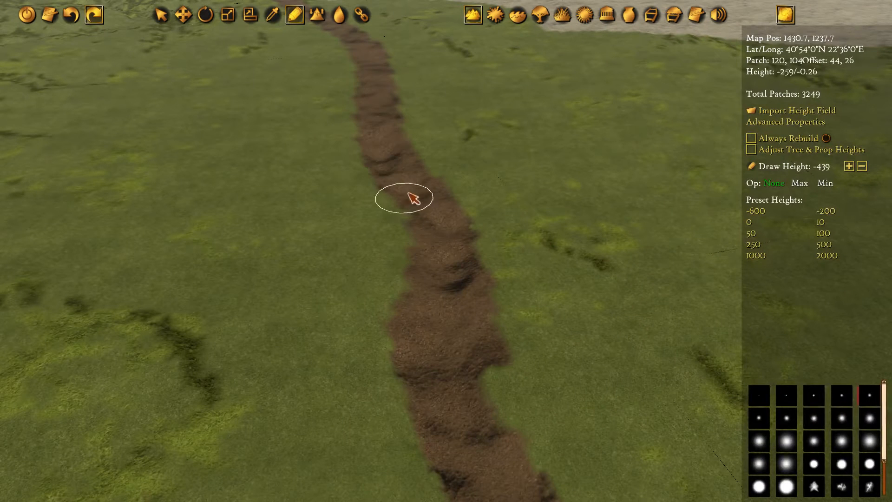
# Go over the carved riverbed with a larger soft brush at height -439, widening it down to the inlet mouth
pyautogui.moveTo(449, 275); pyautogui.dragTo(447, 281)
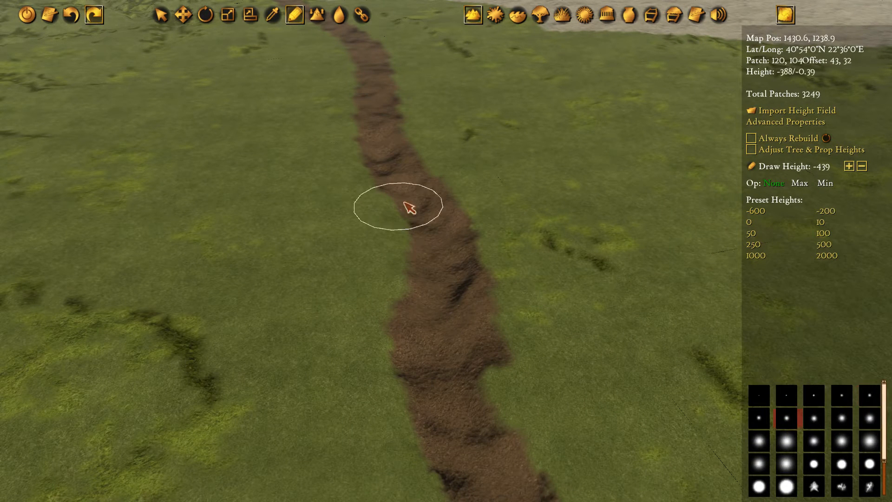
pyautogui.moveTo(426, 225)
pyautogui.mouseDown()
pyautogui.moveTo(457, 312)
pyautogui.moveTo(444, 308)
pyautogui.mouseUp()
pyautogui.press('s')
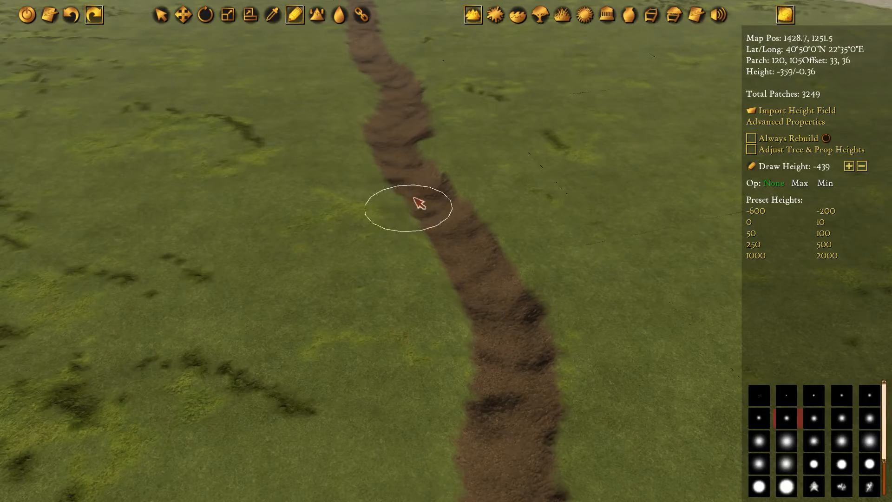
pyautogui.moveTo(419, 203)
pyautogui.mouseDown()
pyautogui.moveTo(487, 274)
pyautogui.moveTo(467, 260)
pyautogui.mouseUp()
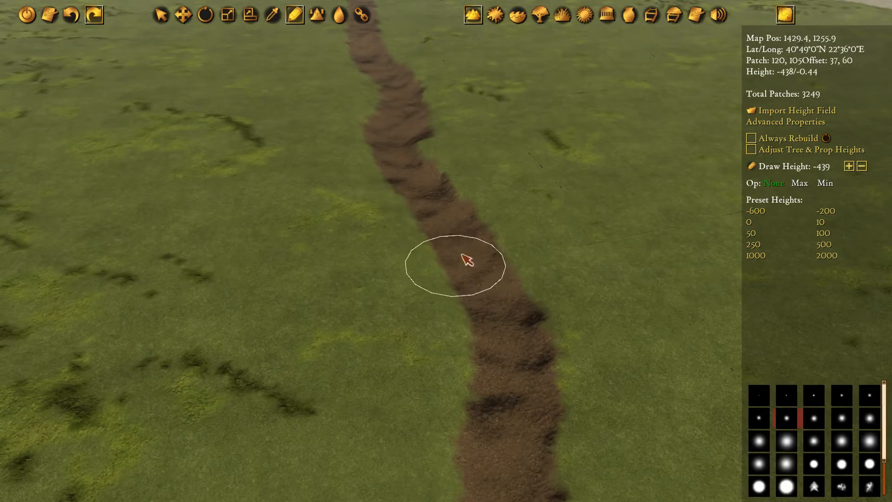
pyautogui.press('s')
pyautogui.moveTo(486, 132)
pyautogui.mouseDown()
pyautogui.moveTo(495, 179)
pyautogui.moveTo(589, 255)
pyautogui.mouseUp()
pyautogui.press('s')
pyautogui.moveTo(534, 173)
pyautogui.mouseDown()
pyautogui.moveTo(557, 266)
pyautogui.moveTo(553, 296)
pyautogui.moveTo(517, 176)
pyautogui.moveTo(463, 108)
pyautogui.mouseUp()
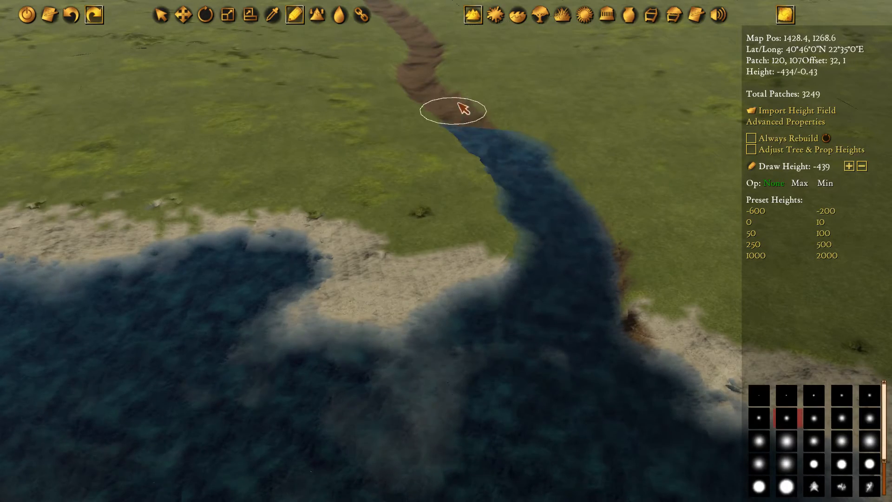
pyautogui.press('w')
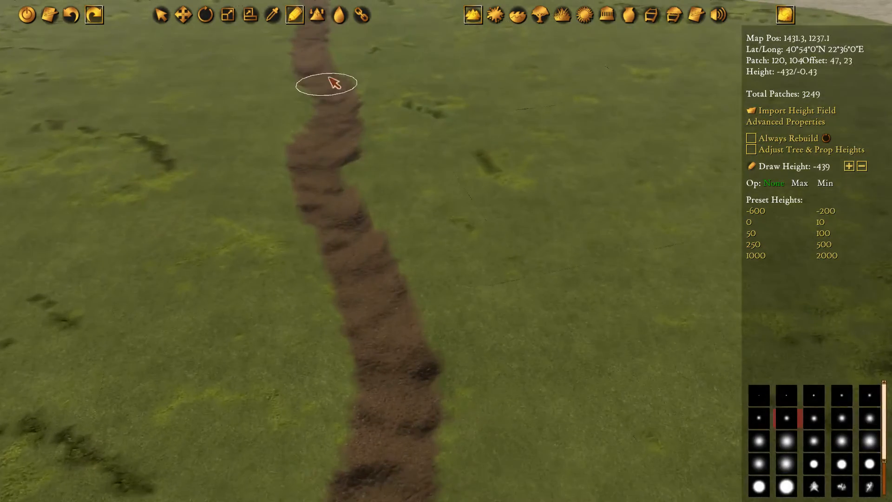
# Deepen the riverbed along the soil strip across the northern part of the grassy plain at draw height -439
pyautogui.press('w')
pyautogui.press('w')
pyautogui.moveTo(391, 116)
pyautogui.mouseDown()
pyautogui.moveTo(424, 235)
pyautogui.moveTo(413, 167)
pyautogui.mouseUp()
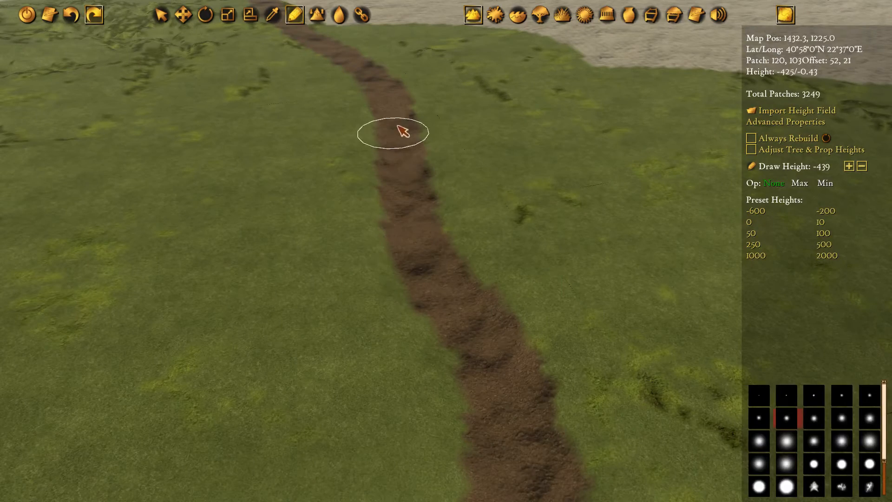
pyautogui.press('w')
pyautogui.press('a')
pyautogui.moveTo(354, 163)
pyautogui.mouseDown()
pyautogui.moveTo(400, 182)
pyautogui.moveTo(447, 234)
pyautogui.moveTo(484, 330)
pyautogui.moveTo(458, 257)
pyautogui.moveTo(408, 198)
pyautogui.mouseUp()
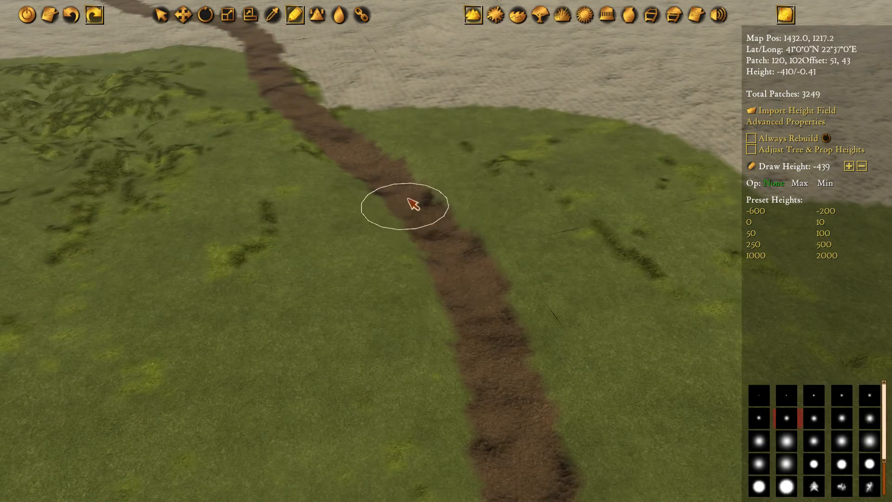
pyautogui.moveTo(358, 156)
pyautogui.mouseDown()
pyautogui.moveTo(280, 91)
pyautogui.moveTo(243, 110)
pyautogui.moveTo(297, 144)
pyautogui.moveTo(344, 201)
pyautogui.moveTo(380, 299)
pyautogui.moveTo(413, 344)
pyautogui.moveTo(318, 179)
pyautogui.moveTo(275, 134)
pyautogui.moveTo(335, 215)
pyautogui.mouseUp()
# Lower the soil strip where the grassland nears the rocky ground, blending it into the carved bed at height -439
pyautogui.press('w')
pyautogui.press('a')
pyautogui.press('s')
pyautogui.press('d')
pyautogui.moveTo(318, 143)
pyautogui.mouseDown()
pyautogui.moveTo(368, 215)
pyautogui.moveTo(521, 354)
pyautogui.moveTo(601, 399)
pyautogui.mouseUp()
pyautogui.press('s')
pyautogui.press('d')
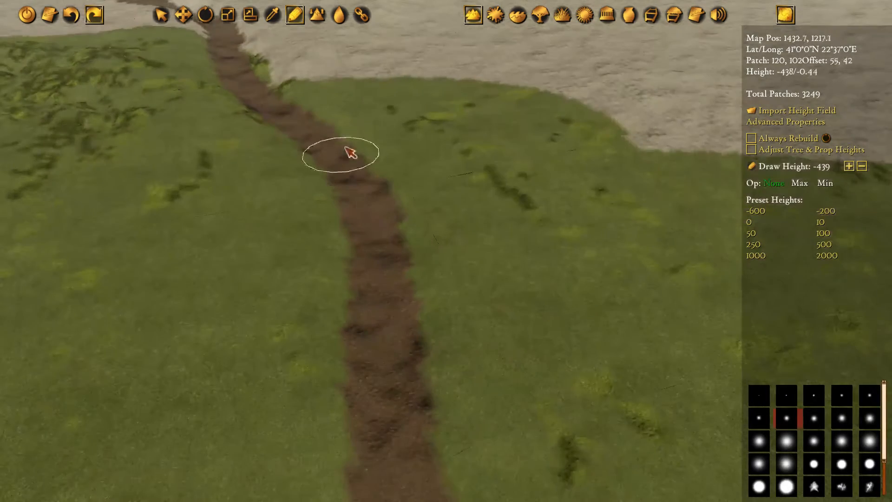
# Carve the riverbed from the edge of the grassland through the first bend in the rocky ground at draw height -439
pyautogui.press('a')
pyautogui.press('w')
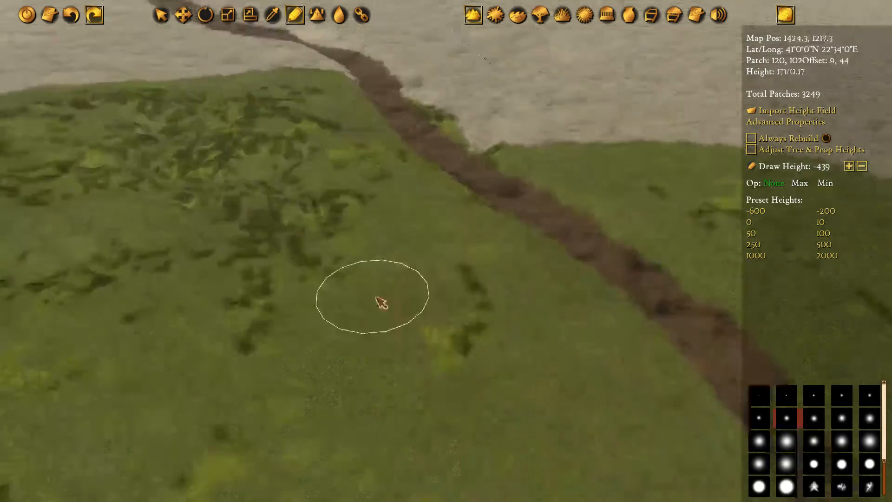
pyautogui.press('w')
pyautogui.press('d')
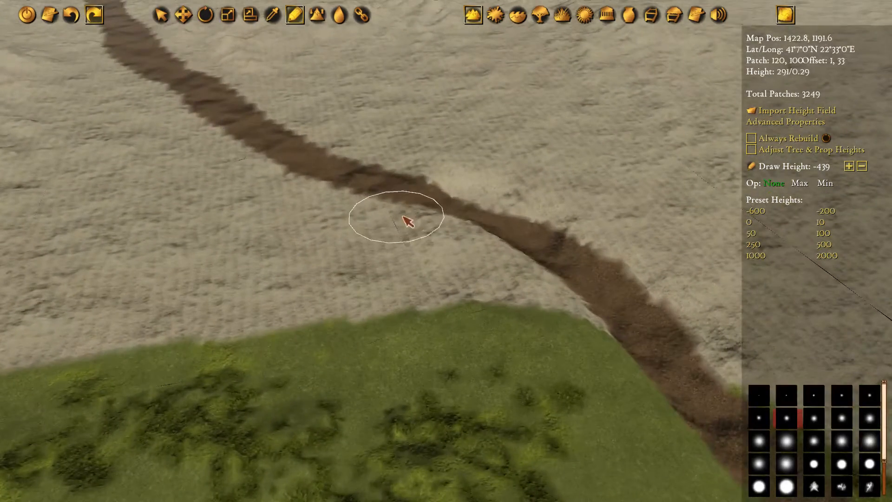
pyautogui.press('q')
pyautogui.moveTo(354, 158)
pyautogui.mouseDown()
pyautogui.moveTo(514, 247)
pyautogui.moveTo(453, 234)
pyautogui.mouseUp()
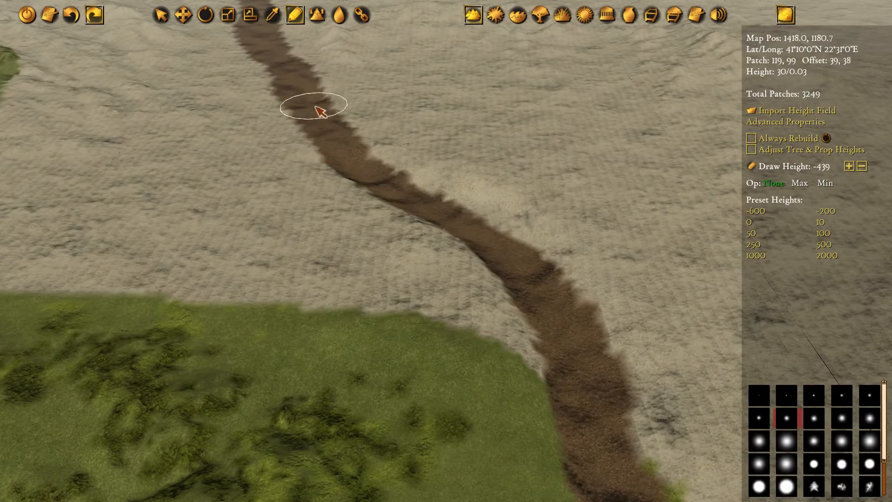
pyautogui.moveTo(323, 128); pyautogui.dragTo(369, 170)
pyautogui.press('w')
pyautogui.press('a')
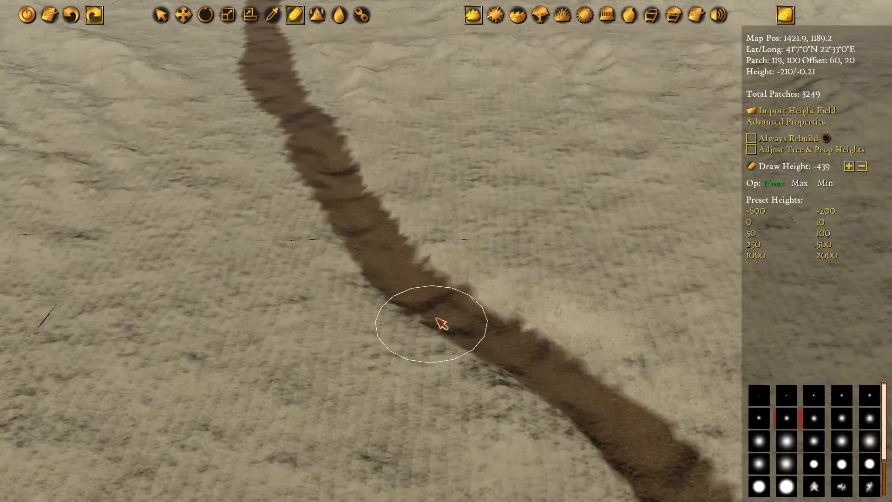
# Lower the terrain along the soil strip north of the first rocky bend, keeping draw height -439
pyautogui.moveTo(441, 323)
pyautogui.mouseDown()
pyautogui.moveTo(348, 180)
pyautogui.moveTo(285, 101)
pyautogui.moveTo(385, 259)
pyautogui.mouseUp()
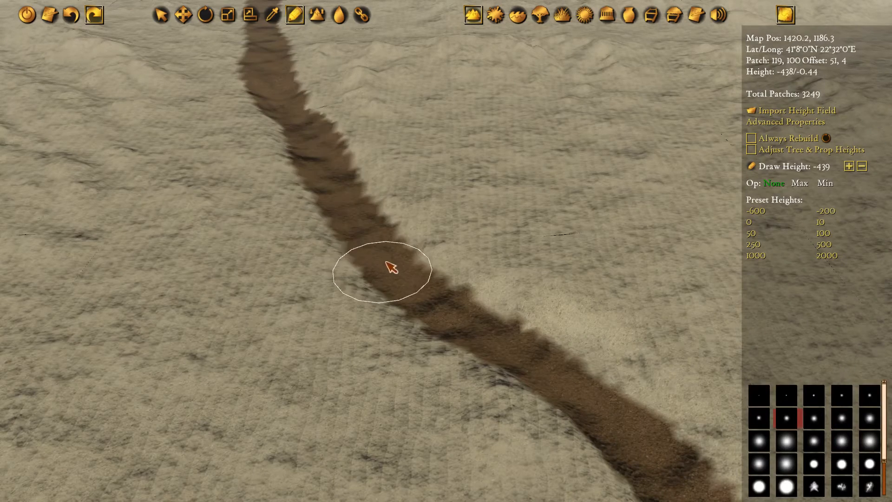
pyautogui.press('w')
pyautogui.press('a')
pyautogui.moveTo(301, 144); pyautogui.dragTo(350, 318, button='right')
pyautogui.moveTo(296, 117)
pyautogui.mouseDown()
pyautogui.moveTo(344, 246)
pyautogui.moveTo(305, 138)
pyautogui.mouseUp()
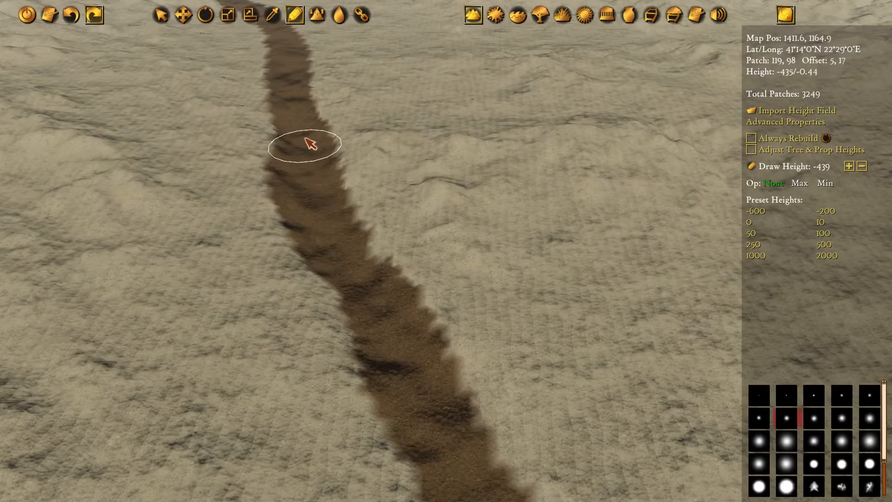
pyautogui.moveTo(309, 181); pyautogui.dragTo(426, 418)
pyautogui.moveTo(425, 418)
pyautogui.mouseDown(button='right')
pyautogui.moveTo(382, 242)
pyautogui.moveTo(324, 113)
pyautogui.mouseUp(button='right')
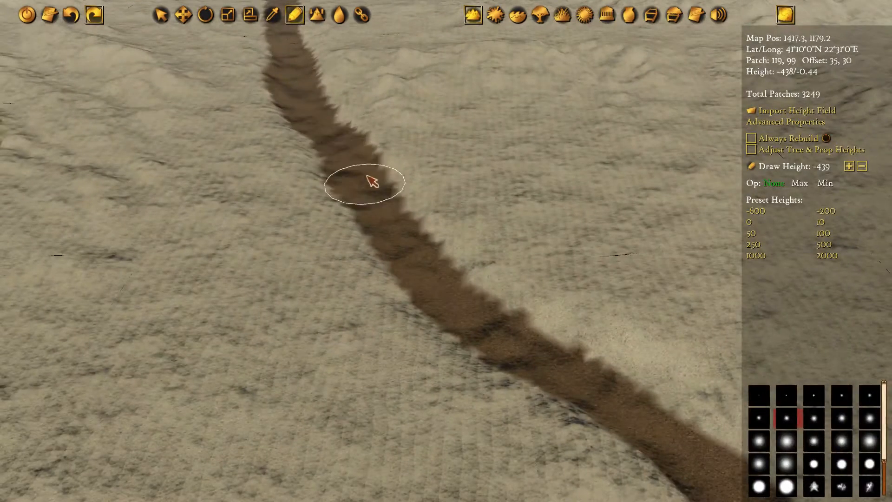
# Continue carving the riverbed uphill through the rocky terrain toward the hills at draw height -439
pyautogui.moveTo(372, 182)
pyautogui.mouseDown()
pyautogui.moveTo(422, 269)
pyautogui.moveTo(365, 168)
pyautogui.mouseUp()
pyautogui.moveTo(387, 218)
pyautogui.mouseDown()
pyautogui.moveTo(475, 322)
pyautogui.moveTo(514, 348)
pyautogui.mouseUp()
pyautogui.moveTo(514, 349); pyautogui.dragTo(253, 165, button='right')
pyautogui.moveTo(248, 159)
pyautogui.mouseDown()
pyautogui.moveTo(290, 182)
pyautogui.moveTo(333, 284)
pyautogui.mouseUp()
pyautogui.moveTo(179, 49)
pyautogui.mouseDown(button='right')
pyautogui.moveTo(198, 62)
pyautogui.moveTo(364, 319)
pyautogui.mouseUp(button='right')
pyautogui.moveTo(239, 93); pyautogui.dragTo(324, 192, button='right')
pyautogui.moveTo(299, 82)
pyautogui.mouseDown()
pyautogui.moveTo(323, 99)
pyautogui.moveTo(342, 142)
pyautogui.moveTo(343, 210)
pyautogui.moveTo(327, 121)
pyautogui.mouseUp()
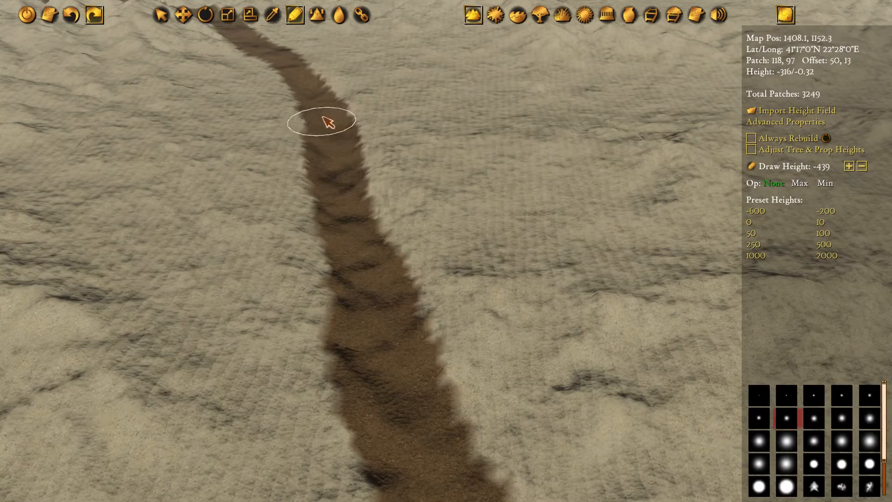
pyautogui.moveTo(306, 90)
pyautogui.mouseDown()
pyautogui.moveTo(374, 315)
pyautogui.moveTo(416, 410)
pyautogui.moveTo(320, 124)
pyautogui.moveTo(457, 279)
pyautogui.moveTo(438, 210)
pyautogui.moveTo(514, 263)
pyautogui.moveTo(580, 331)
pyautogui.moveTo(513, 290)
pyautogui.mouseUp()
# Return to the river mouth, switch to water editing, and delete the ocean polygon covering the inlet and lower channel
pyautogui.press('Right')
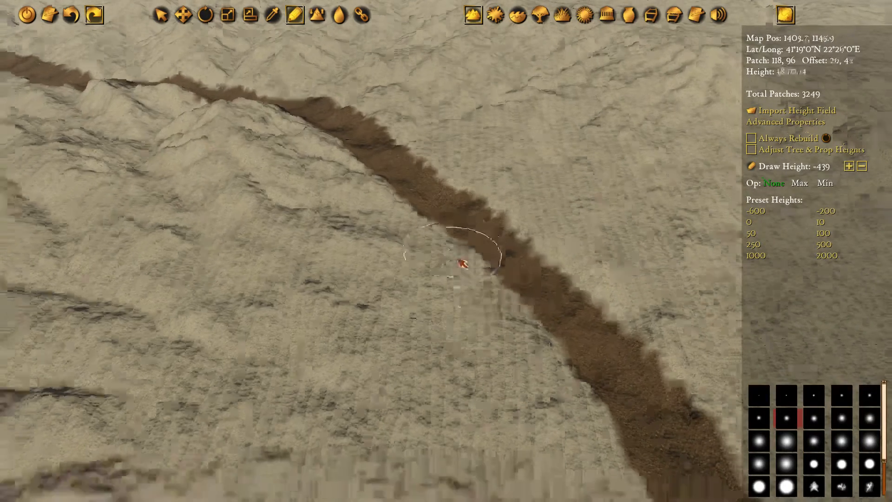
pyautogui.press('Down')
pyautogui.moveTo(620, 444); pyautogui.dragTo(564, 271, button='middle')
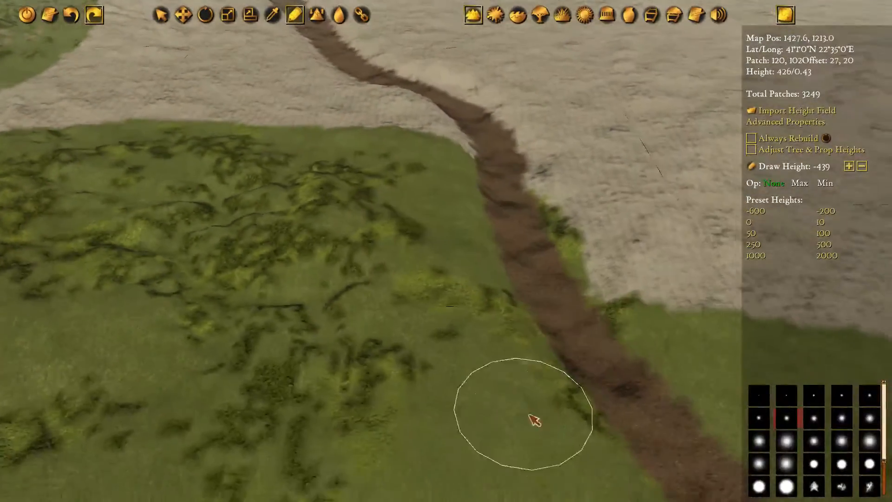
pyautogui.moveTo(531, 418); pyautogui.dragTo(524, 314, button='middle')
pyautogui.moveTo(411, 418); pyautogui.dragTo(463, 360)
pyautogui.moveTo(461, 359); pyautogui.dragTo(478, 135, button='middle')
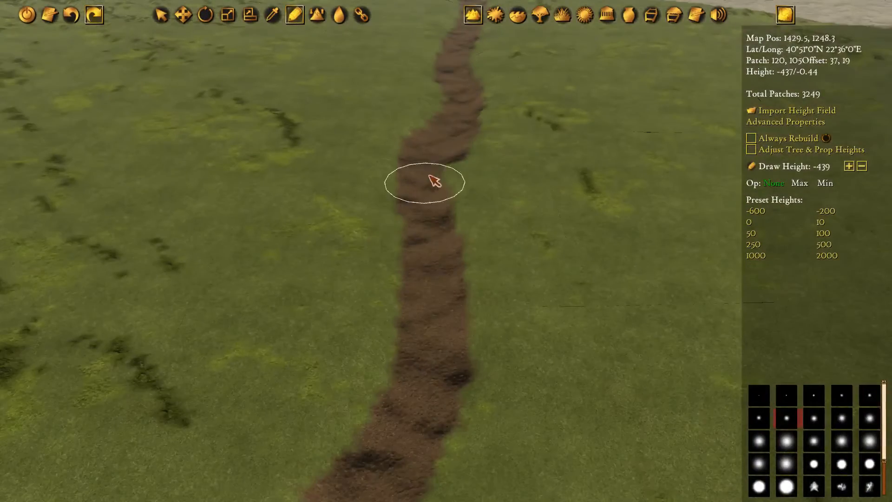
pyautogui.moveTo(448, 339); pyautogui.dragTo(521, 73, button='middle')
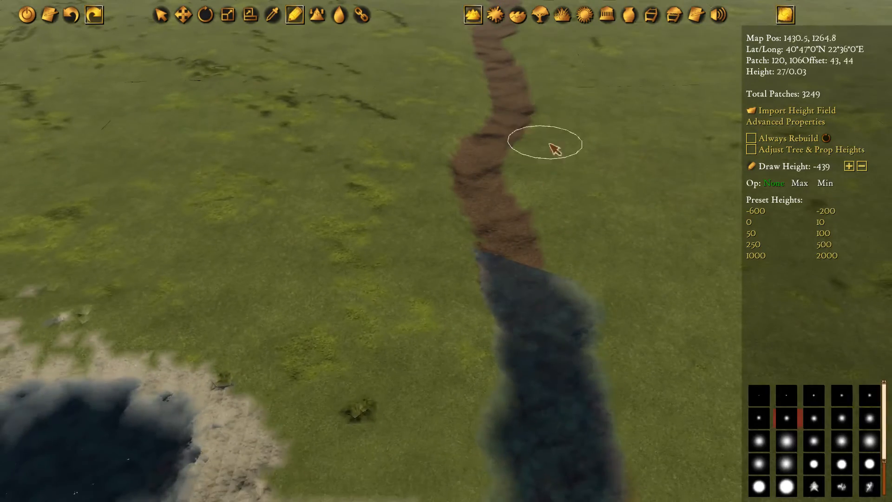
pyautogui.click(517, 15)
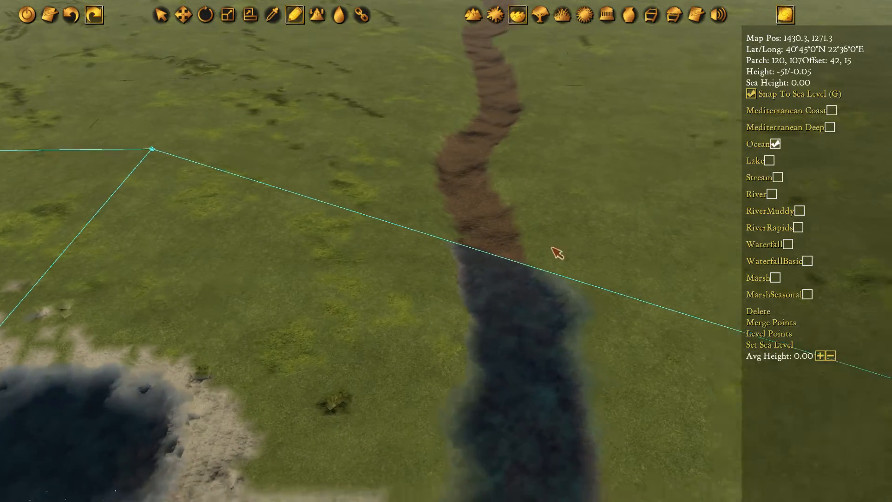
pyautogui.moveTo(557, 252); pyautogui.dragTo(395, 180, button='middle')
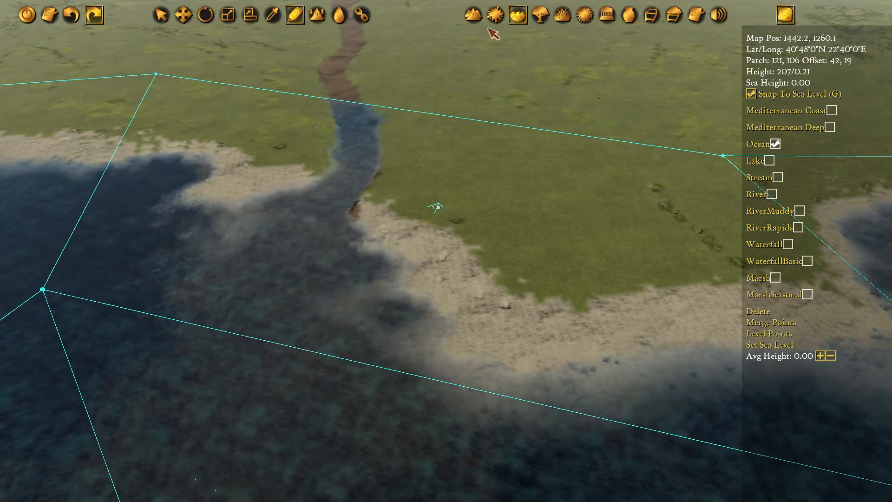
pyautogui.press('q')
pyautogui.click(446, 215)
pyautogui.keyDown('alt'); pyautogui.moveTo(566, 230); pyautogui.dragTo(545, 231, button='middle'); pyautogui.keyUp('alt')
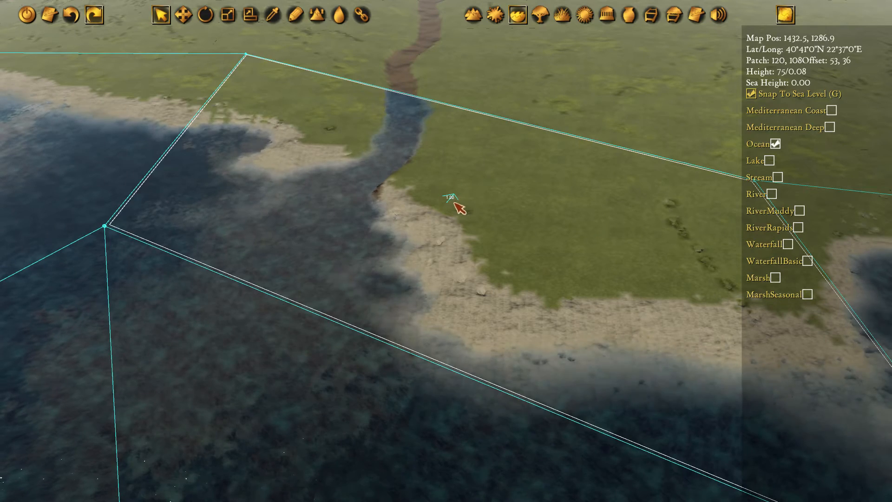
pyautogui.press('Delete')
# Draw a five-cornered ocean polygon over the inlet, snapping to the neighbouring water corners and adding one beyond the channel's east bank
pyautogui.press('w')
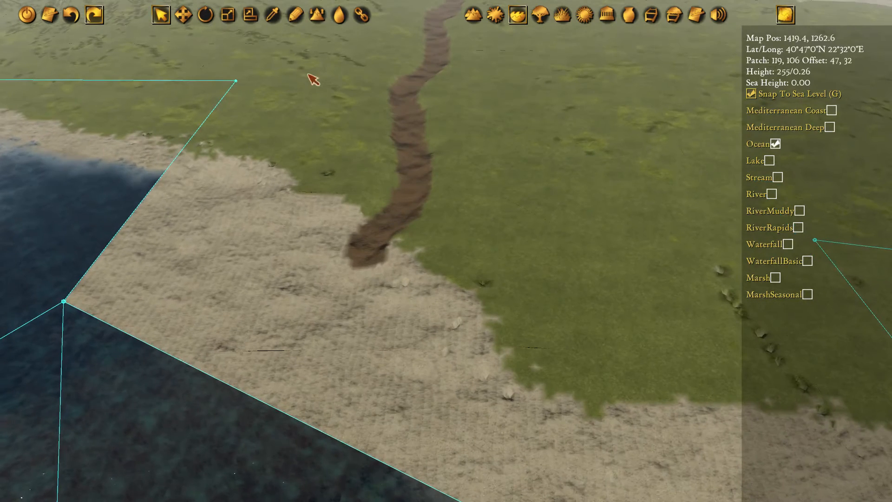
pyautogui.click(294, 15)
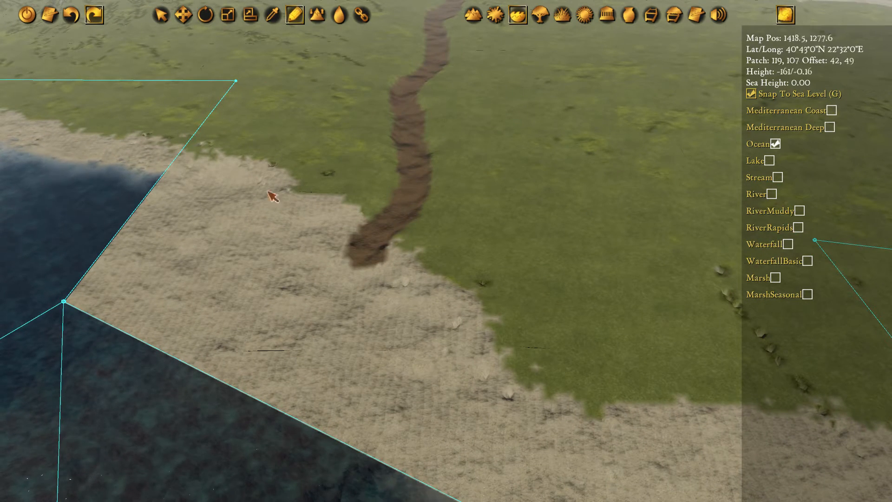
pyautogui.press('s')
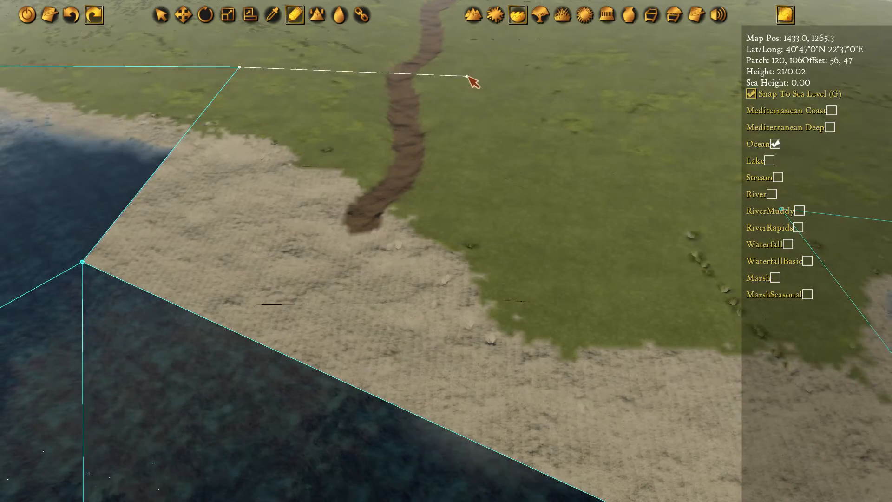
pyautogui.click(464, 69)
pyautogui.press('d')
pyautogui.press('s')
pyautogui.click(541, 137)
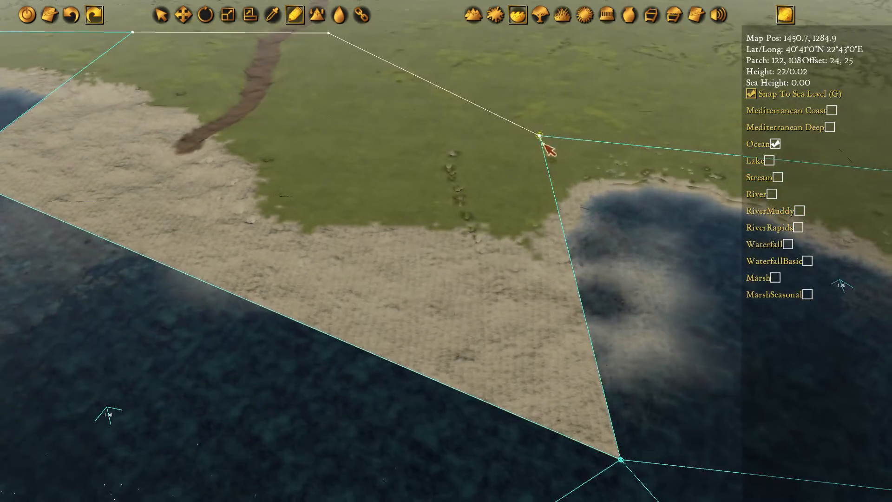
pyautogui.press('s')
pyautogui.click(585, 324)
pyautogui.press('a')
pyautogui.press('w')
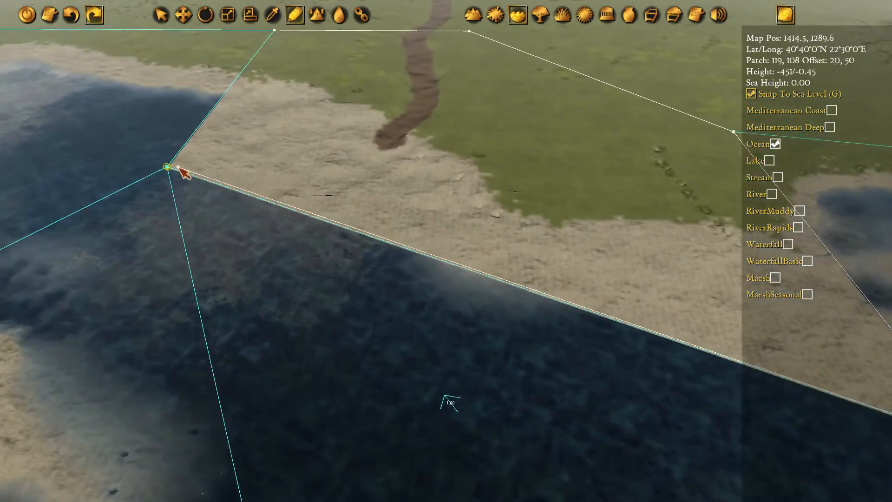
pyautogui.click(173, 169)
pyautogui.press('w')
pyautogui.press('a')
pyautogui.click(277, 100)
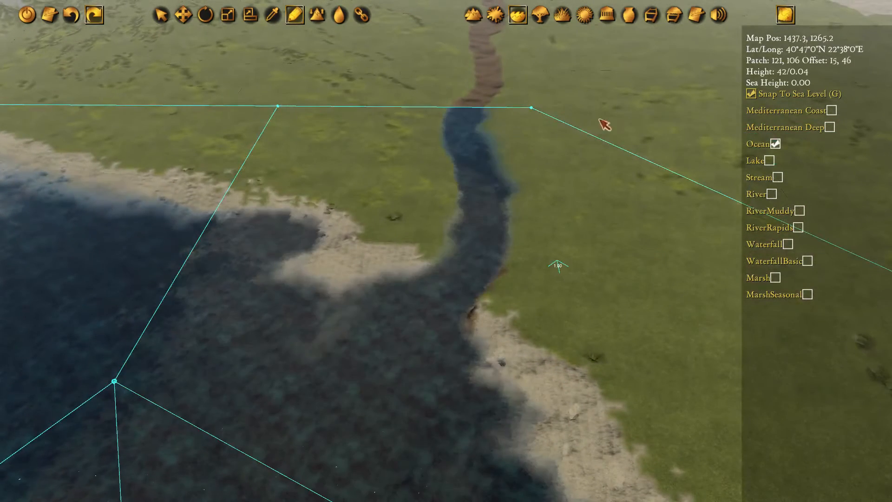
# Move the ocean polygon's two northern corners beside the channel closer to the coast, one on each bank
pyautogui.moveTo(545, 109); pyautogui.dragTo(621, 167)
pyautogui.moveTo(303, 127); pyautogui.dragTo(403, 180)
pyautogui.click(606, 163)
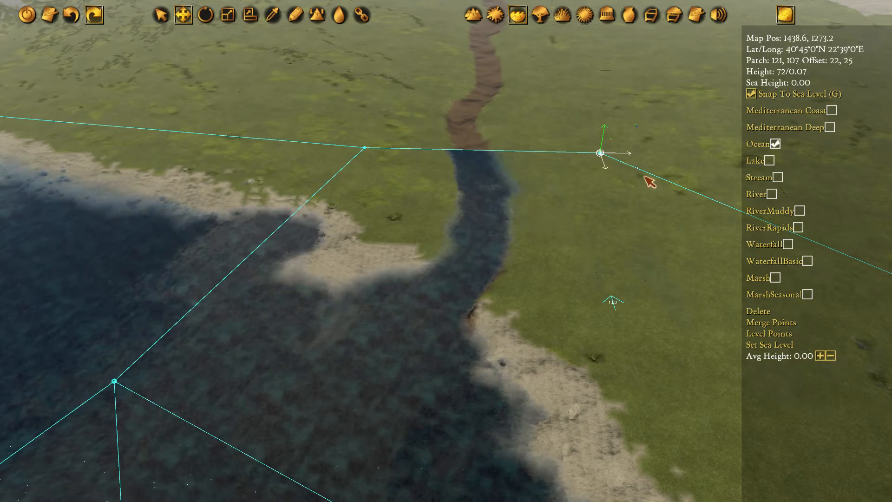
pyautogui.moveTo(649, 182); pyautogui.dragTo(641, 225)
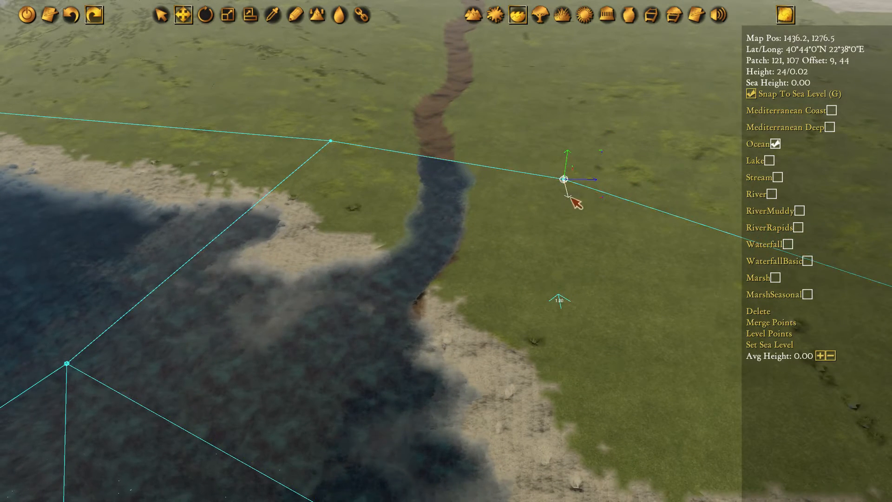
pyautogui.moveTo(603, 199); pyautogui.dragTo(606, 189)
# Draw an adjoining four-cornered ocean polygon over the riverbed's first bends, sharing the inlet polygon's two northern corners
pyautogui.press('7')
pyautogui.press('w')
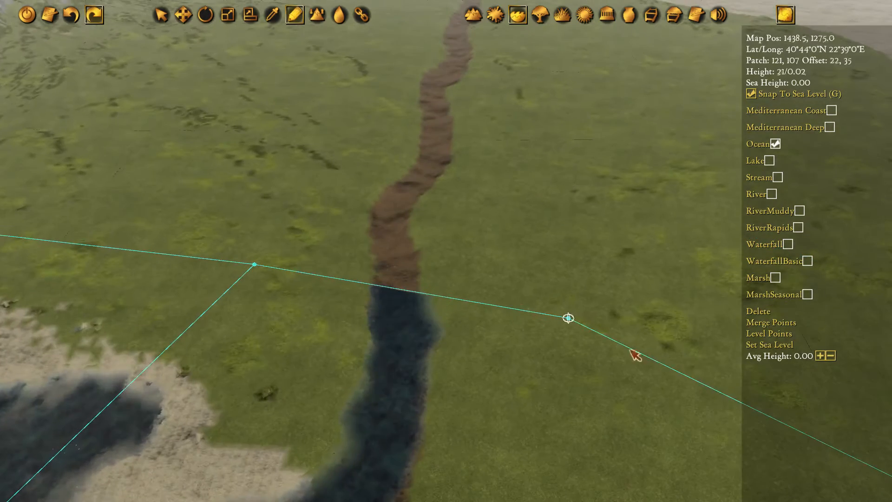
pyautogui.click(569, 319)
pyautogui.click(500, 104)
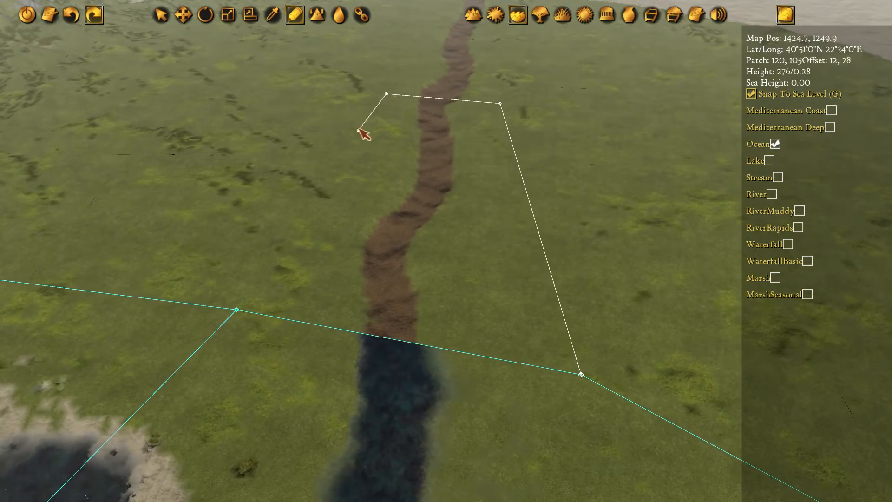
pyautogui.click(237, 308)
pyautogui.click(581, 374)
pyautogui.press('w')
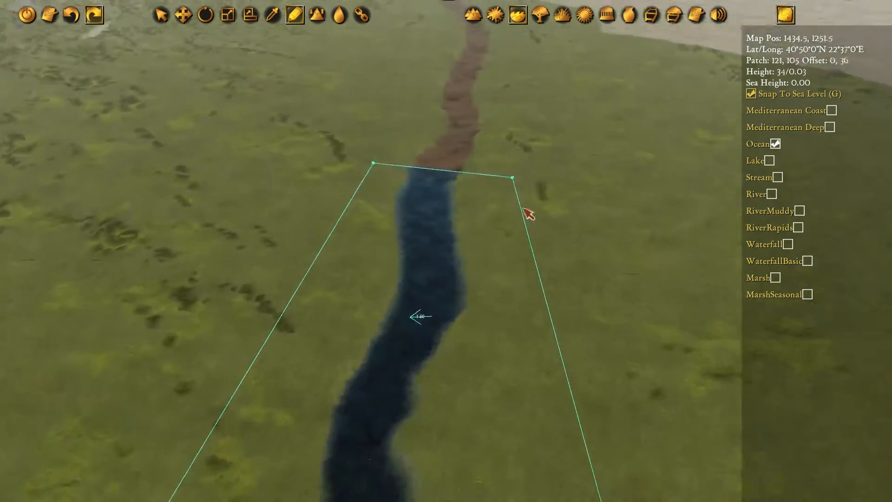
# Add two more connected ocean polygons along the riverbed, covering it across the plain to the edge of the rocky ground
pyautogui.click(514, 191)
pyautogui.press('w')
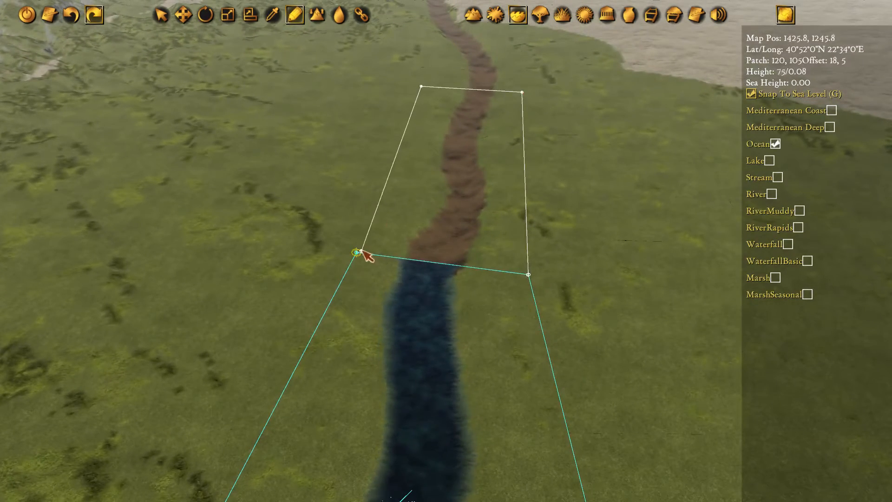
pyautogui.click(528, 275)
pyautogui.press('w')
pyautogui.click(487, 142)
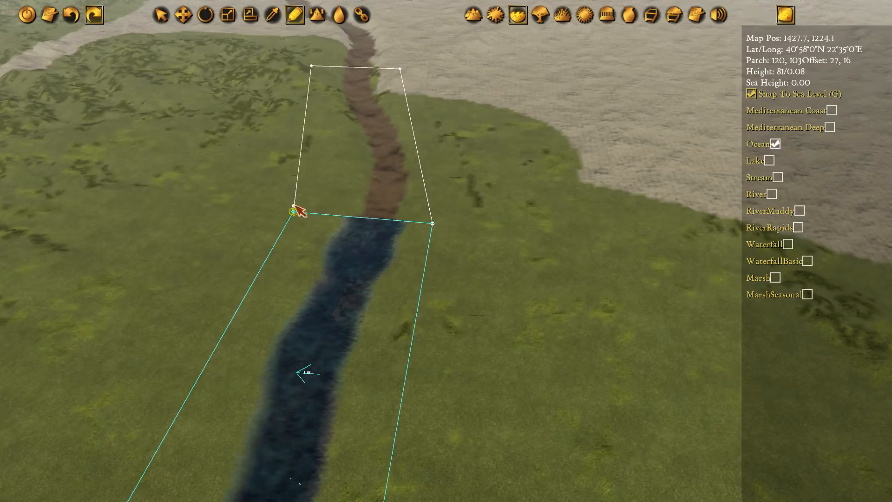
pyautogui.click(432, 223)
pyautogui.press('w')
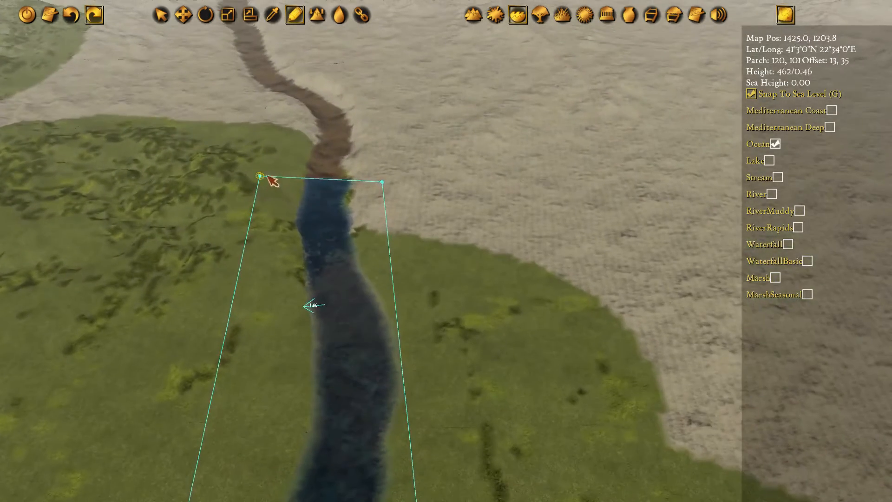
# Add a four-cornered ocean polygon over the river's first bend in the rocky ground, joined to the preceding water section
pyautogui.click(271, 180)
pyautogui.press('w')
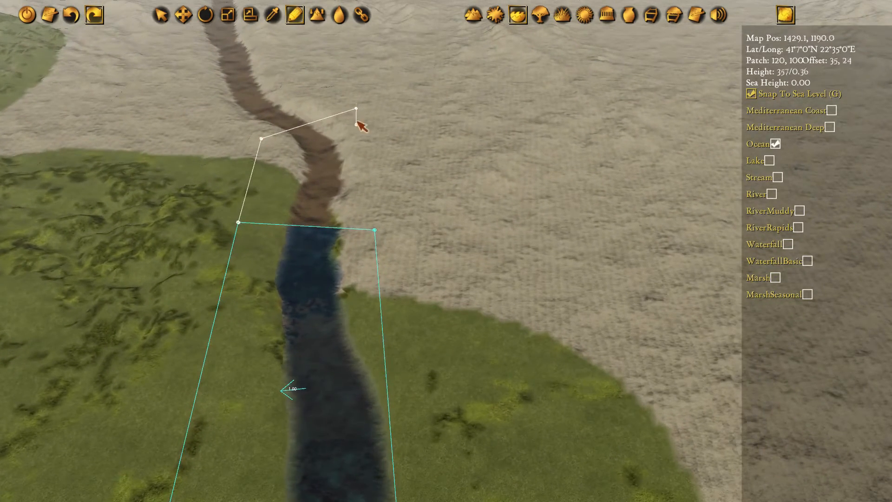
pyautogui.click(238, 222)
pyautogui.press('w')
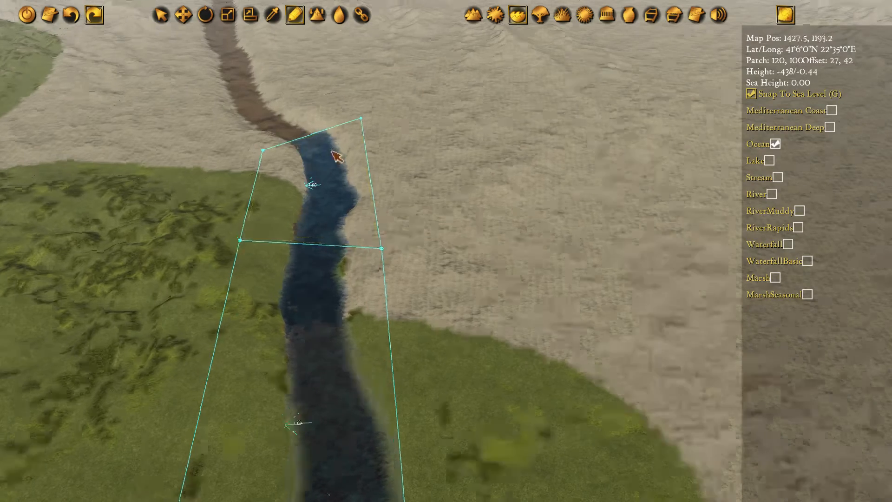
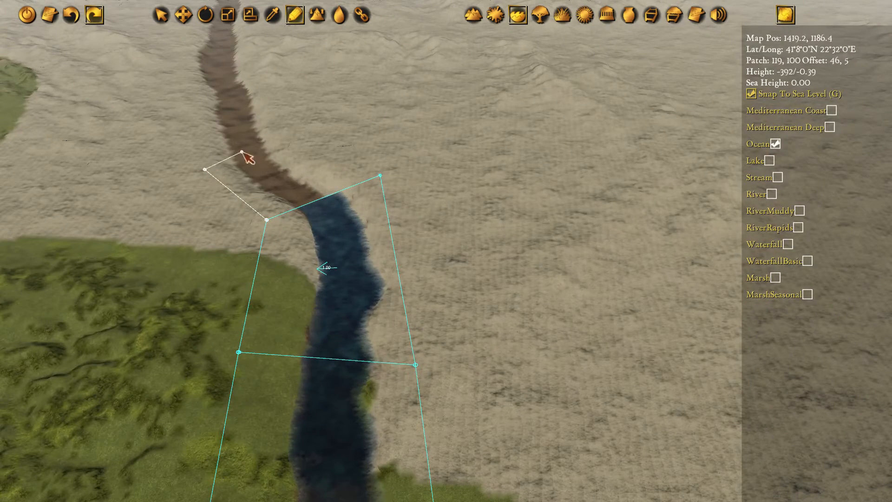
# Close the ocean polygon over the river's bend and add an adjoining four-cornered ocean polygon over the next upstream stretch
pyautogui.click(281, 217)
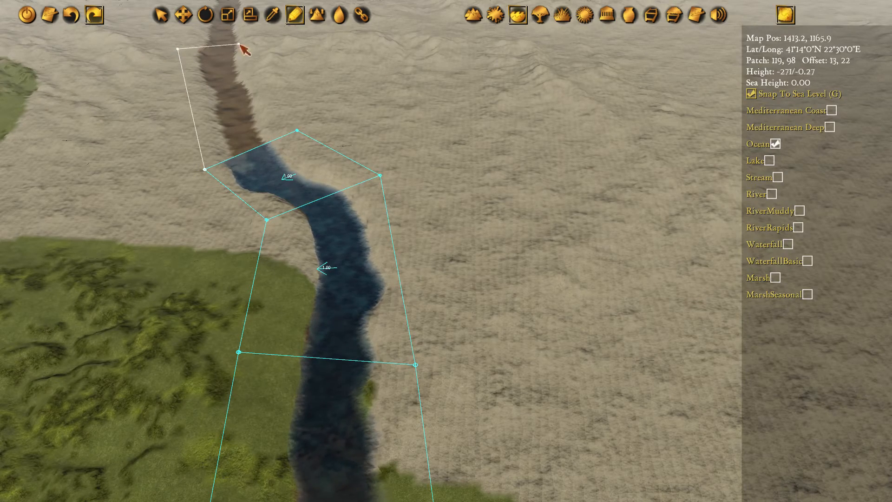
pyautogui.click(256, 42)
pyautogui.press('w')
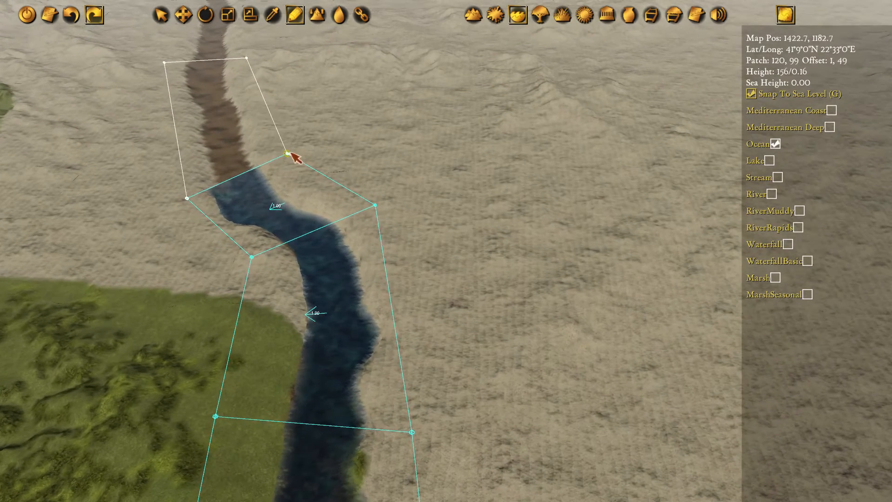
pyautogui.click(187, 198)
pyautogui.press('a')
pyautogui.press('w')
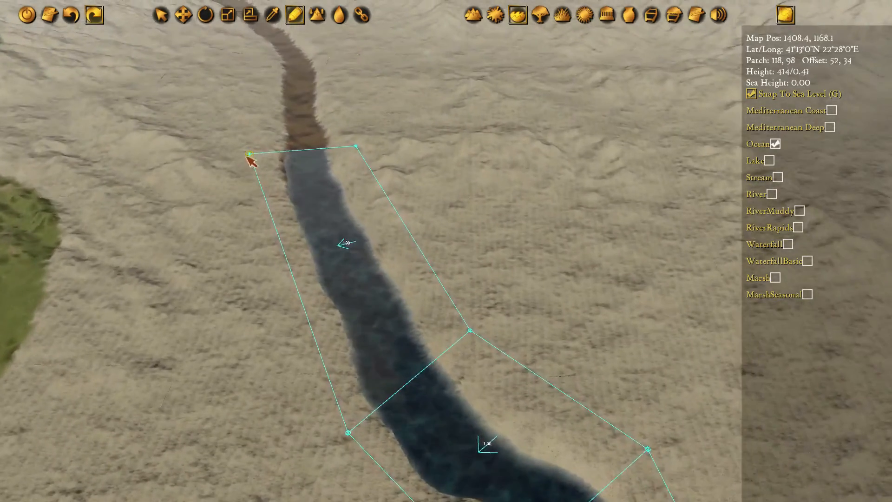
# Add another connected four-cornered ocean polygon farther upstream, covering the riverbed up to its turn toward the mountains
pyautogui.click(246, 154)
pyautogui.press('w')
pyautogui.press('w')
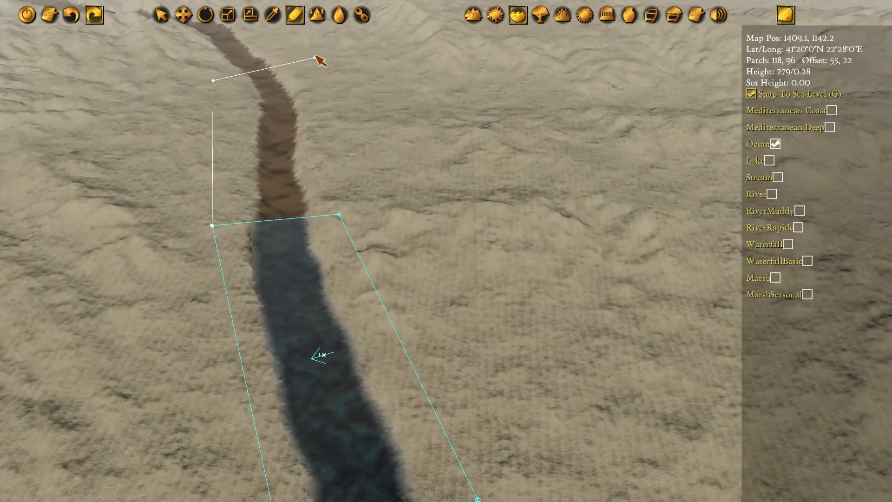
pyautogui.click(212, 227)
pyautogui.press('w')
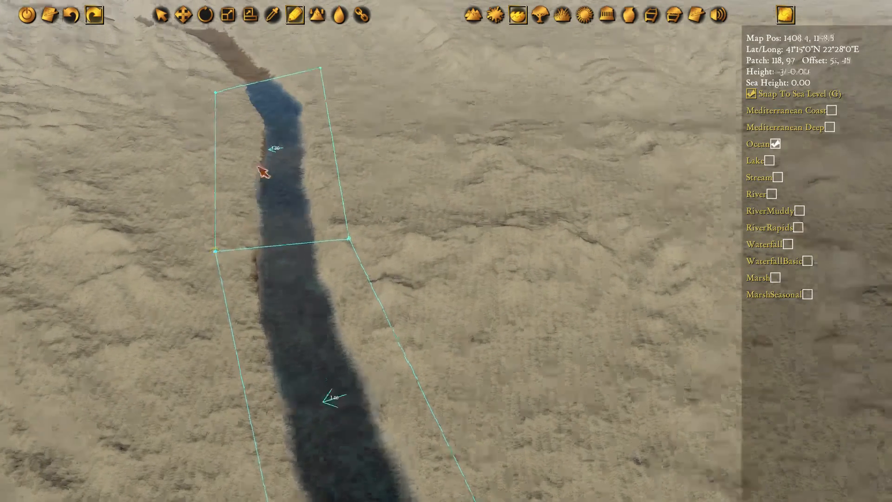
# Add a final four-cornered ocean polygon over the riverbed's stretch leading toward the mountains, sharing the preceding section's two upstream corners
pyautogui.click(308, 198)
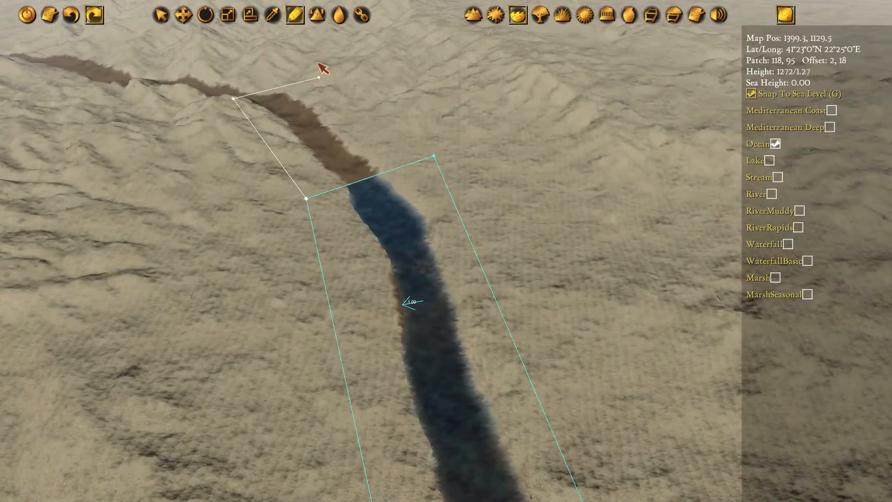
pyautogui.press('w')
pyautogui.click(280, 106)
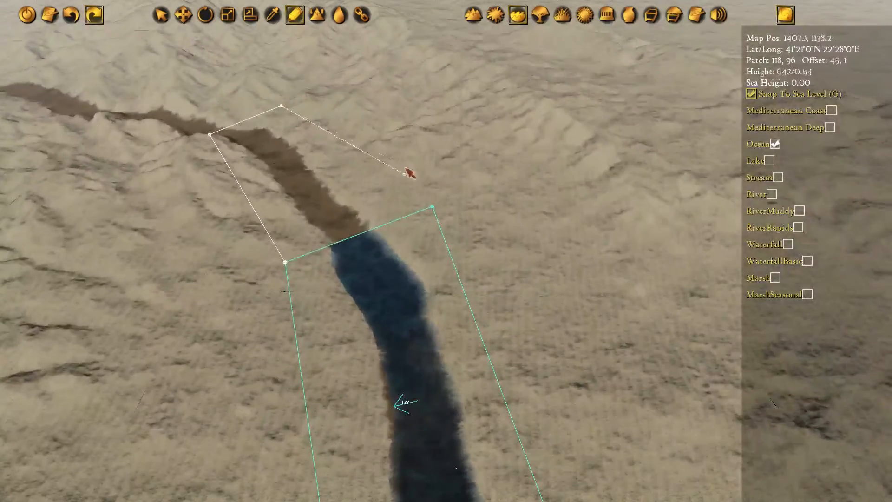
pyautogui.click(315, 251)
pyautogui.press('w')
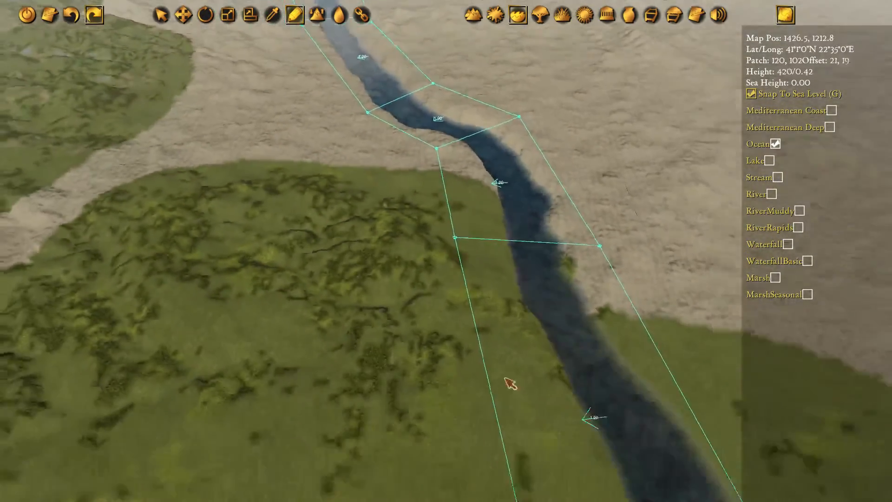
# Change the water type of the first river section, adjoining the gulf's ocean polygon, to River
pyautogui.press('s')
pyautogui.press('Escape')
pyautogui.press('s')
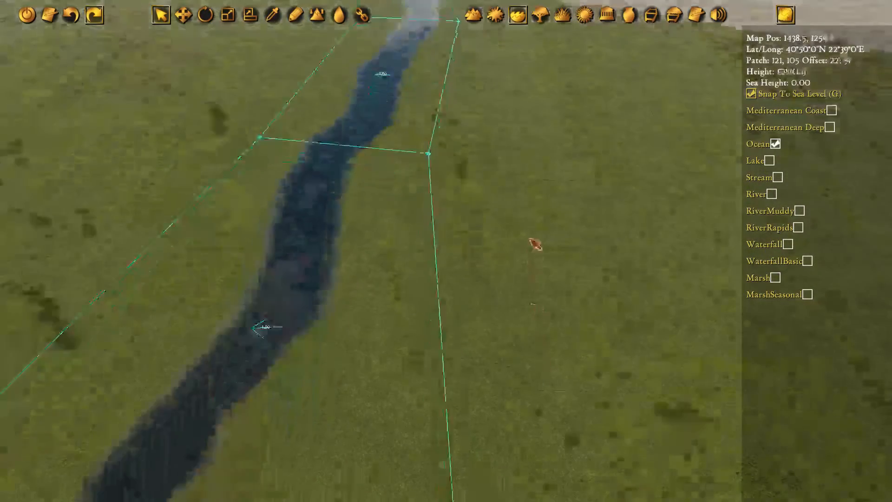
pyautogui.press('a')
pyautogui.click(472, 133)
pyautogui.press('s')
pyautogui.press('s')
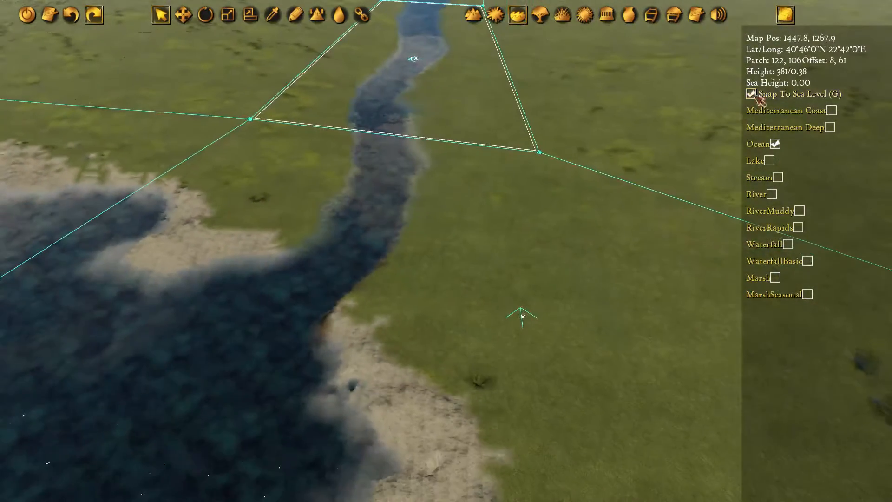
pyautogui.click(766, 196)
# Rotate the first river section's flow direction so it points downstream toward the gulf
pyautogui.press('a')
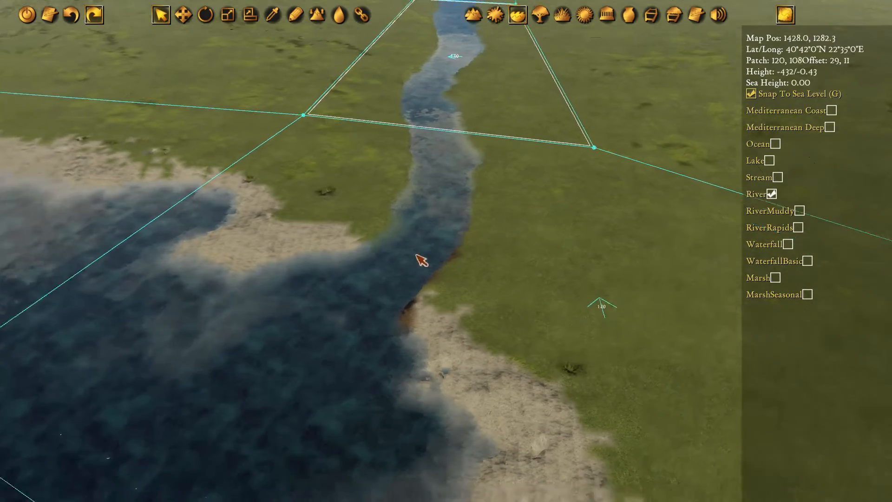
pyautogui.press('w')
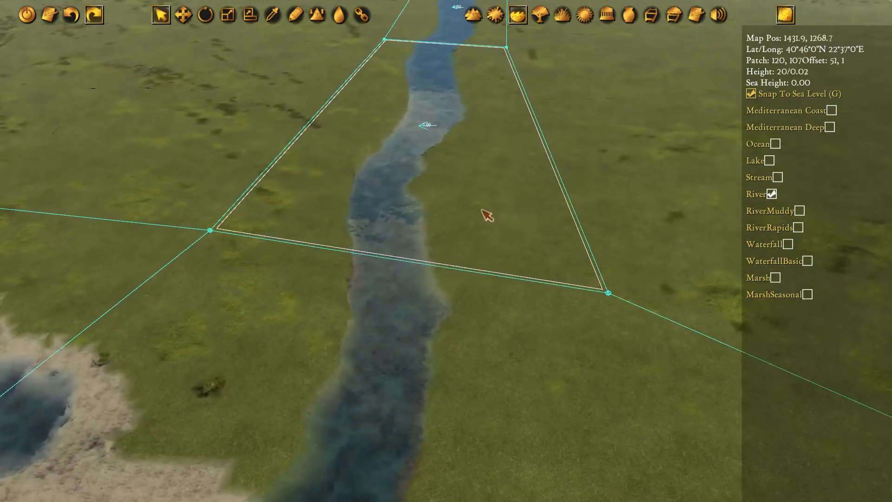
pyautogui.press('e')
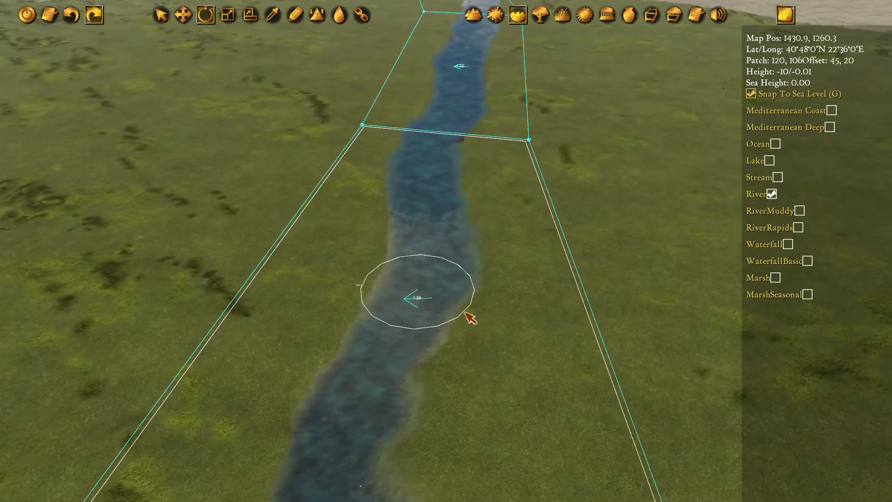
pyautogui.moveTo(470, 315); pyautogui.dragTo(498, 275)
# Convert the next two river sections across the grassy plain to River and rotate their flow downstream
pyautogui.press('w')
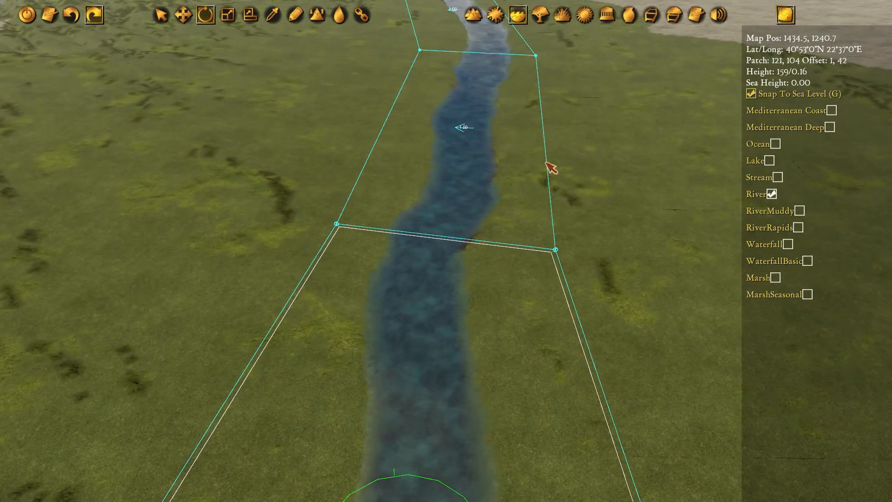
pyautogui.press('w')
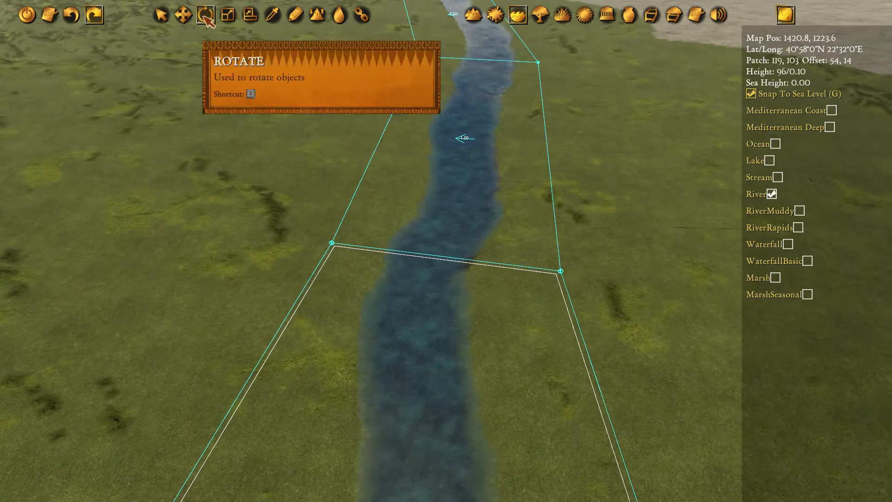
pyautogui.click(466, 146)
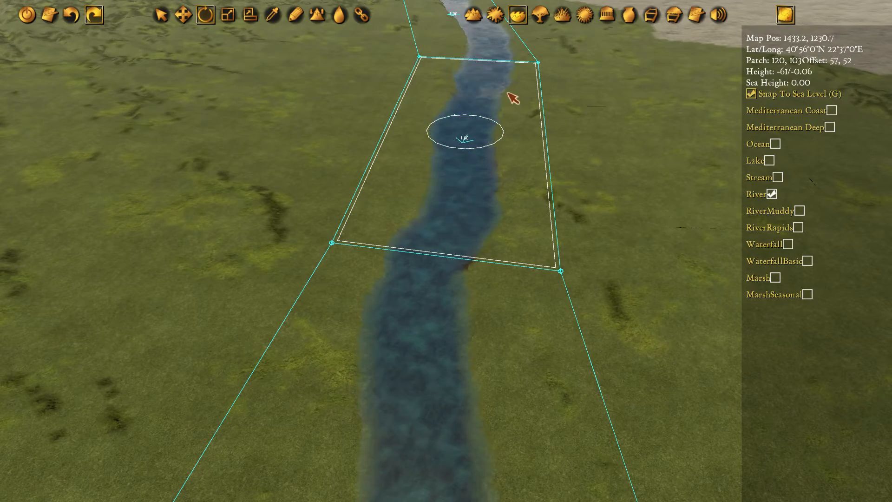
pyautogui.press('w')
pyautogui.press('w')
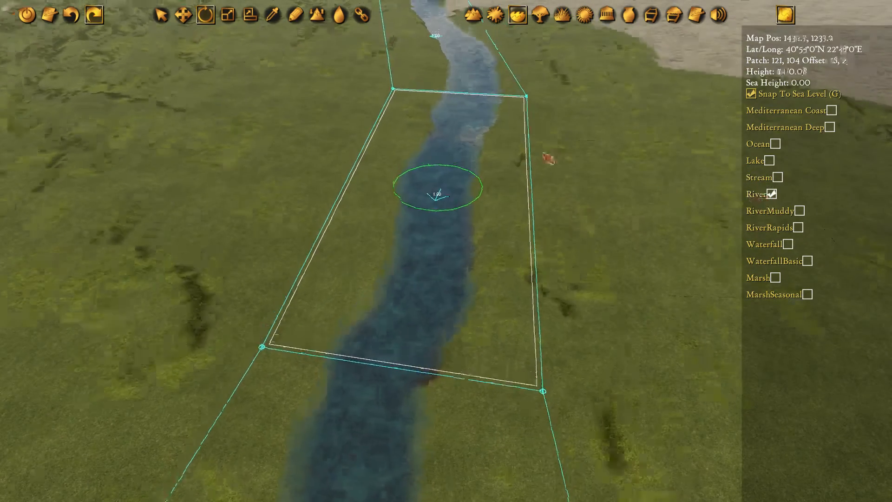
pyautogui.click(374, 123)
pyautogui.moveTo(336, 119); pyautogui.dragTo(326, 77)
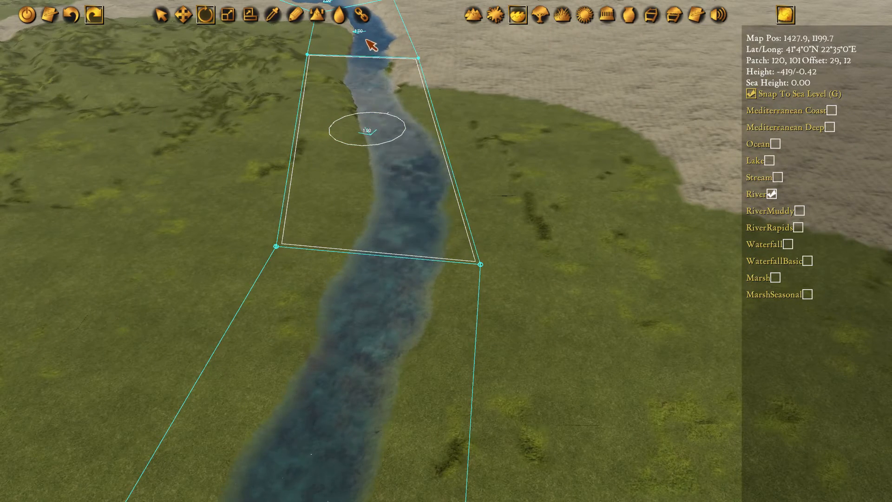
# Set the section at the rocky ground's edge and the bend section above it to River, with flow directed downstream
pyautogui.press('w')
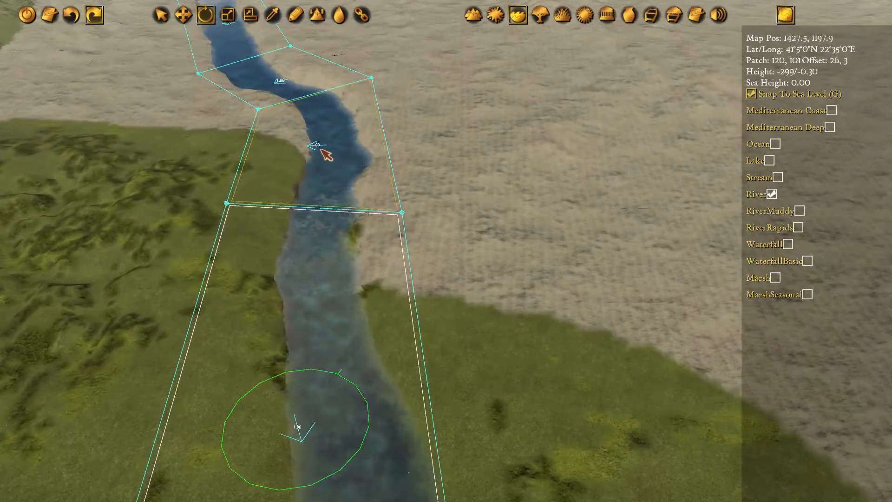
pyautogui.click(325, 149)
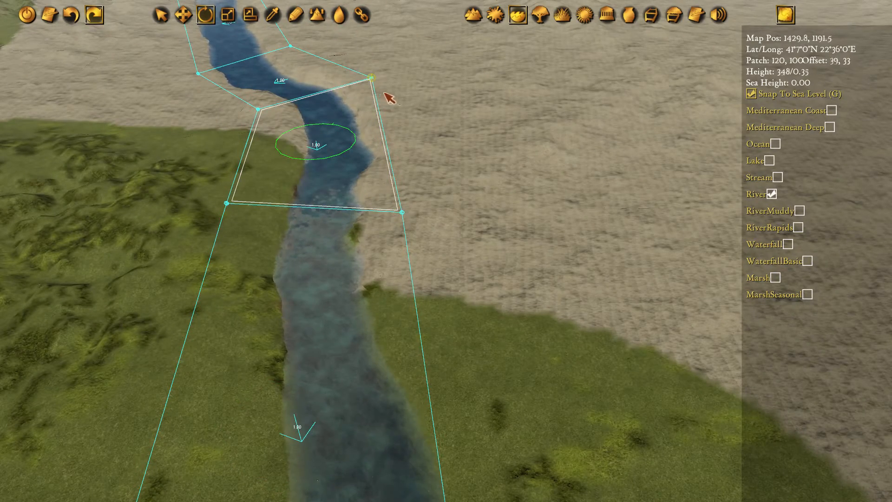
pyautogui.moveTo(385, 93); pyautogui.dragTo(429, 105, button='middle')
pyautogui.press('w')
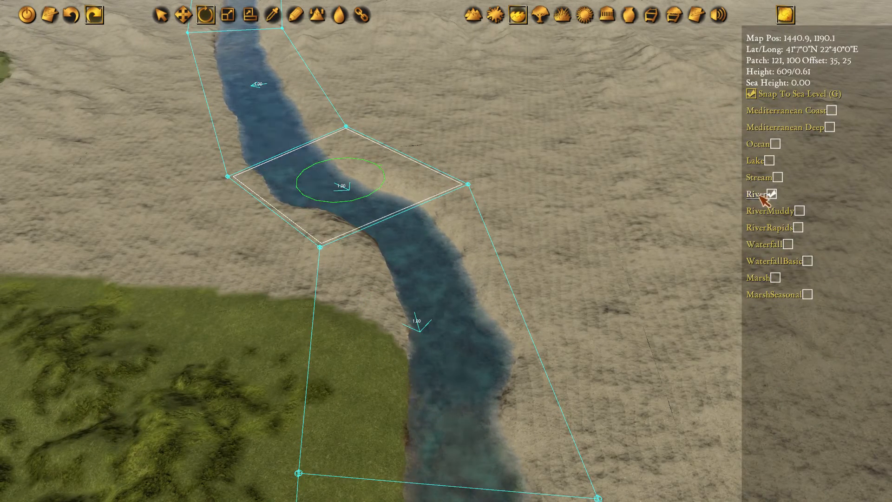
pyautogui.press('w')
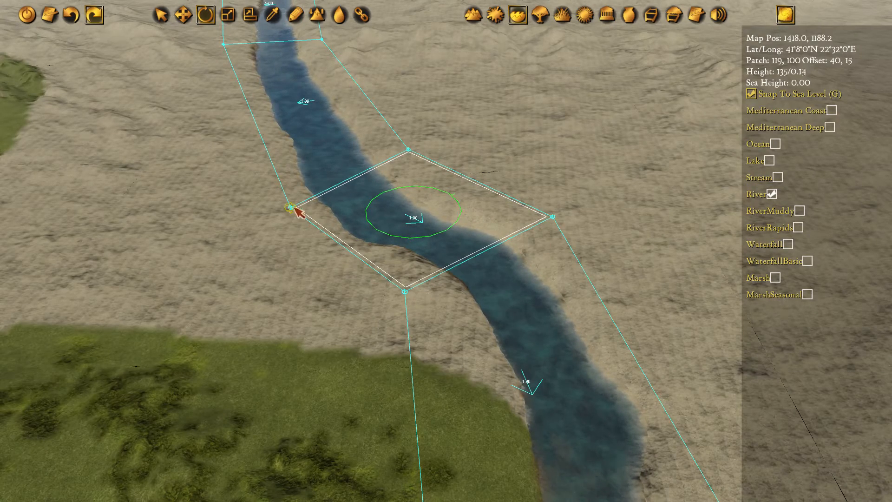
# Set the two river sections upstream of the bend to River and rotate their flow directions downstream
pyautogui.press('w')
pyautogui.click(374, 166)
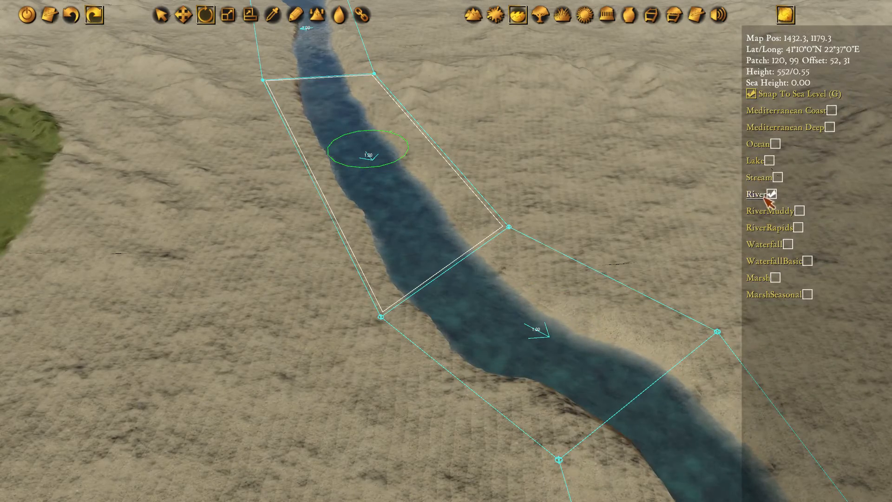
pyautogui.press('w')
pyautogui.click(271, 113)
pyautogui.press('w')
pyautogui.press('a')
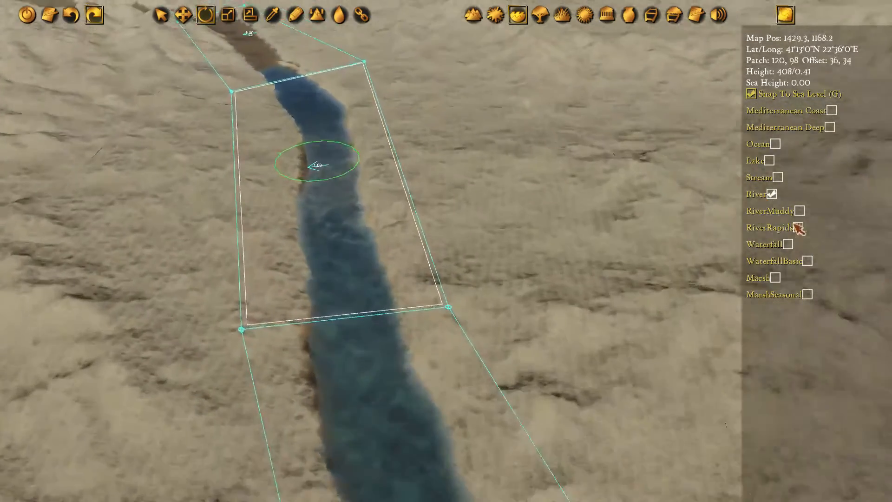
pyautogui.click(753, 196)
pyautogui.moveTo(374, 183); pyautogui.dragTo(341, 103)
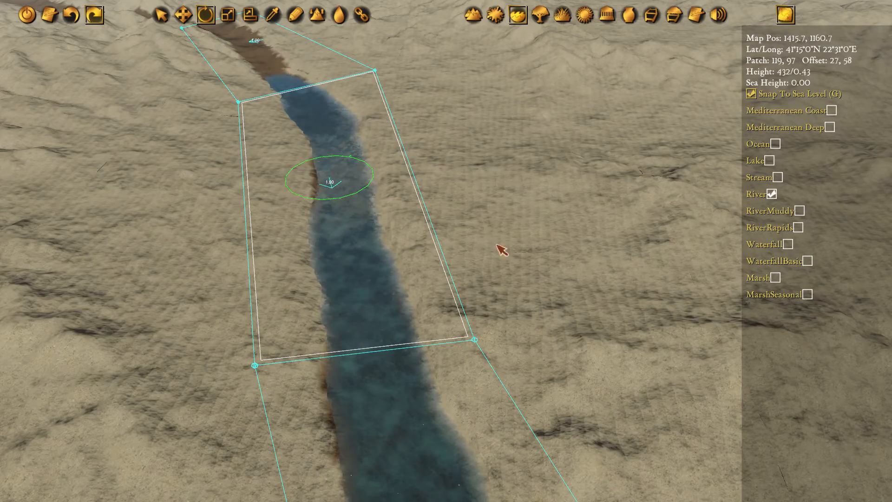
# Change the uppermost section near the mountains to River and rotate its flow direction
pyautogui.press('w')
pyautogui.click(300, 87)
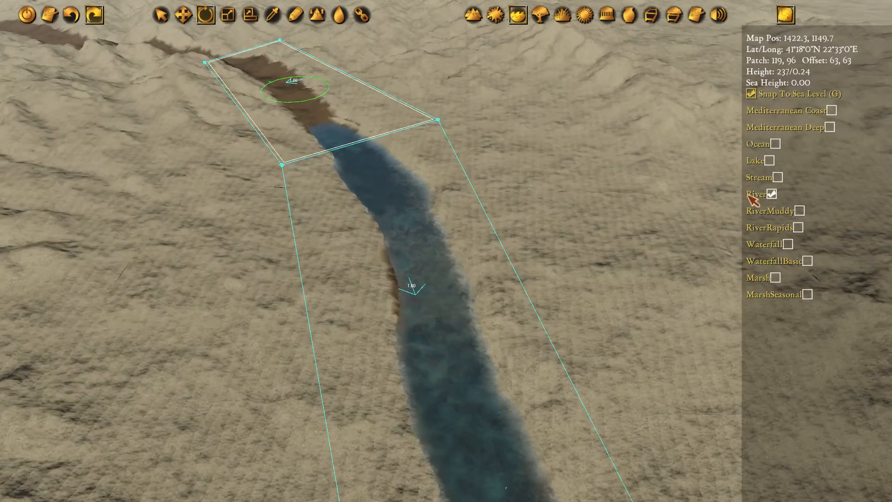
pyautogui.press('w')
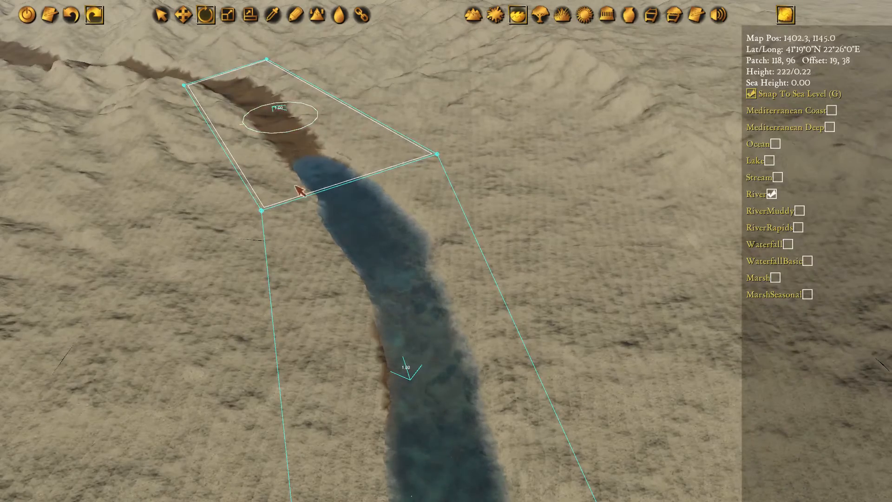
# Set up terrain height drawing at the western river's mouth, sampling the nearby seabed as the draw height of -409
pyautogui.scroll(-10, 577, 241)
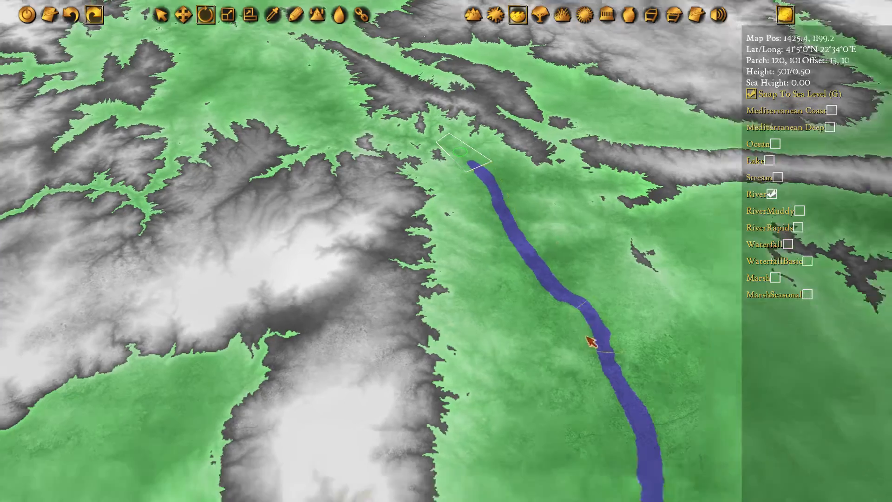
pyautogui.moveTo(586, 337); pyautogui.dragTo(500, 199, button='middle')
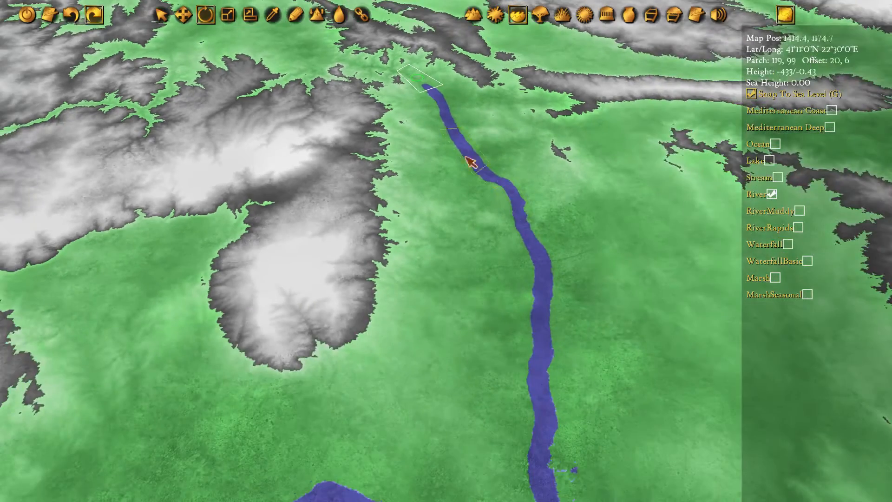
pyautogui.moveTo(567, 411); pyautogui.dragTo(524, 237, button='middle')
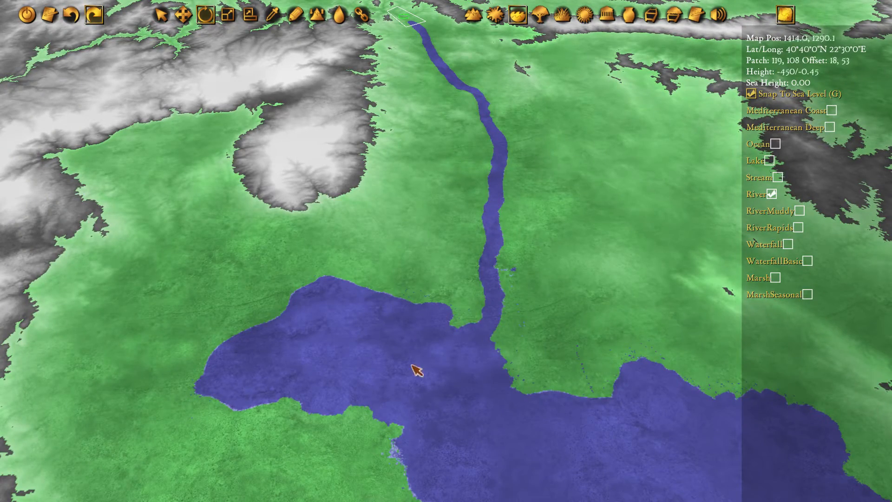
pyautogui.moveTo(417, 371); pyautogui.dragTo(575, 100, button='middle')
pyautogui.scroll(10, 557, 165)
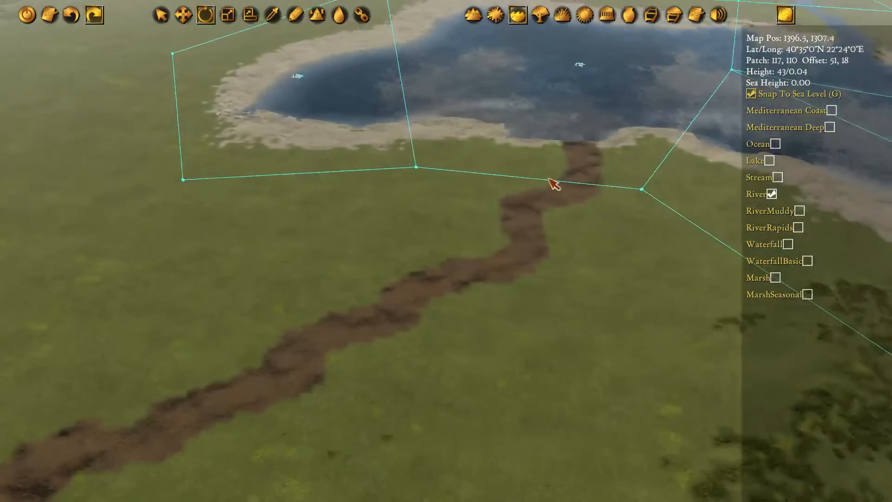
pyautogui.moveTo(549, 179); pyautogui.dragTo(549, 180, button='middle')
pyautogui.moveTo(623, 244); pyautogui.dragTo(317, 185, button='middle')
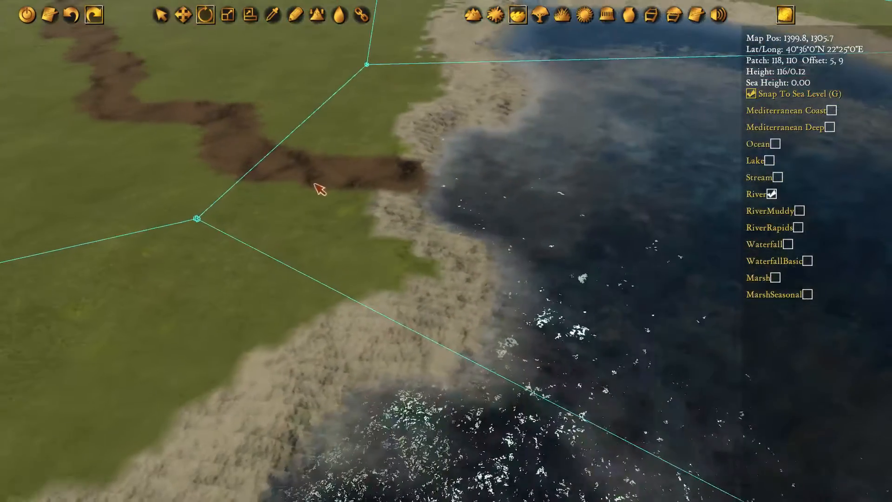
pyautogui.click(473, 19)
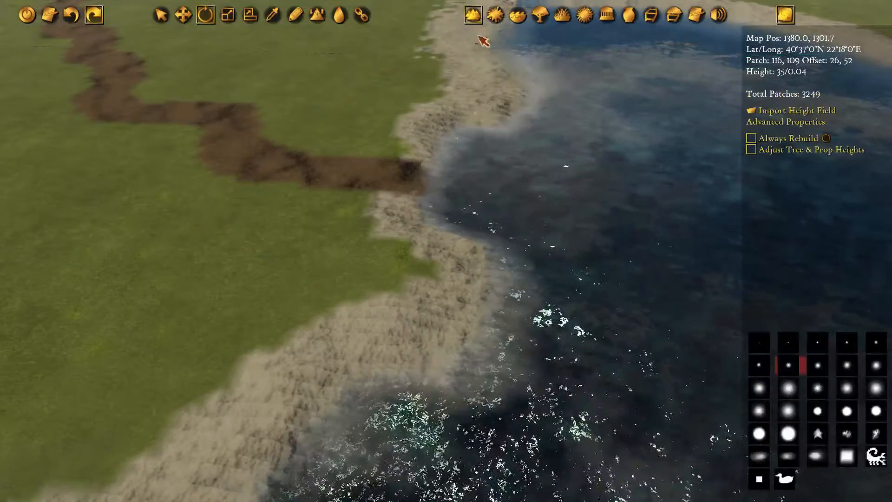
pyautogui.click(300, 16)
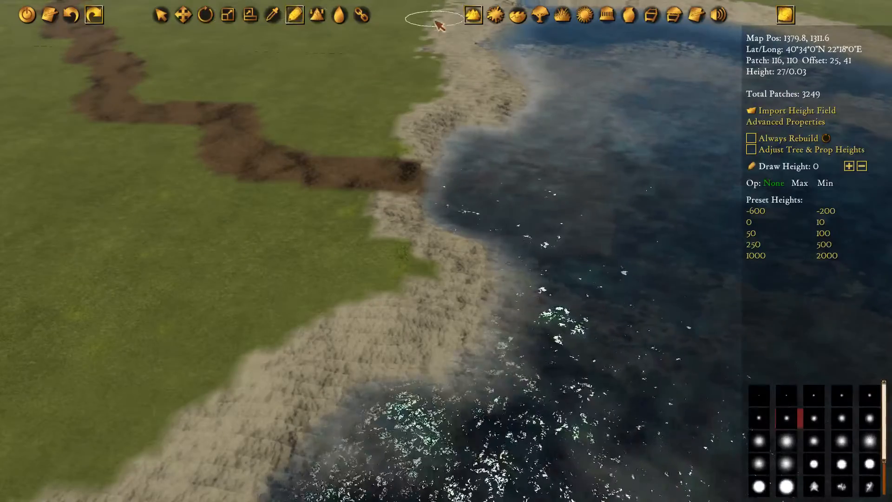
pyautogui.rightClick(635, 190)
pyautogui.moveTo(652, 175); pyautogui.dragTo(589, 249, button='middle')
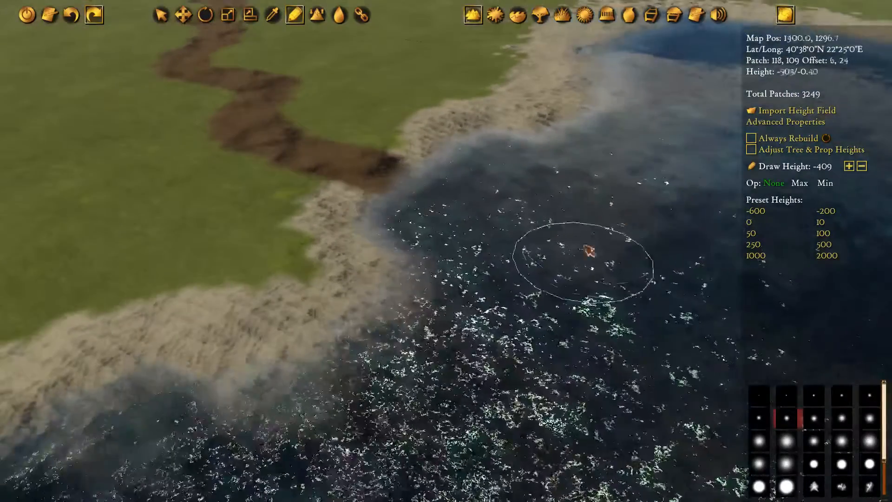
# Carve the western river's mouth down to a height of -409 with a smaller brush, up to its first bend inland
pyautogui.moveTo(783, 202)
pyautogui.mouseDown(button='middle')
pyautogui.moveTo(820, 171)
pyautogui.moveTo(799, 171)
pyautogui.mouseUp(button='middle')
pyautogui.press('w')
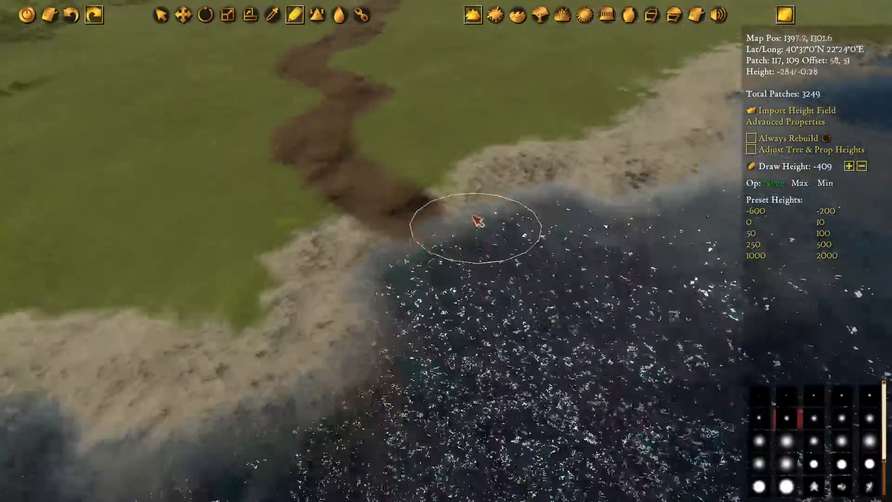
pyautogui.click(762, 419)
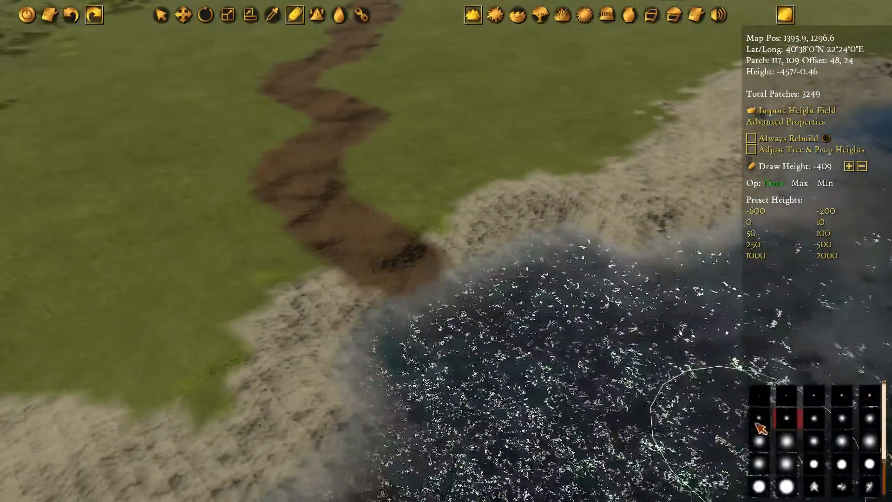
pyautogui.moveTo(314, 166)
pyautogui.mouseDown()
pyautogui.moveTo(303, 181)
pyautogui.moveTo(330, 219)
pyautogui.moveTo(400, 268)
pyautogui.moveTo(388, 307)
pyautogui.mouseUp()
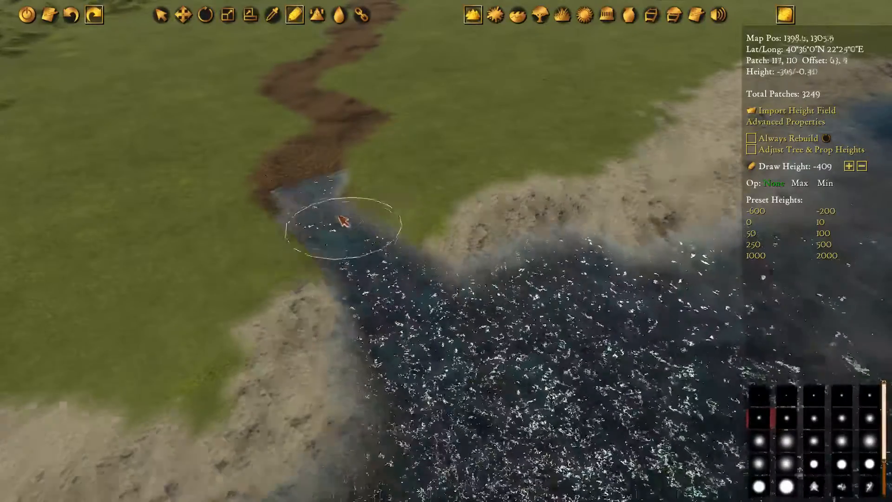
# Carve the winding riverbed across the grassy plain, inland from the first bend, to a height of -409
pyautogui.press('w')
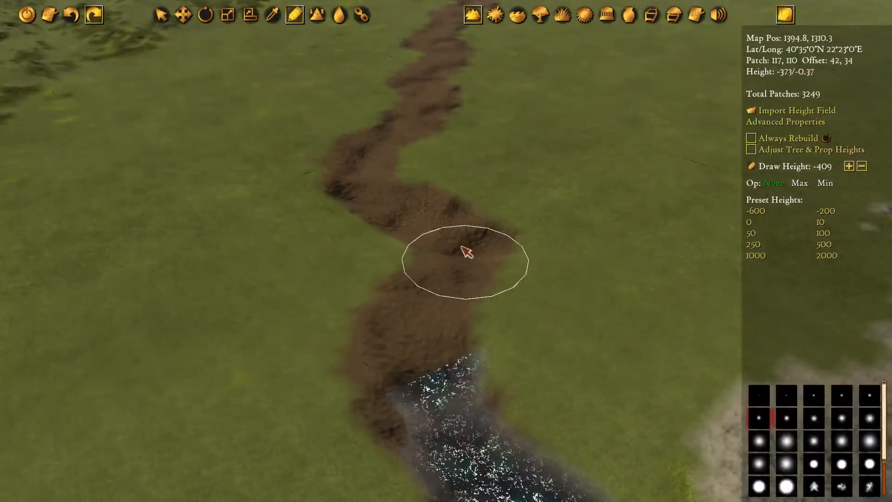
pyautogui.press('w')
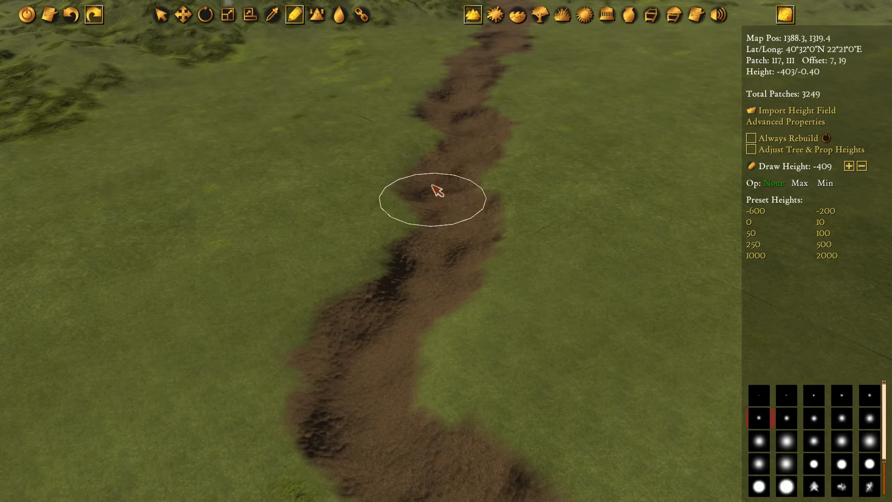
pyautogui.press('s')
pyautogui.moveTo(356, 329)
pyautogui.mouseDown()
pyautogui.moveTo(350, 221)
pyautogui.moveTo(366, 251)
pyautogui.mouseUp()
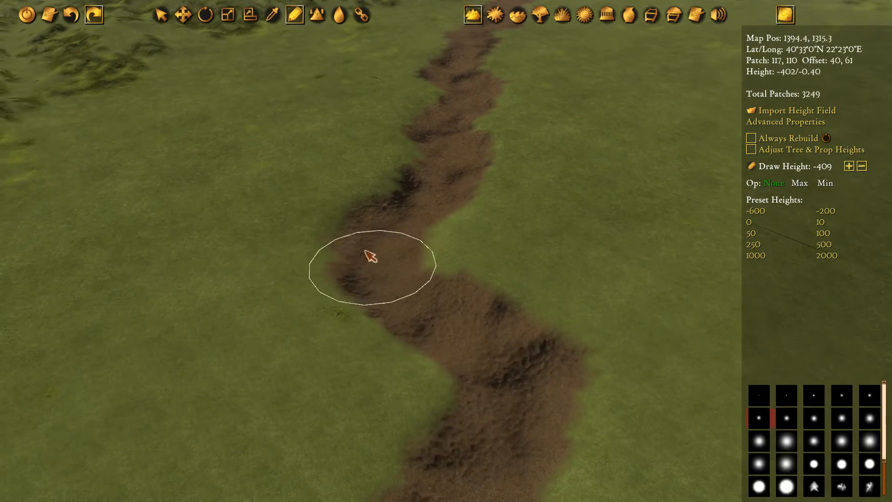
pyautogui.press('w')
pyautogui.moveTo(510, 91)
pyautogui.mouseDown()
pyautogui.moveTo(505, 133)
pyautogui.moveTo(475, 171)
pyautogui.moveTo(453, 226)
pyautogui.mouseUp()
pyautogui.press('s')
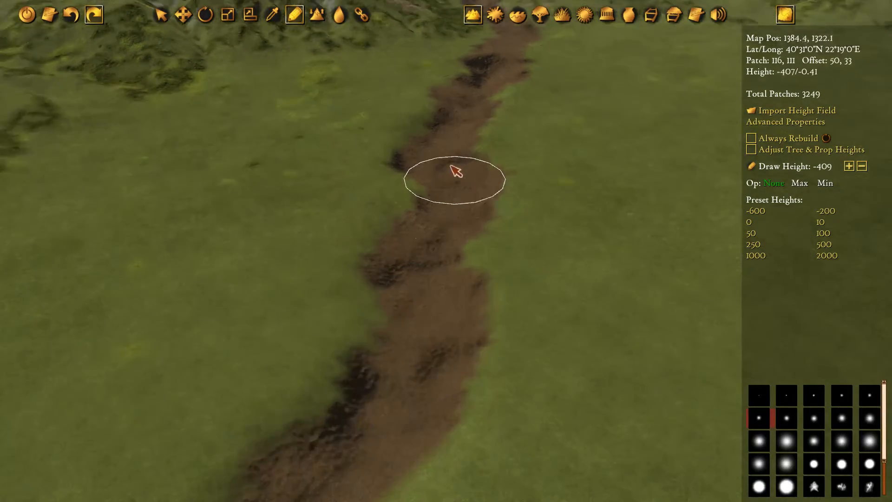
# Deepen the upper plain stretch of the riverbed, approaching the shrub-covered foothills, to a height of -409
pyautogui.press('e')
pyautogui.press('w')
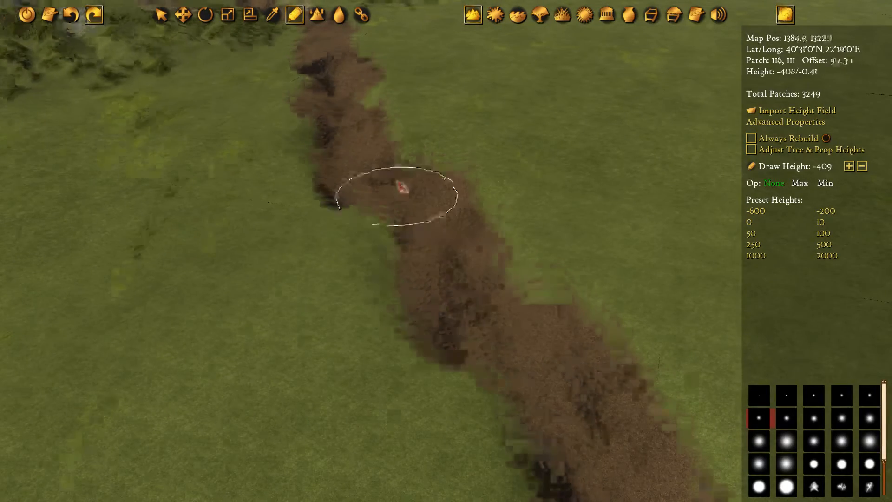
pyautogui.press('a')
pyautogui.moveTo(344, 132); pyautogui.dragTo(405, 177)
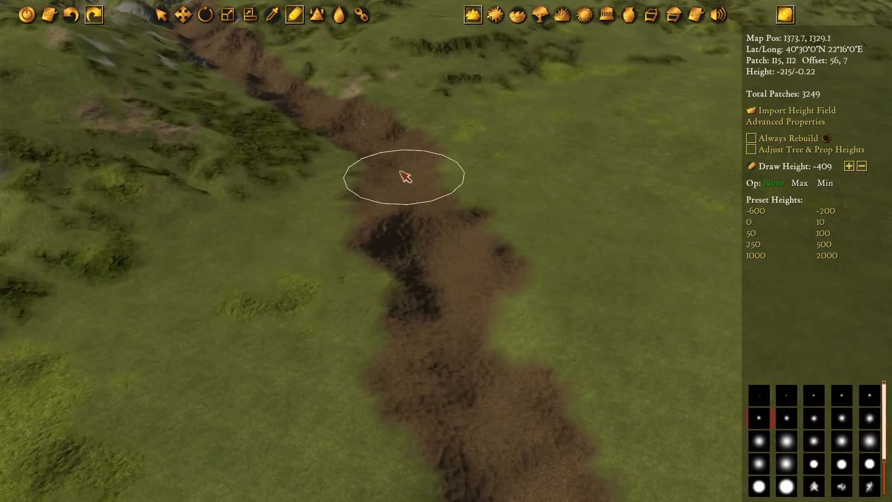
pyautogui.moveTo(430, 291); pyautogui.dragTo(444, 348)
pyautogui.press('s')
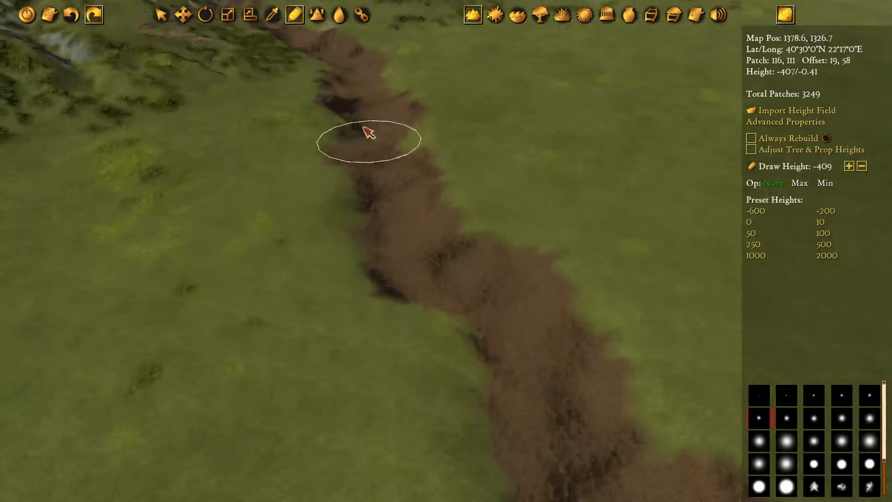
# Extend the -409 channel along the brown riverbed into the foot of the mountains
pyautogui.press('q')
pyautogui.press('w')
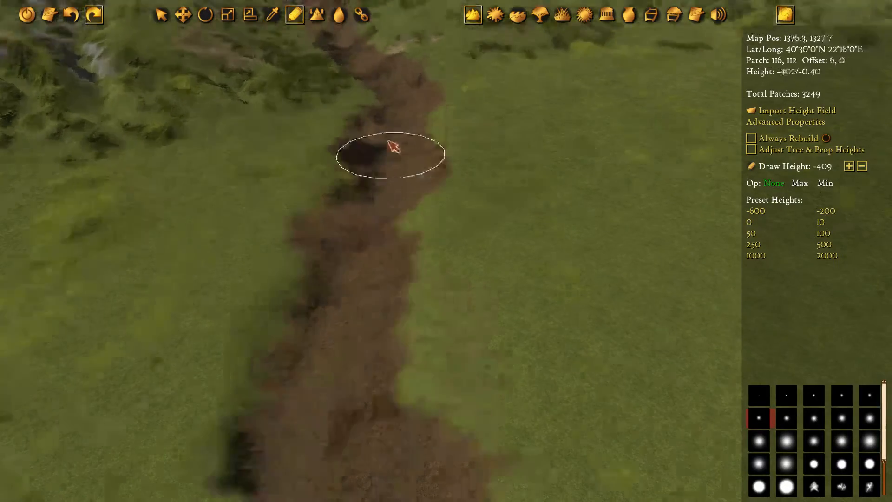
pyautogui.press('a')
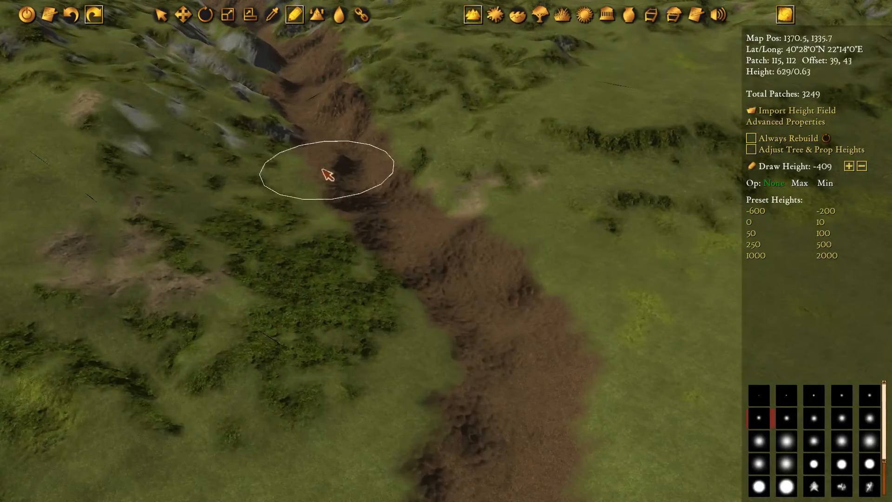
pyautogui.moveTo(388, 215)
pyautogui.mouseDown()
pyautogui.moveTo(444, 263)
pyautogui.moveTo(500, 344)
pyautogui.mouseUp()
pyautogui.press('w')
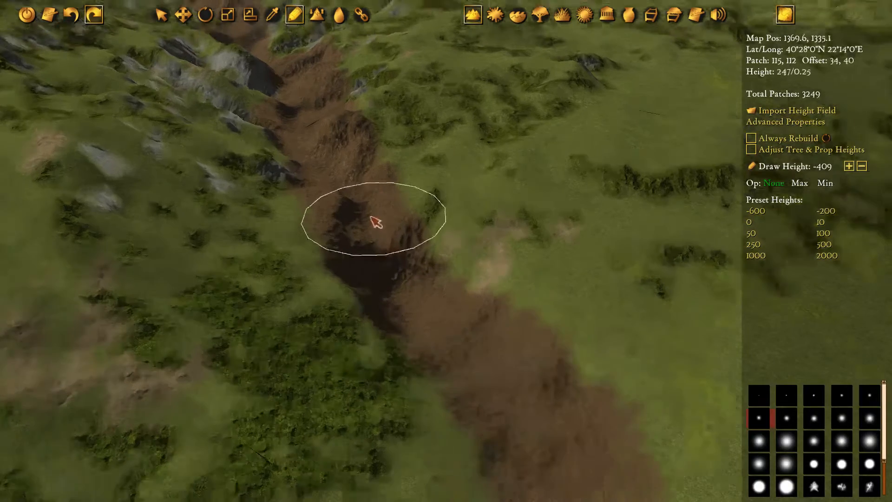
pyautogui.press('q')
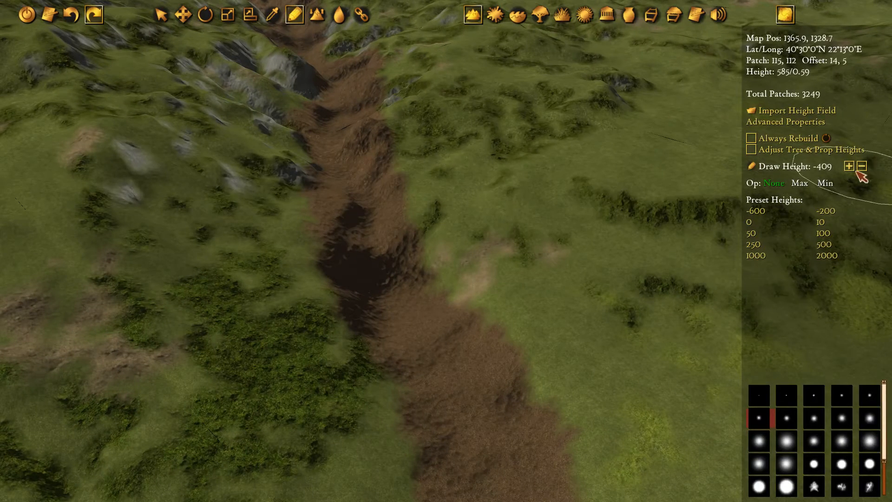
pyautogui.press('w')
pyautogui.press('s')
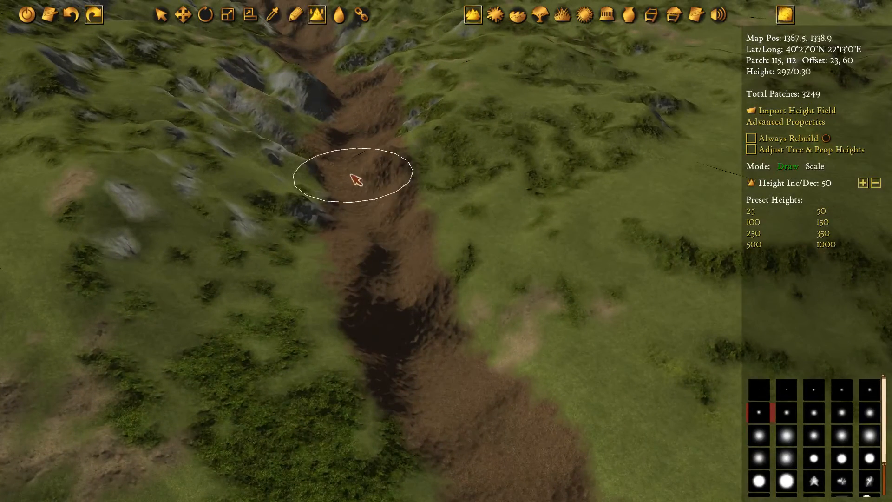
pyautogui.click(366, 245)
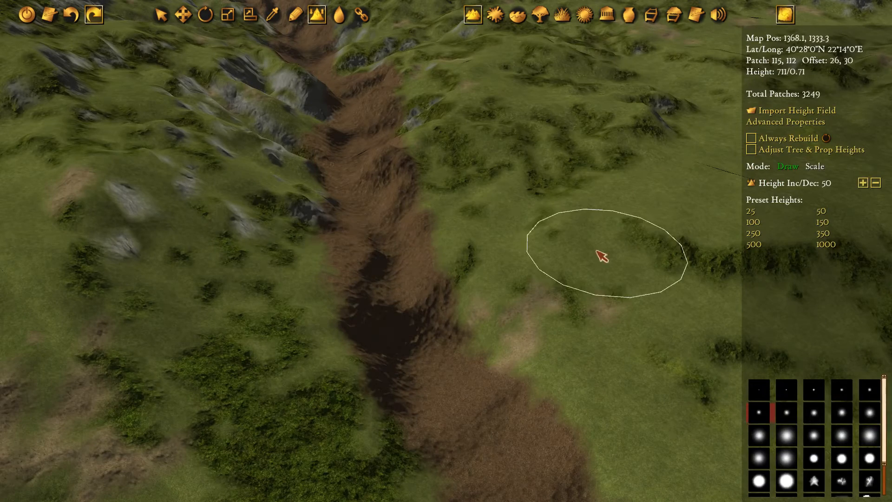
pyautogui.press('p')
# Sample the channel floor at the mountains' foot until the terrain draw height is -384
pyautogui.press('s')
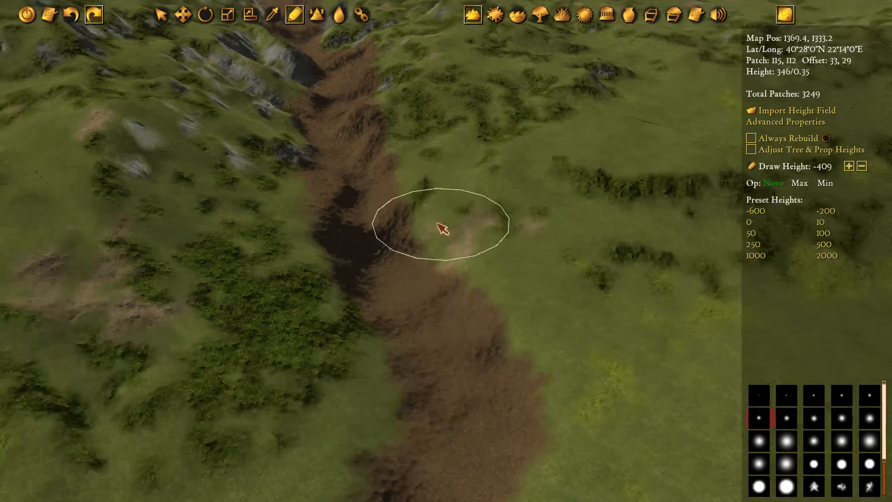
pyautogui.keyDown('alt'); pyautogui.click(395, 291); pyautogui.keyUp('alt')
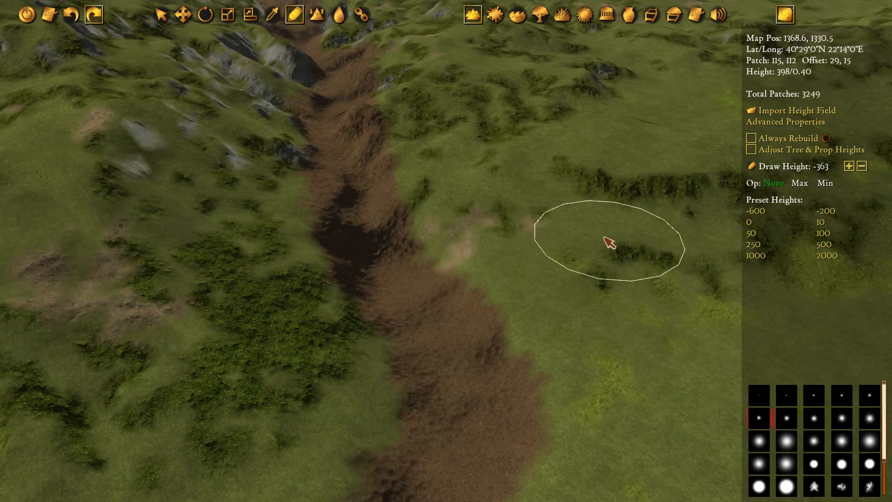
pyautogui.keyDown('alt'); pyautogui.click(396, 249); pyautogui.keyUp('alt')
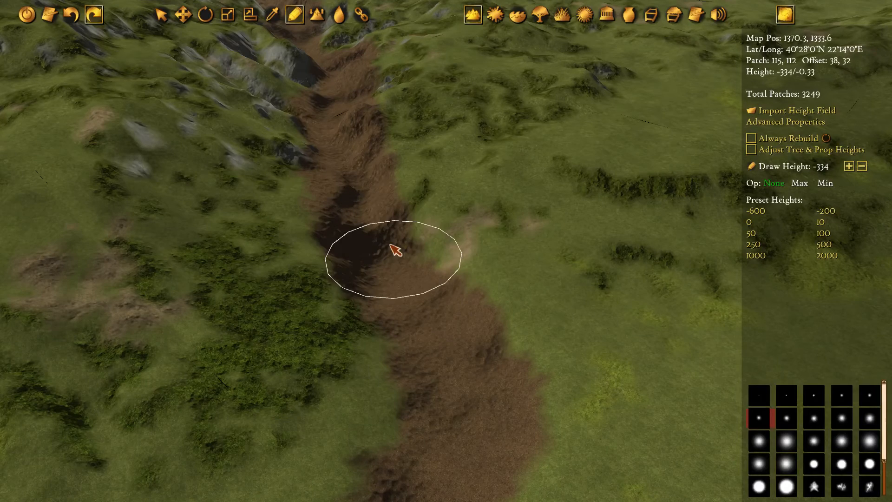
pyautogui.keyDown('alt'); pyautogui.click(369, 255); pyautogui.keyUp('alt')
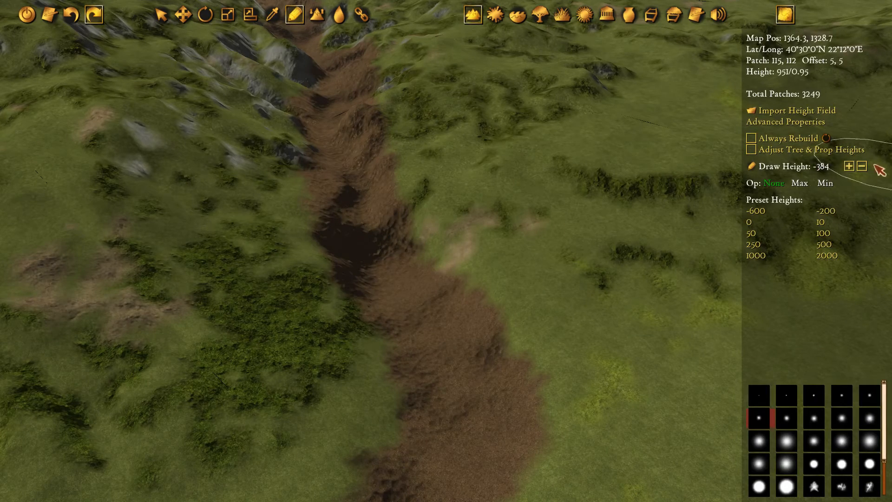
# Carve the riverbed through the rocky foothills at the draw height of -384
pyautogui.press('w')
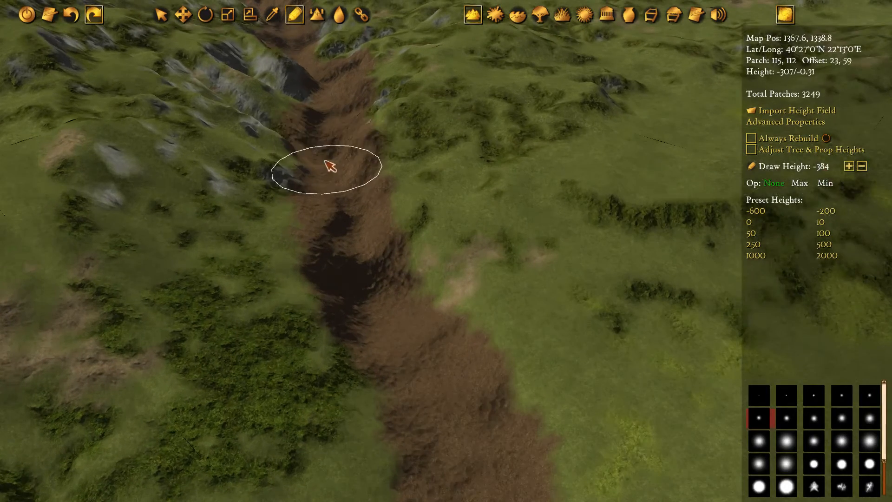
pyautogui.moveTo(337, 200); pyautogui.dragTo(375, 274)
pyautogui.press('w')
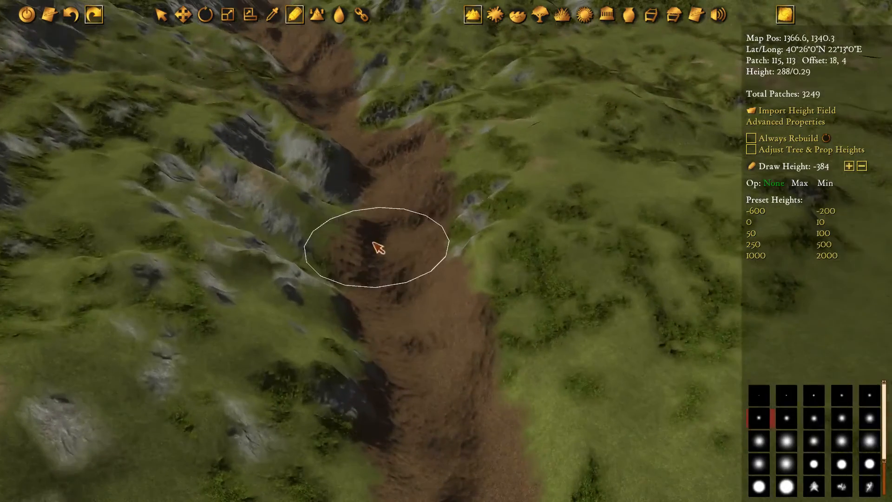
pyautogui.moveTo(377, 243)
pyautogui.mouseDown()
pyautogui.moveTo(376, 200)
pyautogui.moveTo(356, 163)
pyautogui.moveTo(380, 170)
pyautogui.moveTo(370, 190)
pyautogui.mouseUp()
pyautogui.press('w')
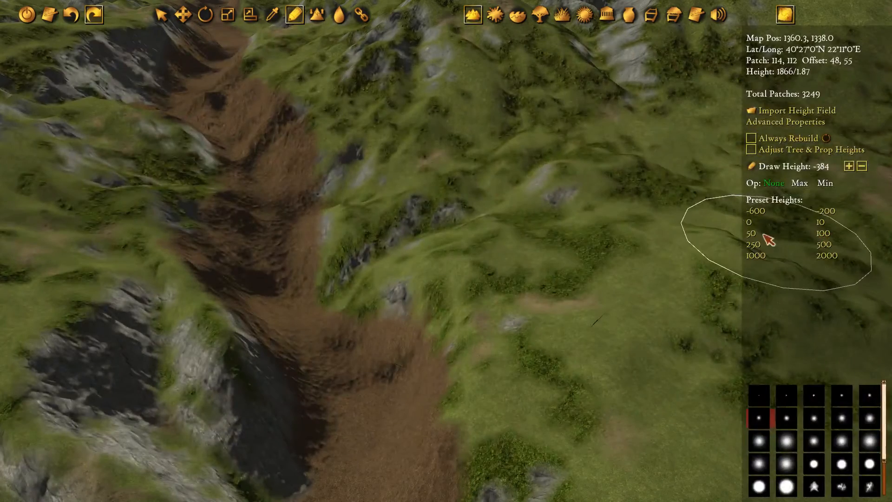
# Set the draw height to 0 and carve the riverbed up through the mountain canyon
pyautogui.click(749, 223)
pyautogui.moveTo(291, 163)
pyautogui.mouseDown()
pyautogui.moveTo(265, 186)
pyautogui.moveTo(269, 238)
pyautogui.moveTo(304, 320)
pyautogui.mouseUp()
pyautogui.press('s')
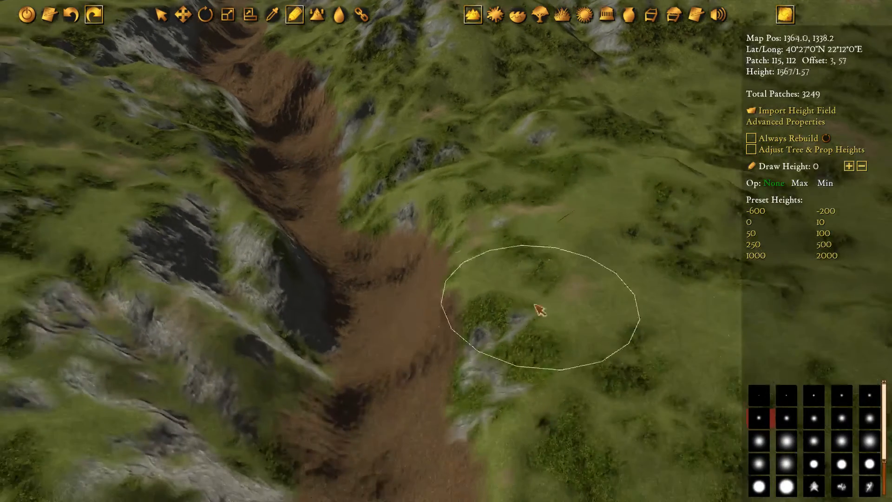
pyautogui.press('w')
pyautogui.press('a')
pyautogui.moveTo(279, 157); pyautogui.dragTo(372, 277)
pyautogui.press('w')
pyautogui.press('a')
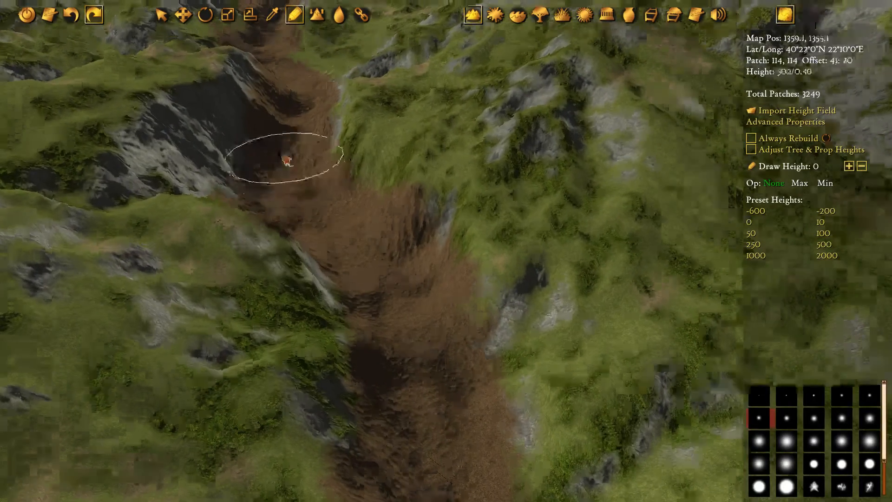
pyautogui.press('w')
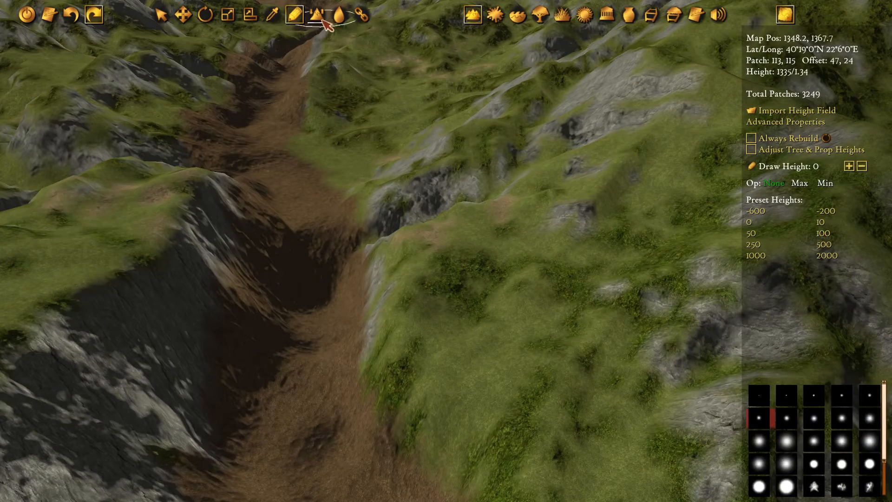
# Set up terrain height increase/decrease with an amount of 250 and a smaller brush
pyautogui.click(320, 18)
pyautogui.press('d')
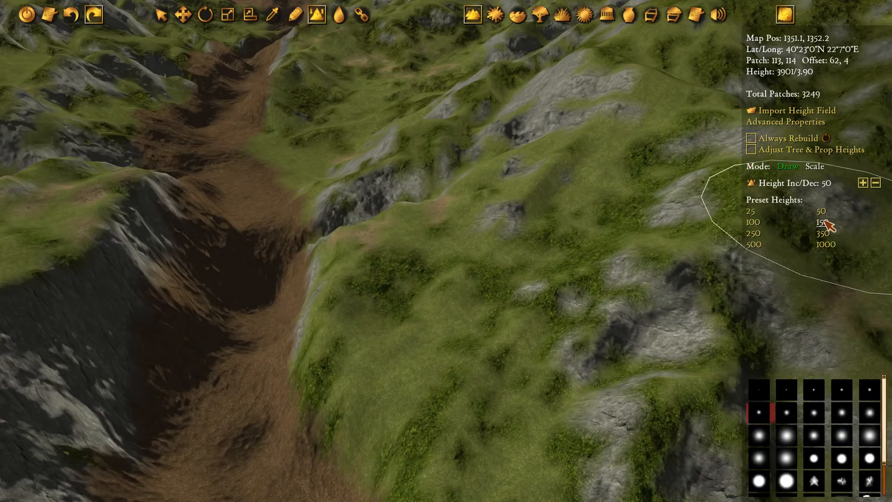
pyautogui.click(822, 223)
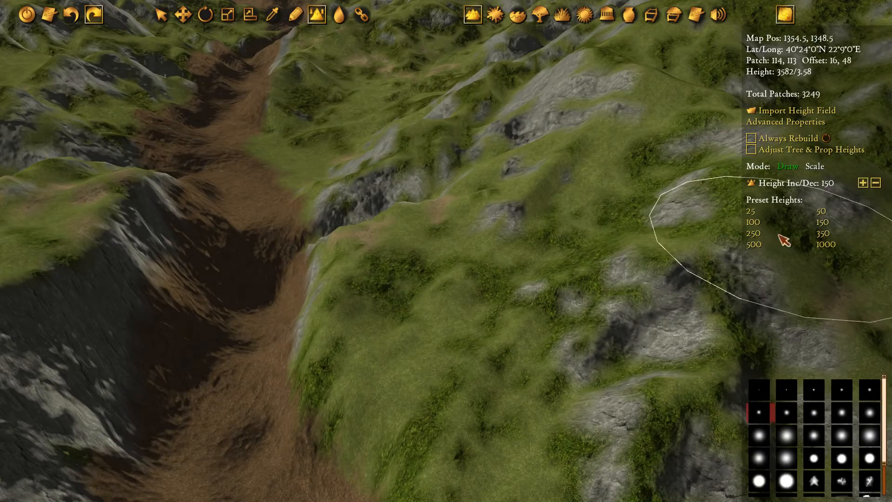
pyautogui.click(753, 234)
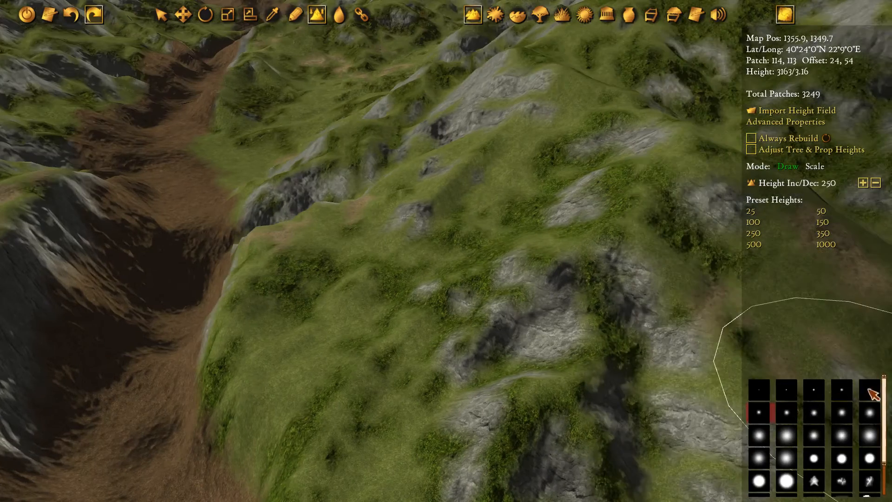
pyautogui.click(870, 391)
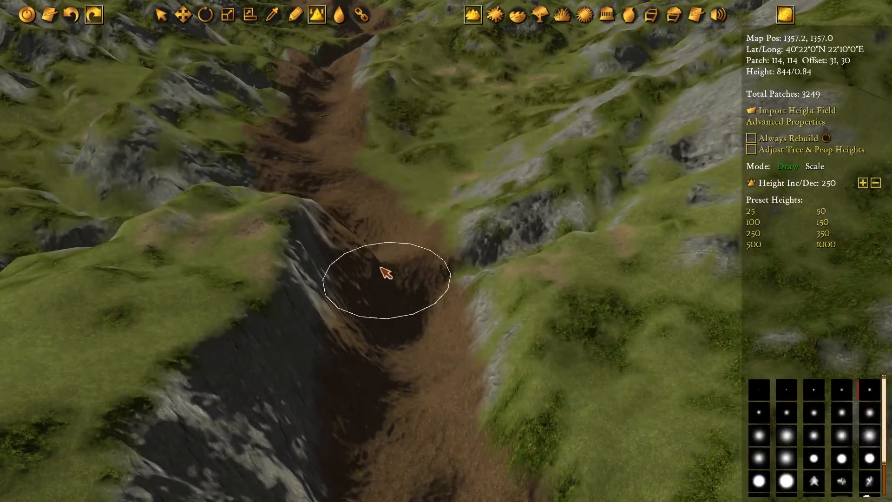
# Lower the riverbed floor along the mountain canyon in strokes of 250
pyautogui.moveTo(385, 272)
pyautogui.mouseDown()
pyautogui.moveTo(316, 191)
pyautogui.moveTo(308, 159)
pyautogui.moveTo(389, 288)
pyautogui.mouseUp()
pyautogui.press('w')
pyautogui.press('a')
pyautogui.moveTo(394, 154)
pyautogui.mouseDown()
pyautogui.moveTo(394, 239)
pyautogui.moveTo(414, 325)
pyautogui.mouseUp()
pyautogui.press('w')
pyautogui.press('a')
pyautogui.moveTo(431, 215)
pyautogui.mouseDown()
pyautogui.moveTo(414, 185)
pyautogui.moveTo(448, 336)
pyautogui.mouseUp()
pyautogui.press('s')
pyautogui.press('d')
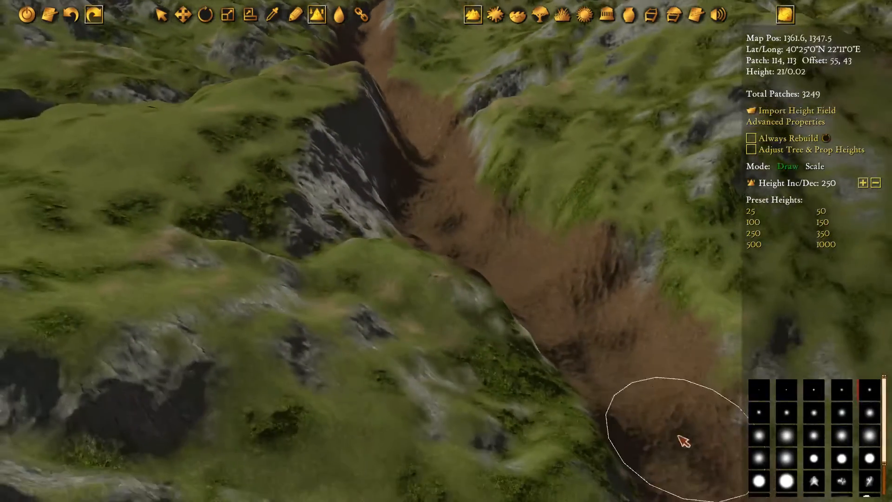
# Examine the deepened riverbed from the mountain canyon down across the plain to the river's mouth
pyautogui.scroll(-3, 417, 241)
pyautogui.press('s')
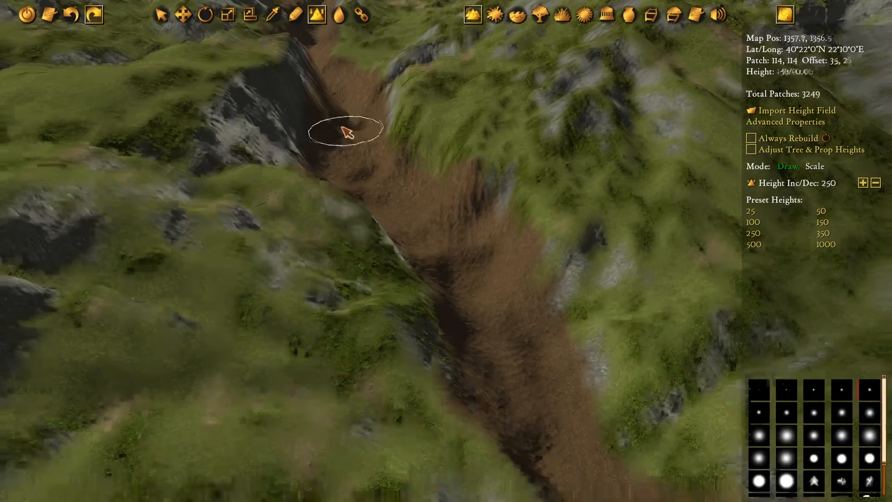
pyautogui.press('d')
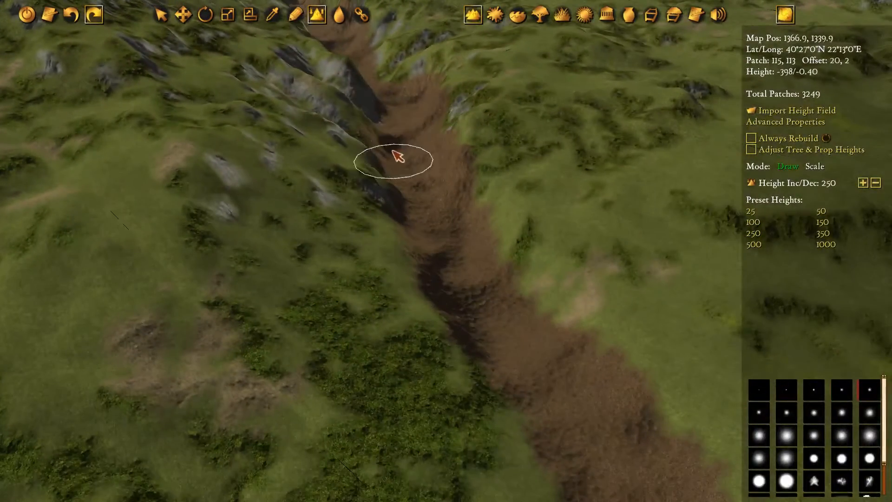
pyautogui.moveTo(627, 418); pyautogui.dragTo(494, 197, button='middle')
pyautogui.moveTo(507, 432); pyautogui.dragTo(458, 215, button='middle')
pyautogui.moveTo(130, 464); pyautogui.dragTo(530, 197, button='middle')
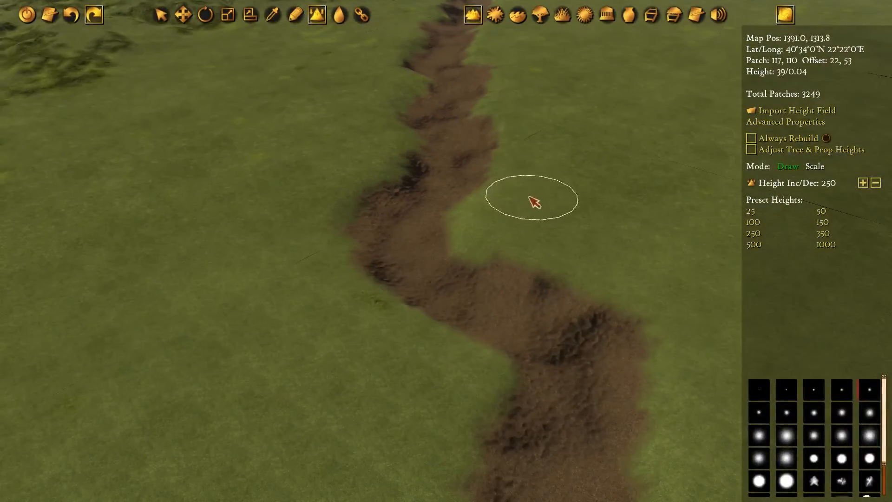
pyautogui.moveTo(468, 138); pyautogui.dragTo(506, 31, button='middle')
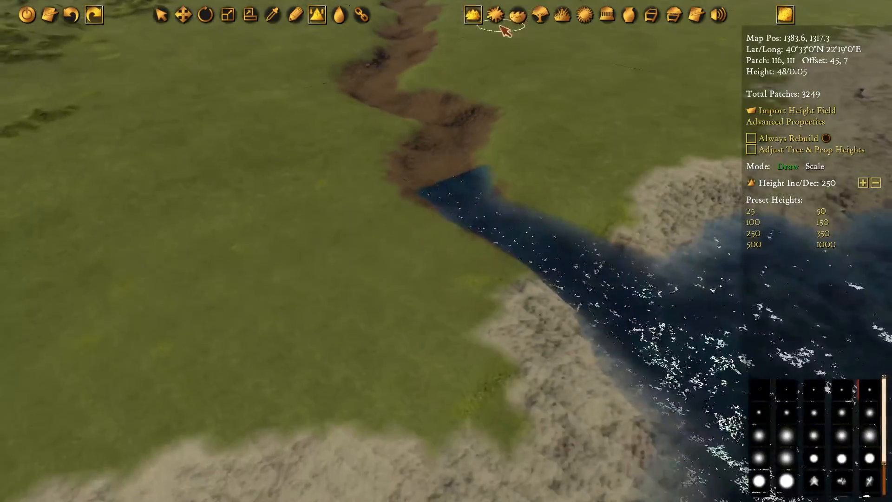
# Draw a four-point ocean water polygon over the riverbed just inland of the existing ocean edge at the river's mouth
pyautogui.click(520, 18)
pyautogui.moveTo(585, 130)
pyautogui.mouseDown(button='middle')
pyautogui.moveTo(464, 211)
pyautogui.moveTo(497, 197)
pyautogui.mouseUp(button='middle')
pyautogui.scroll(-3, 463, 211)
pyautogui.press('w')
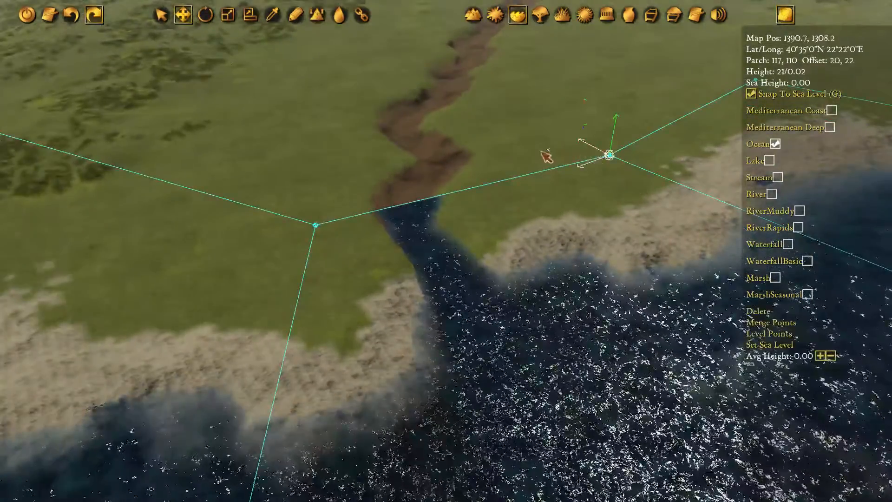
pyautogui.moveTo(682, 372); pyautogui.dragTo(506, 132, button='middle')
pyautogui.moveTo(663, 202); pyautogui.dragTo(406, 148, button='middle')
pyautogui.moveTo(215, 79)
pyautogui.mouseDown(button='middle')
pyautogui.moveTo(336, 130)
pyautogui.moveTo(503, 297)
pyautogui.mouseUp(button='middle')
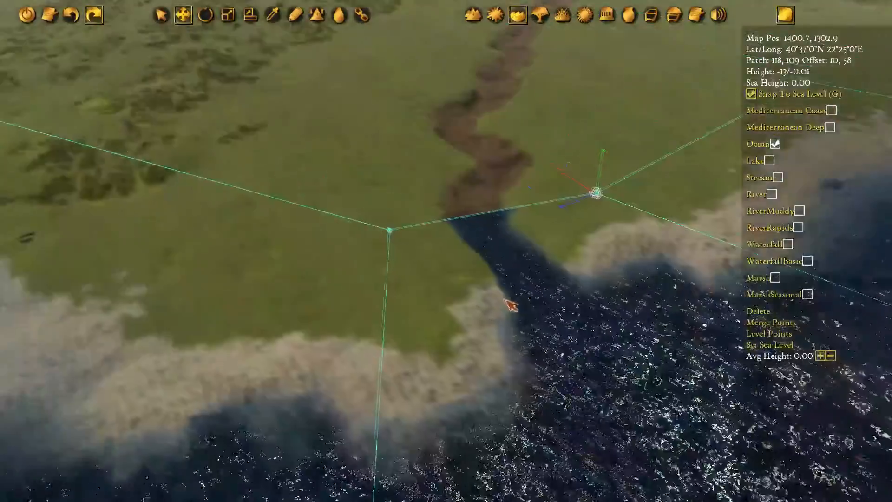
pyautogui.press('d')
pyautogui.click(389, 230)
pyautogui.click(436, 163)
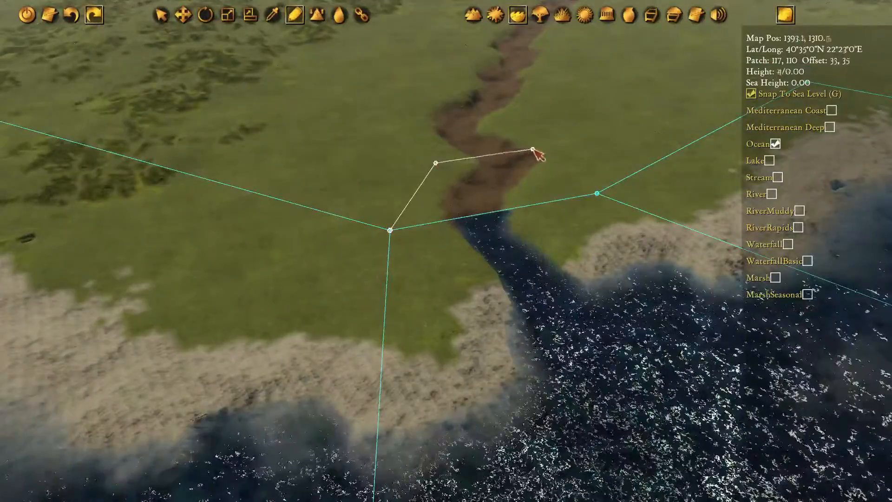
pyautogui.click(542, 138)
pyautogui.click(597, 193)
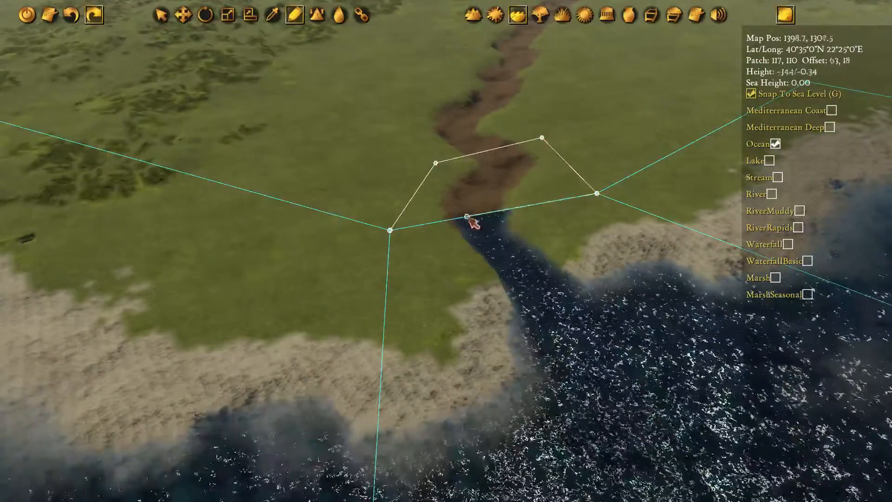
pyautogui.click(390, 230)
# Add a second ocean water polygon covering the following riverbed bend, sharing the first polygon's inland edge
pyautogui.click(435, 163)
pyautogui.click(397, 95)
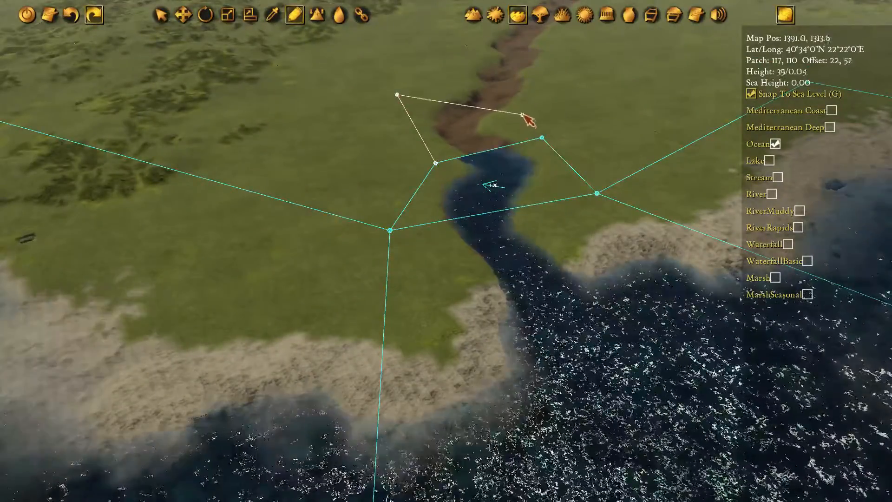
pyautogui.click(523, 114)
pyautogui.click(541, 138)
pyautogui.click(436, 163)
# Add a third connected ocean water polygon along the straighter riverbed stretch across the plain
pyautogui.click(524, 113)
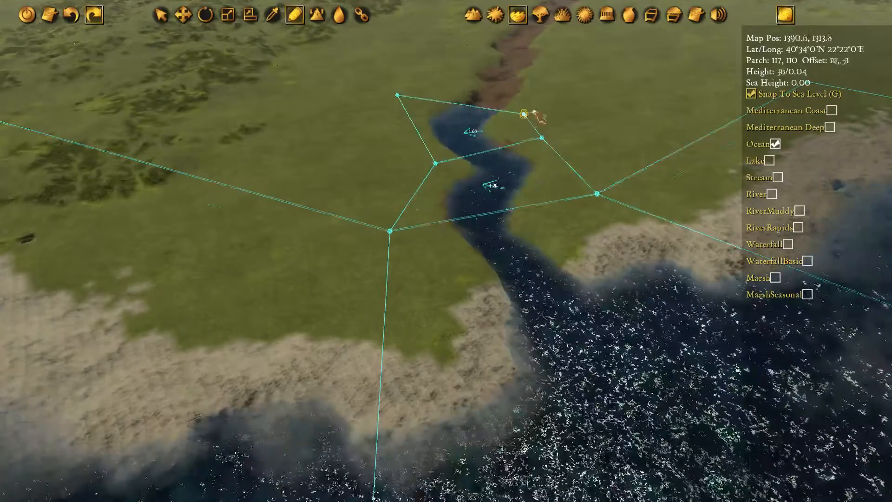
pyautogui.moveTo(529, 113); pyautogui.dragTo(516, 227, button='middle')
pyautogui.click(560, 111)
pyautogui.click(446, 91)
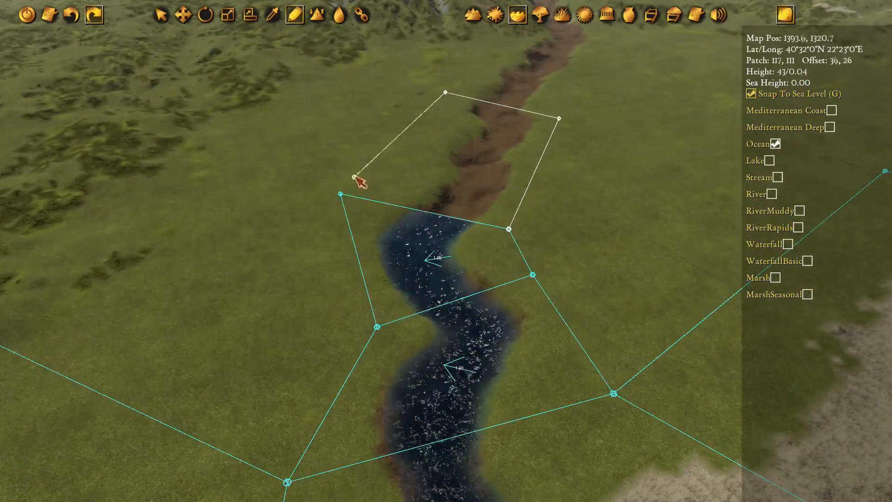
pyautogui.click(341, 194)
pyautogui.click(509, 228)
# Extend the ocean water to the mountain foot, turning off Snap To Sea Level for the section entering the canyon
pyautogui.press('w')
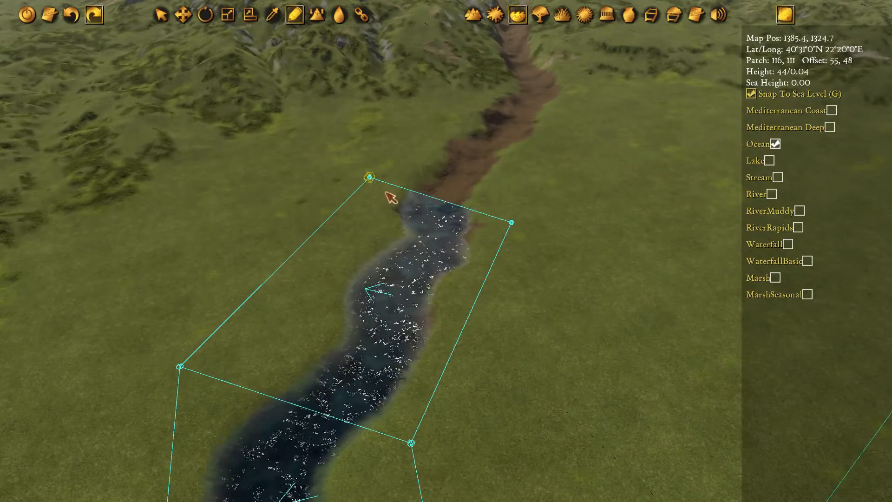
pyautogui.click(518, 215)
pyautogui.click(369, 178)
pyautogui.press('w')
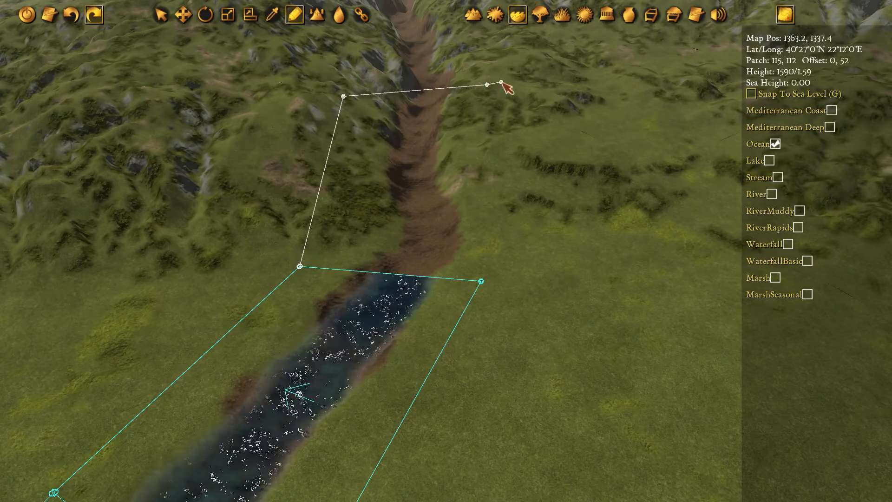
pyautogui.click(301, 266)
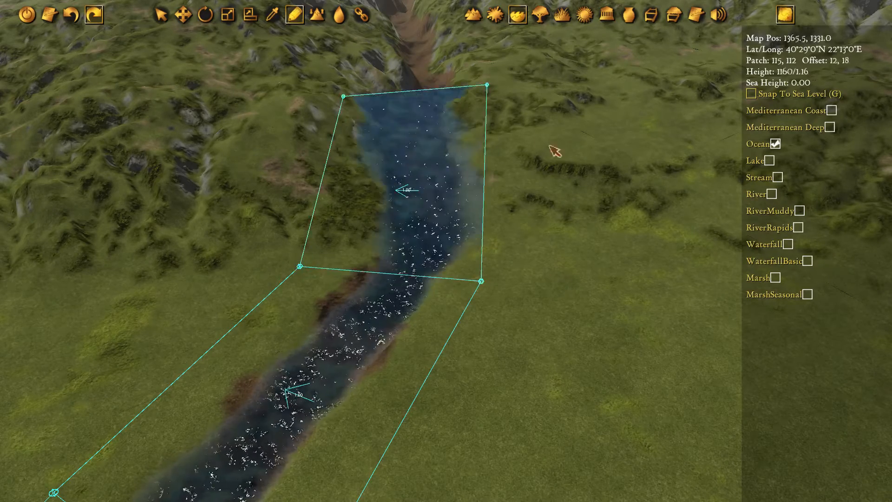
# Draw another connected ocean water polygon over the lower canyon riverbed without sea-level snapping
pyautogui.moveTo(556, 152); pyautogui.dragTo(642, 253, button='middle')
pyautogui.moveTo(697, 317); pyautogui.dragTo(457, 169, button='middle')
pyautogui.moveTo(516, 127); pyautogui.dragTo(465, 316, button='middle')
pyautogui.scroll(-3, 534, 223)
pyautogui.scroll(3, 520, 225)
pyautogui.click(409, 226)
pyautogui.moveTo(445, 172); pyautogui.dragTo(441, 249, button='middle')
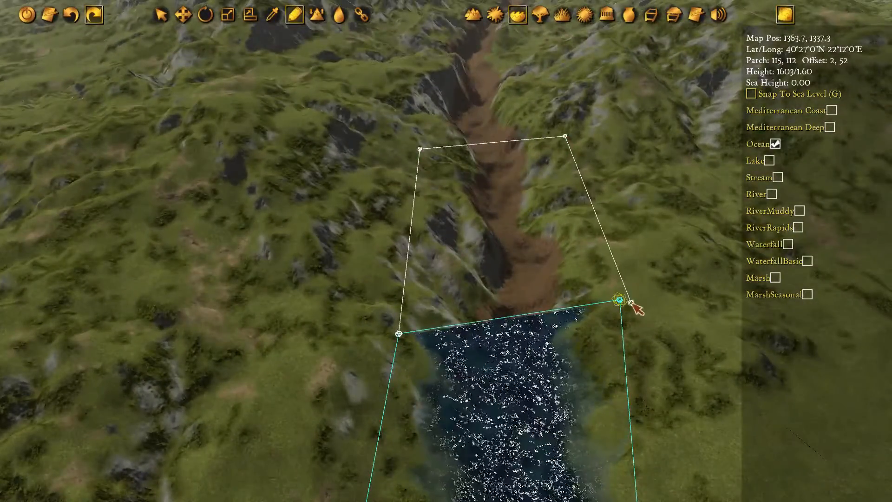
pyautogui.click(398, 334)
# Continue the connected ocean water polygons up the mountain canyon to the riverbed's upper end
pyautogui.moveTo(421, 152); pyautogui.dragTo(414, 235, button='middle')
pyautogui.click(412, 237)
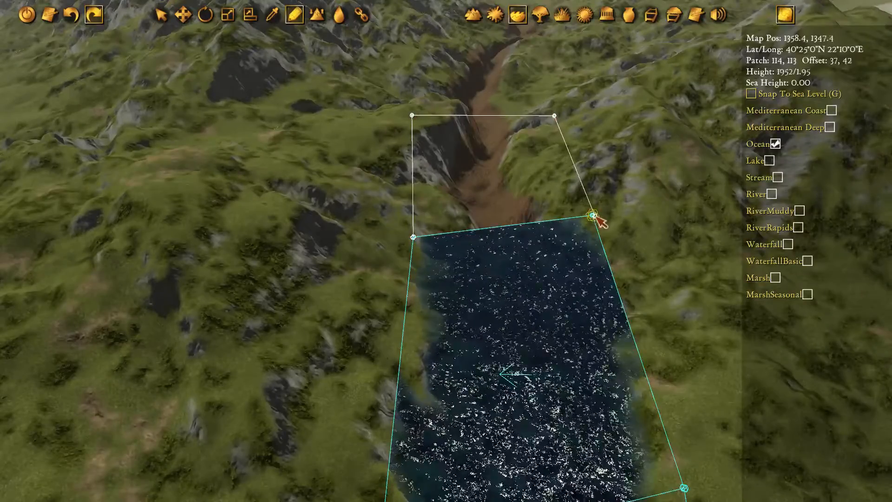
pyautogui.click(414, 237)
pyautogui.moveTo(522, 190); pyautogui.dragTo(467, 343, button='middle')
pyautogui.click(387, 350)
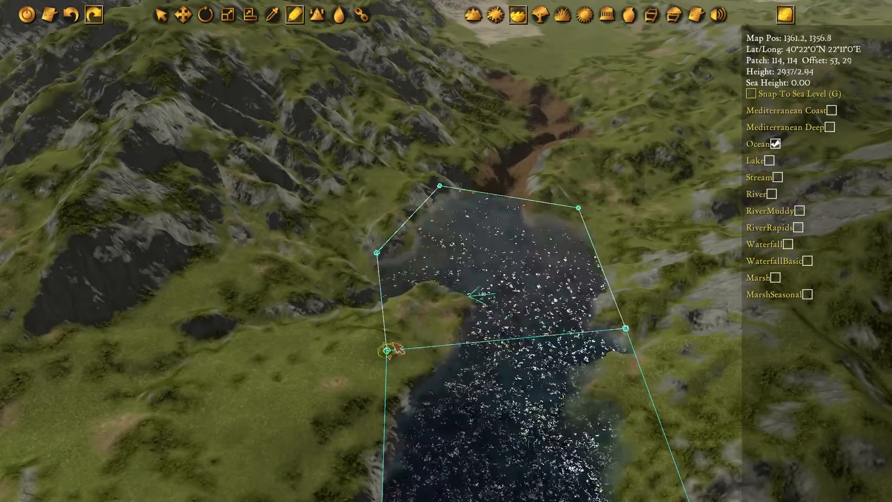
pyautogui.press('w')
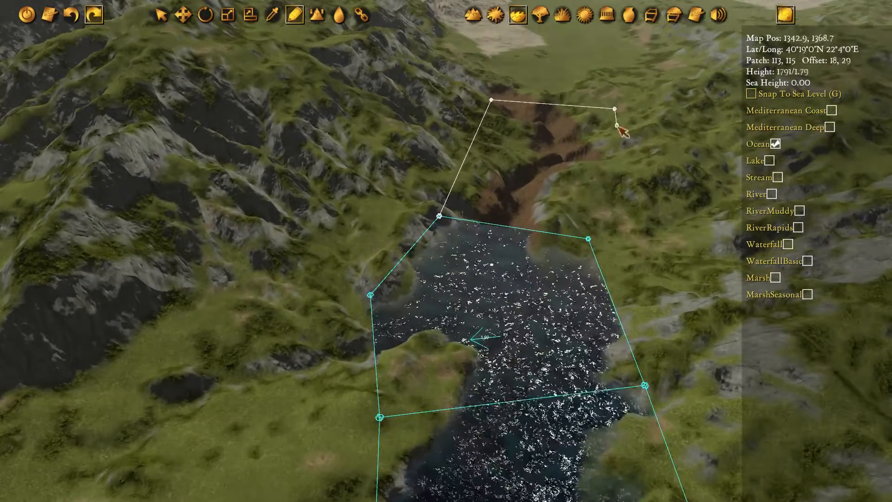
pyautogui.click(486, 220)
# Select the pair of water points at the upstream end of the first unsnapped section and level them
pyautogui.press('w')
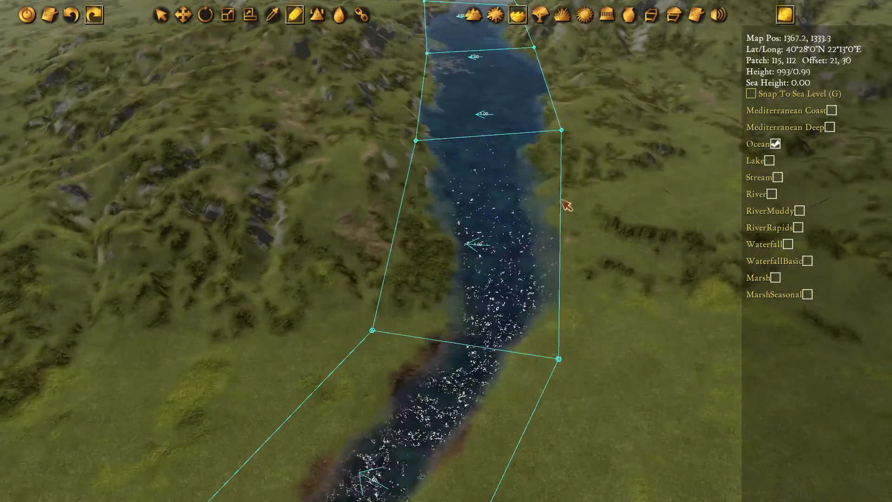
pyautogui.moveTo(561, 199); pyautogui.dragTo(539, 197, button='middle')
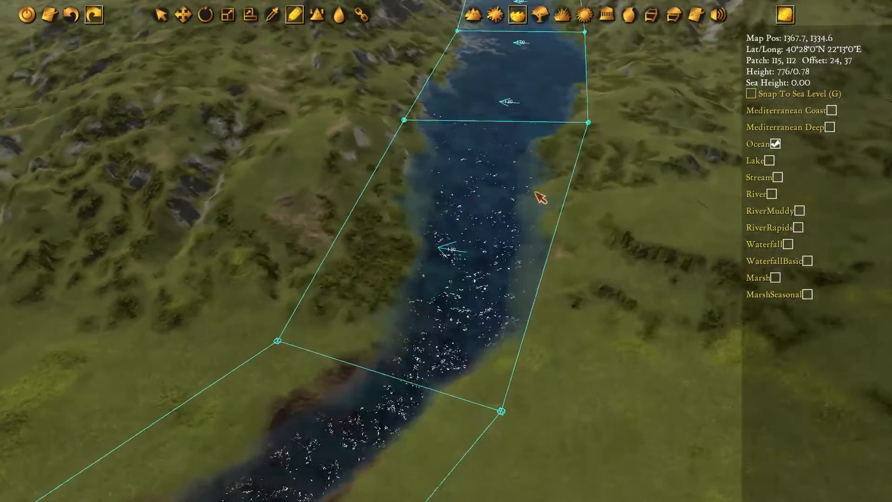
pyautogui.press('s')
pyautogui.press('a')
pyautogui.press('Escape')
pyautogui.press('s')
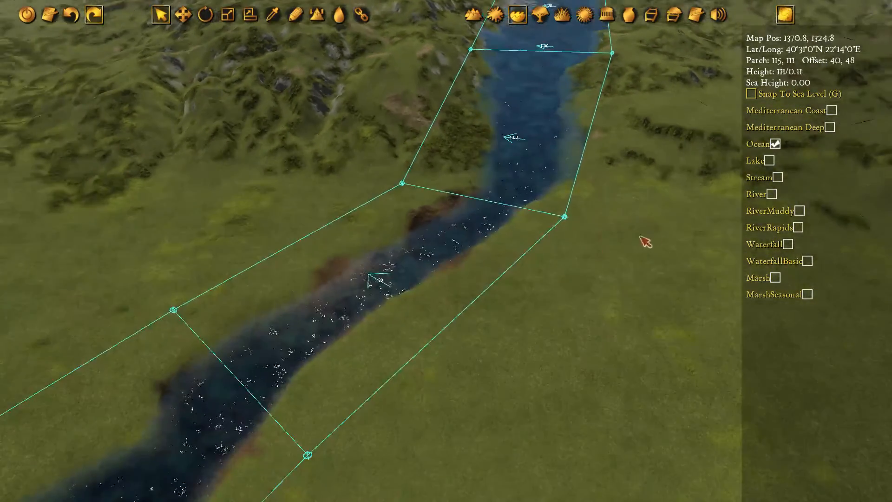
pyautogui.press('w')
pyautogui.press('d')
pyautogui.moveTo(646, 163); pyautogui.dragTo(348, 65)
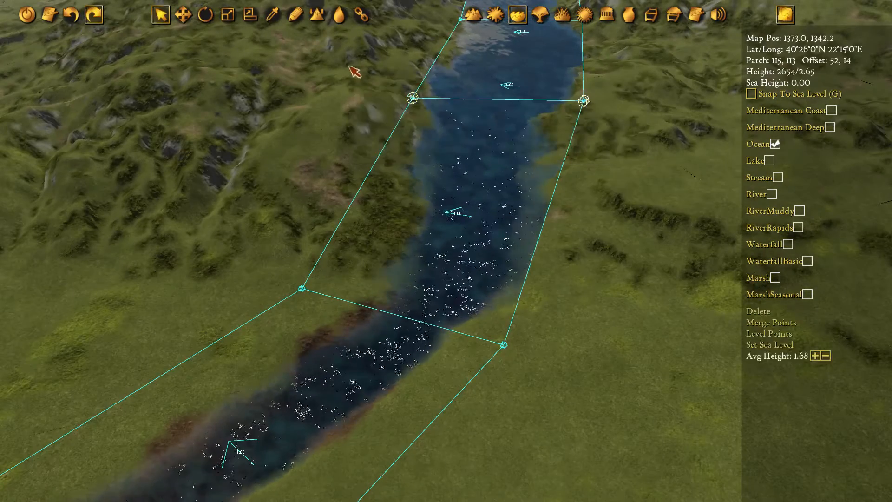
pyautogui.click(185, 15)
pyautogui.press('w')
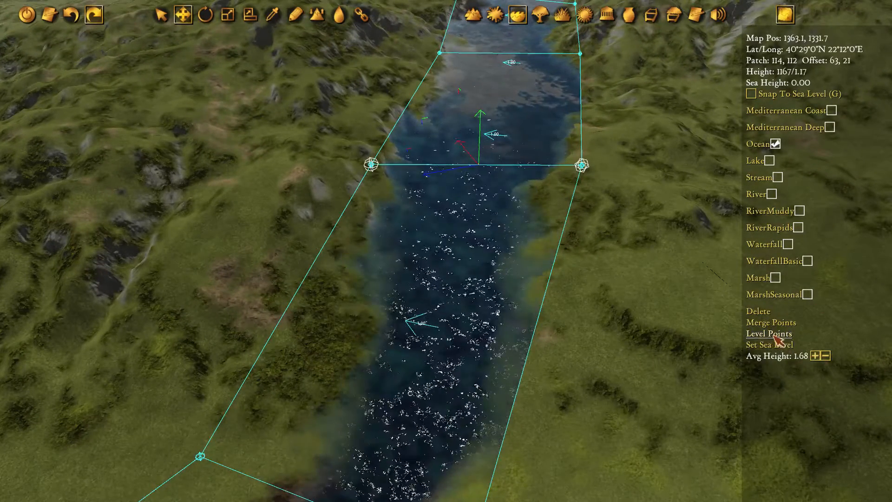
pyautogui.click(775, 337)
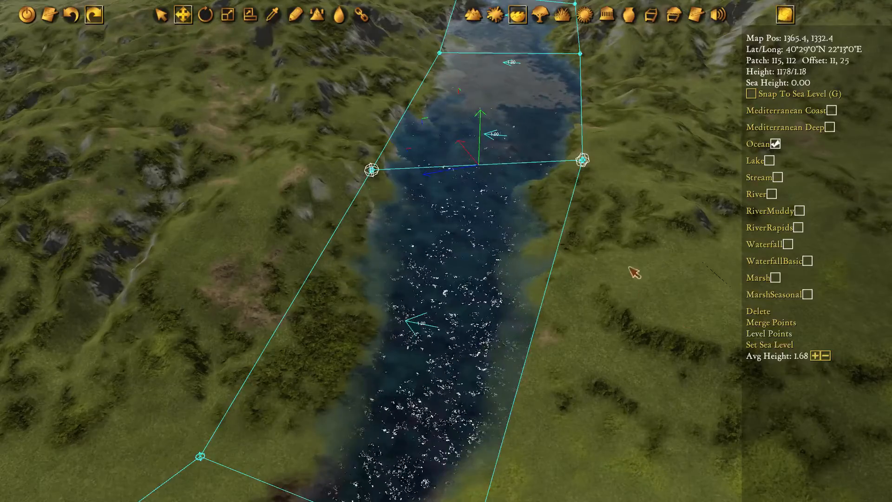
# Lower the levelled pair of water points vertically to an average height of 0.22
pyautogui.press('w')
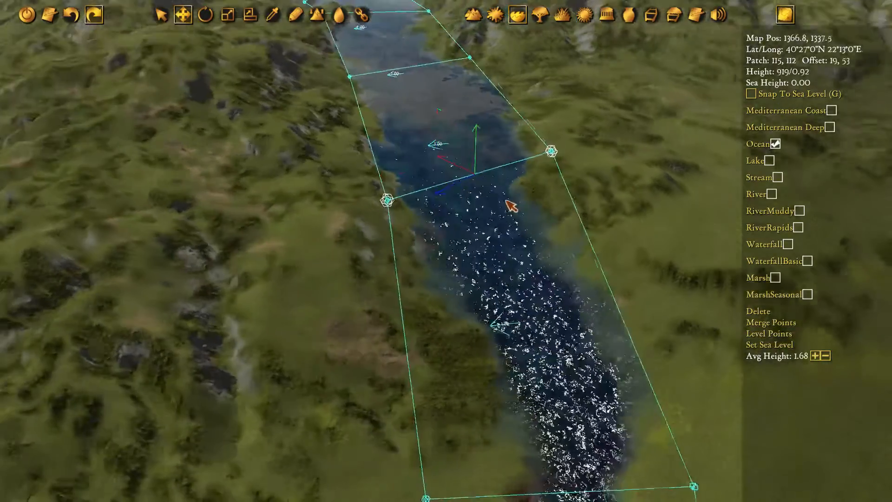
pyautogui.press('e')
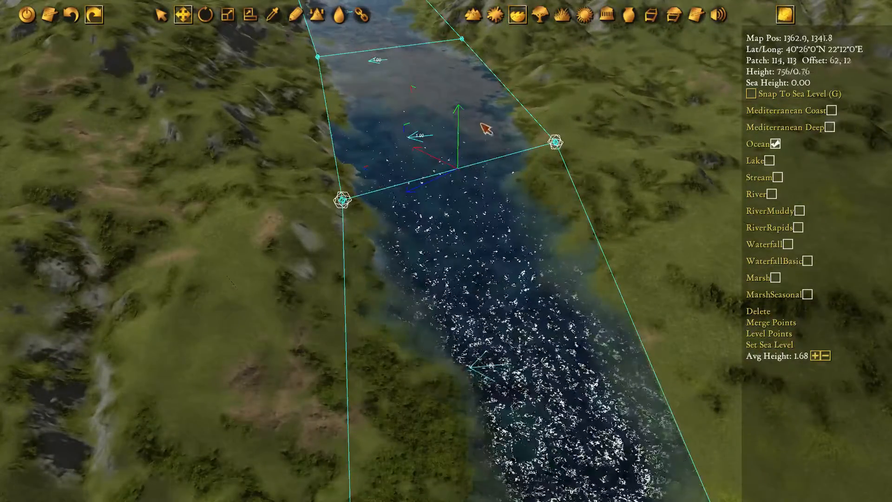
pyautogui.moveTo(472, 120); pyautogui.dragTo(478, 165)
pyautogui.press('s')
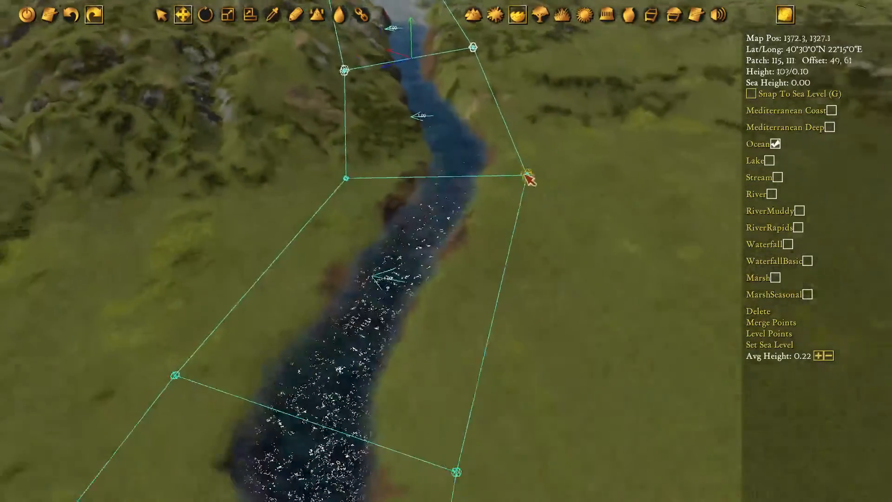
# Check the sea-level pair downstream, then reselect the canyon-mouth pair and fine-tune its average height to 0.19
pyautogui.press('w')
pyautogui.moveTo(595, 335); pyautogui.dragTo(238, 231)
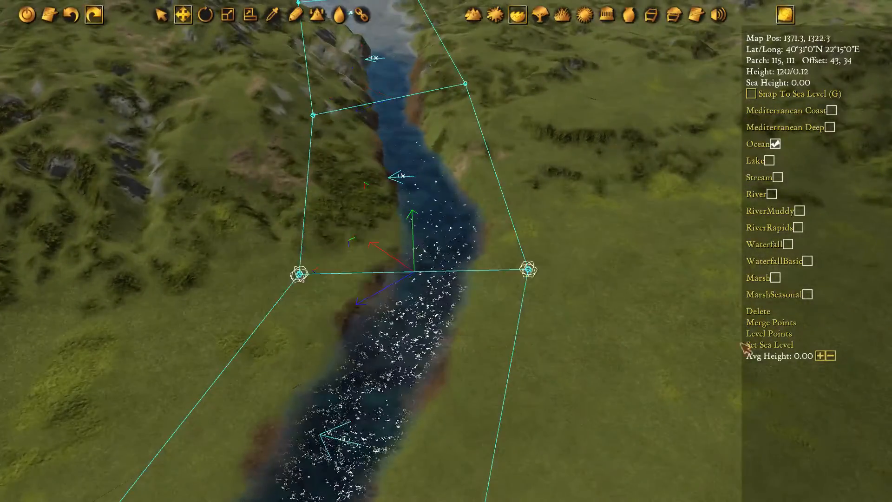
pyautogui.press('w')
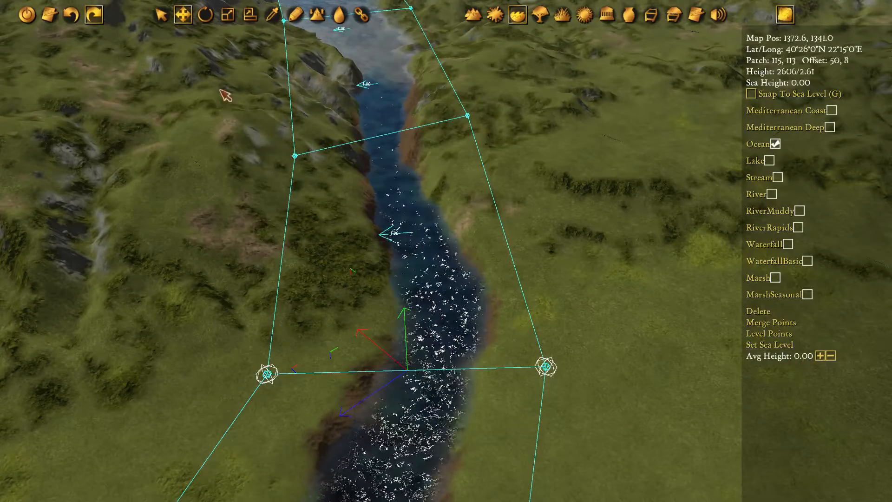
pyautogui.moveTo(220, 82); pyautogui.dragTo(506, 199)
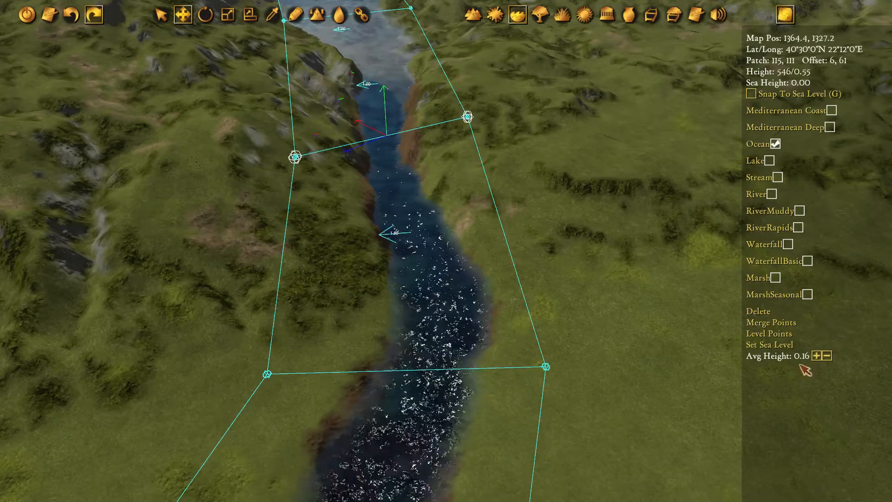
pyautogui.moveTo(386, 110); pyautogui.dragTo(384, 109)
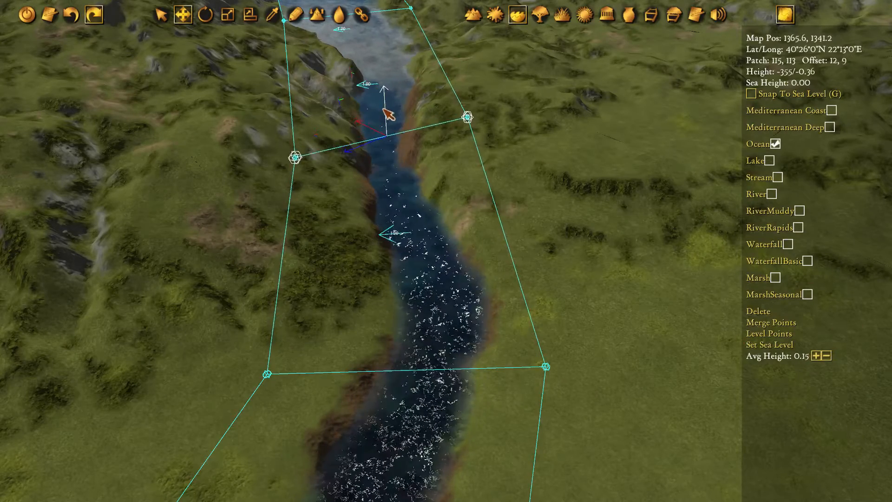
# Level the adjacent upstream pair of water points and lower it to an average height of 0.38
pyautogui.press('w')
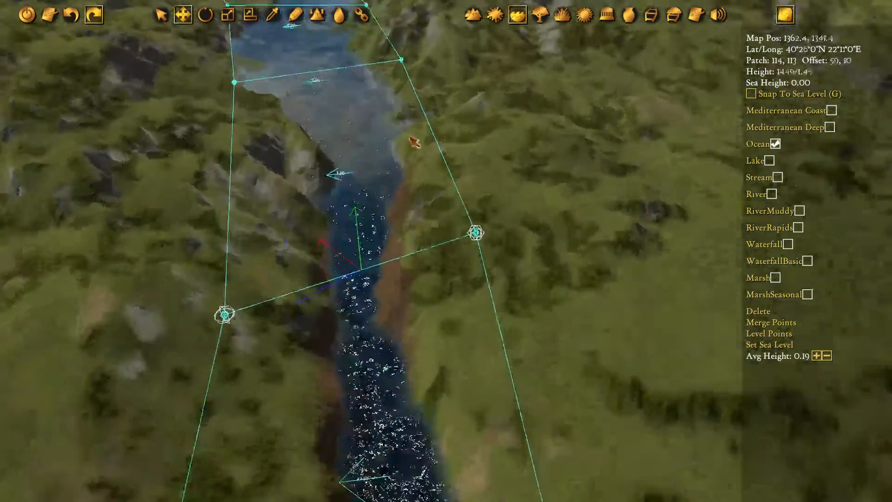
pyautogui.moveTo(159, 93); pyautogui.dragTo(450, 180)
pyautogui.moveTo(439, 86); pyautogui.dragTo(142, 180)
pyautogui.click(774, 339)
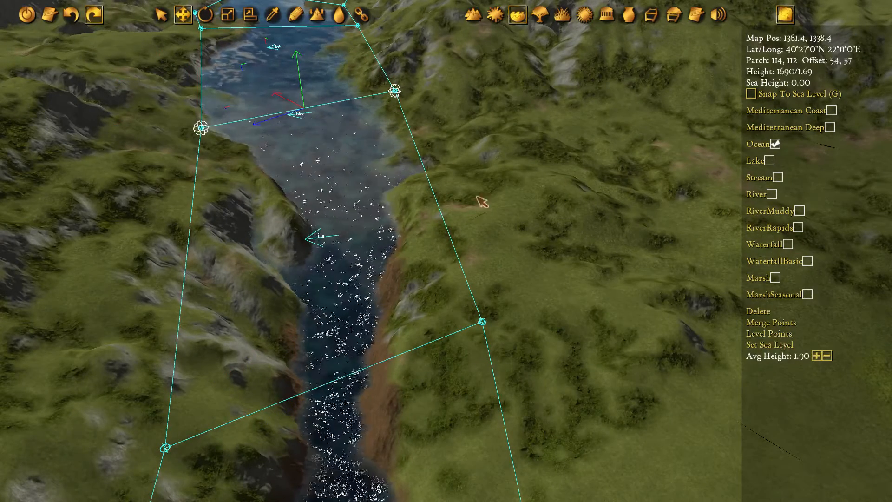
pyautogui.moveTo(291, 68); pyautogui.dragTo(304, 106)
pyautogui.press('w')
pyautogui.press('a')
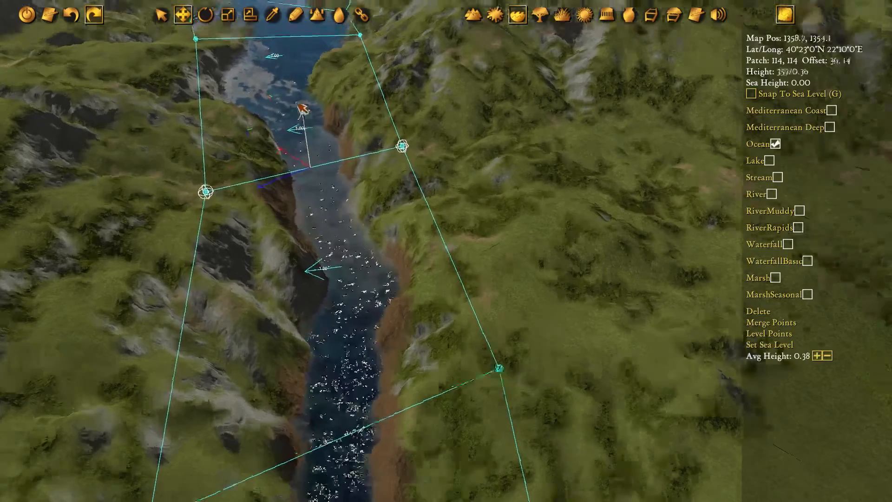
# Level the water-point pair one section further up the canyon and lower it to an average height of 0.85
pyautogui.press('w')
pyautogui.moveTo(173, 126); pyautogui.dragTo(559, 205)
pyautogui.moveTo(503, 136); pyautogui.dragTo(473, 139, button='middle')
pyautogui.moveTo(216, 97); pyautogui.dragTo(563, 126)
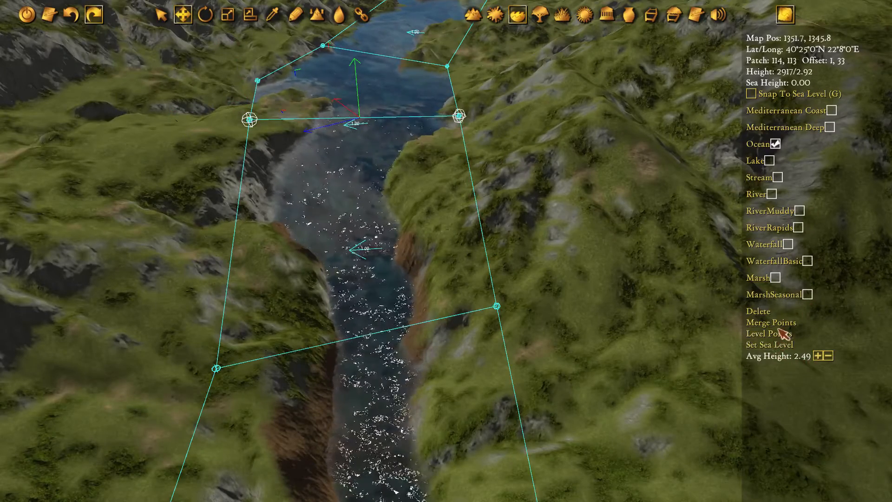
pyautogui.click(764, 334)
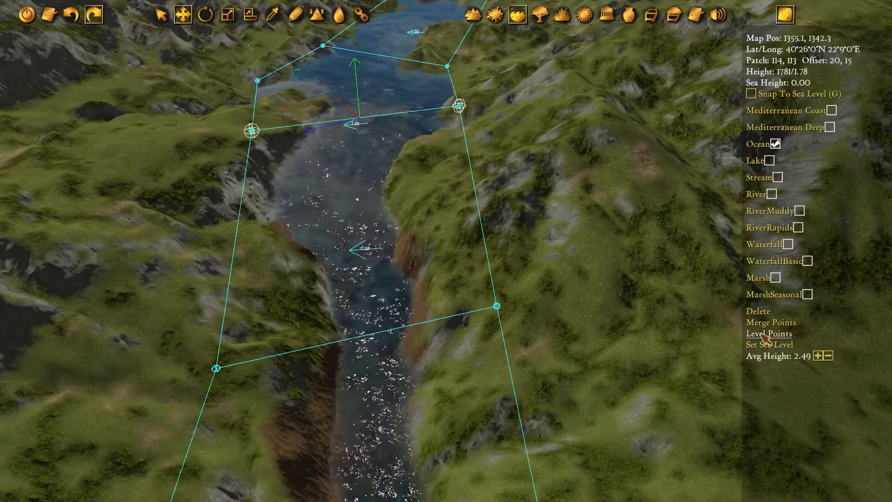
pyautogui.moveTo(364, 84); pyautogui.dragTo(348, 121)
pyautogui.press('w')
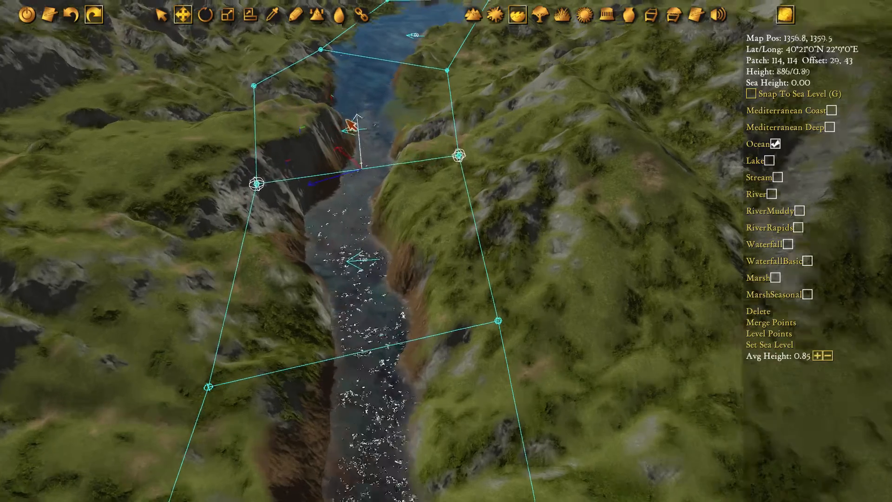
# Level the water points bounding the next river section upstream and lower them vertically to an average height of 1.01
pyautogui.moveTo(139, 84); pyautogui.dragTo(503, 236)
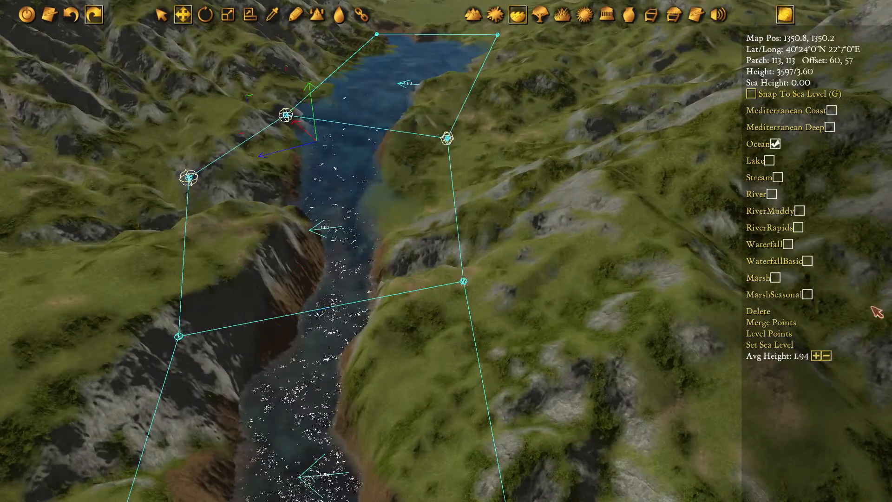
pyautogui.click(785, 335)
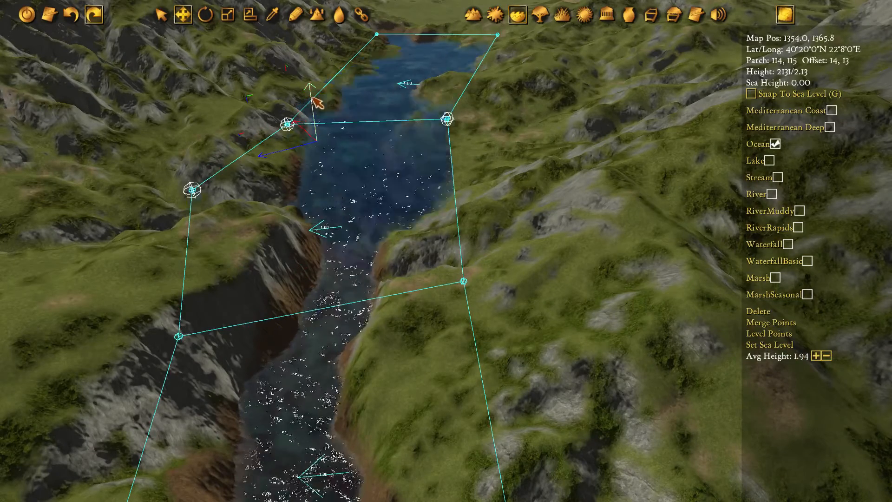
pyautogui.moveTo(314, 99); pyautogui.dragTo(318, 128)
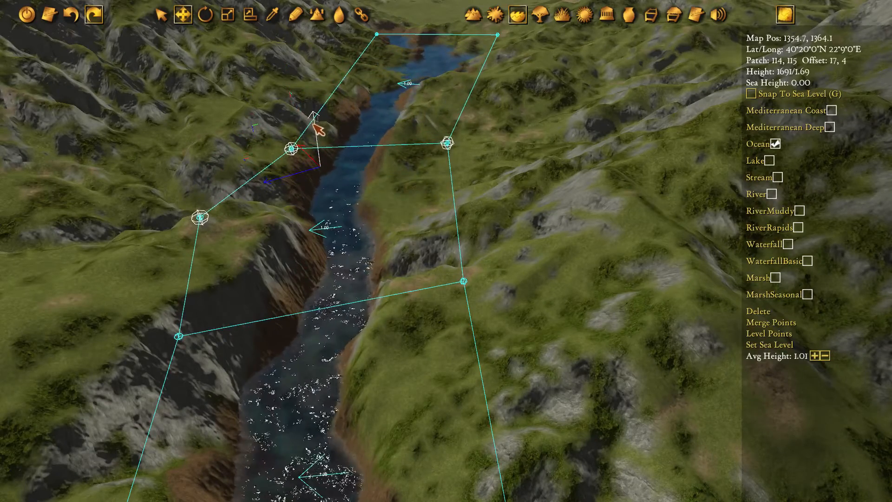
# Move the two right-bank water points at the middle canyon sections horizontally inward, closer to the river channel
pyautogui.moveTo(508, 121); pyautogui.dragTo(429, 162)
pyautogui.moveTo(567, 244); pyautogui.dragTo(431, 327)
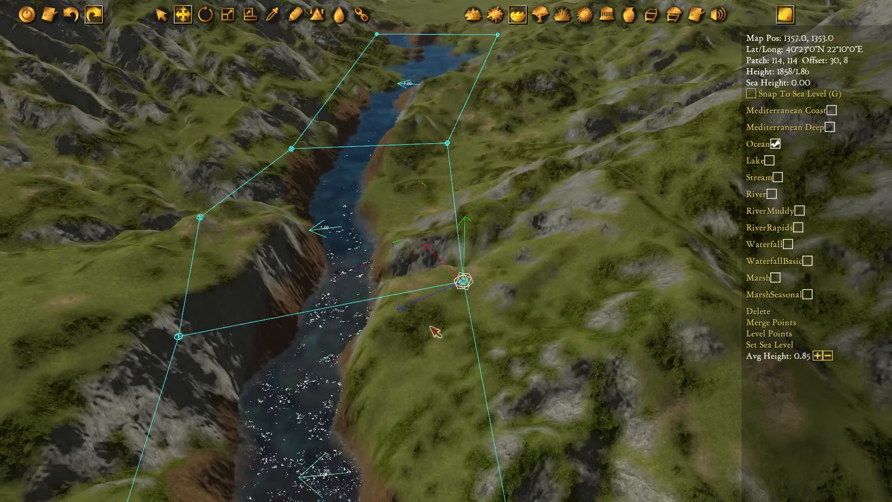
pyautogui.moveTo(400, 254); pyautogui.dragTo(314, 254)
pyautogui.press('w')
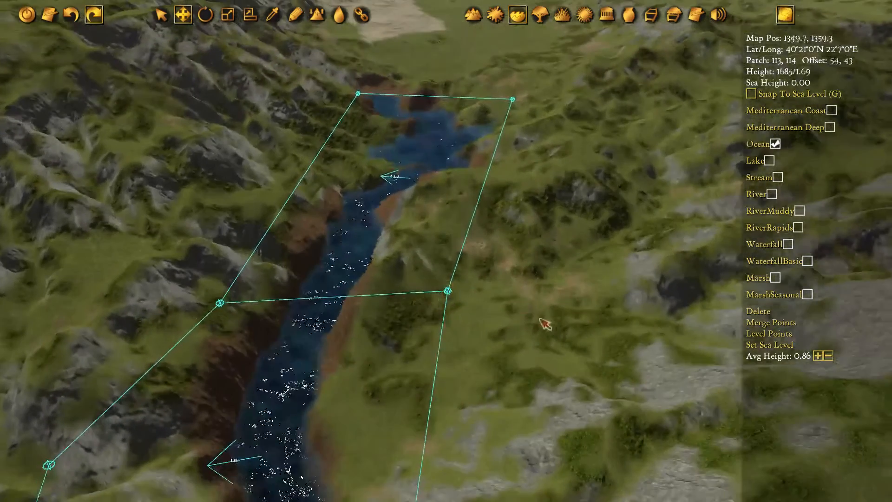
pyautogui.moveTo(519, 357); pyautogui.dragTo(376, 254)
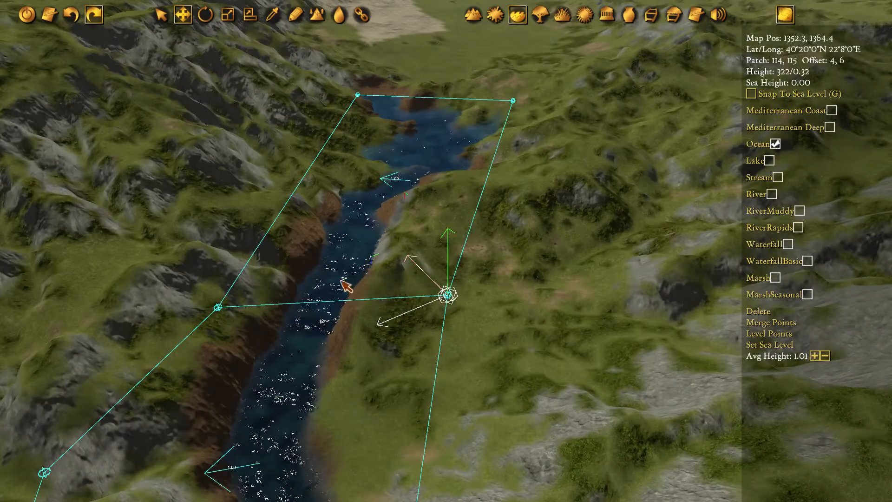
pyautogui.moveTo(346, 286); pyautogui.dragTo(280, 324)
pyautogui.press('w')
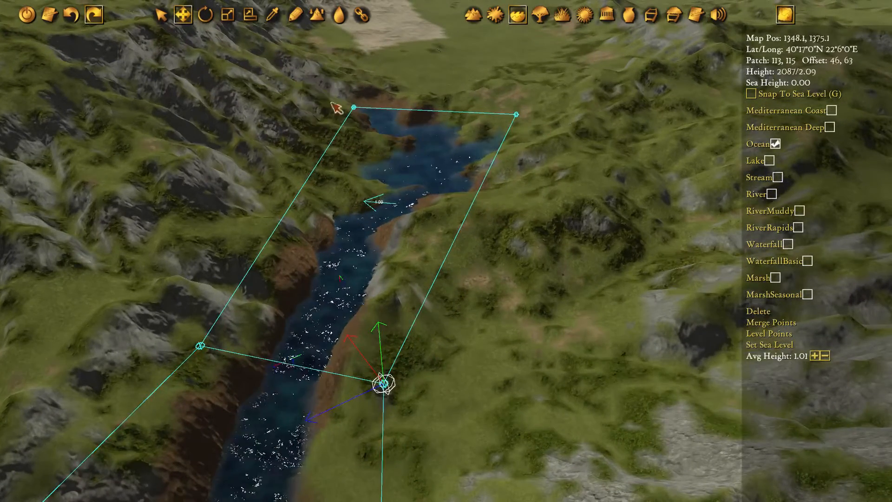
# Level the uppermost pair of river water points and lower it to an average height of 1.10
pyautogui.moveTo(331, 103); pyautogui.dragTo(633, 175)
pyautogui.click(770, 333)
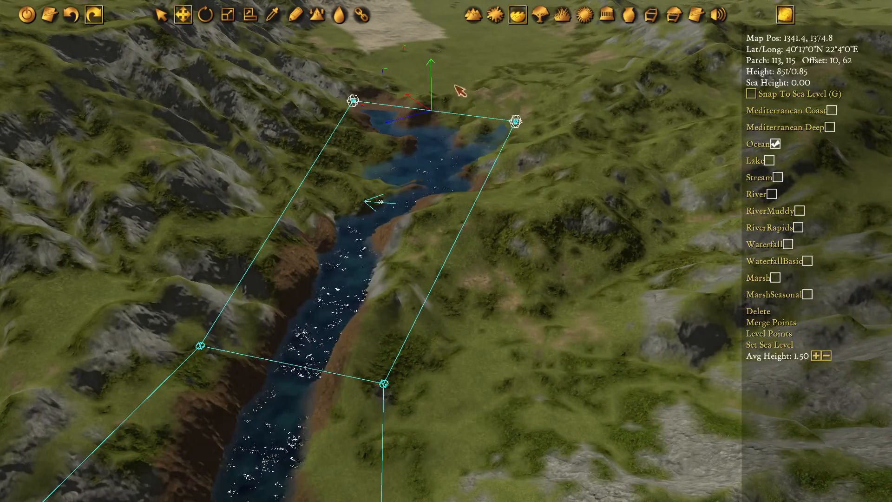
pyautogui.moveTo(428, 63)
pyautogui.mouseDown()
pyautogui.moveTo(428, 83)
pyautogui.moveTo(431, 74)
pyautogui.mouseUp()
pyautogui.press('s')
pyautogui.press('a')
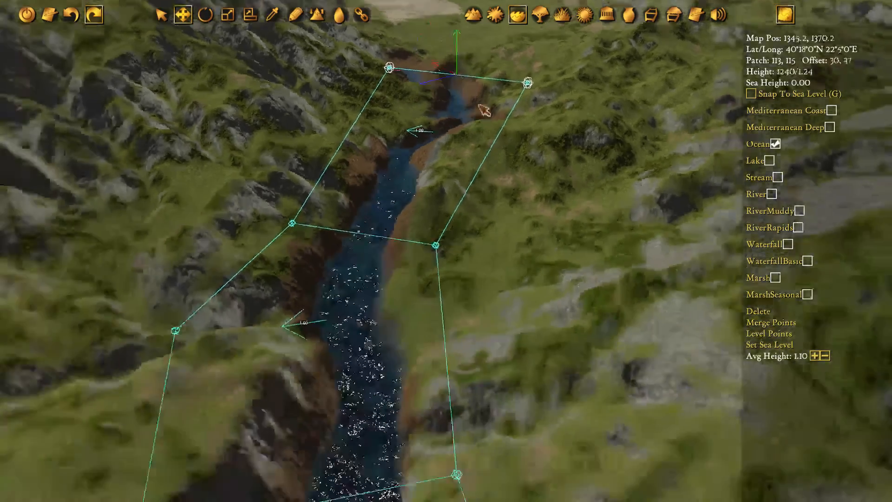
# Reposition the two left-bank water points beside the side valley horizontally so that they bracket the side valley's mouth
pyautogui.moveTo(279, 240); pyautogui.dragTo(599, 344)
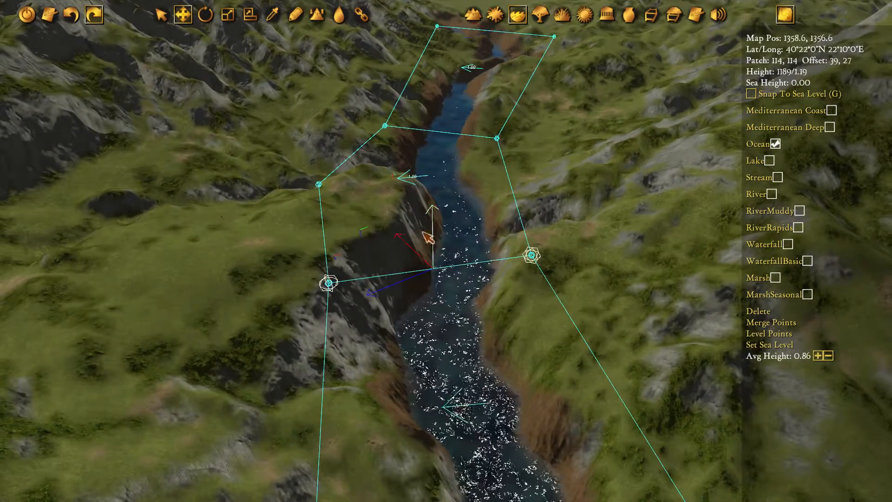
pyautogui.moveTo(269, 254); pyautogui.dragTo(360, 319)
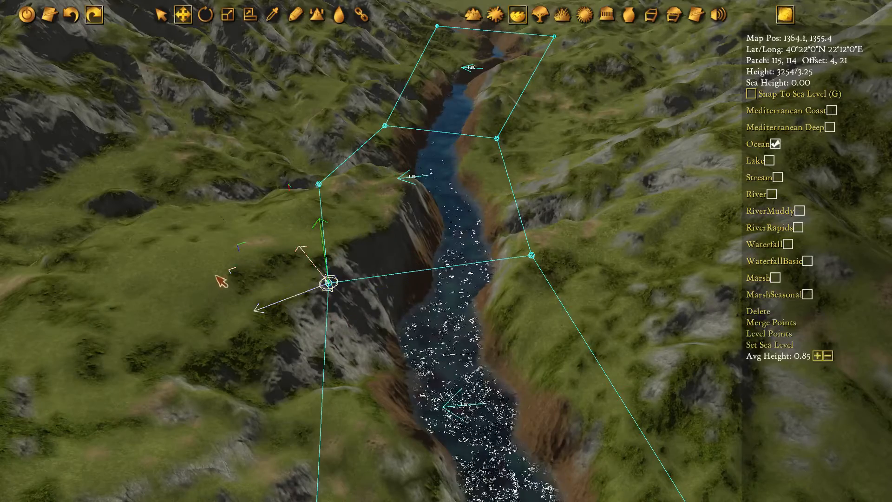
pyautogui.moveTo(218, 276); pyautogui.dragTo(264, 274)
pyautogui.moveTo(228, 228); pyautogui.dragTo(361, 252, button='middle')
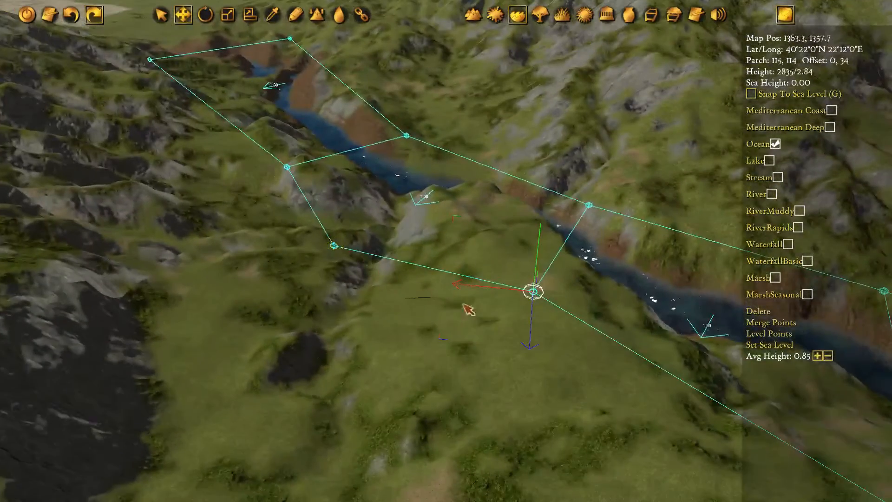
pyautogui.moveTo(463, 304); pyautogui.dragTo(471, 219, button='middle')
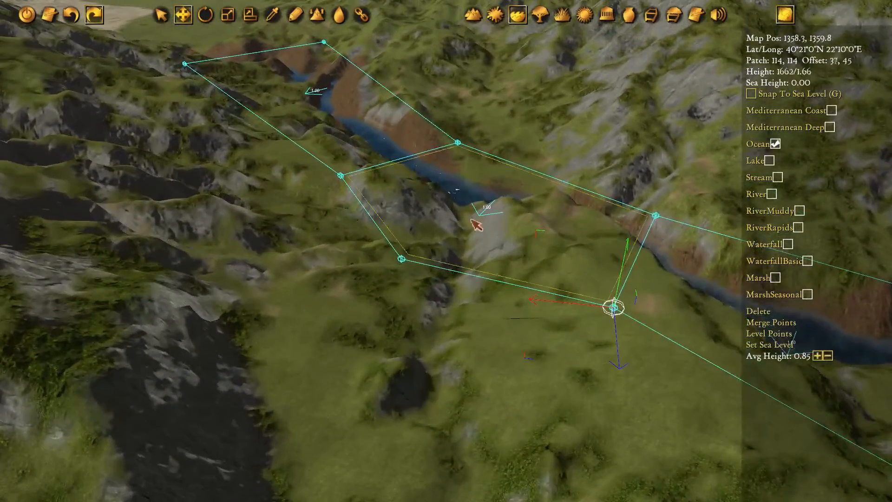
pyautogui.moveTo(479, 282); pyautogui.dragTo(512, 332, button='middle')
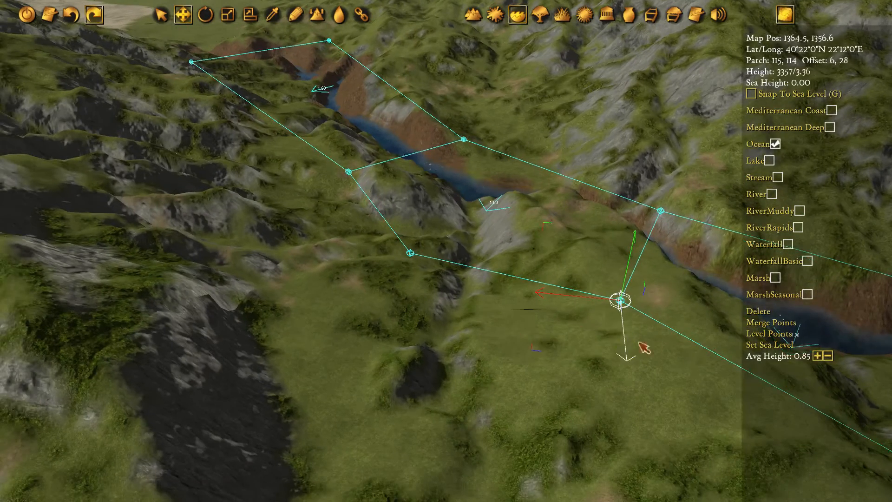
pyautogui.moveTo(568, 362); pyautogui.dragTo(496, 308)
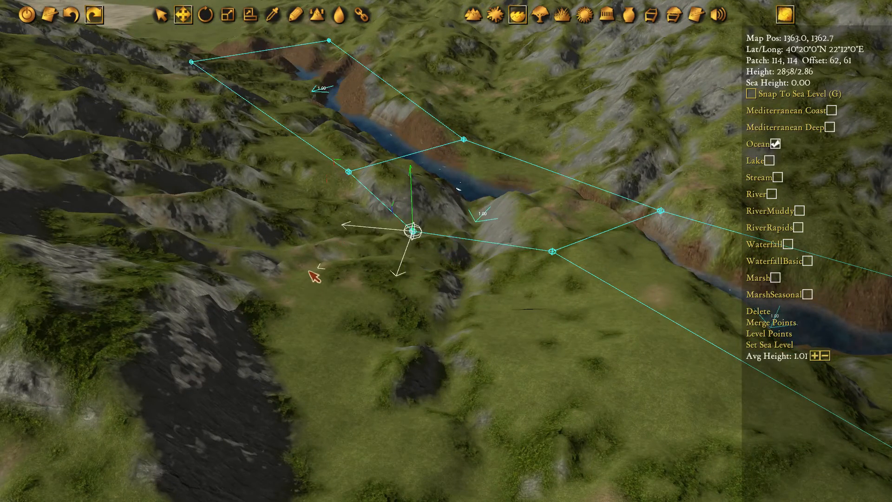
# Draw two connected water sections up the side valley, starting from the two repositioned bank points
pyautogui.press('p')
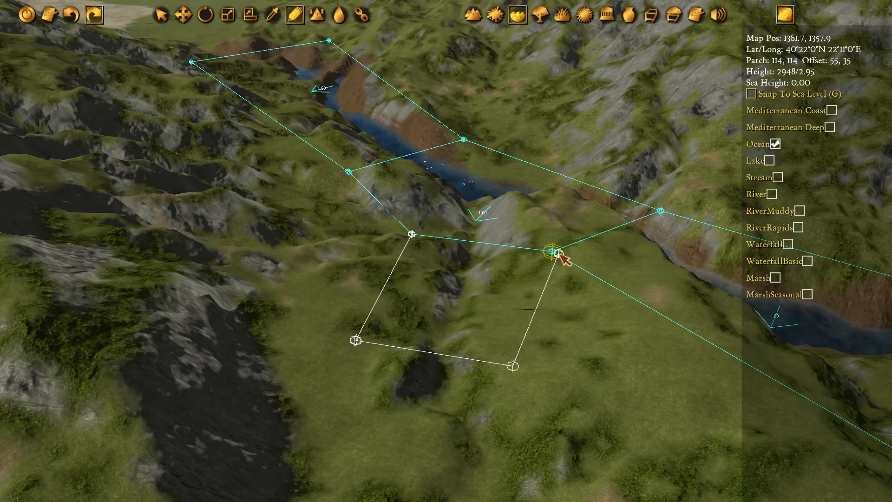
pyautogui.click(423, 239)
pyautogui.click(356, 342)
pyautogui.press('s')
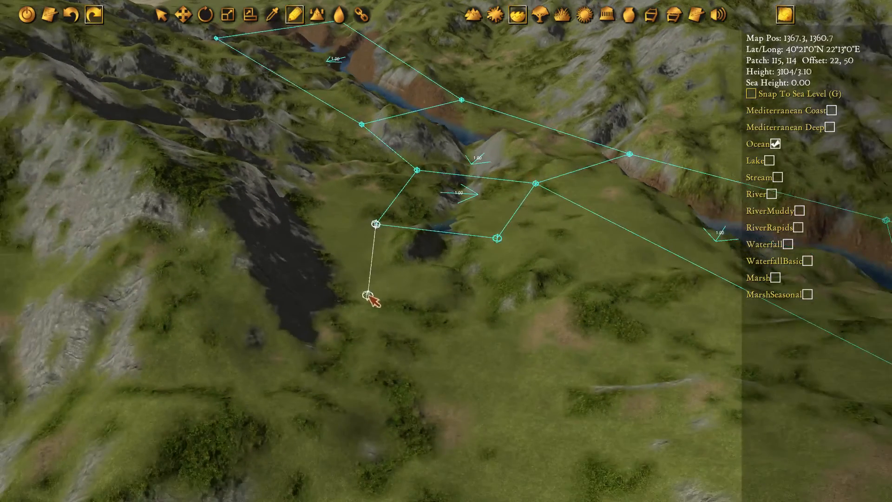
pyautogui.click(382, 227)
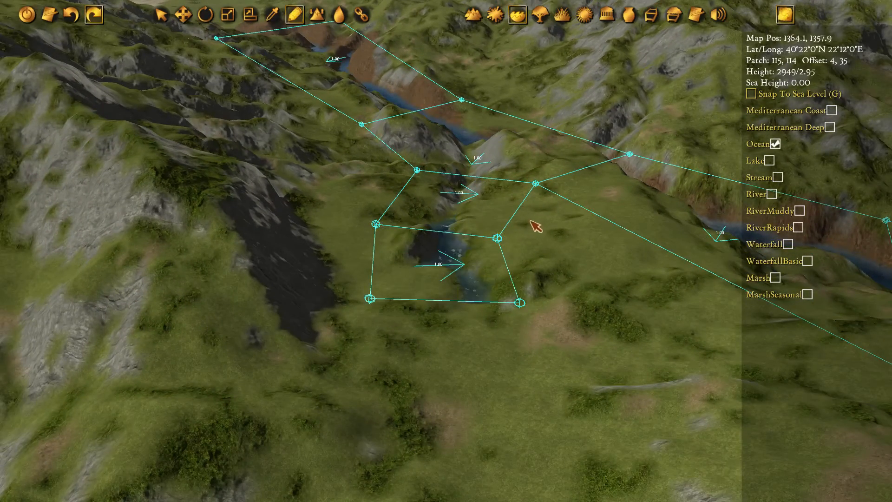
# Move the downstream corner point of the side stream's junction horizontally back from the main river's cliff edge
pyautogui.moveTo(510, 203); pyautogui.dragTo(312, 208, button='middle')
pyautogui.press('s')
pyautogui.click(300, 233)
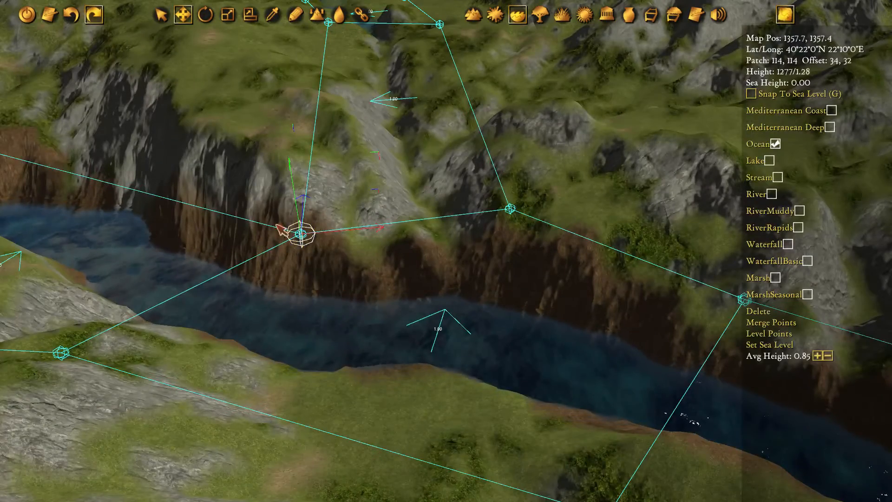
pyautogui.moveTo(381, 193); pyautogui.dragTo(384, 153)
pyautogui.press('s')
pyautogui.press('w')
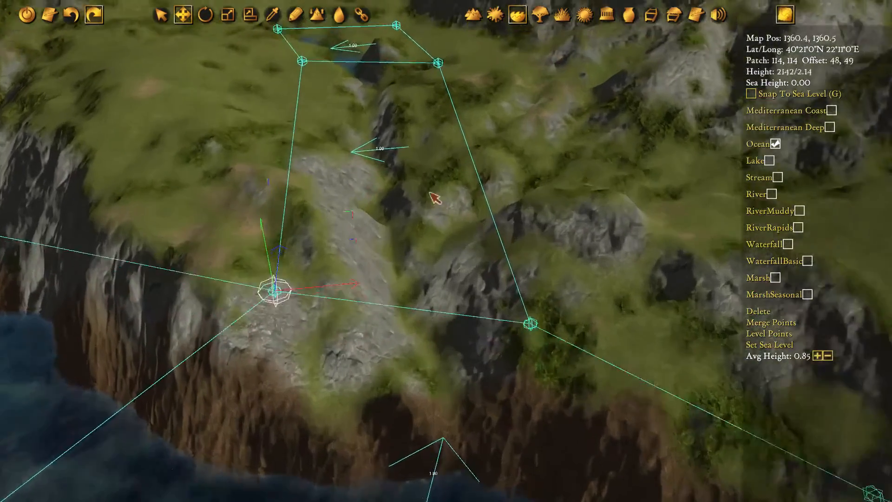
# Level the middle pair of side-stream water points and lower it to an average height of 2.50
pyautogui.press('q')
pyautogui.moveTo(239, 58); pyautogui.dragTo(489, 120)
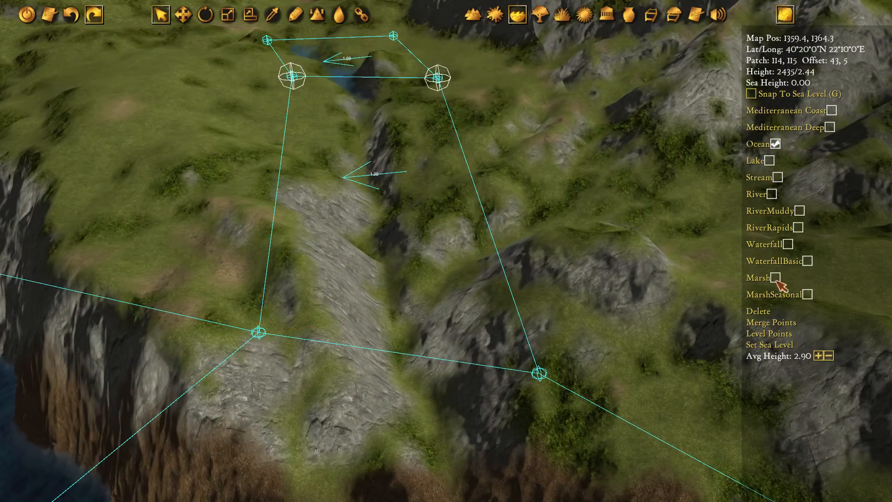
pyautogui.click(770, 334)
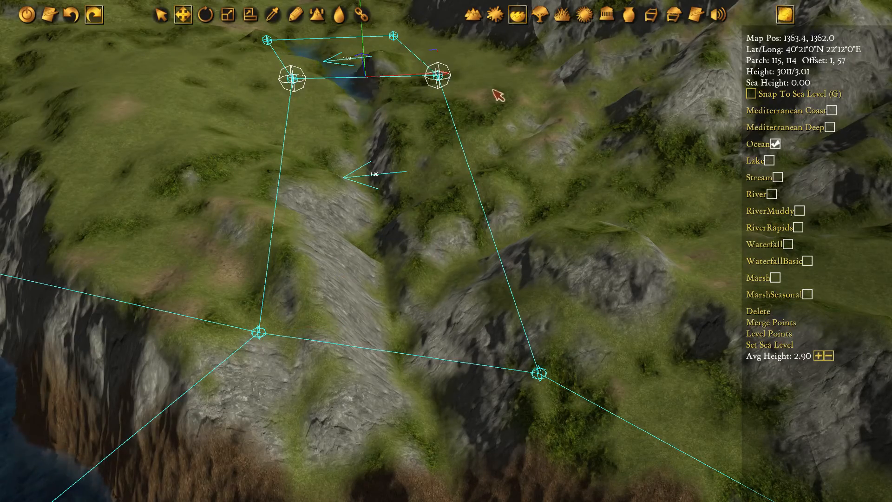
pyautogui.scroll(-5, 493, 91)
pyautogui.moveTo(493, 91); pyautogui.dragTo(416, 130, button='middle')
pyautogui.scroll(1, 418, 130)
pyautogui.moveTo(498, 94); pyautogui.dragTo(493, 149)
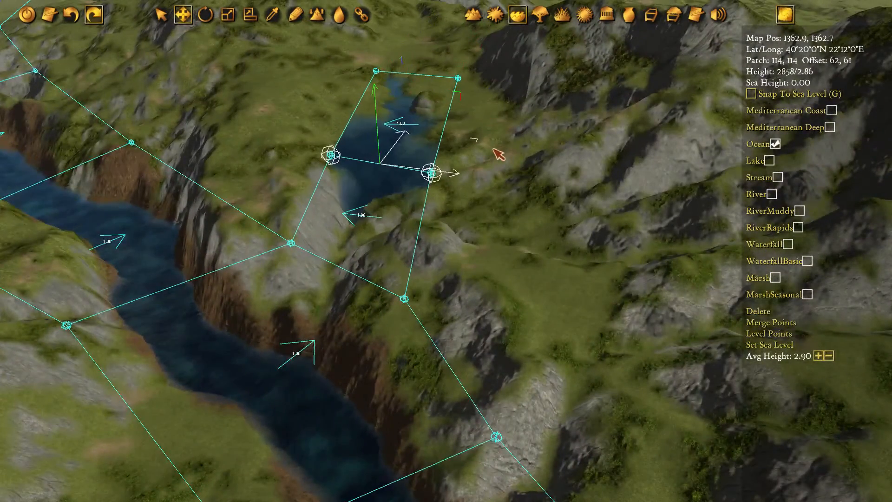
pyautogui.moveTo(376, 101); pyautogui.dragTo(378, 117)
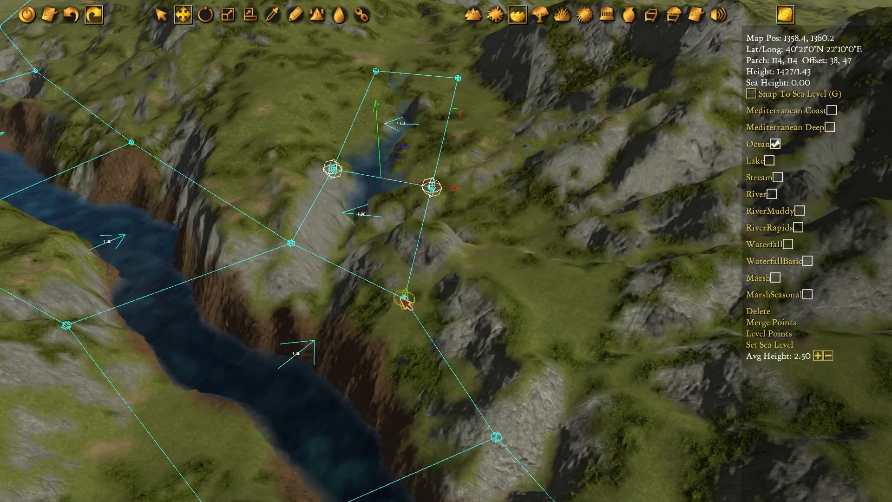
# Select both water points at the side stream's junction and move them horizontally towards the main river
pyautogui.moveTo(479, 347); pyautogui.dragTo(262, 229)
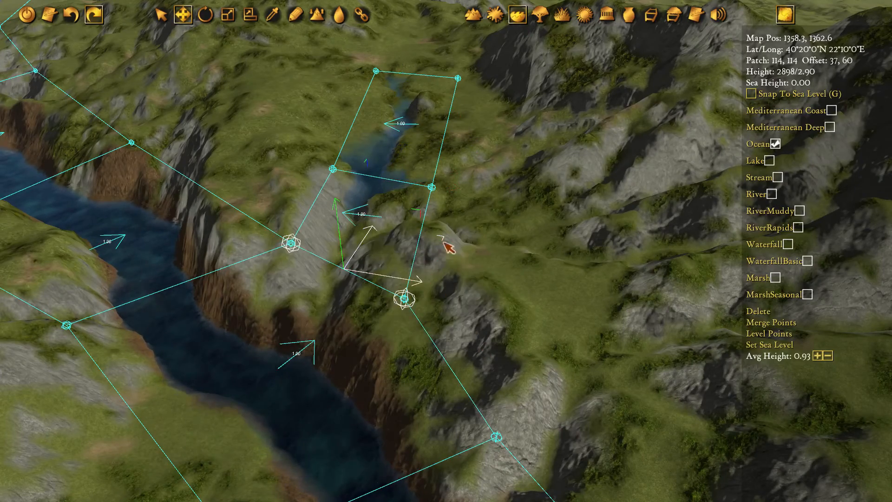
pyautogui.moveTo(444, 243); pyautogui.dragTo(422, 288)
pyautogui.press('w')
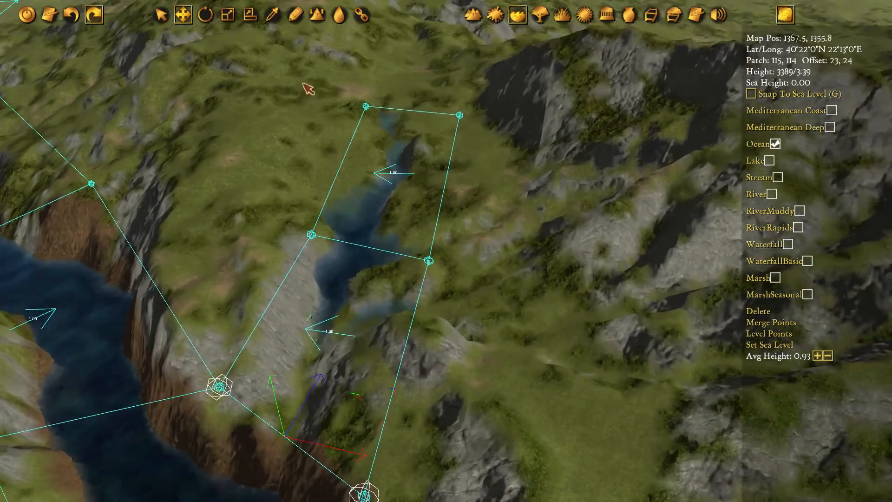
# Select the uppermost pair of side-stream water points and move it horizontally further up the valley
pyautogui.moveTo(308, 89); pyautogui.dragTo(525, 188)
pyautogui.press('w')
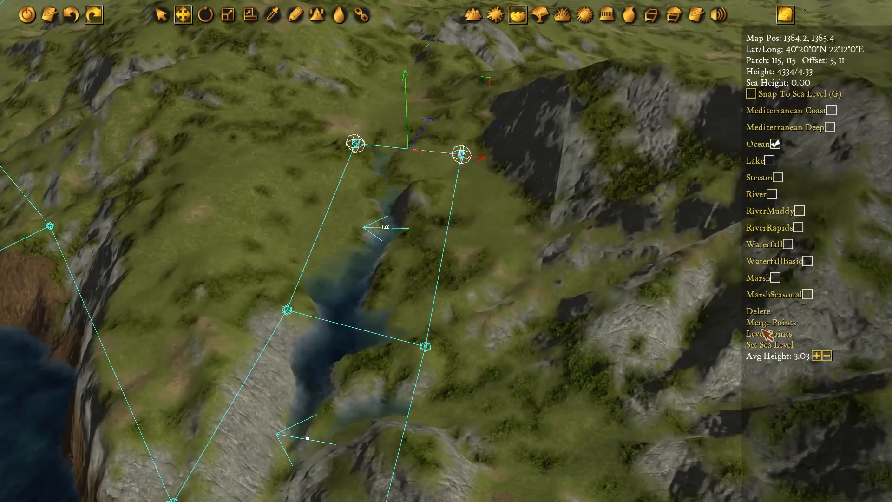
pyautogui.moveTo(514, 125); pyautogui.dragTo(489, 101)
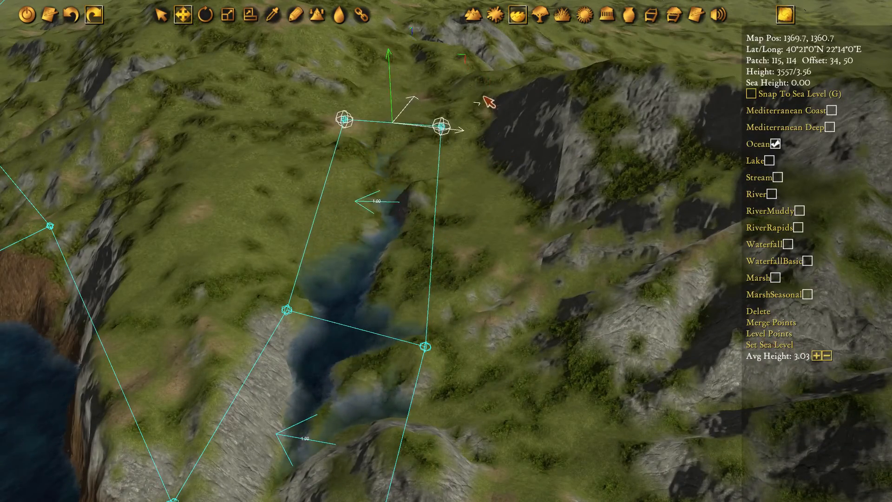
pyautogui.press('s')
pyautogui.scroll(3, 481, 255)
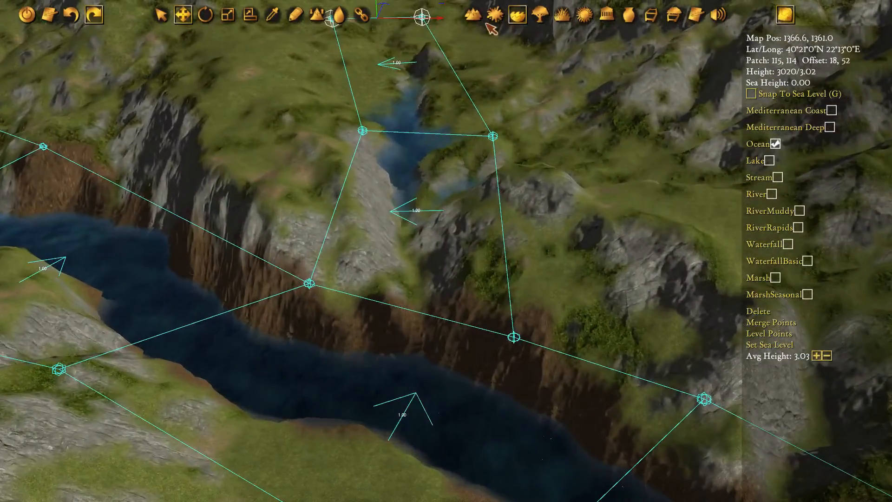
# Carve the side stream's gully down to the main river in the terrain, using a small brush and a height decrement of 50
pyautogui.click(472, 15)
pyautogui.click(294, 14)
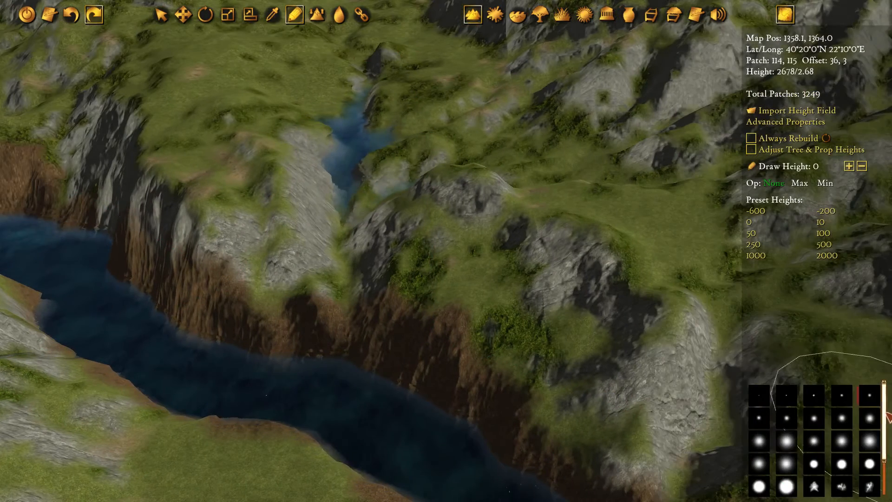
pyautogui.click(836, 395)
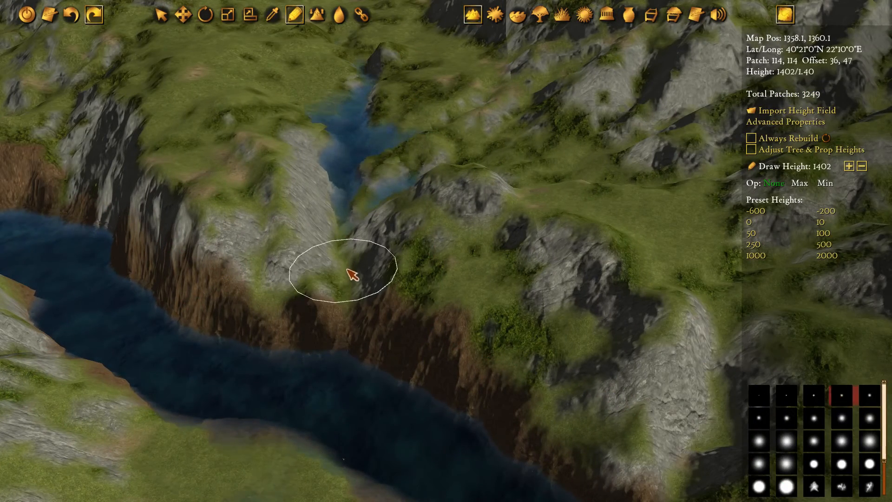
pyautogui.press('h')
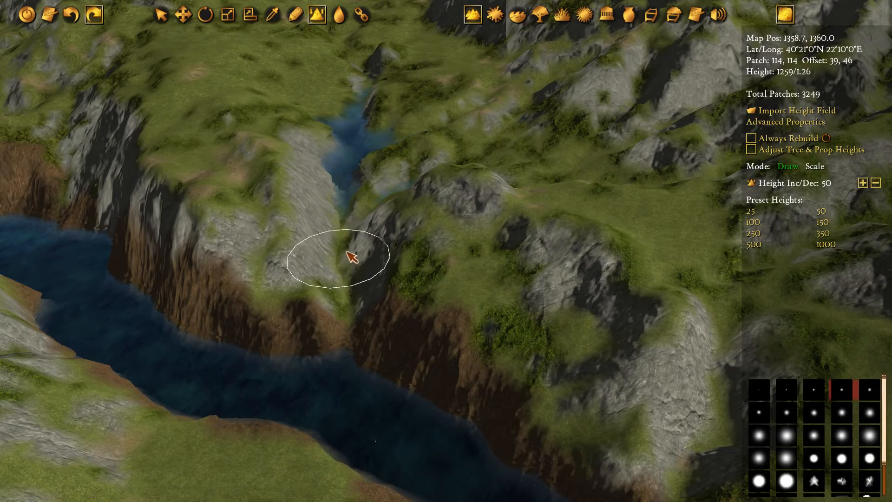
pyautogui.moveTo(355, 268)
pyautogui.mouseDown()
pyautogui.moveTo(355, 321)
pyautogui.moveTo(366, 279)
pyautogui.moveTo(362, 216)
pyautogui.mouseUp()
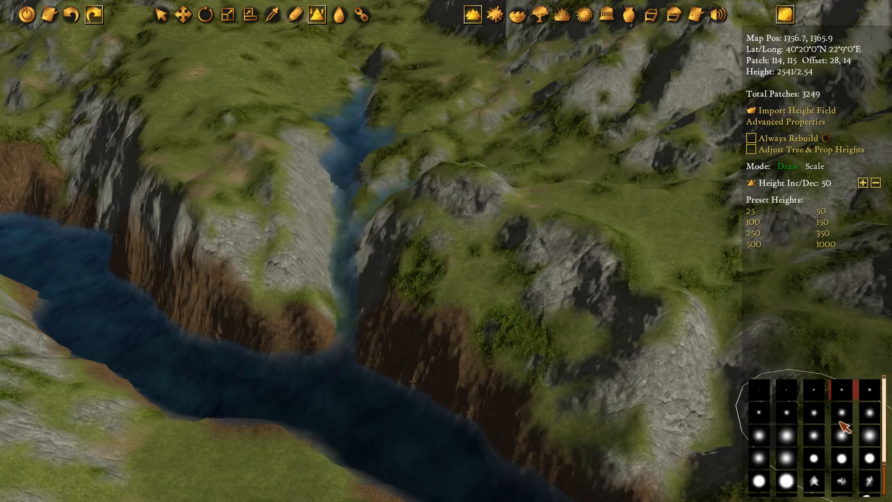
# Raise the terrain along the side stream's banks with a medium brush to narrow it, and widen its mouth with a smaller brush
pyautogui.click(842, 436)
pyautogui.scroll(3, 548, 255)
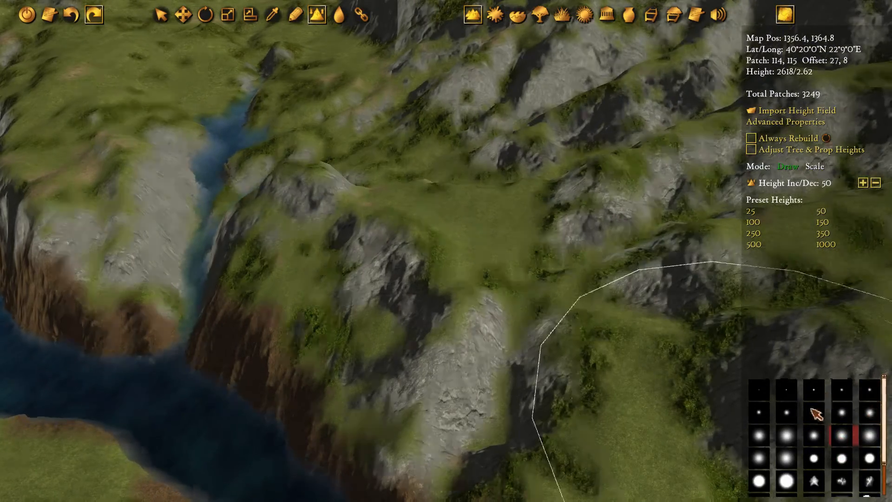
pyautogui.scroll(-2, 812, 410)
pyautogui.click(846, 414)
pyautogui.scroll(4, 331, 236)
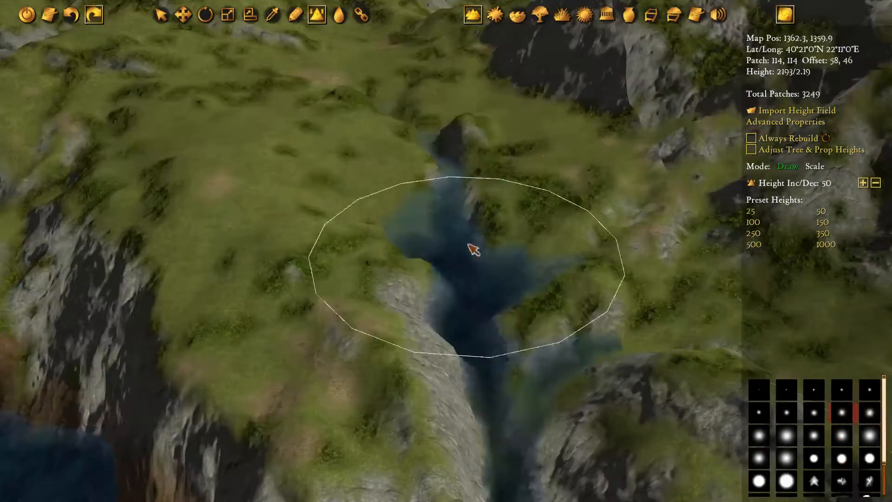
pyautogui.moveTo(572, 256)
pyautogui.mouseDown()
pyautogui.moveTo(597, 268)
pyautogui.moveTo(611, 295)
pyautogui.mouseUp()
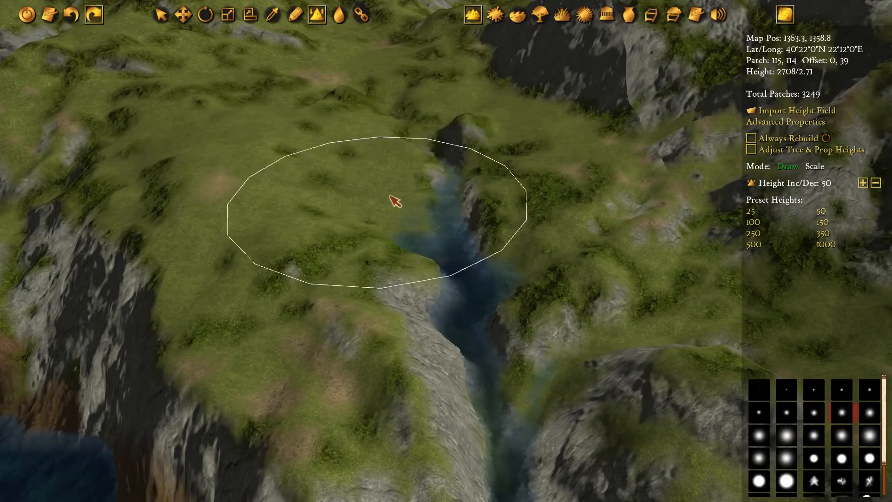
pyautogui.scroll(-2, 478, 209)
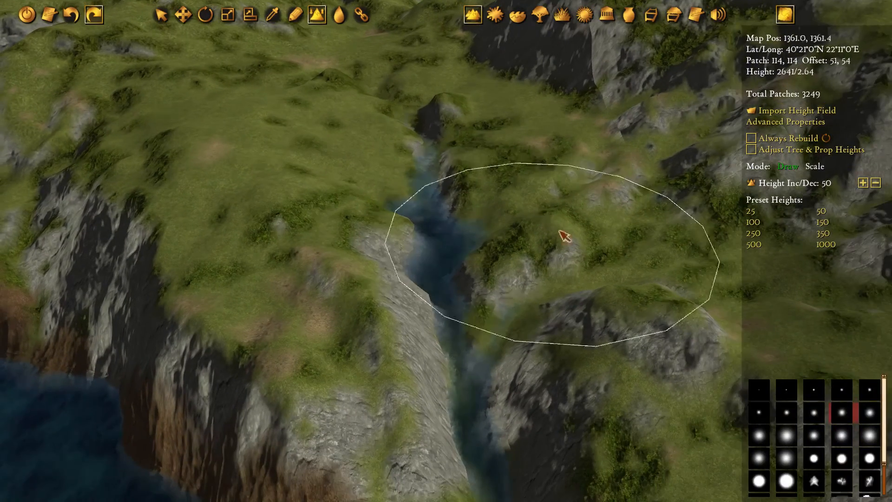
pyautogui.moveTo(562, 291); pyautogui.dragTo(470, 132, button='middle')
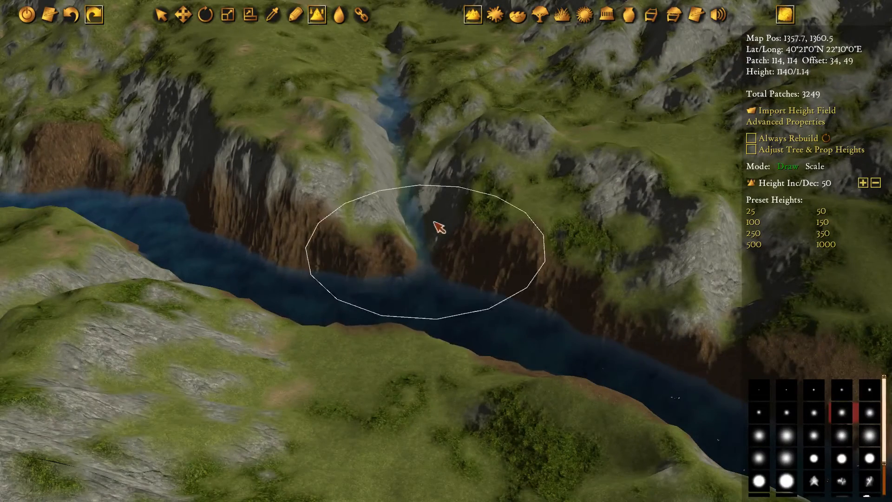
pyautogui.click(786, 412)
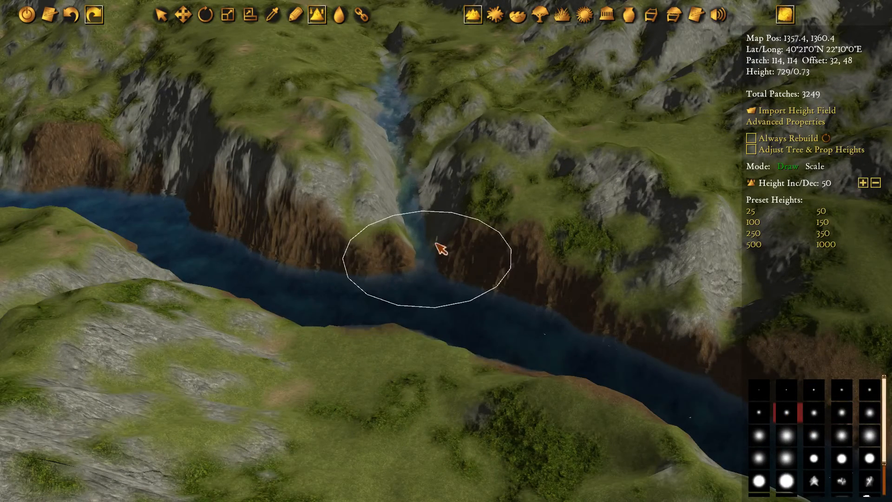
# Set both side-stream water sections to the Stream type and rotate their flow arrows downstream towards the main river
pyautogui.click(517, 15)
pyautogui.click(386, 45)
pyautogui.press('w')
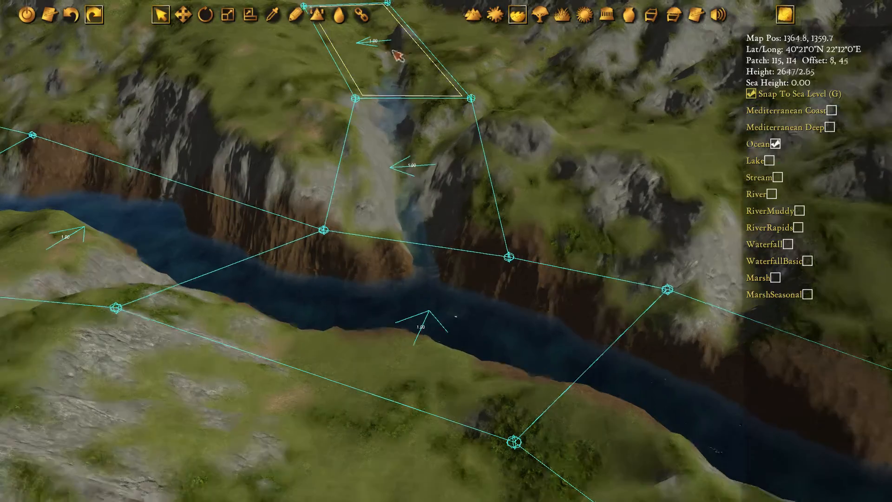
pyautogui.click(777, 177)
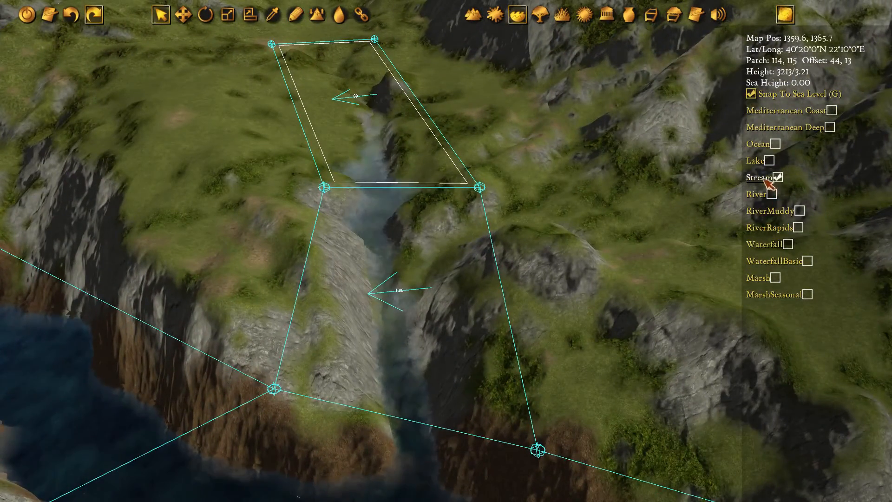
pyautogui.press('e')
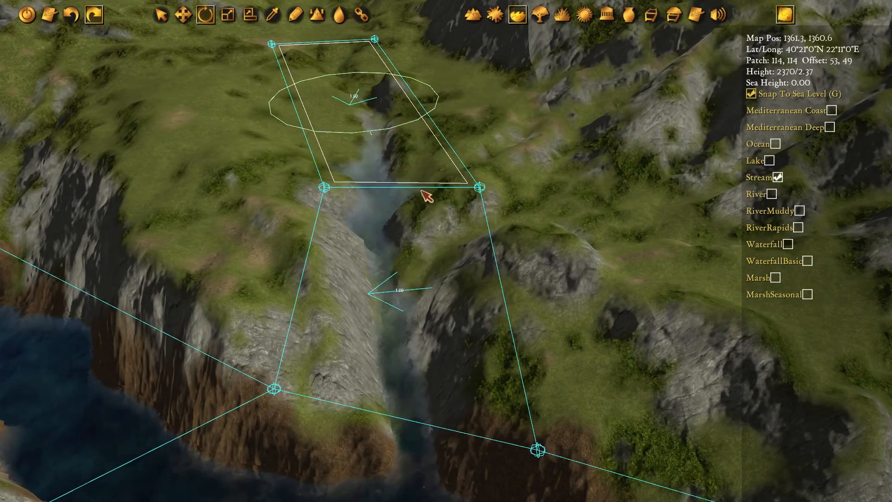
pyautogui.click(489, 328)
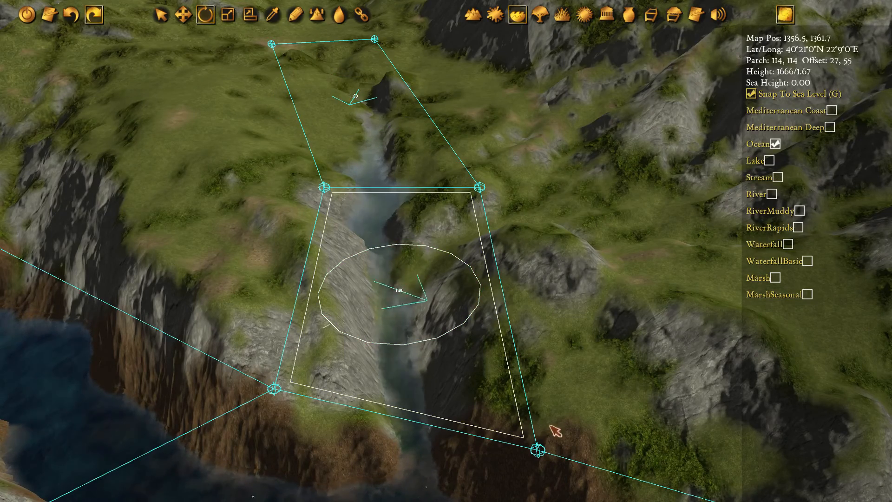
pyautogui.click(761, 179)
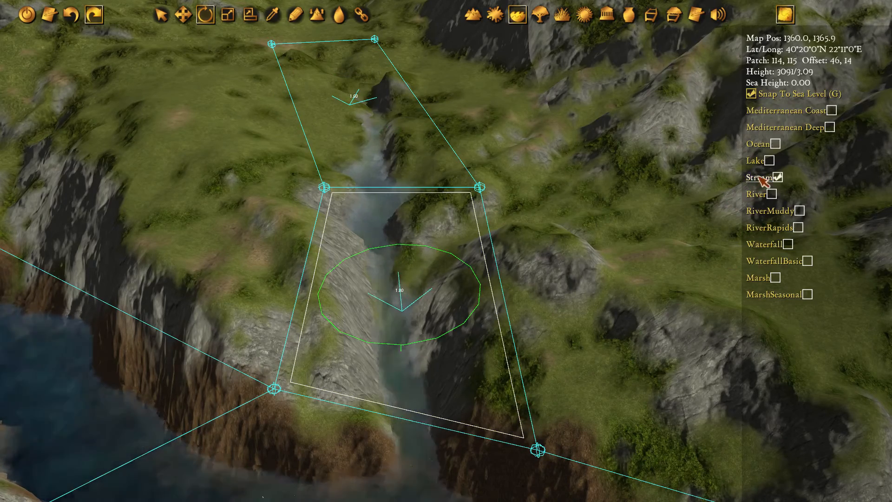
# Set the main-river section at the side-stream junction and the section directly upstream to River, with their flow pointing downstream
pyautogui.press('s')
pyautogui.press('d')
pyautogui.click(294, 281)
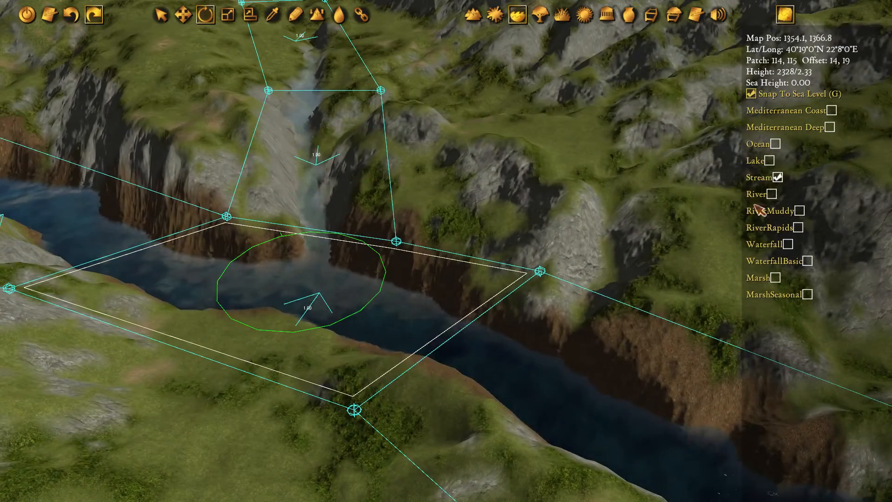
pyautogui.click(763, 194)
pyautogui.press('e')
pyautogui.press('s')
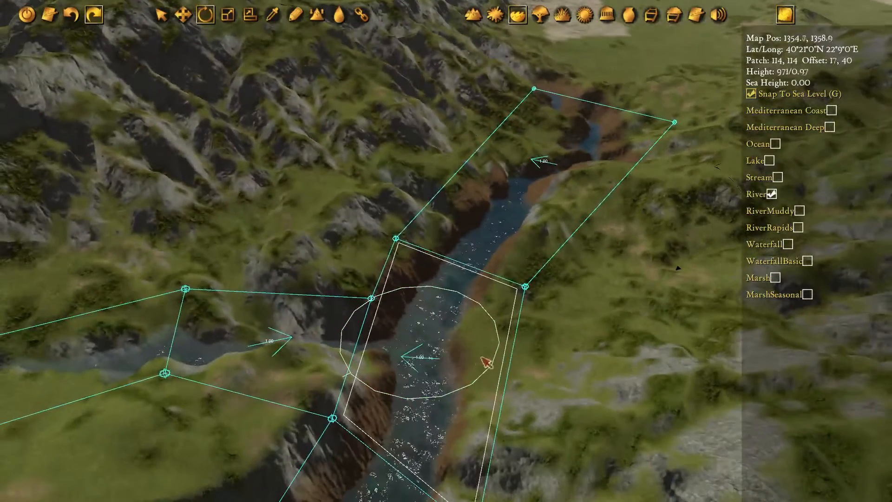
pyautogui.click(551, 187)
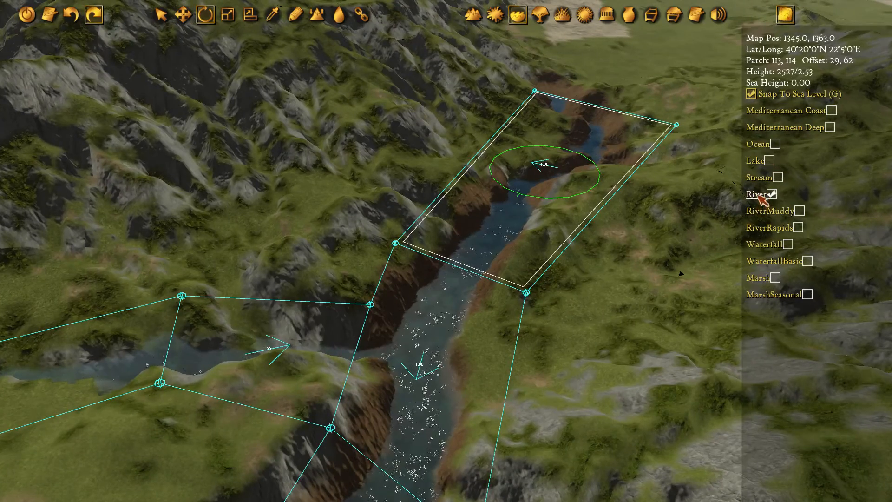
# Set the two main-river gorge sections below the junction to the River type and rotate their flow arrows downstream
pyautogui.press('s')
pyautogui.press('a')
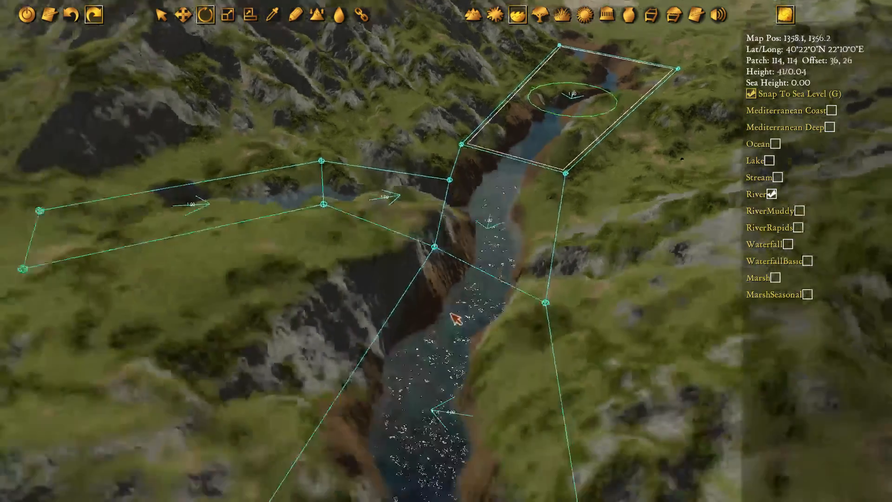
pyautogui.press('d')
pyautogui.click(544, 232)
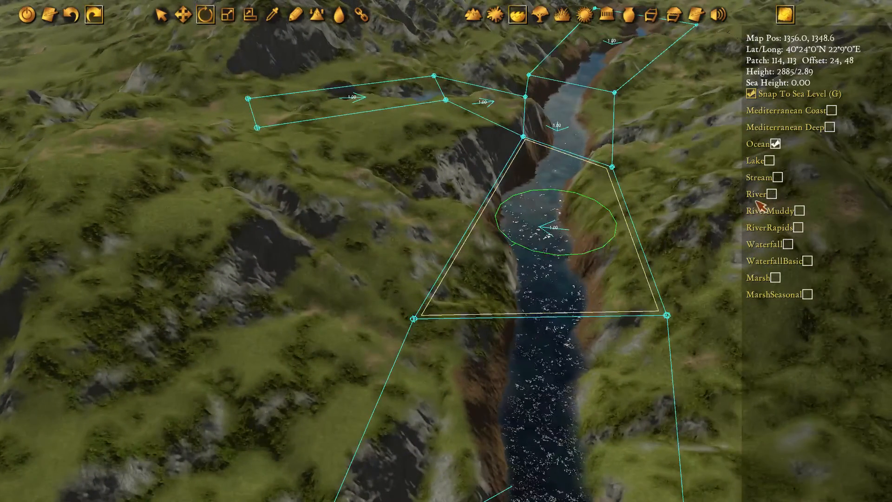
pyautogui.click(771, 194)
pyautogui.press('w')
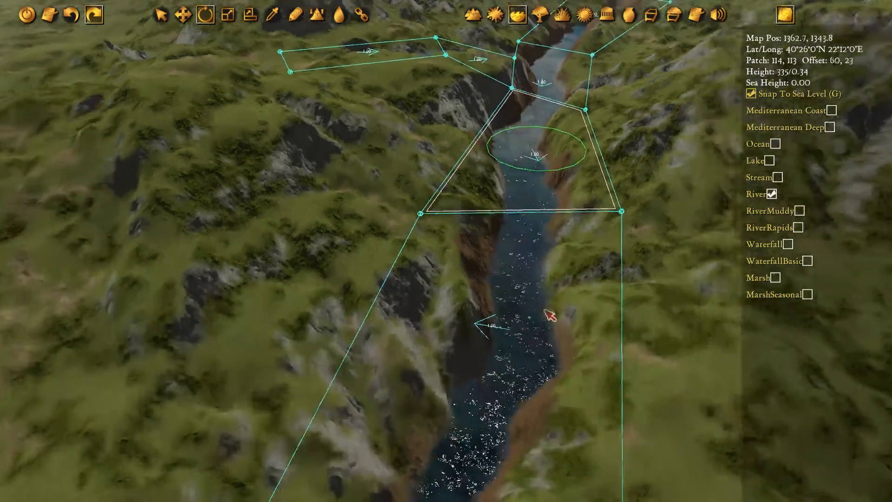
pyautogui.click(546, 315)
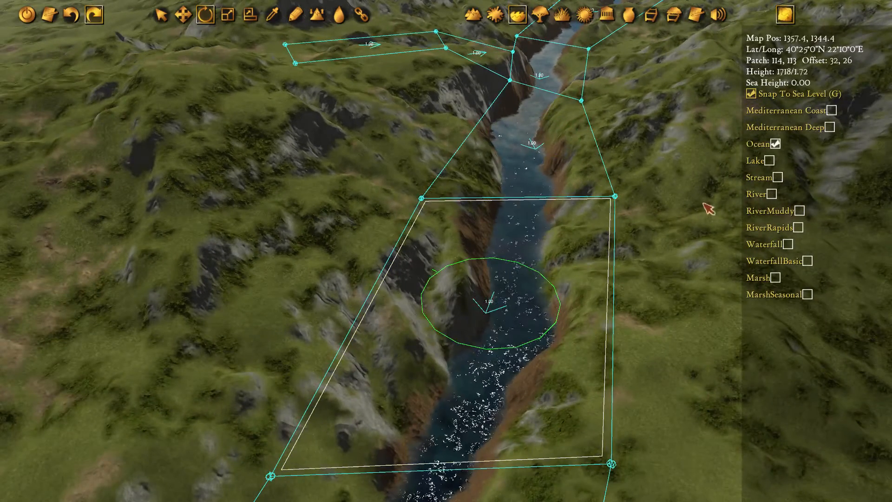
pyautogui.click(758, 195)
# Set the section leaving the hills and the first section on the plain to River, with their flow rotated downstream
pyautogui.press('s')
pyautogui.press('a')
pyautogui.click(520, 257)
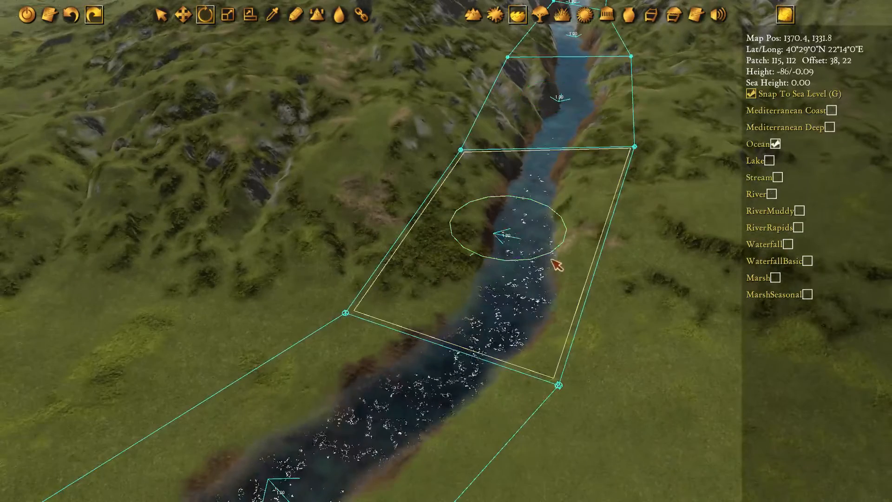
pyautogui.press('s')
pyautogui.press('a')
pyautogui.click(509, 322)
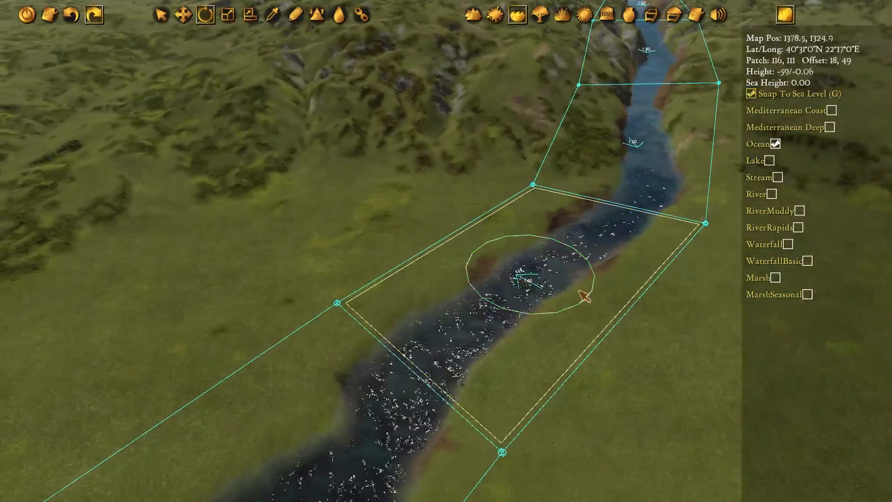
pyautogui.click(758, 195)
# Set the three remaining meander sections before the river mouth to the River type and rotate their flow arrows downstream
pyautogui.press('s')
pyautogui.press('a')
pyautogui.click(546, 288)
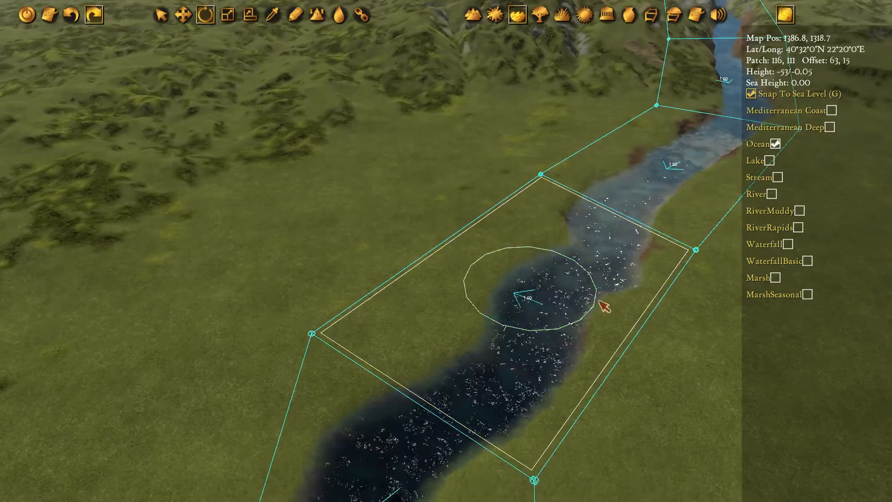
pyautogui.press('s')
pyautogui.press('a')
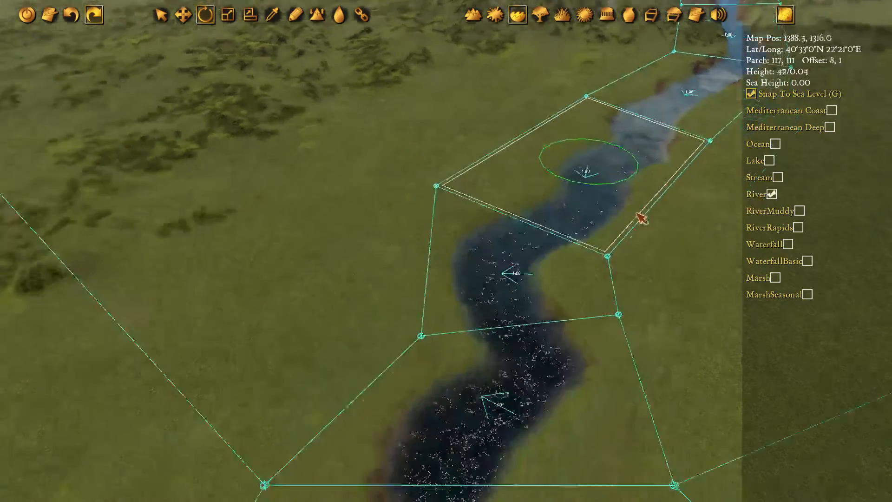
pyautogui.click(604, 201)
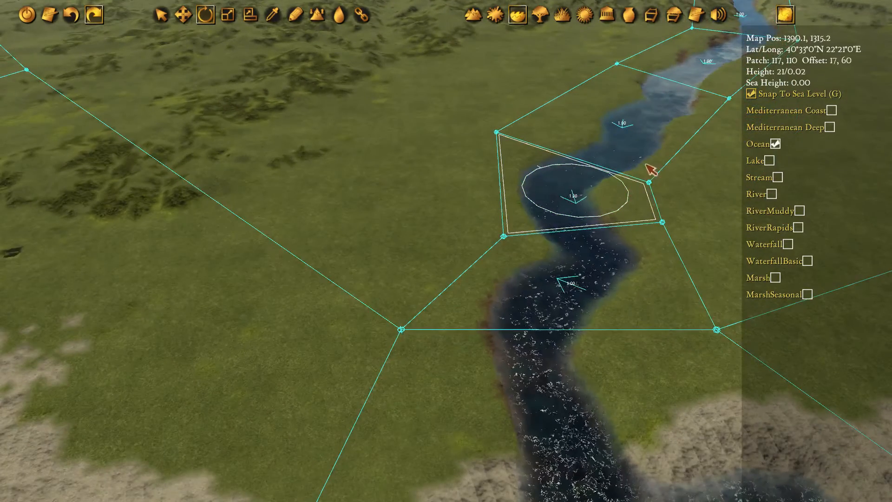
pyautogui.click(772, 194)
pyautogui.click(593, 298)
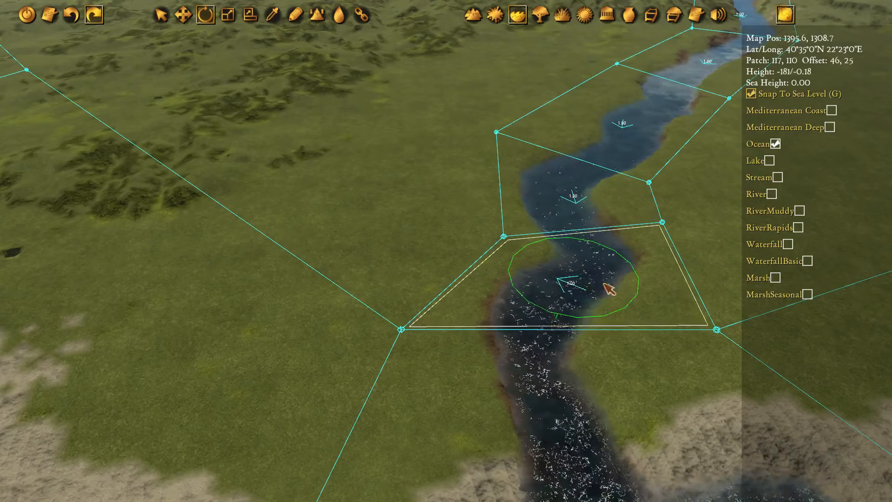
pyautogui.click(772, 194)
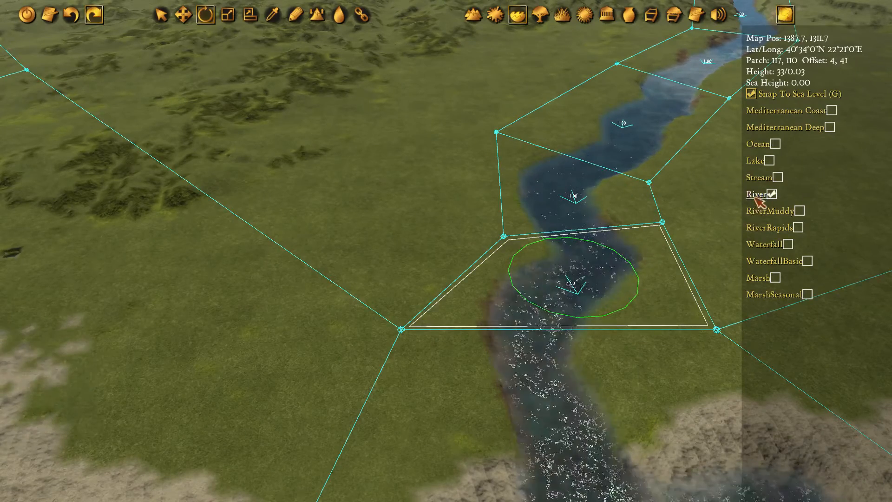
# Paint the river's banks across the plain up to the hills with the "Latium, fields" texture, using a medium soft brush
pyautogui.press('s')
pyautogui.click(495, 15)
pyautogui.press('s')
pyautogui.press('d')
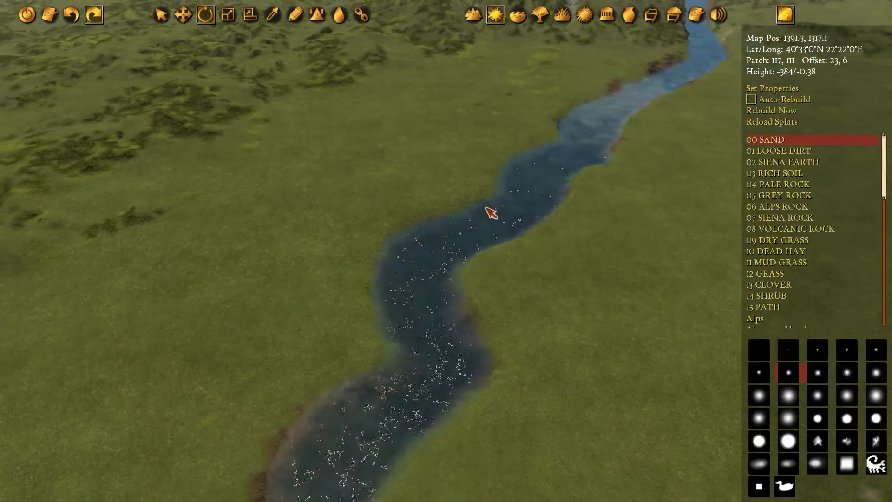
pyautogui.scroll(-6, 804, 243)
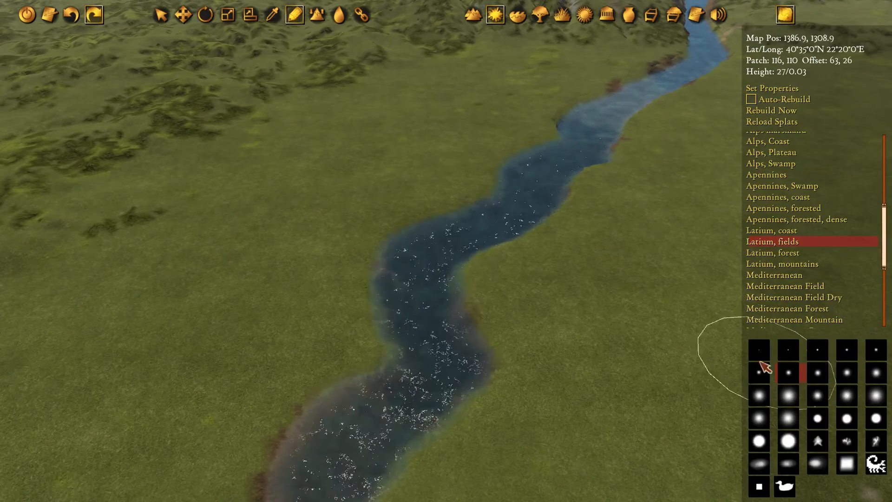
pyautogui.press('s')
pyautogui.moveTo(592, 197)
pyautogui.mouseDown()
pyautogui.moveTo(388, 334)
pyautogui.moveTo(428, 337)
pyautogui.moveTo(474, 236)
pyautogui.moveTo(524, 187)
pyautogui.mouseUp()
pyautogui.press('w')
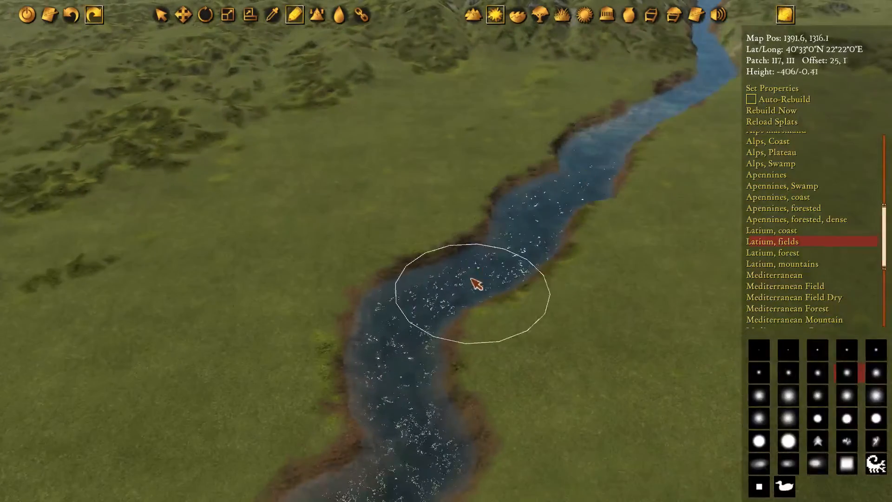
pyautogui.press('w')
pyautogui.press('d')
pyautogui.moveTo(476, 283)
pyautogui.mouseDown()
pyautogui.moveTo(625, 139)
pyautogui.moveTo(572, 263)
pyautogui.mouseUp()
pyautogui.press('w')
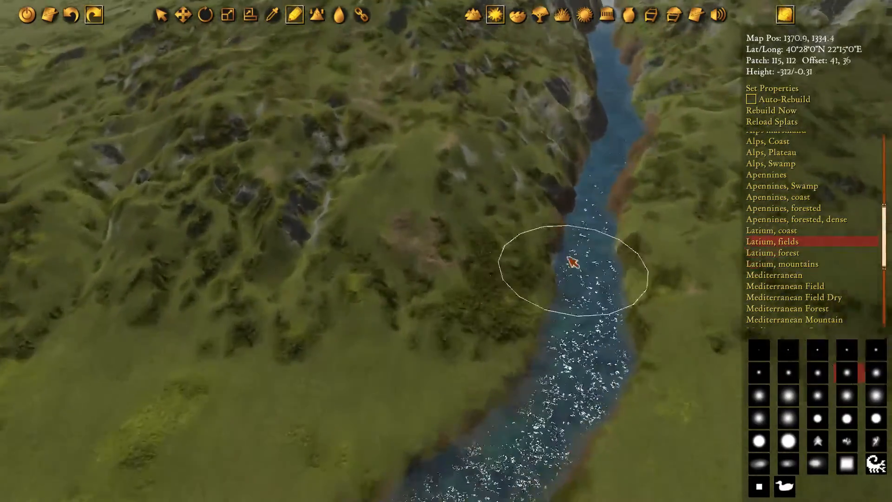
# Paint the river's steep gorge banks through the hills up past the side-stream junction with the "Latium, mountains" texture
pyautogui.press('w')
pyautogui.click(782, 263)
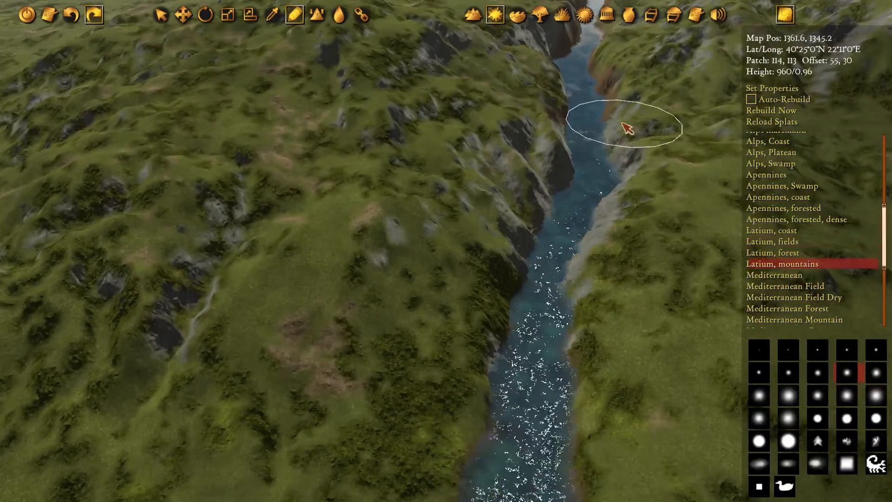
pyautogui.press('w')
pyautogui.moveTo(623, 123)
pyautogui.mouseDown()
pyautogui.moveTo(575, 242)
pyautogui.moveTo(559, 167)
pyautogui.moveTo(564, 180)
pyautogui.moveTo(536, 254)
pyautogui.moveTo(306, 236)
pyautogui.moveTo(650, 212)
pyautogui.moveTo(667, 90)
pyautogui.mouseUp()
pyautogui.press('w')
pyautogui.press('d')
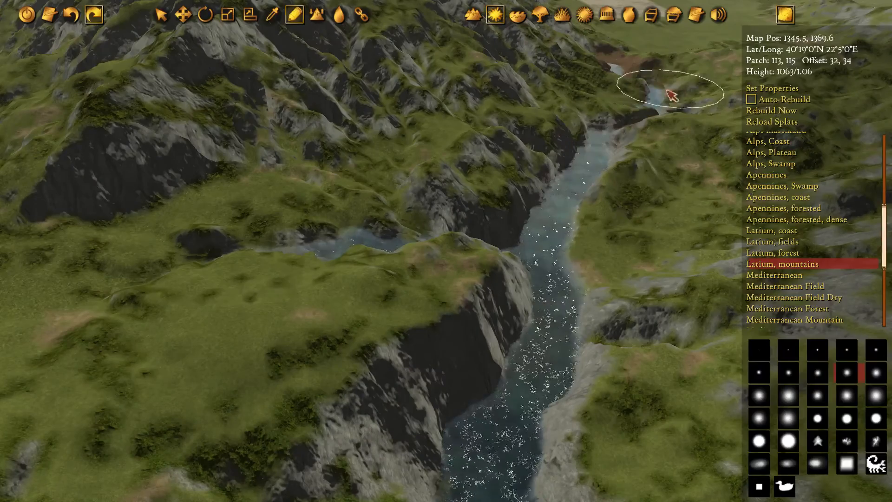
# Paint both banks of the river mouth, where it meets the gulf, with the "Latium, coast" texture
pyautogui.press('s')
pyautogui.press('a')
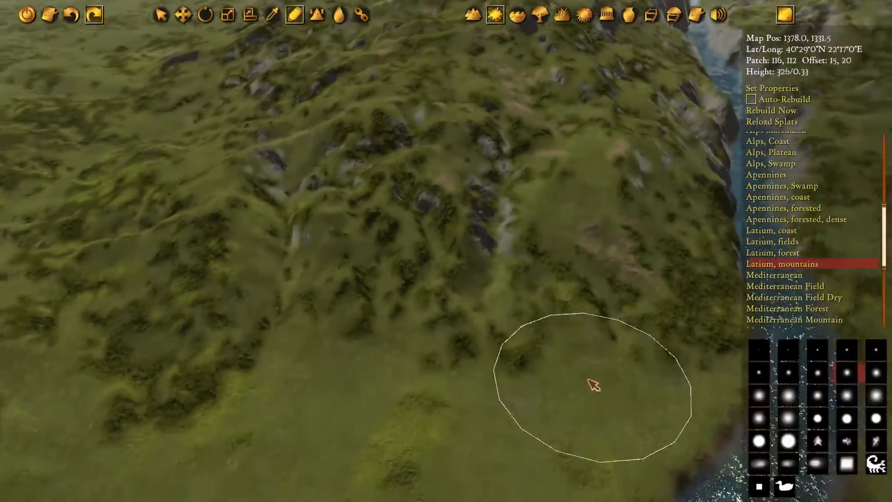
pyautogui.press('s')
pyautogui.press('e')
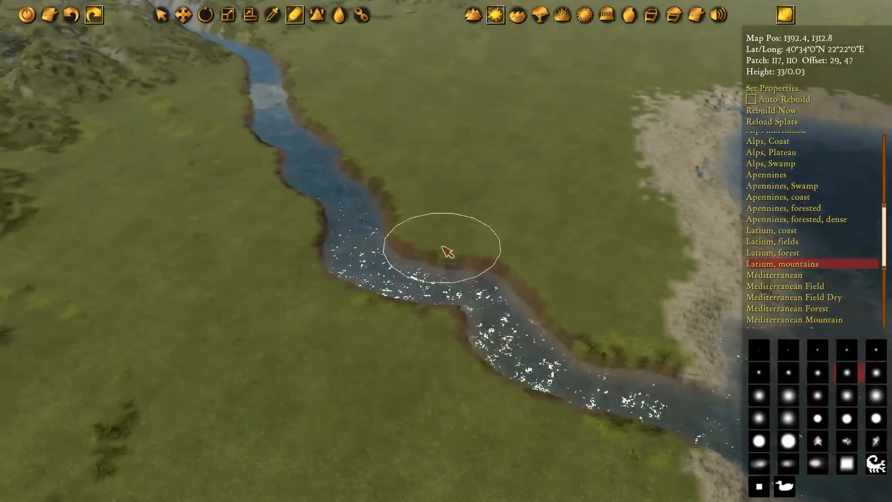
pyautogui.press('s')
pyautogui.scroll(-2, 446, 232)
pyautogui.scroll(2, 493, 232)
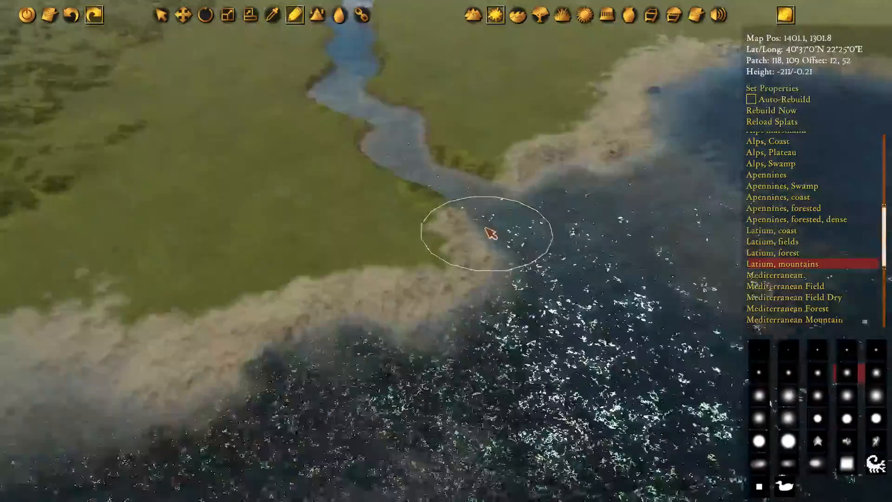
pyautogui.press('q')
pyautogui.press('w')
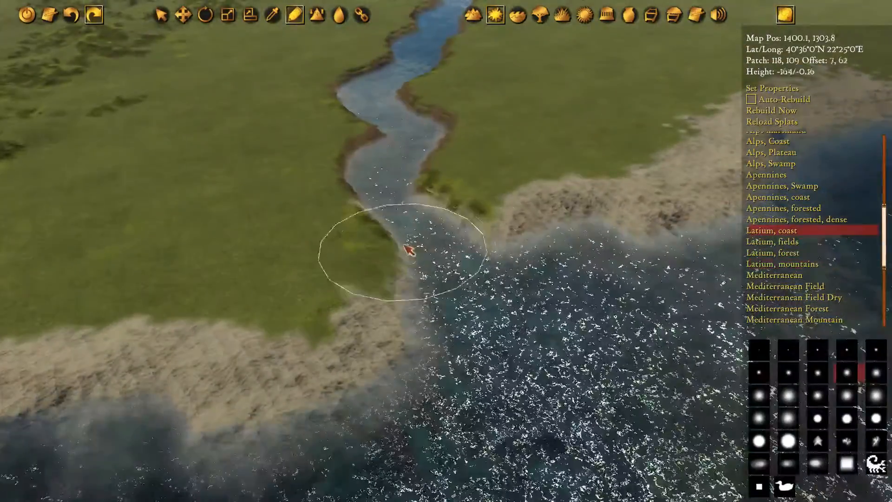
pyautogui.press('w')
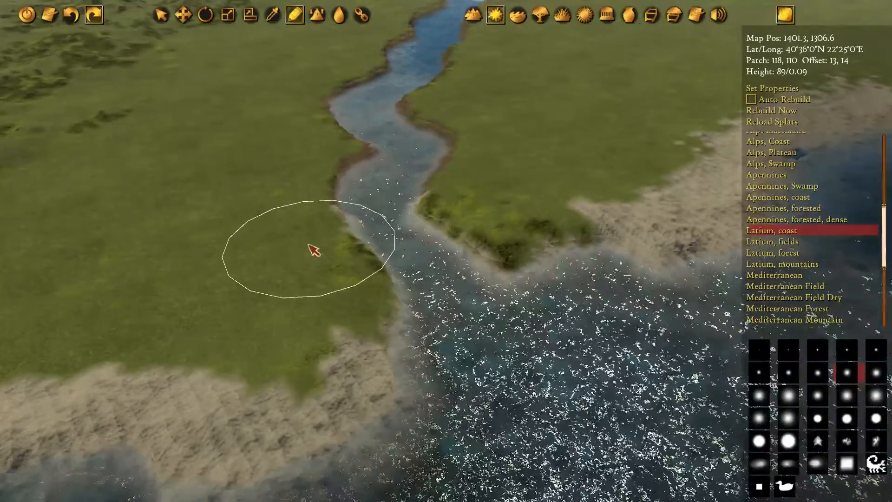
# Survey the gulf and its two rivers from the overview, and examine the coastline and the plain between the bay, river and hills
pyautogui.scroll(-10, 378, 214)
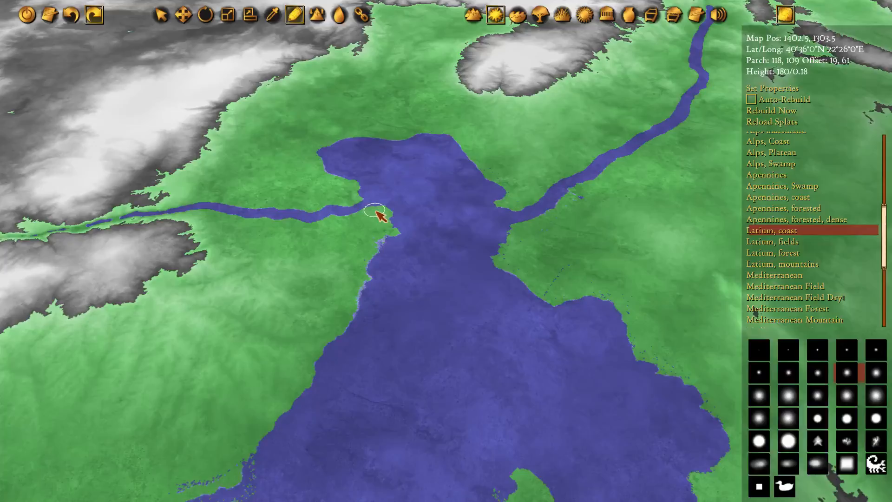
pyautogui.scroll(-5, 377, 212)
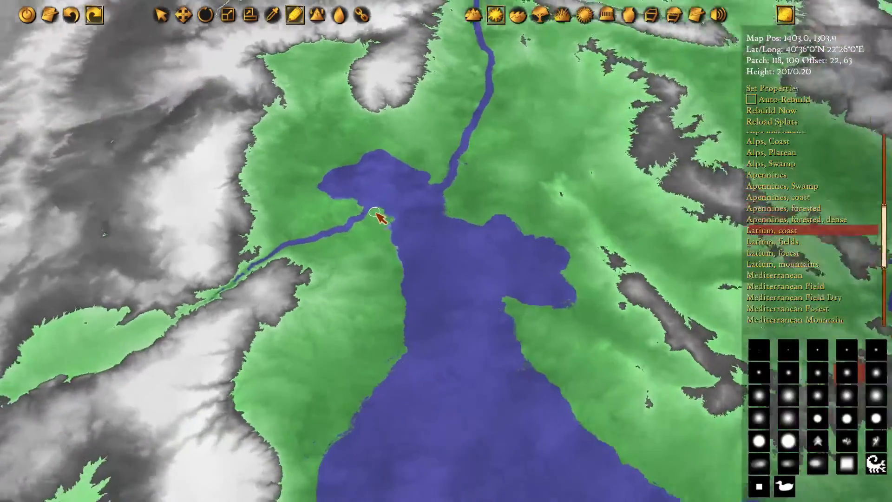
pyautogui.scroll(10, 419, 215)
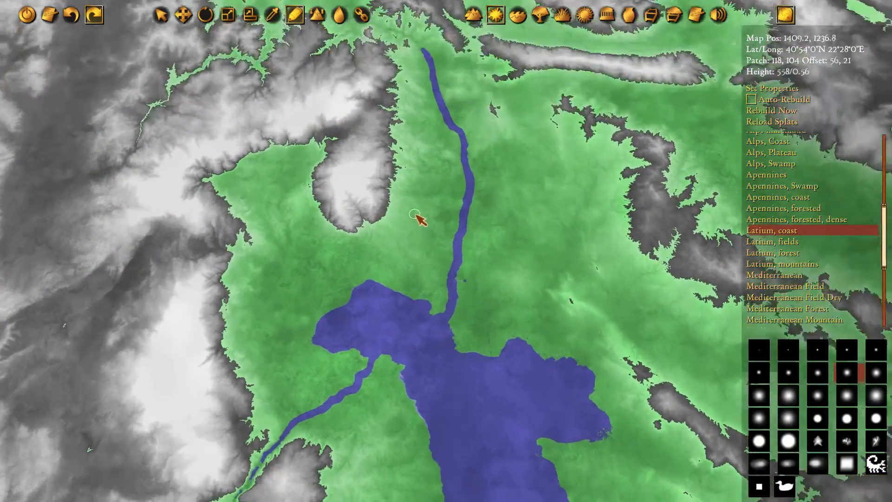
pyautogui.scroll(2, 506, 309)
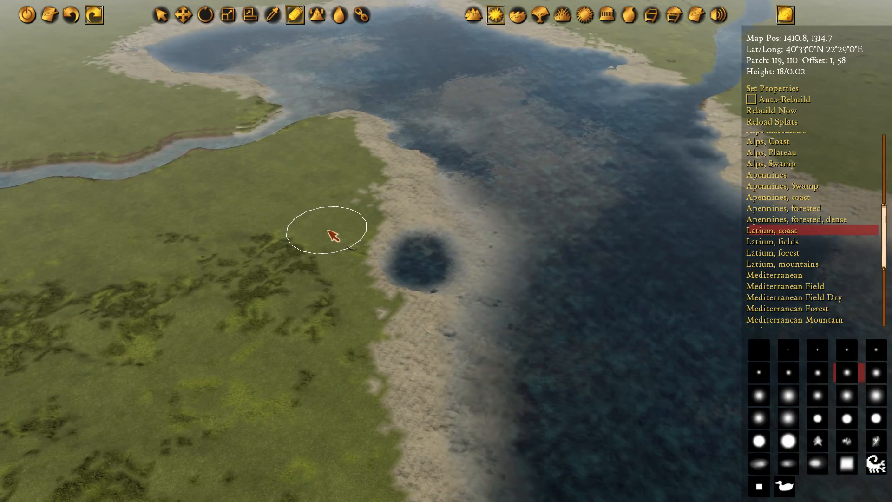
pyautogui.moveTo(205, 190); pyautogui.dragTo(478, 173, button='middle')
pyautogui.moveTo(188, 124); pyautogui.dragTo(376, 106, button='middle')
pyautogui.moveTo(281, 139); pyautogui.dragTo(392, 141, button='middle')
pyautogui.moveTo(525, 93); pyautogui.dragTo(223, 263, button='middle')
pyautogui.moveTo(534, 115); pyautogui.dragTo(320, 201, button='middle')
pyautogui.moveTo(291, 100); pyautogui.dragTo(434, 155, button='middle')
pyautogui.moveTo(349, 67); pyautogui.dragTo(335, 95, button='middle')
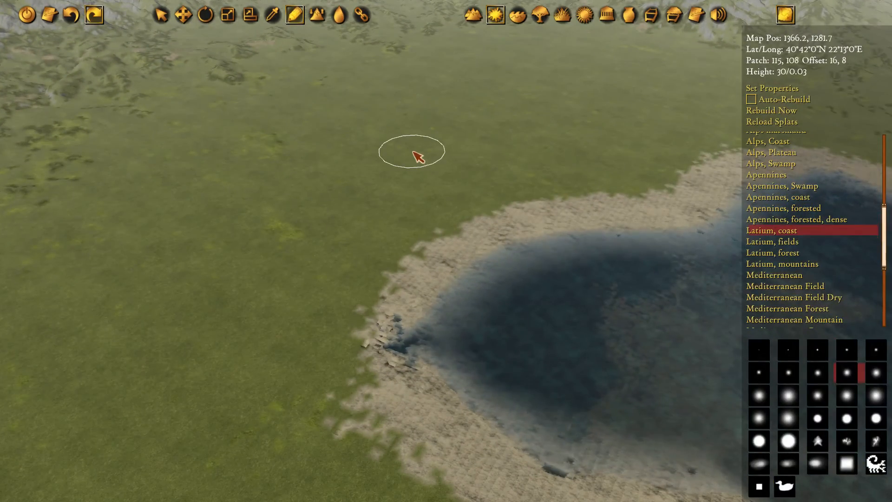
pyautogui.moveTo(70, 282); pyautogui.dragTo(409, 151, button='middle')
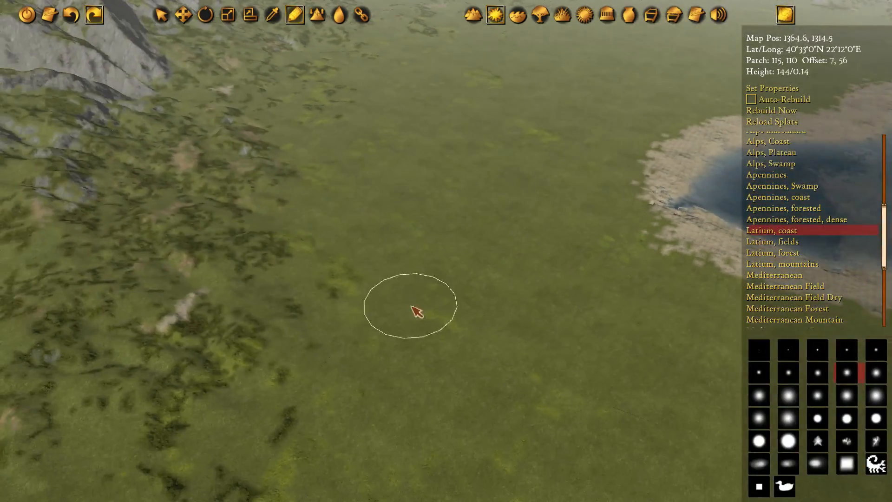
pyautogui.moveTo(337, 297); pyautogui.dragTo(482, 113, button='middle')
pyautogui.moveTo(407, 98); pyautogui.dragTo(312, 152, button='middle')
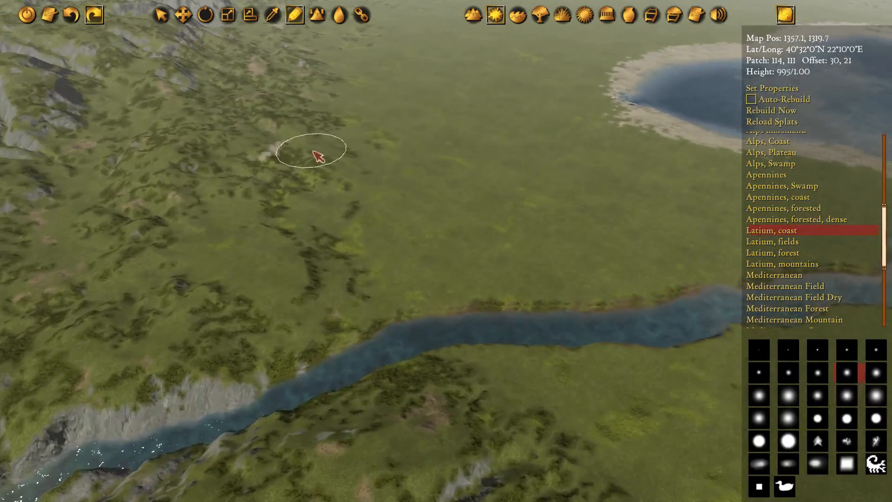
pyautogui.moveTo(540, 136); pyautogui.dragTo(481, 163, button='middle')
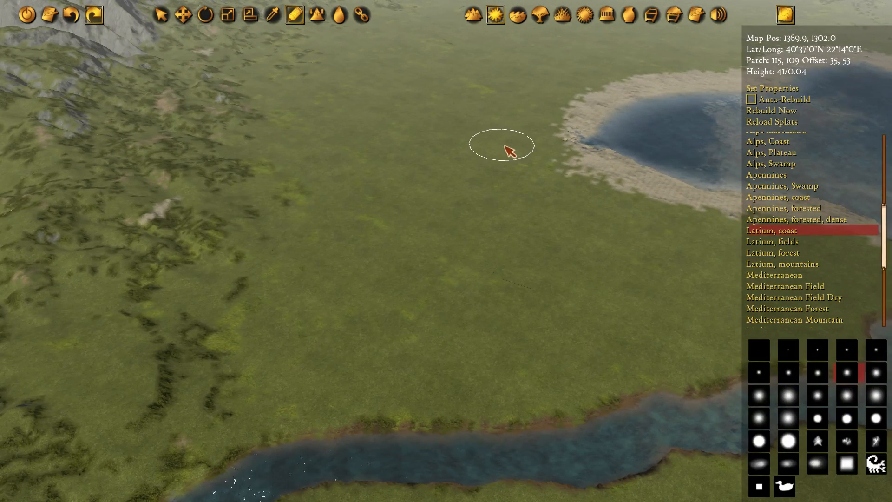